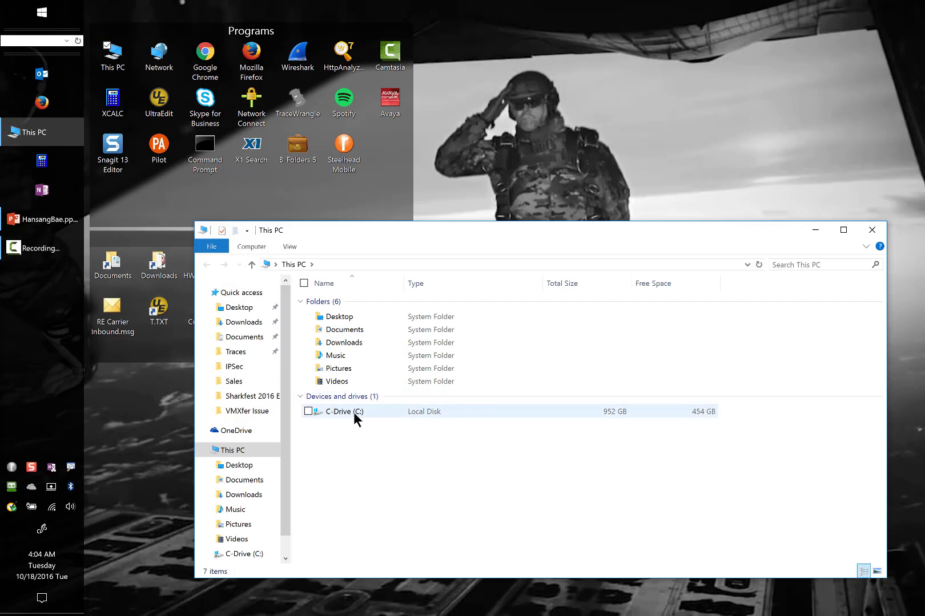
{"action": "double_click", "coordinate": [356, 412]}
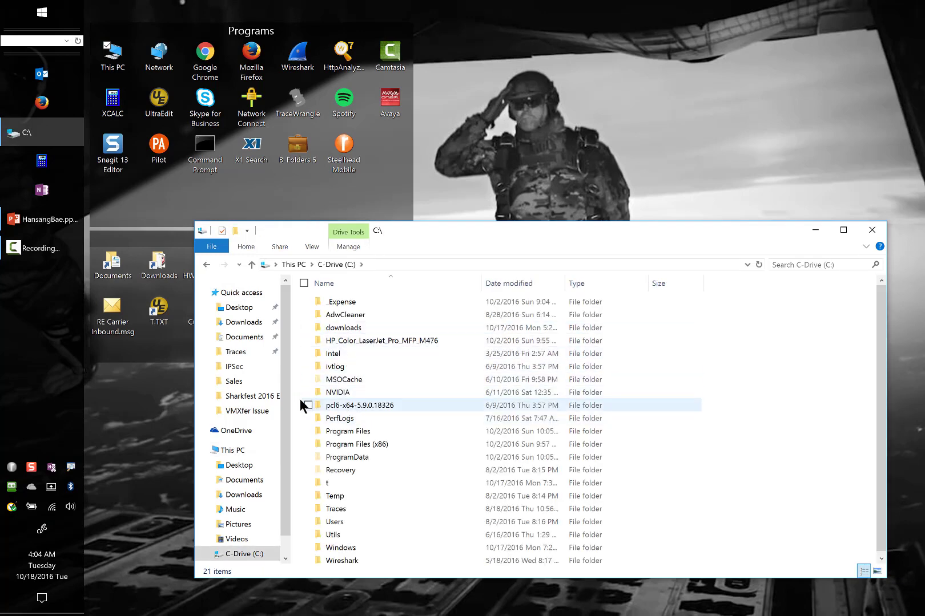
{"action": "left_click", "coordinate": [241, 339]}
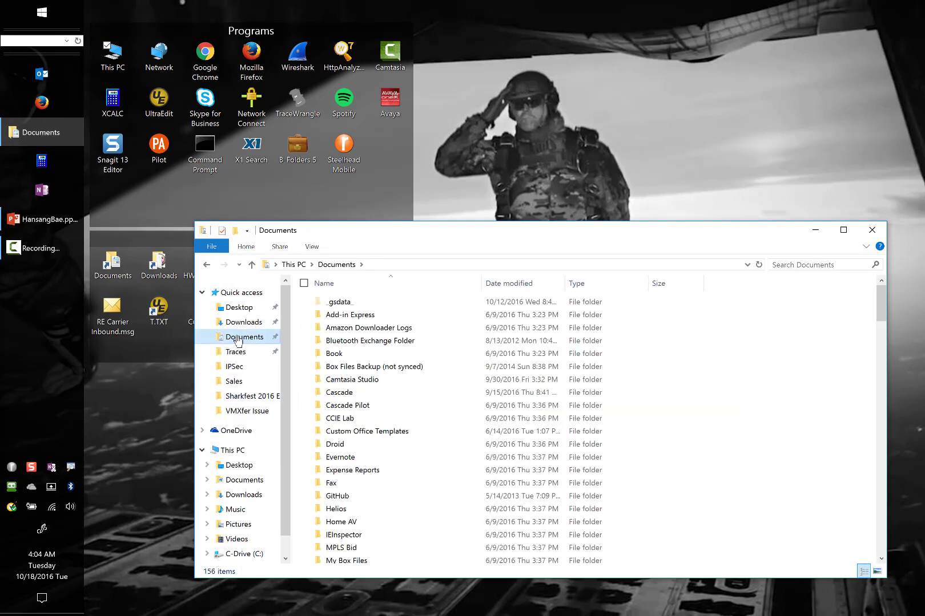
{"action": "left_click", "coordinate": [364, 348]}
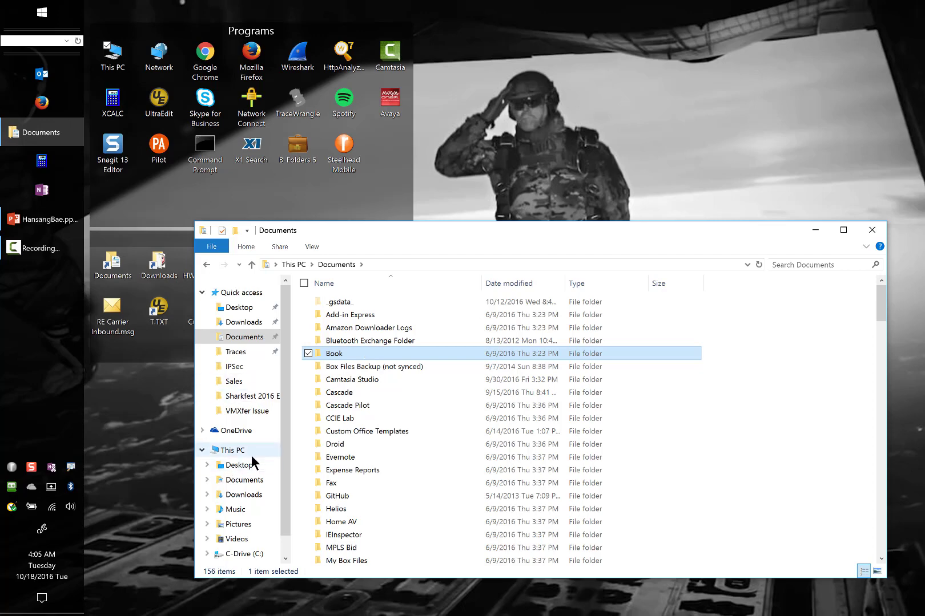
- Open the Traces folder on the C drive
{"action": "left_click", "coordinate": [241, 554]}
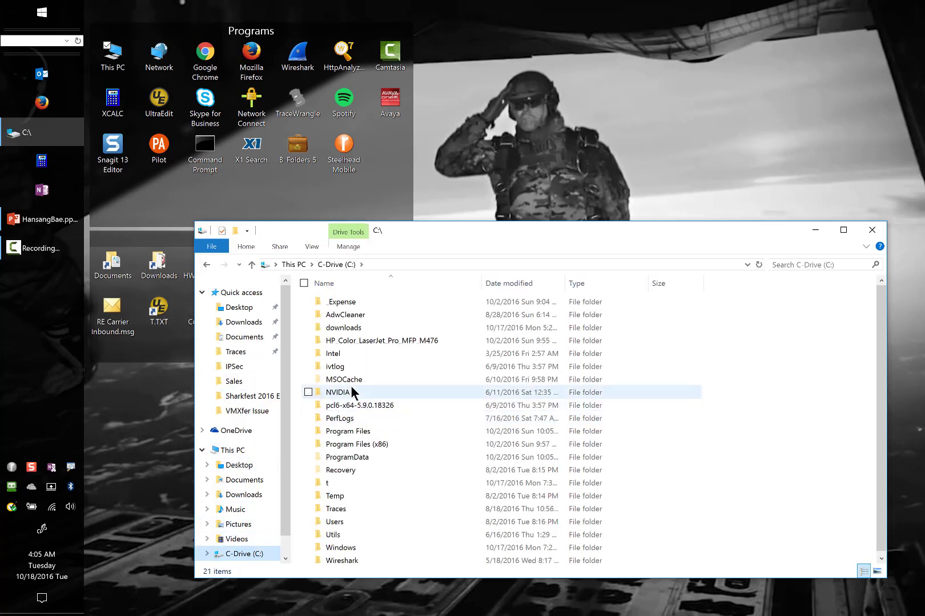
{"action": "type", "text": "tr"}
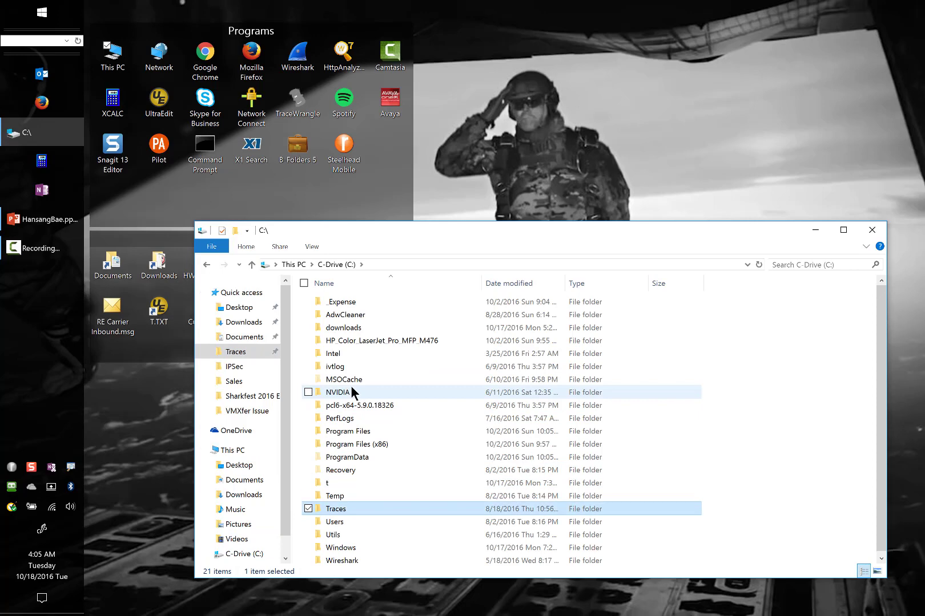
{"action": "key", "text": "Return"}
- Open the Sharkfest 2016 EU folder inside Training to check its contents, and go back to the Traces folder
{"action": "key", "text": "Return"}
{"action": "type", "text": "sh"}
{"action": "key", "text": "Down"}
{"action": "key", "text": "Down"}
{"action": "key", "text": "Down"}
{"action": "key", "text": "Down"}
{"action": "key", "text": "Down"}
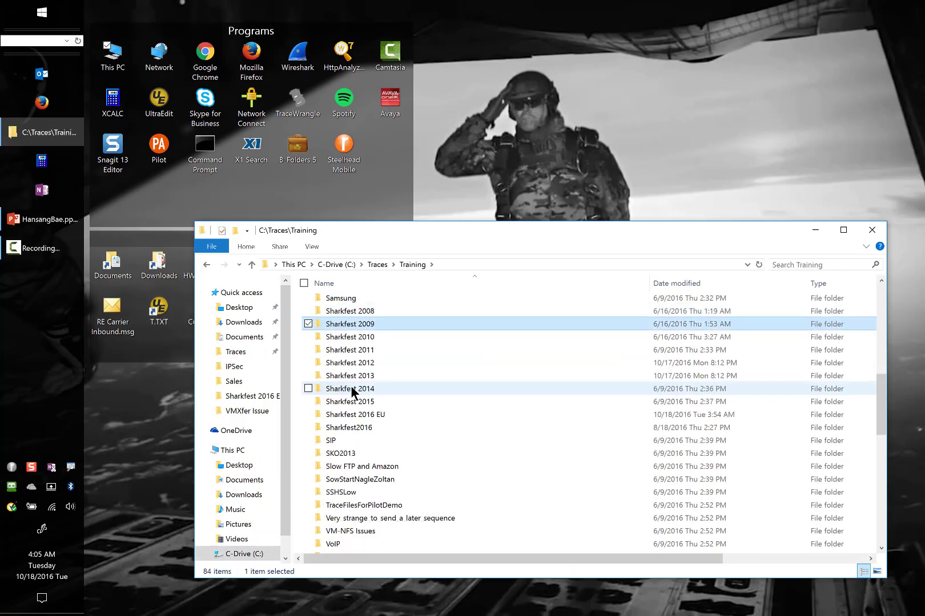
{"action": "key", "text": "Down"}
{"action": "key", "text": "Down"}
{"action": "key", "text": "Down"}
{"action": "key", "text": "Down"}
{"action": "key", "text": "Up"}
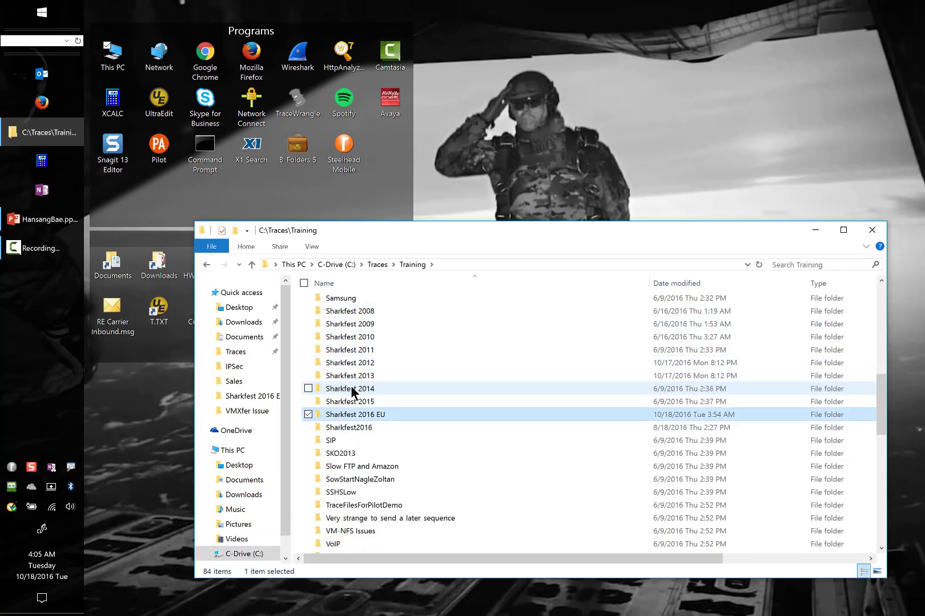
{"action": "key", "text": "Return"}
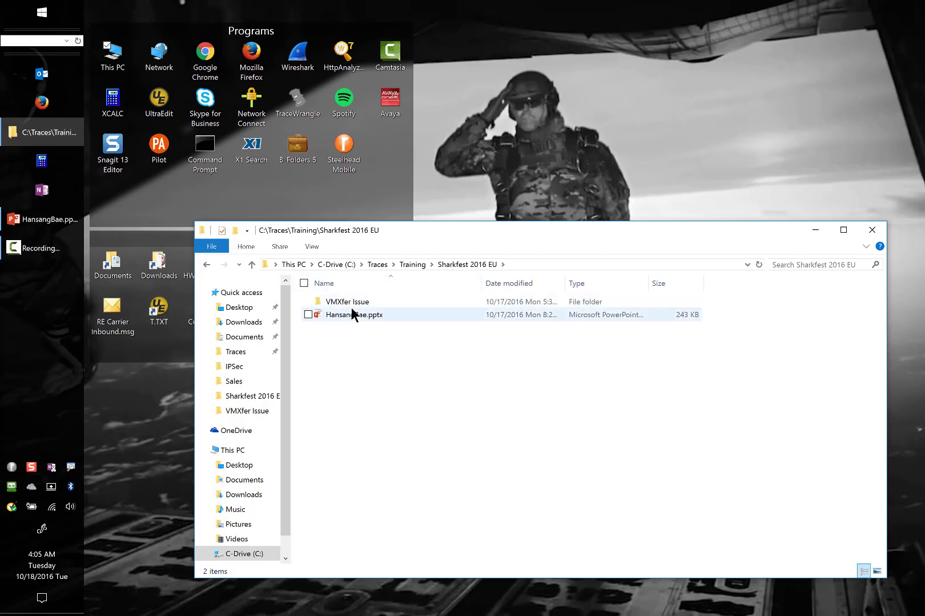
{"action": "key", "text": "BackSpace"}
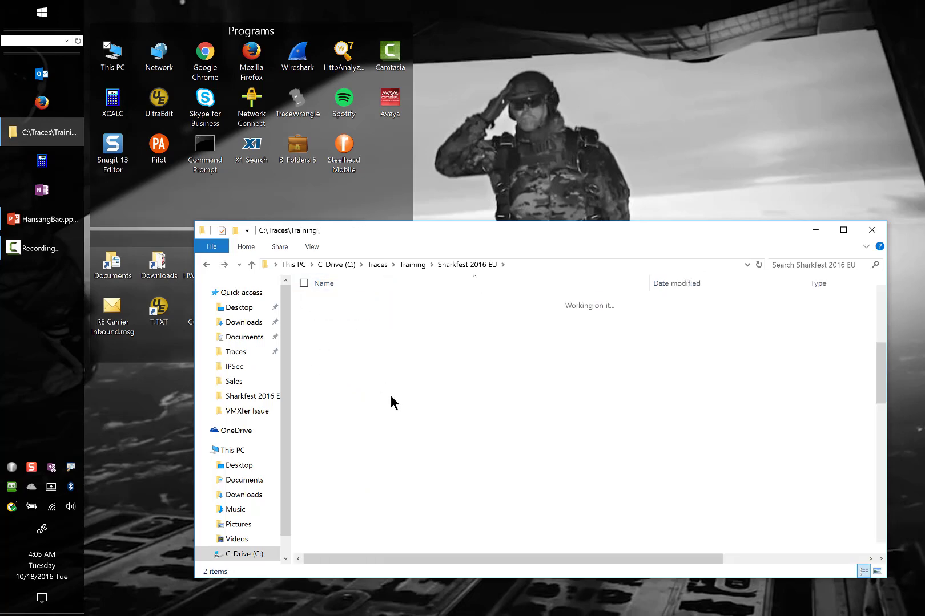
{"action": "key", "text": "BackSpace"}
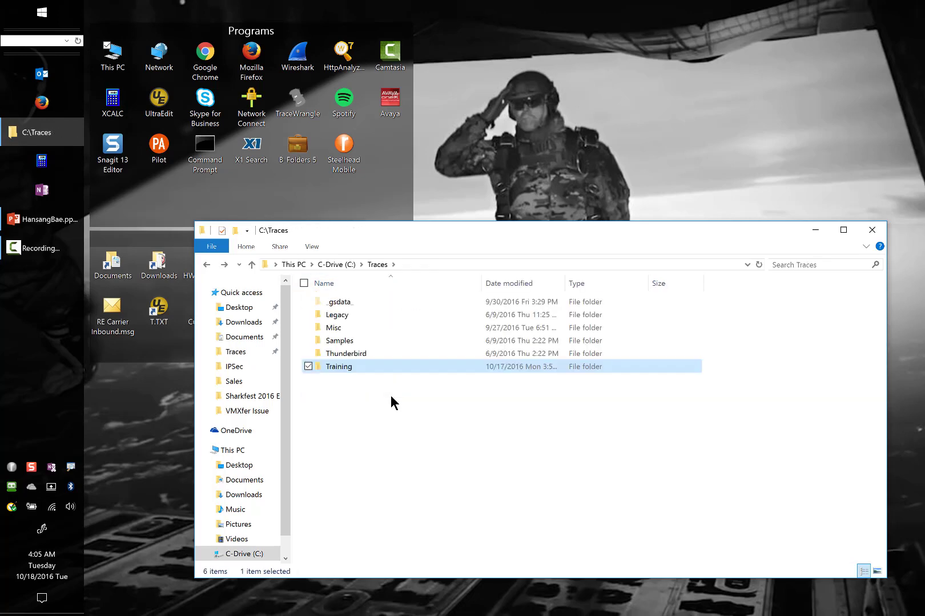
- Go into the Queries via Email folder under Misc and open Slot_start.txt for reading
{"action": "key", "text": "m"}
{"action": "key", "text": "Return"}
{"action": "key", "text": "q"}
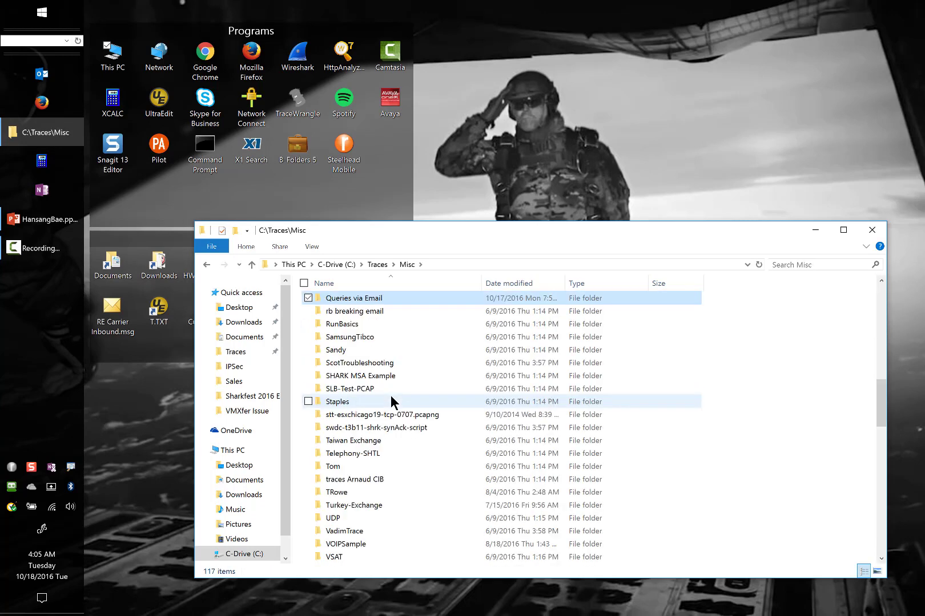
{"action": "key", "text": "Return"}
{"action": "left_click", "coordinate": [359, 330]}
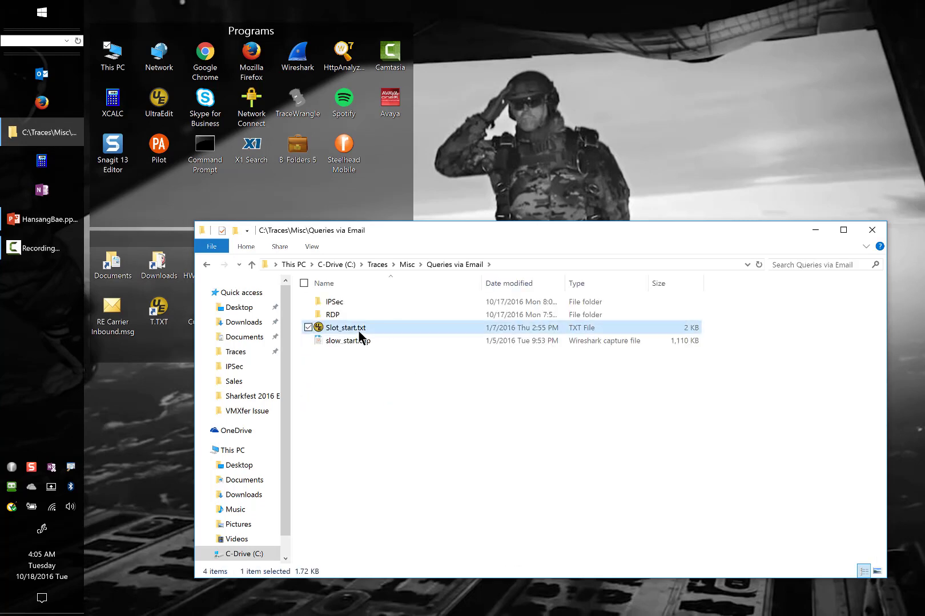
{"action": "key", "text": "Return"}
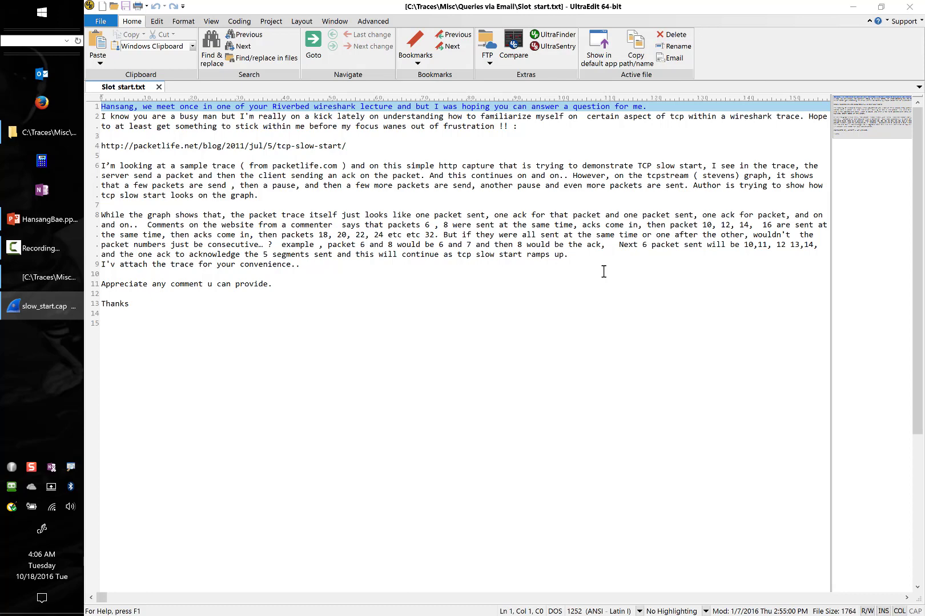
- Switch to the slow_start.cap capture in Wireshark and apply the Default-Min configuration profile
{"action": "left_click", "coordinate": [25, 310]}
{"action": "left_click", "coordinate": [46, 311]}
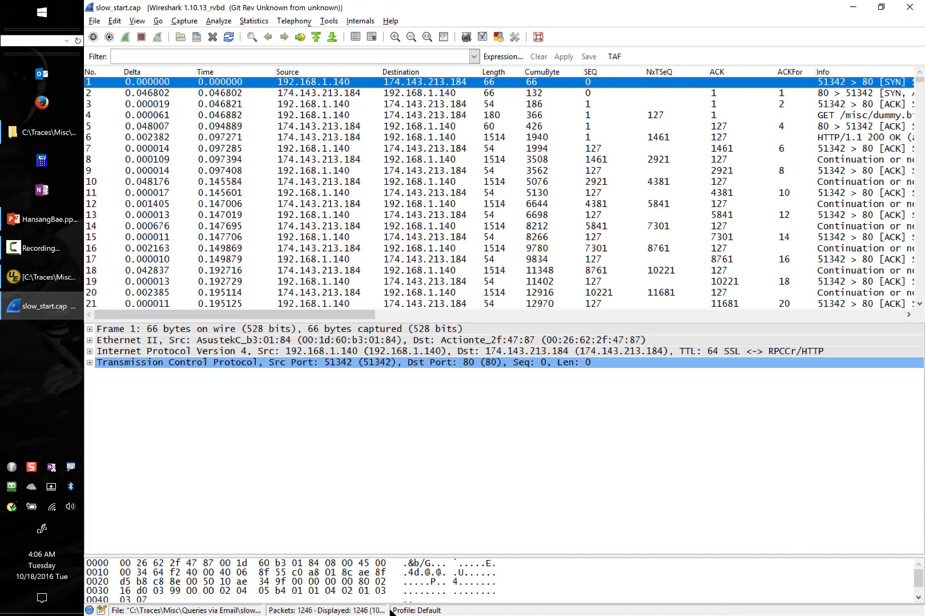
{"action": "left_click", "coordinate": [596, 610]}
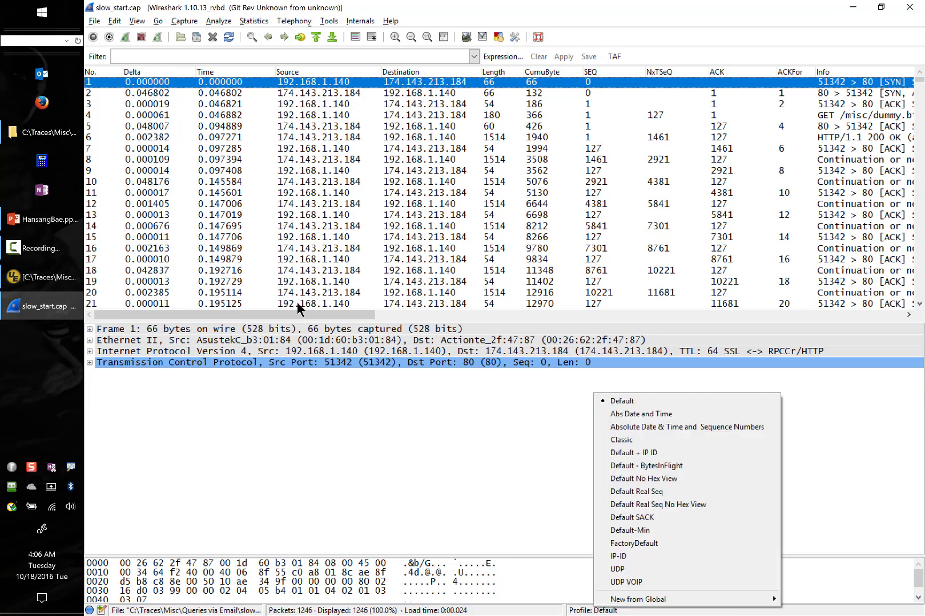
{"action": "left_click", "coordinate": [326, 264]}
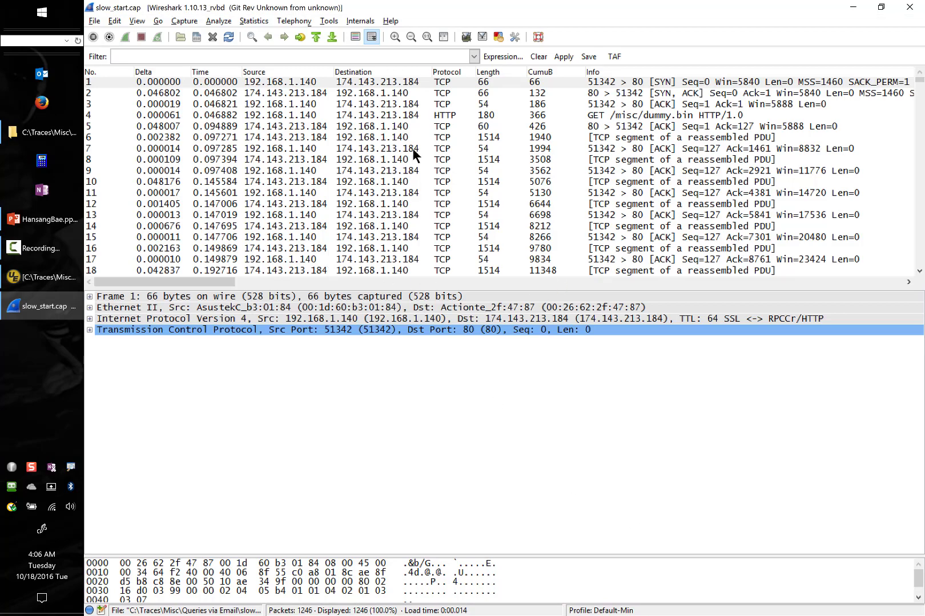
- Enlarge the text and widen the Delta, Time and Source columns, keeping the packet list sorted by packet number
{"action": "left_click", "coordinate": [394, 37]}
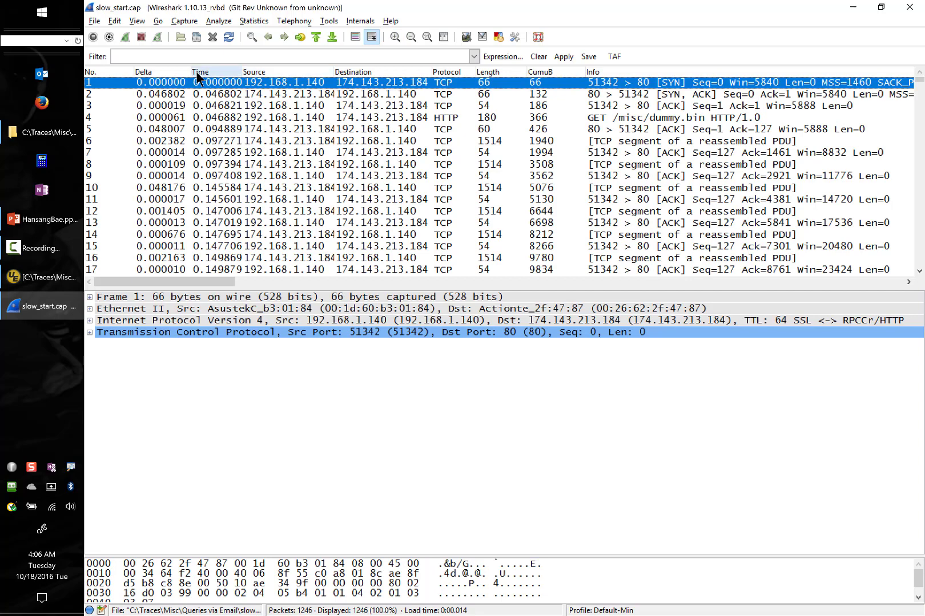
{"action": "left_click_drag", "start_coordinate": [191, 71], "coordinate": [306, 71]}
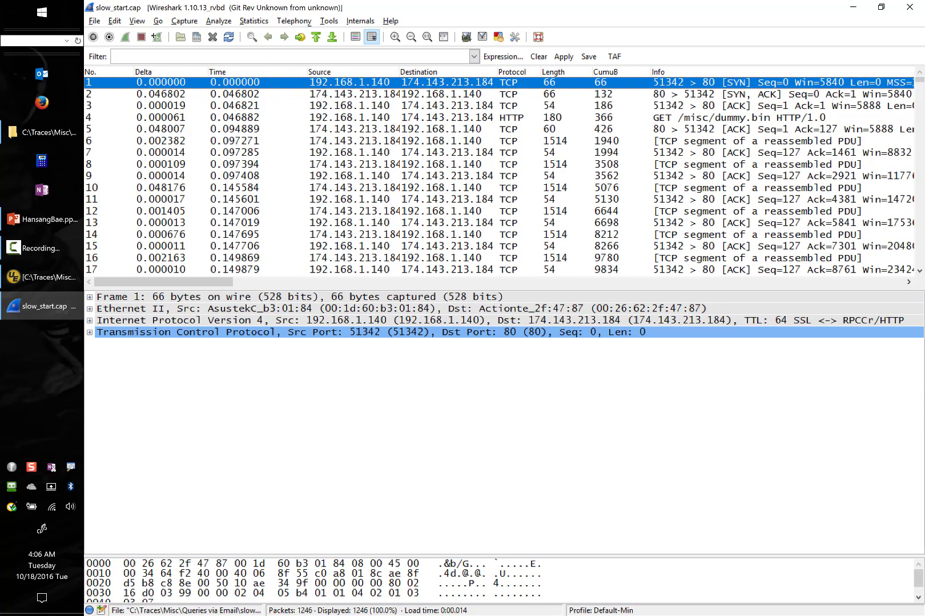
{"action": "left_click", "coordinate": [404, 72]}
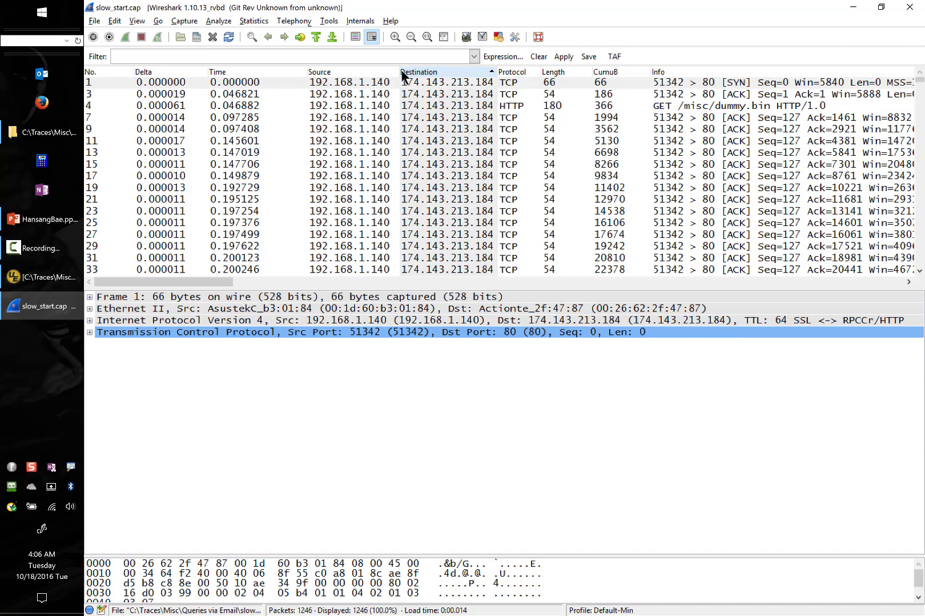
{"action": "left_click_drag", "start_coordinate": [400, 72], "coordinate": [433, 71]}
{"action": "left_click", "coordinate": [97, 72]}
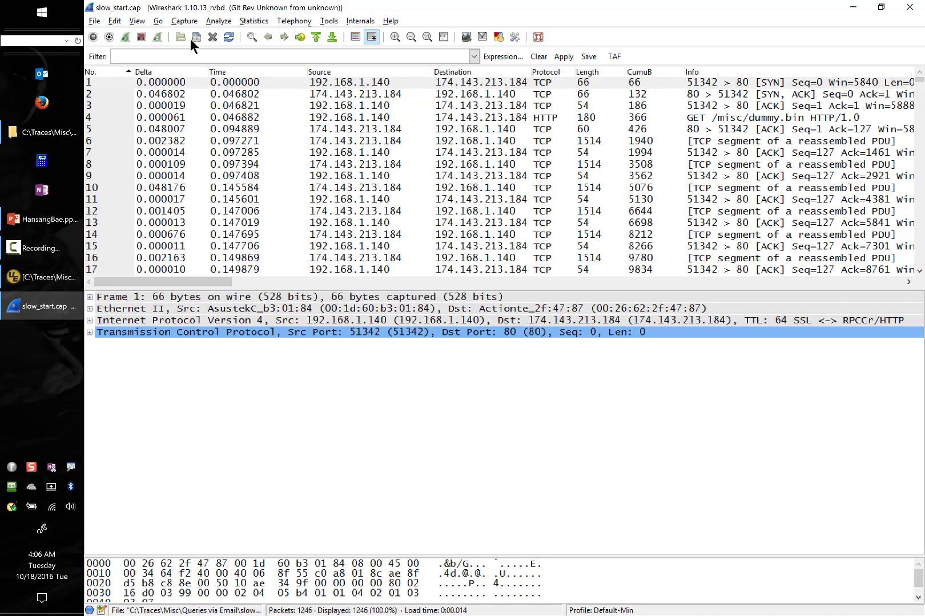
- Step through the capture packet by packet from packet 1 to packet 43, examining the data segments, ACKs and delta times
{"action": "key", "text": "Down"}
{"action": "key", "text": "Down"}
{"action": "key", "text": "Down"}
{"action": "key", "text": "Down"}
{"action": "key", "text": "Down"}
{"action": "key", "text": "Down"}
{"action": "key", "text": "Down"}
{"action": "key", "text": "Down"}
{"action": "key", "text": "Down"}
{"action": "key", "text": "Down"}
{"action": "key", "text": "Down"}
{"action": "key", "text": "Down"}
{"action": "key", "text": "Down"}
{"action": "key", "text": "Down"}
{"action": "key", "text": "Down"}
{"action": "key", "text": "Down"}
{"action": "key", "text": "Down"}
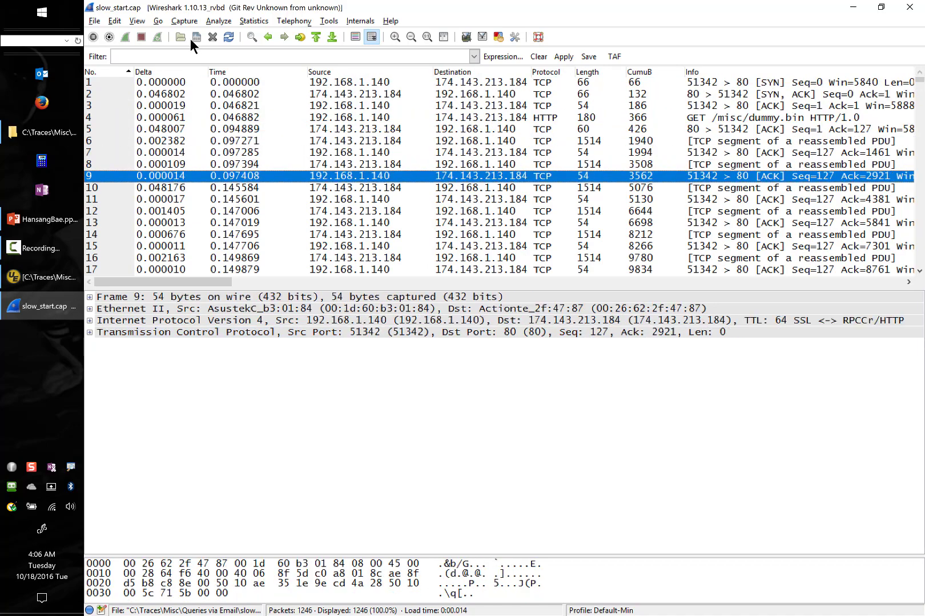
{"action": "key", "text": "Down"}
{"action": "key", "text": "Down"}
{"action": "key", "text": "Down"}
{"action": "key", "text": "Down"}
{"action": "key", "text": "Down"}
{"action": "key", "text": "Down"}
{"action": "key", "text": "Down"}
{"action": "key", "text": "Down"}
{"action": "key", "text": "Down"}
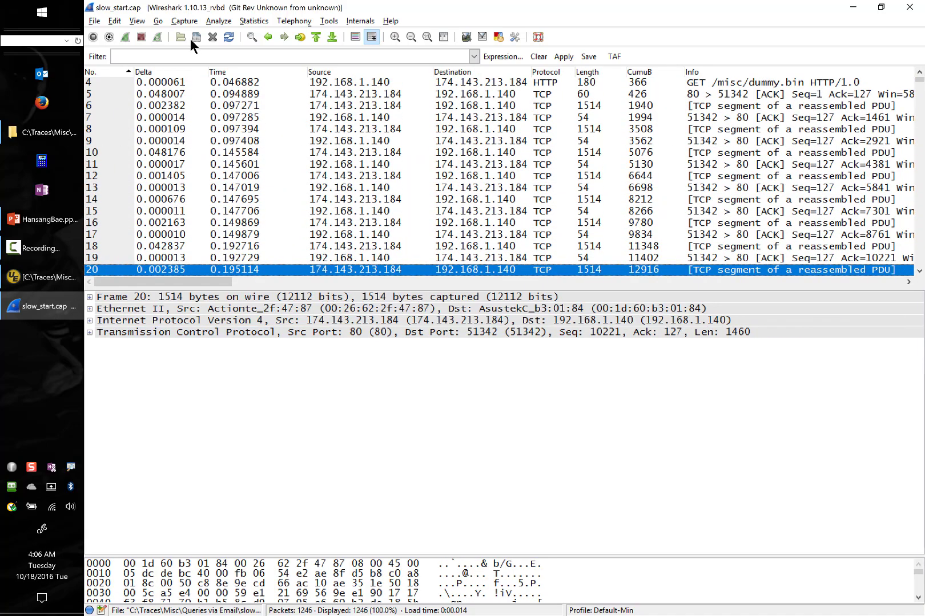
{"action": "key", "text": "Down"}
{"action": "key", "text": "Down"}
{"action": "key", "text": "Down"}
{"action": "key", "text": "Down"}
{"action": "key", "text": "Down"}
{"action": "key", "text": "Down"}
{"action": "key", "text": "Down"}
{"action": "key", "text": "Down"}
{"action": "key", "text": "Down"}
{"action": "key", "text": "Down"}
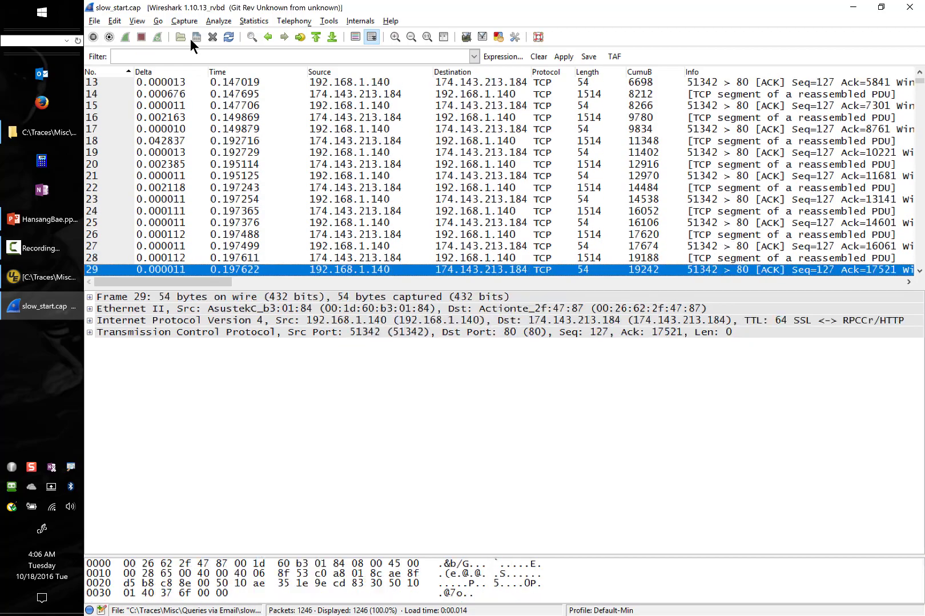
{"action": "key", "text": "Down"}
{"action": "key", "text": "Down"}
{"action": "key", "text": "Down"}
{"action": "key", "text": "Down"}
{"action": "key", "text": "Down"}
{"action": "key", "text": "Down"}
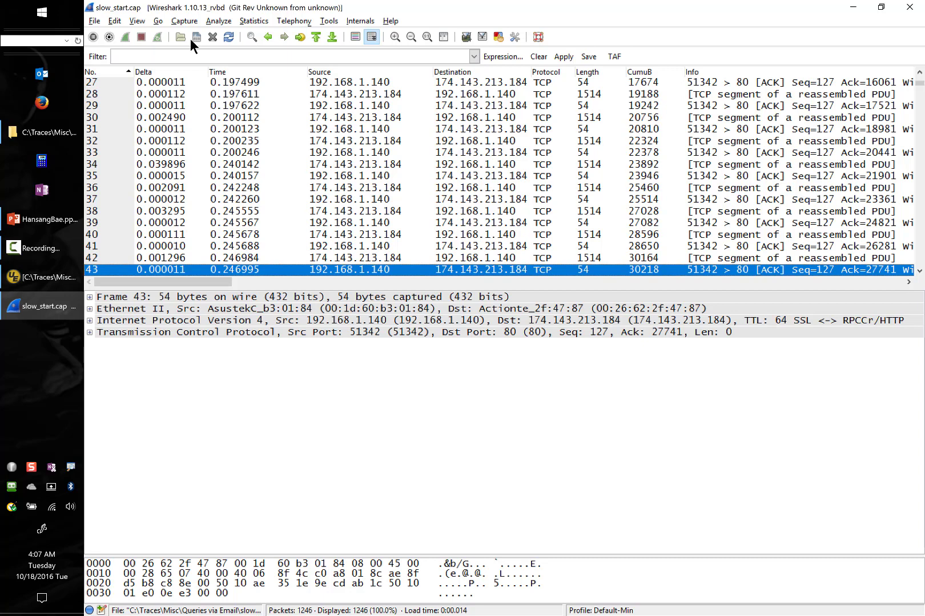
- Select packet 30 from the server and expand its Transmission Control Protocol details
{"action": "left_click", "coordinate": [350, 117]}
{"action": "left_click", "coordinate": [130, 344]}
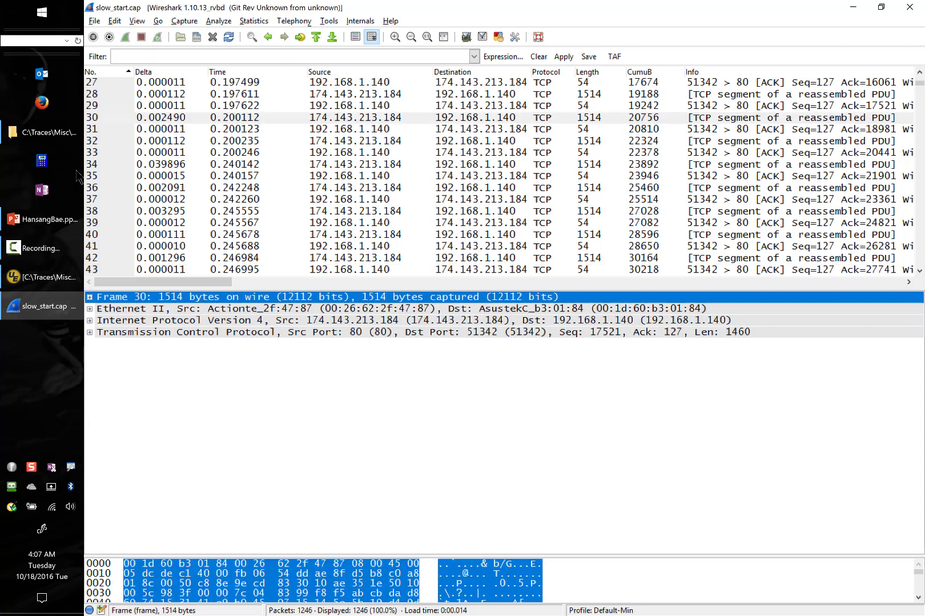
{"action": "left_click", "coordinate": [90, 331]}
{"action": "left_click", "coordinate": [192, 334]}
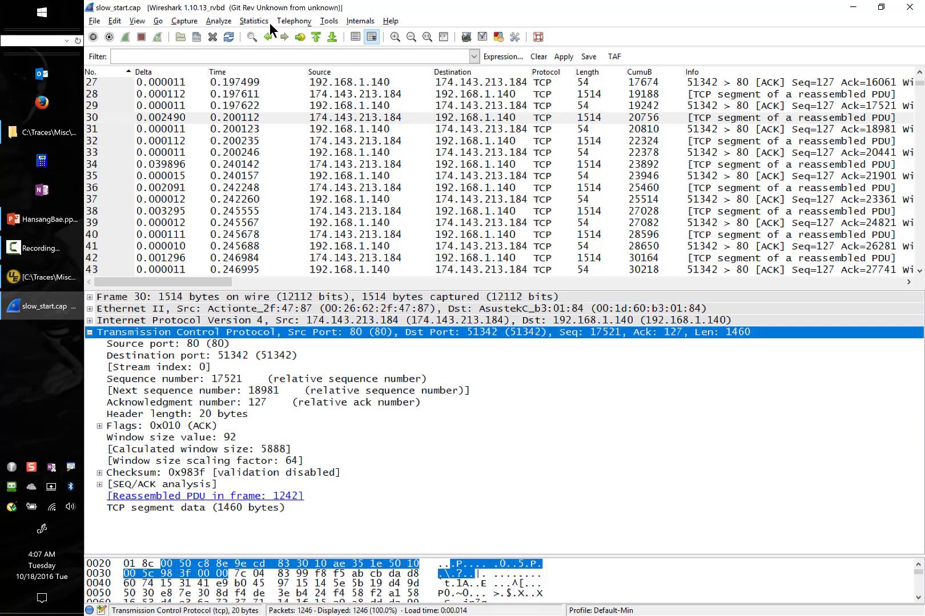
- Plot the Time-Sequence Graph (Stevens) for the server's TCP stream, examine its slow-start pattern, and close the graph
{"action": "left_click", "coordinate": [251, 22]}
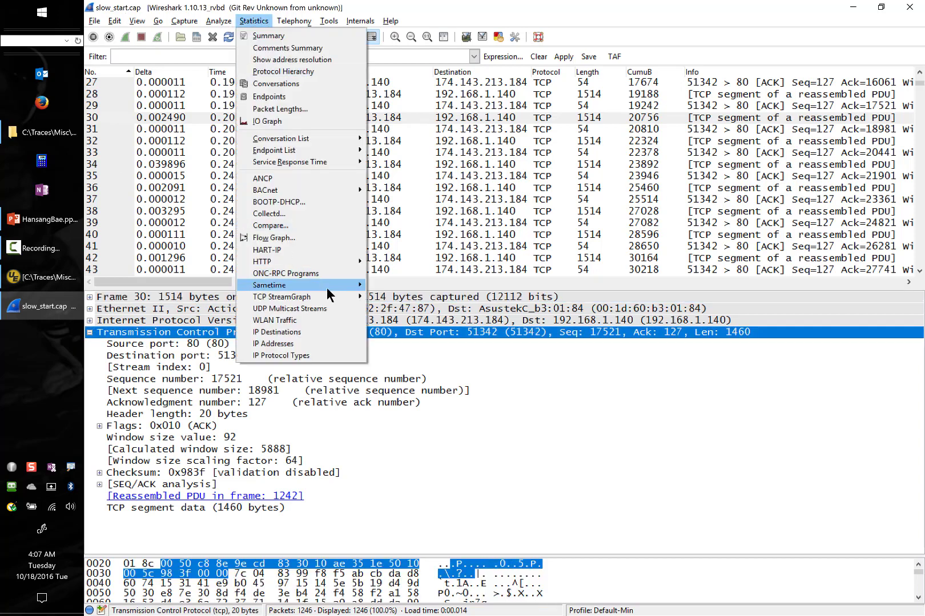
{"action": "mouse_move", "coordinate": [323, 297]}
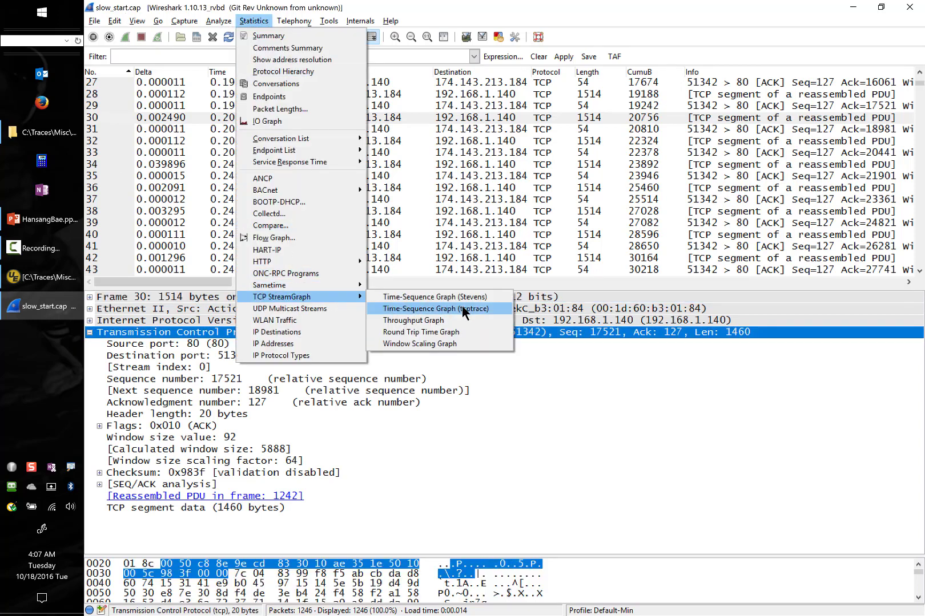
{"action": "left_click", "coordinate": [484, 297]}
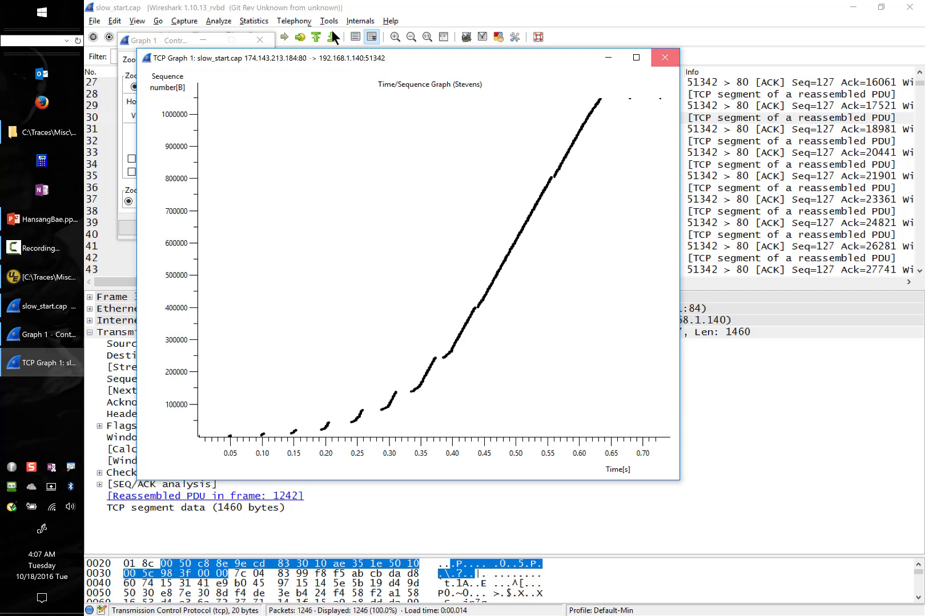
{"action": "left_click", "coordinate": [665, 57]}
- Step back through the packet list one packet at a time from packet 30 to packet 1
{"action": "left_click", "coordinate": [268, 37]}
{"action": "left_click", "coordinate": [268, 38]}
{"action": "left_click", "coordinate": [268, 38]}
{"action": "left_click", "coordinate": [268, 38]}
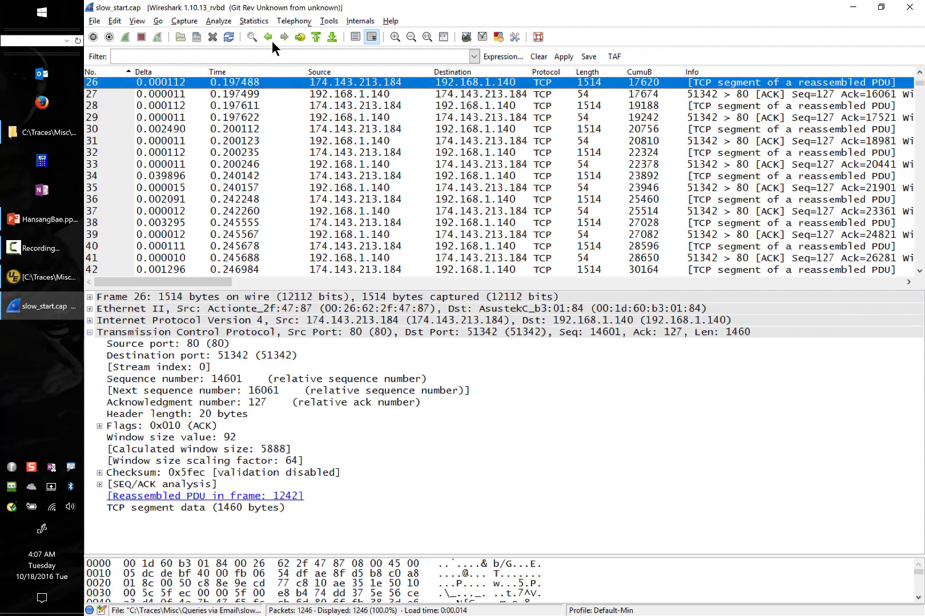
{"action": "left_click", "coordinate": [268, 37]}
{"action": "left_click", "coordinate": [267, 37]}
{"action": "left_click", "coordinate": [267, 37]}
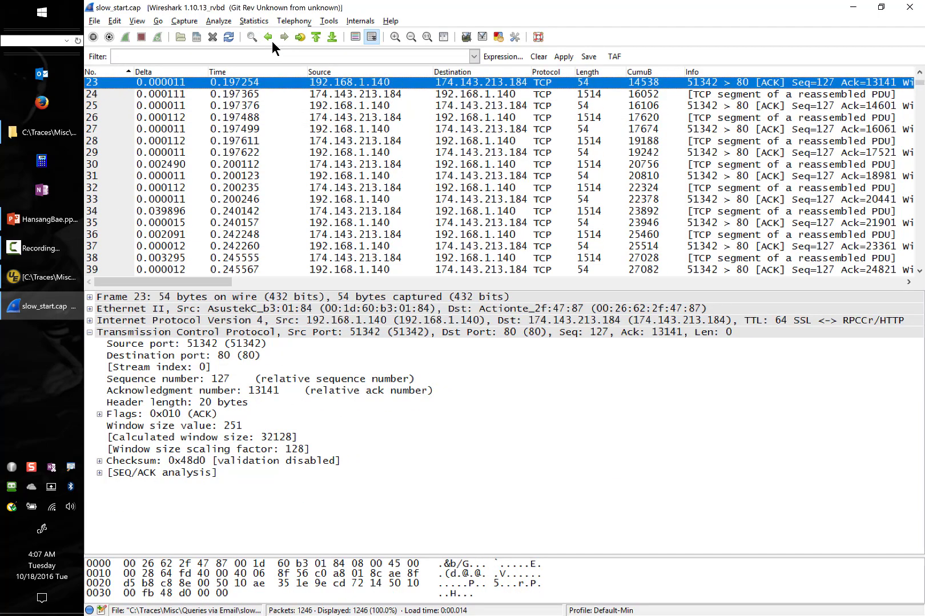
{"action": "key", "text": "Up"}
{"action": "key", "text": "Up"}
{"action": "key", "text": "Up"}
{"action": "key", "text": "Up"}
{"action": "key", "text": "Up"}
{"action": "key", "text": "Up"}
{"action": "key", "text": "Up"}
{"action": "key", "text": "Up"}
{"action": "key", "text": "Up"}
{"action": "key", "text": "Up"}
{"action": "key", "text": "Up"}
{"action": "key", "text": "Up"}
{"action": "key", "text": "Up"}
{"action": "key", "text": "Up"}
{"action": "key", "text": "Up"}
{"action": "key", "text": "Up"}
{"action": "key", "text": "Up"}
{"action": "key", "text": "Up"}
{"action": "key", "text": "Up"}
{"action": "key", "text": "Up"}
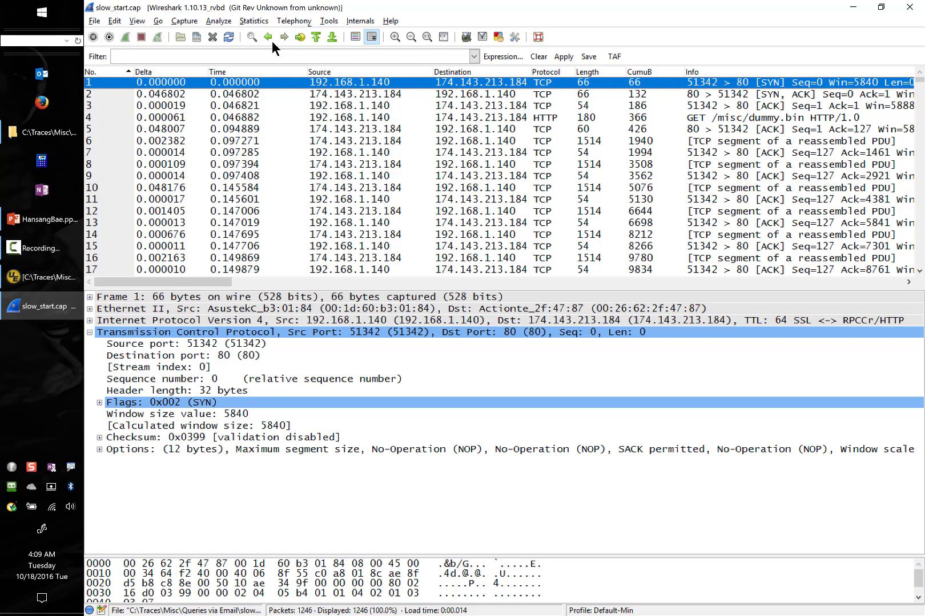
- Examine the TCP details of handshake packets 2 and 3, and the Ethernet II header of packet 1
{"action": "left_click", "coordinate": [531, 95]}
{"action": "key", "text": "Down"}
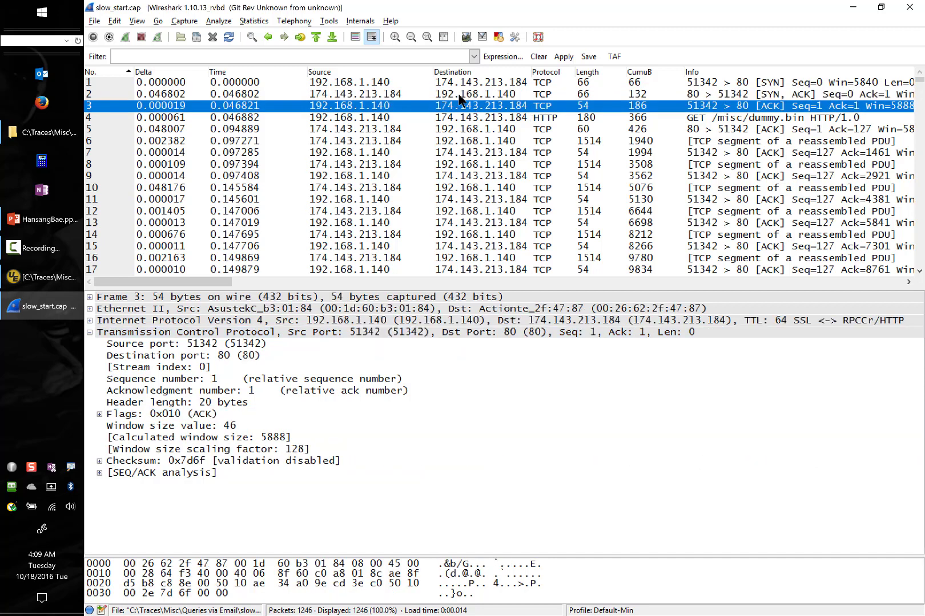
{"action": "left_click", "coordinate": [403, 82]}
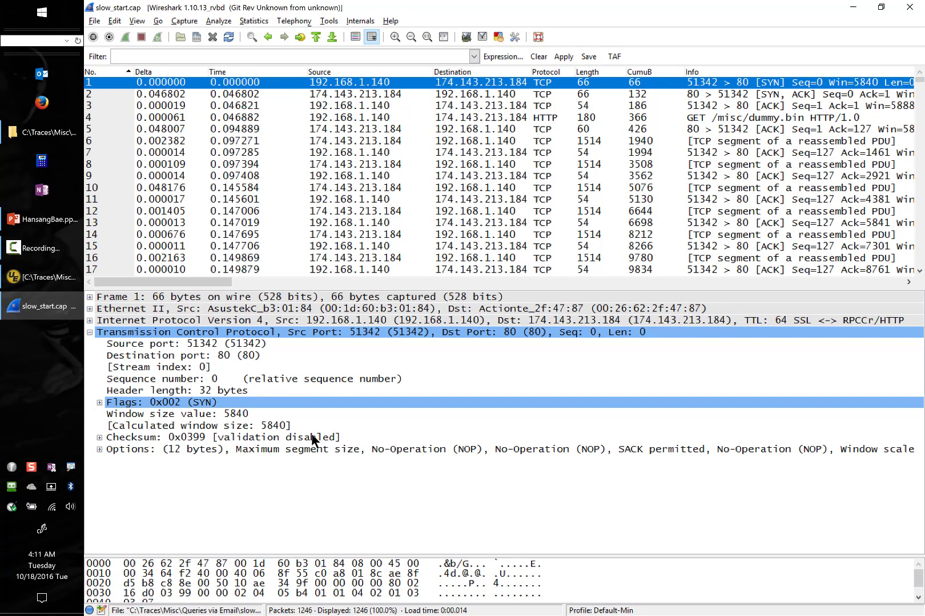
{"action": "left_click", "coordinate": [284, 308]}
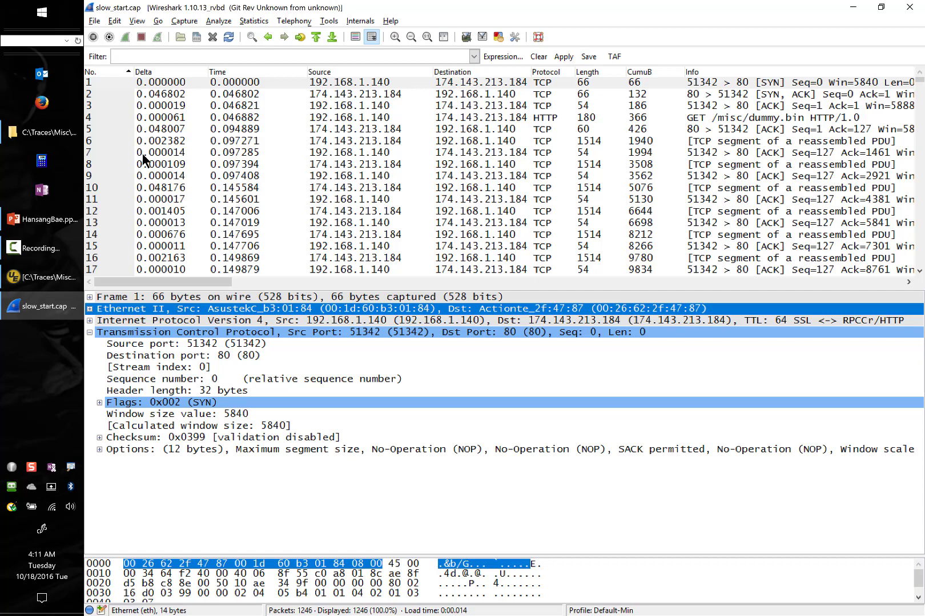
- Expand the IPv4 header, compare the Time to live field across packets 1, 3, 4 and 5, and collapse the header
{"action": "left_click", "coordinate": [90, 321]}
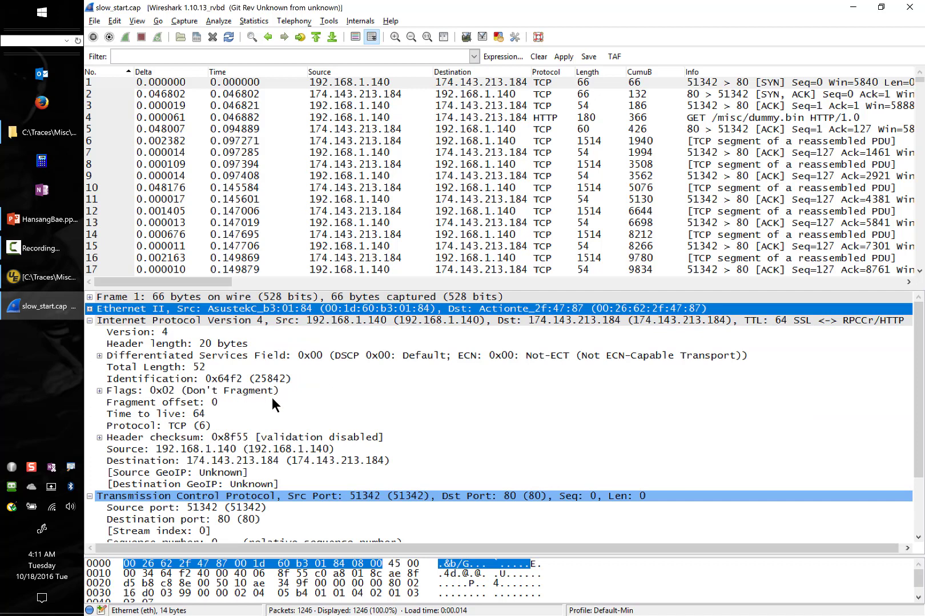
{"action": "left_click", "coordinate": [183, 413]}
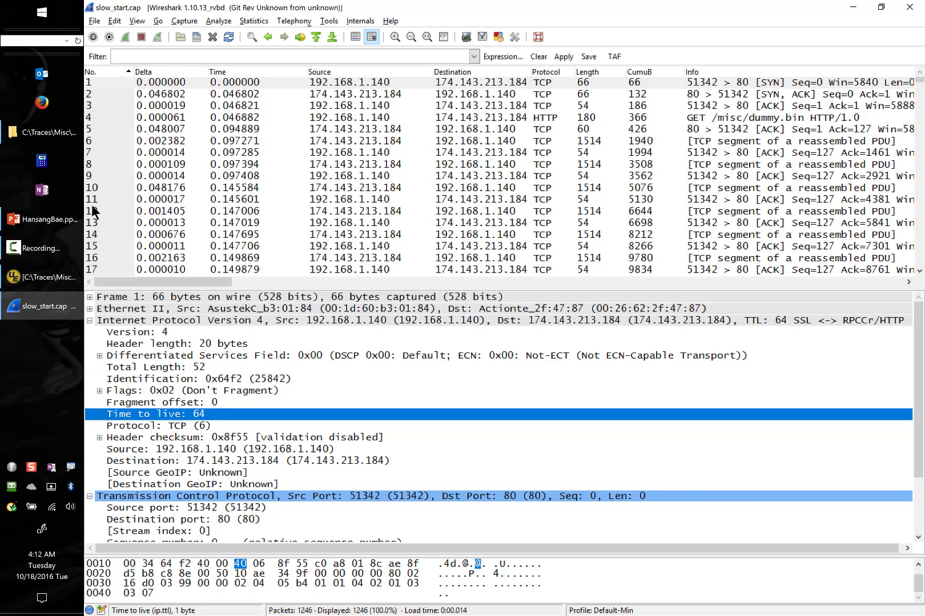
{"action": "left_click", "coordinate": [384, 108]}
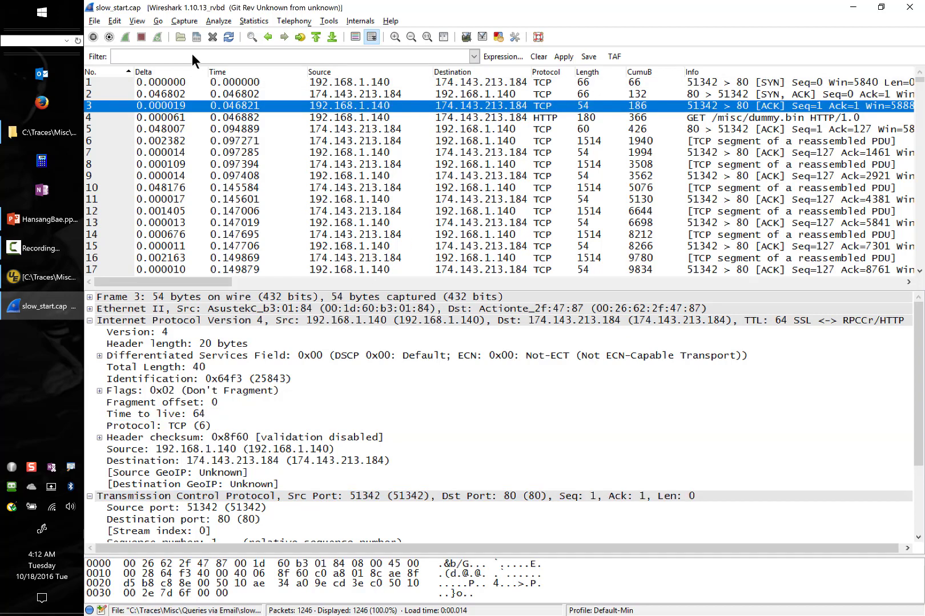
{"action": "left_click", "coordinate": [366, 119]}
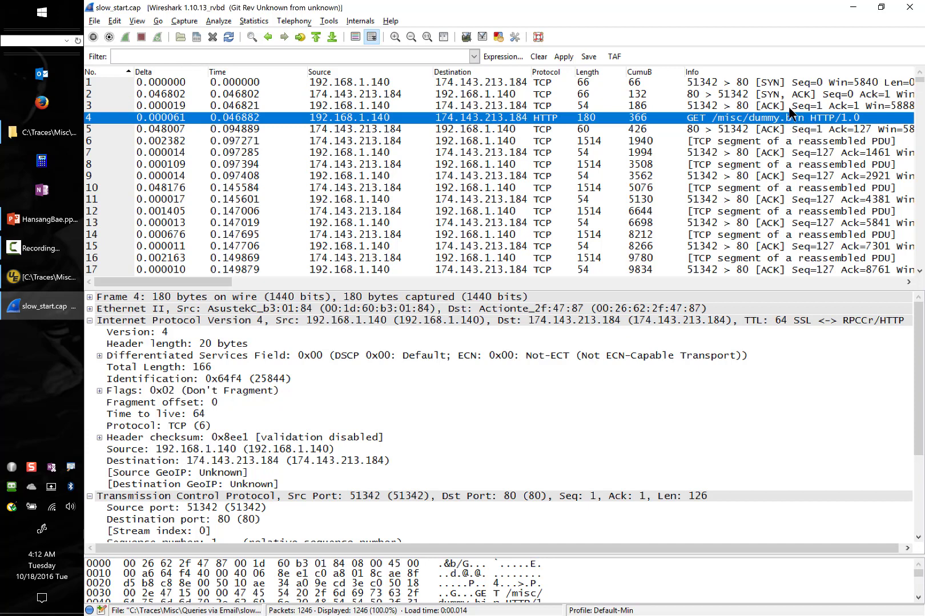
{"action": "key", "text": "Down"}
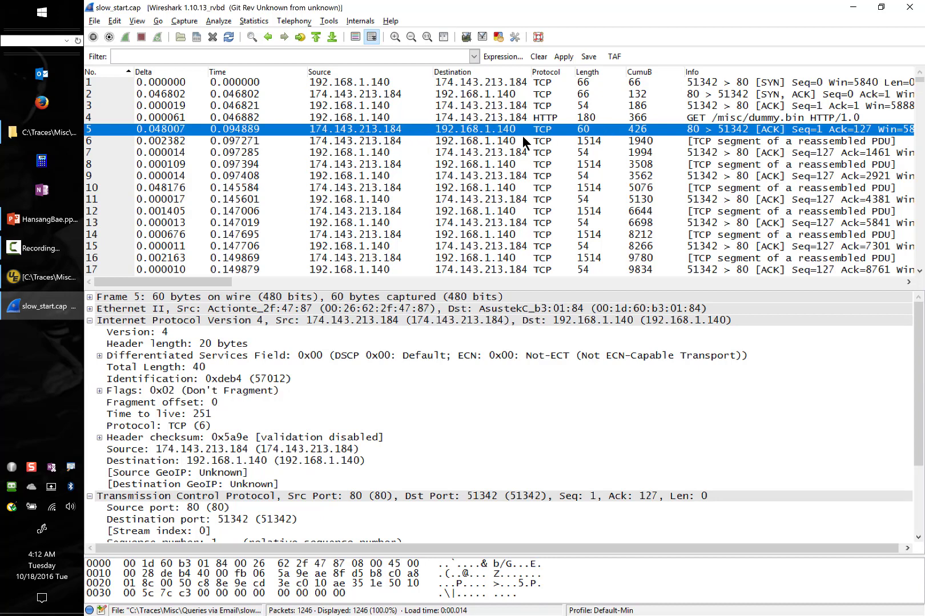
{"action": "left_click", "coordinate": [90, 320]}
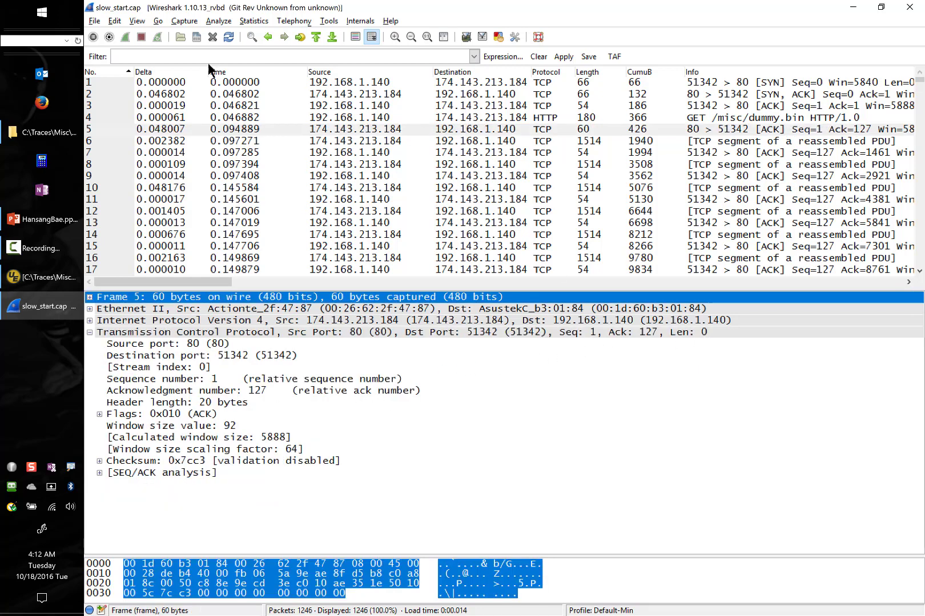
- Step forward through the packet list from packet 5 to packet 15, examining the TCP details of each packet
{"action": "key", "text": "shift+Tab"}
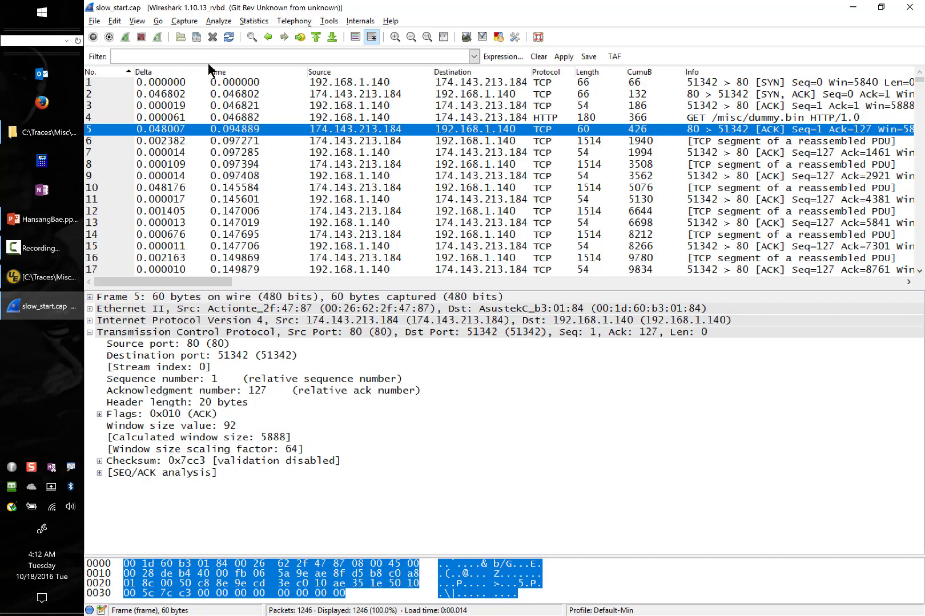
{"action": "key", "text": "Down"}
{"action": "key", "text": "Down"}
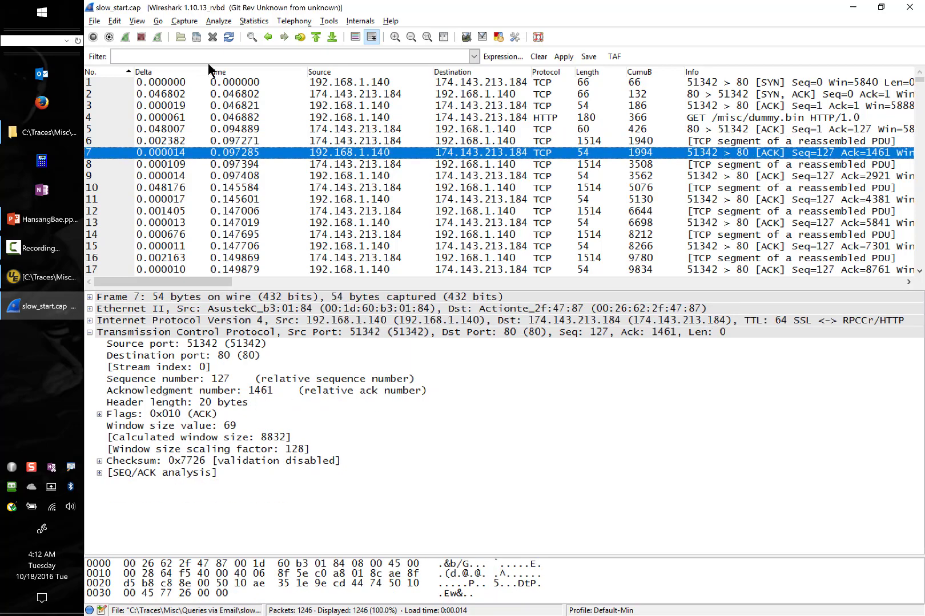
{"action": "key", "text": "Down"}
{"action": "key", "text": "Down"}
{"action": "key", "text": "Down"}
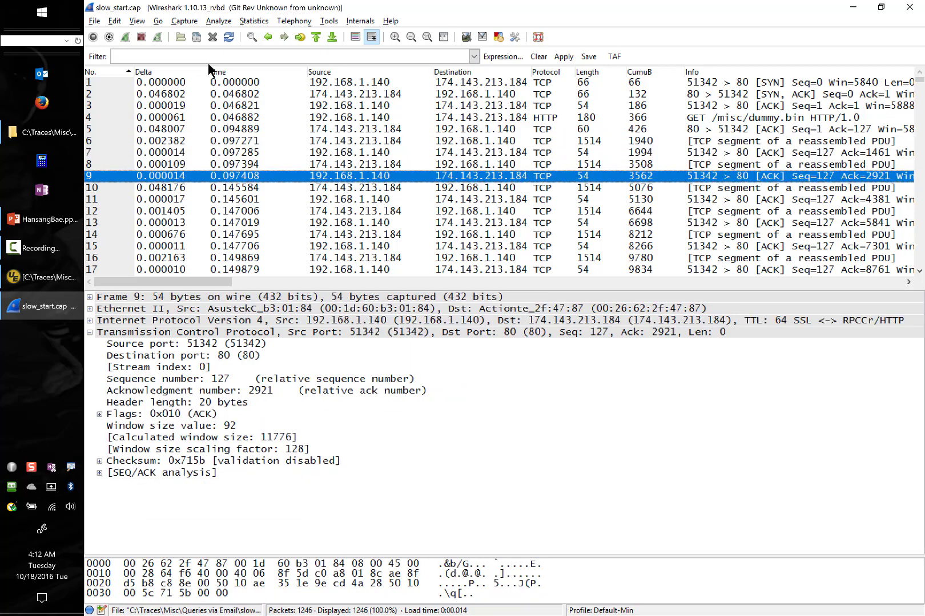
{"action": "key", "text": "Down"}
{"action": "key", "text": "Down"}
{"action": "key", "text": "Down"}
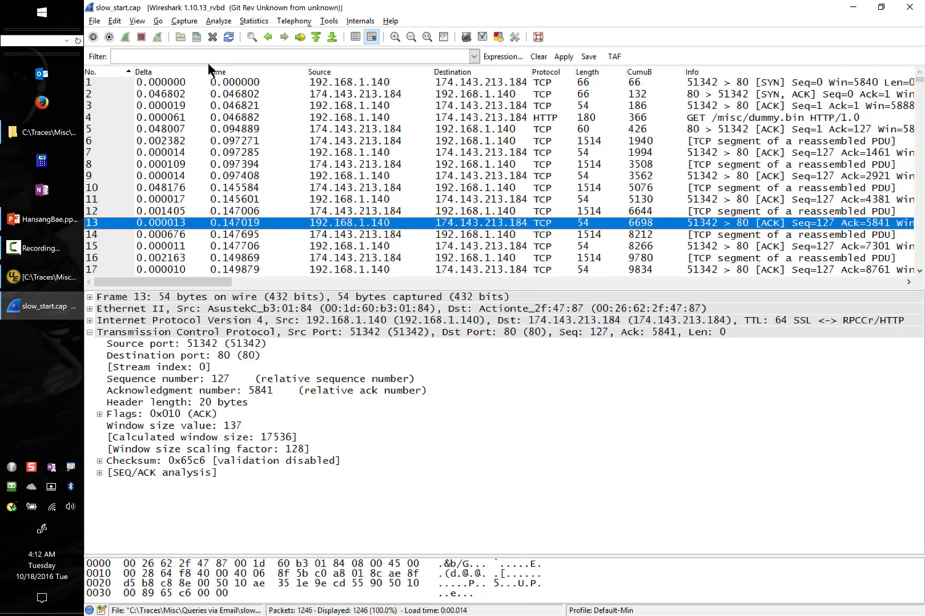
{"action": "key", "text": "Down"}
{"action": "key", "text": "Down"}
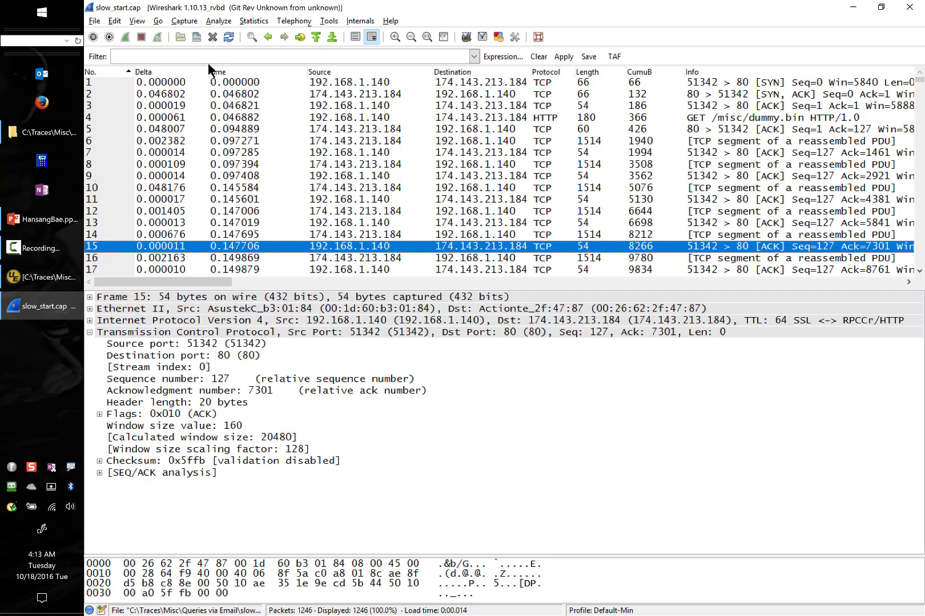
- Step back one packet at a time from packet 15 to the HTTP GET request in packet 4
{"action": "key", "text": "Up"}
{"action": "key", "text": "Up"}
{"action": "key", "text": "Up"}
{"action": "key", "text": "Up"}
{"action": "key", "text": "Up"}
{"action": "key", "text": "Up"}
{"action": "key", "text": "Up"}
{"action": "key", "text": "Up"}
{"action": "key", "text": "Up"}
{"action": "key", "text": "Up"}
{"action": "key", "text": "Up"}
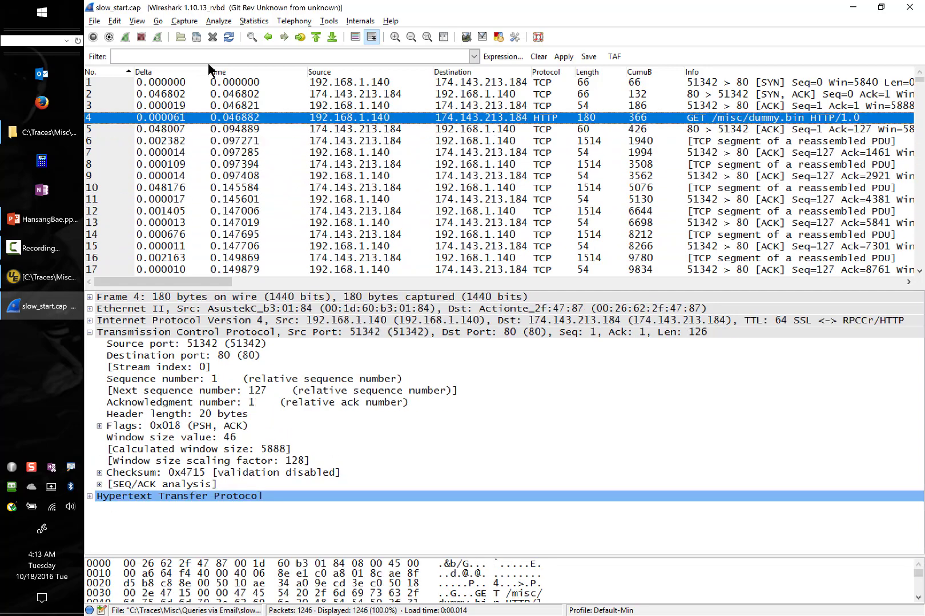
- Move back and forth between packets 4 and 7 to examine the GET request, its ACK, and the first data segment with its ACK
{"action": "key", "text": "Down"}
{"action": "key", "text": "Down"}
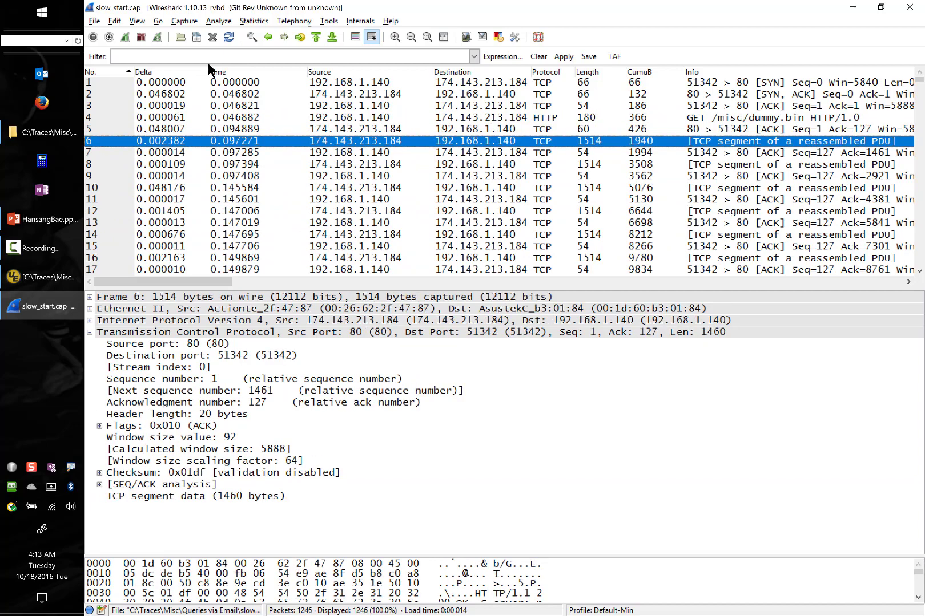
{"action": "key", "text": "Down"}
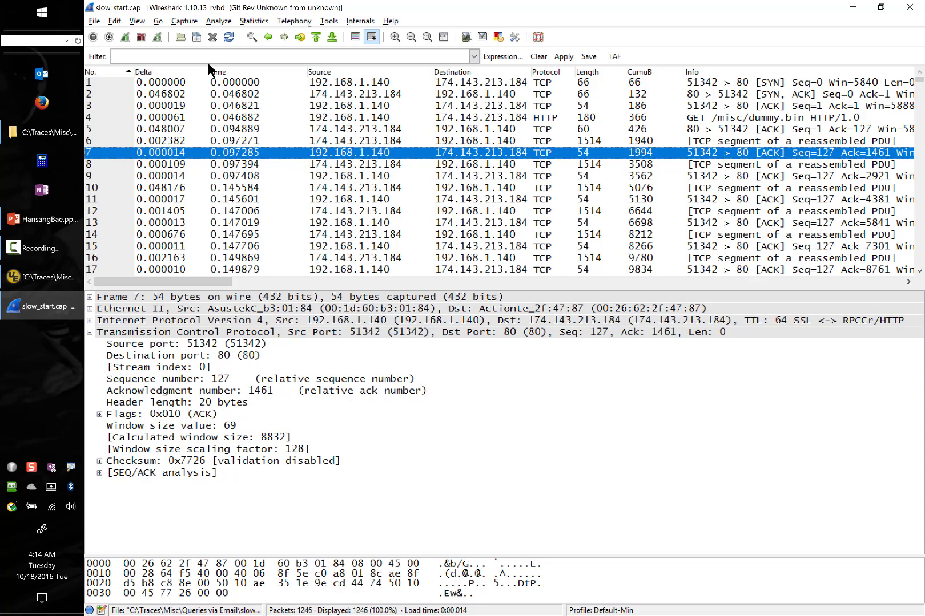
{"action": "key", "text": "Up"}
{"action": "key", "text": "Up"}
{"action": "key", "text": "Up"}
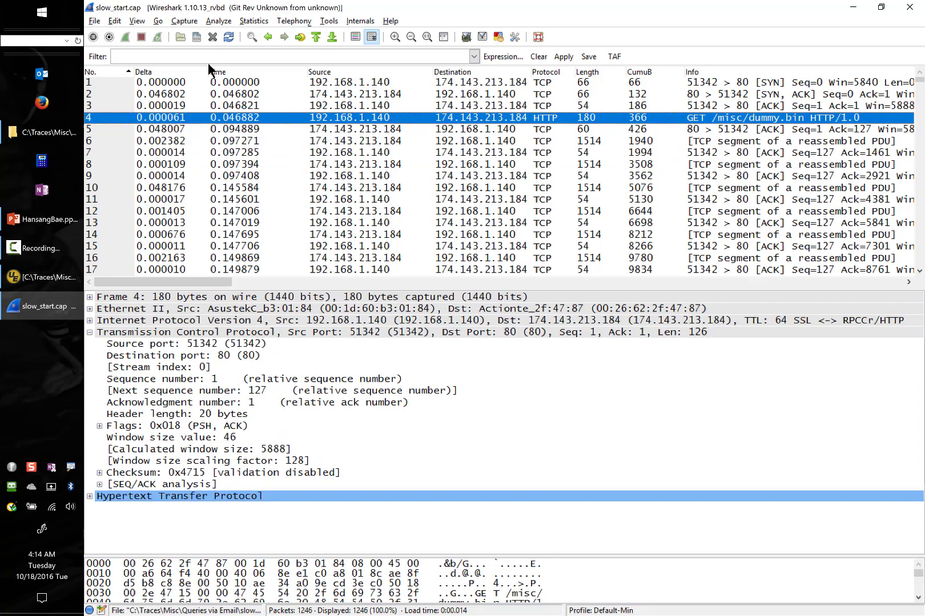
{"action": "key", "text": "Down"}
{"action": "key", "text": "Down"}
{"action": "key", "text": "Up"}
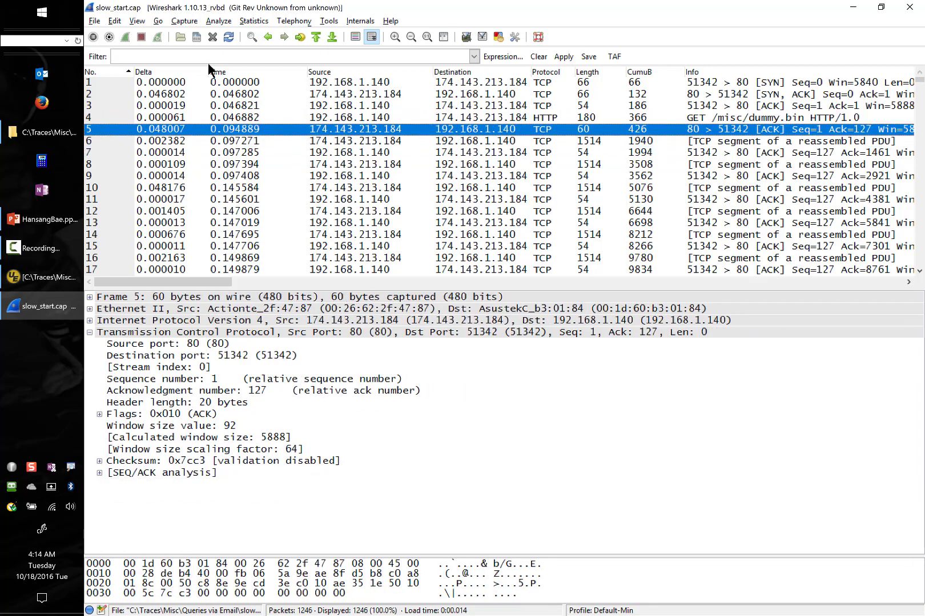
{"action": "key", "text": "Down"}
{"action": "key", "text": "Down"}
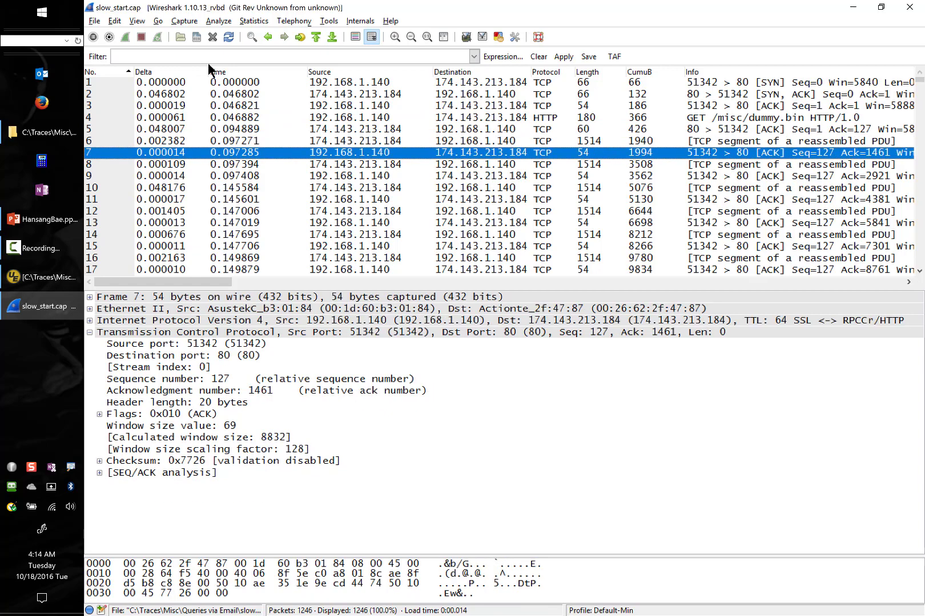
- Return to the GET request in packet 4 and walk forward to the server's second data segment in packet 8
{"action": "key", "text": "Up"}
{"action": "key", "text": "Up"}
{"action": "key", "text": "Up"}
{"action": "key", "text": "Up"}
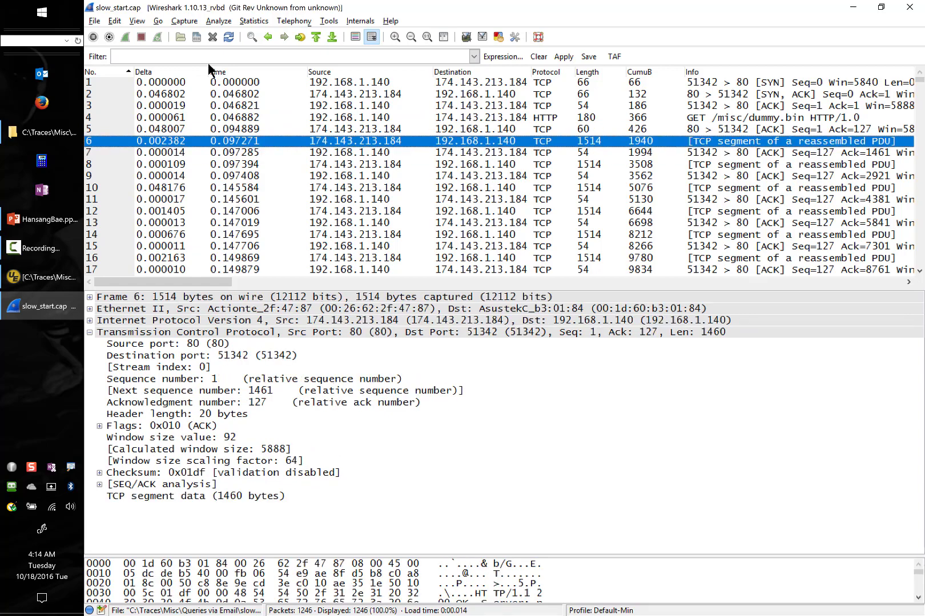
{"action": "key", "text": "Down"}
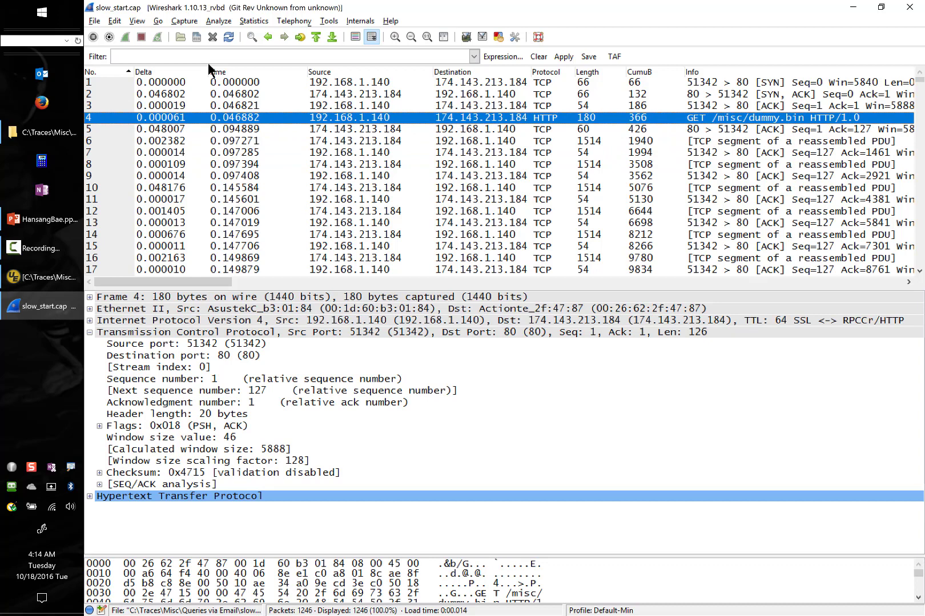
{"action": "key", "text": "Down"}
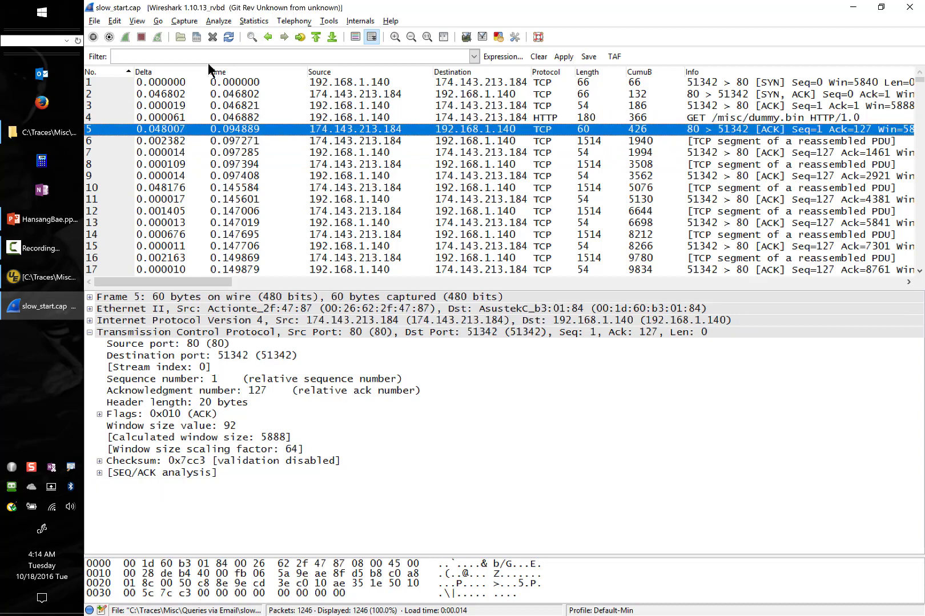
{"action": "key", "text": "Down"}
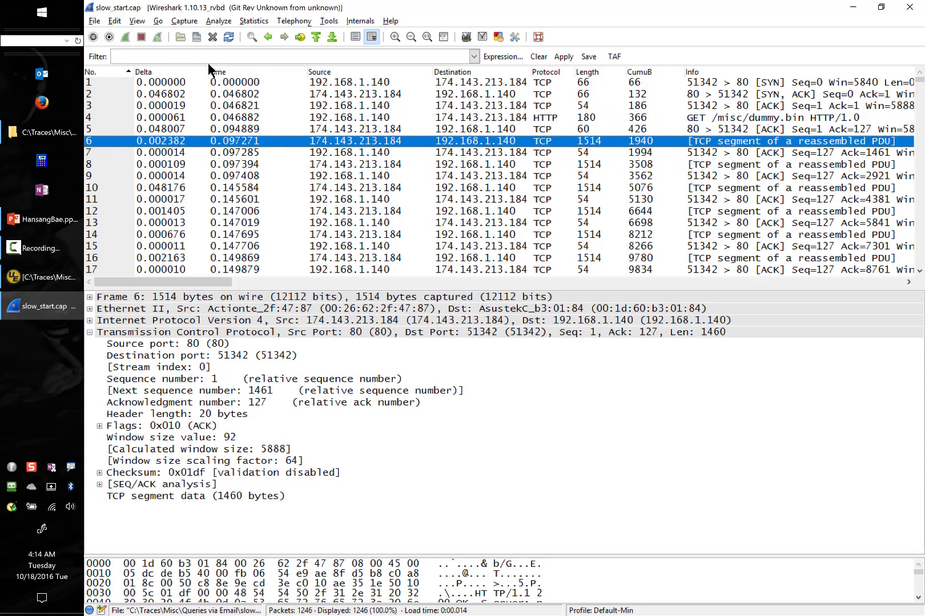
{"action": "key", "text": "Down"}
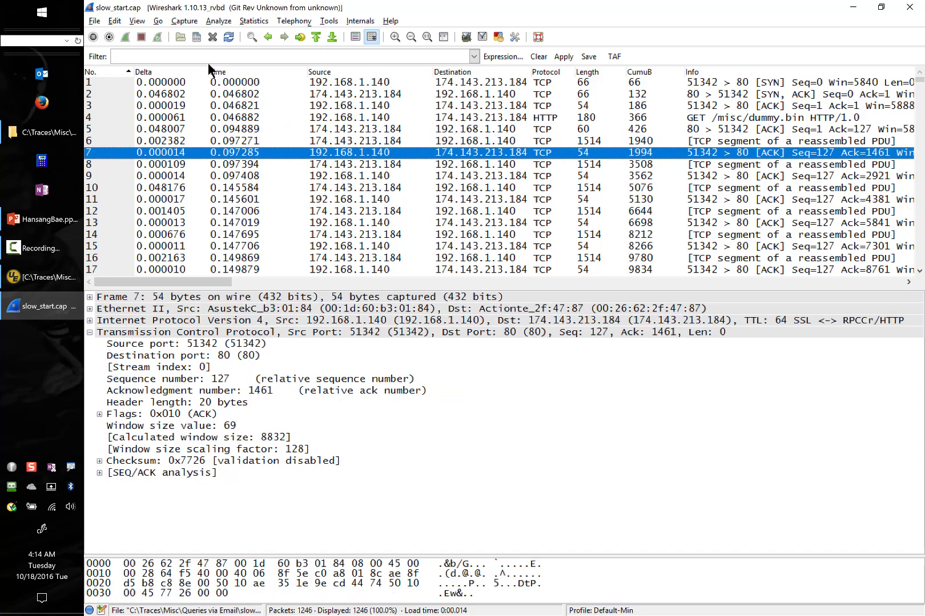
{"action": "key", "text": "Down"}
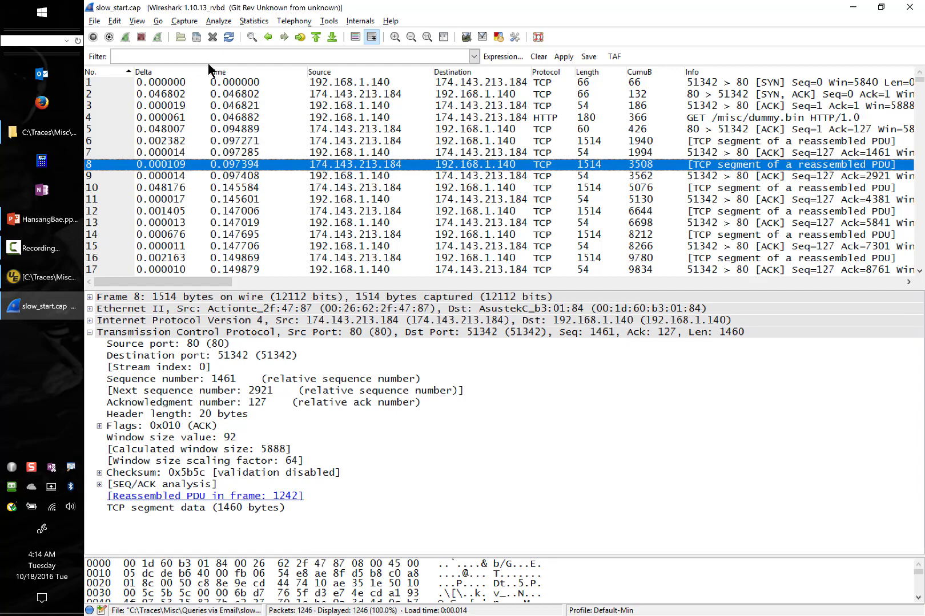
- Alternate among packets 6 to 9 to compare the two server data segments with the client's ACKs
{"action": "key", "text": "Up"}
{"action": "key", "text": "Up"}
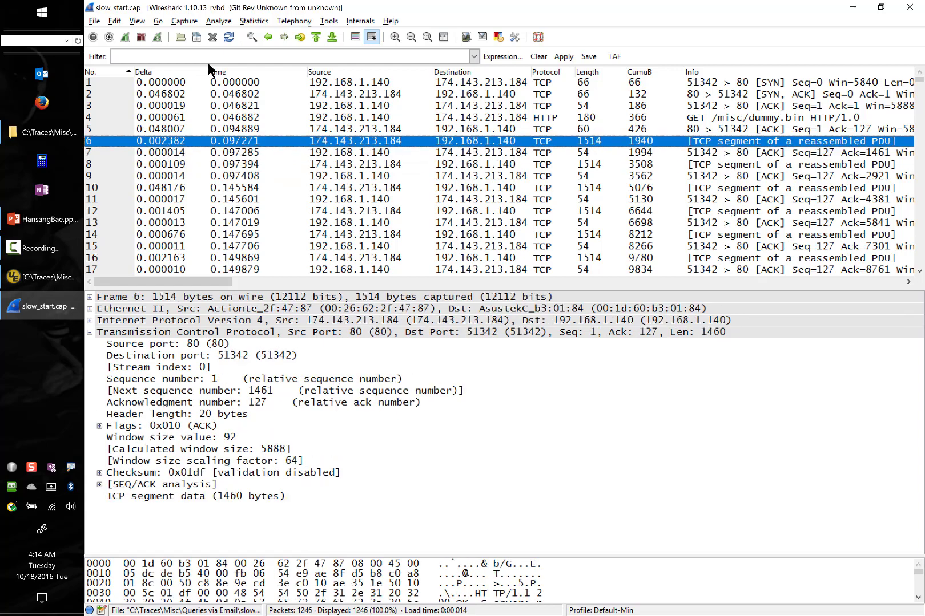
{"action": "key", "text": "Down"}
{"action": "key", "text": "Down"}
{"action": "key", "text": "Down"}
{"action": "key", "text": "Up"}
{"action": "key", "text": "Up"}
{"action": "key", "text": "Up"}
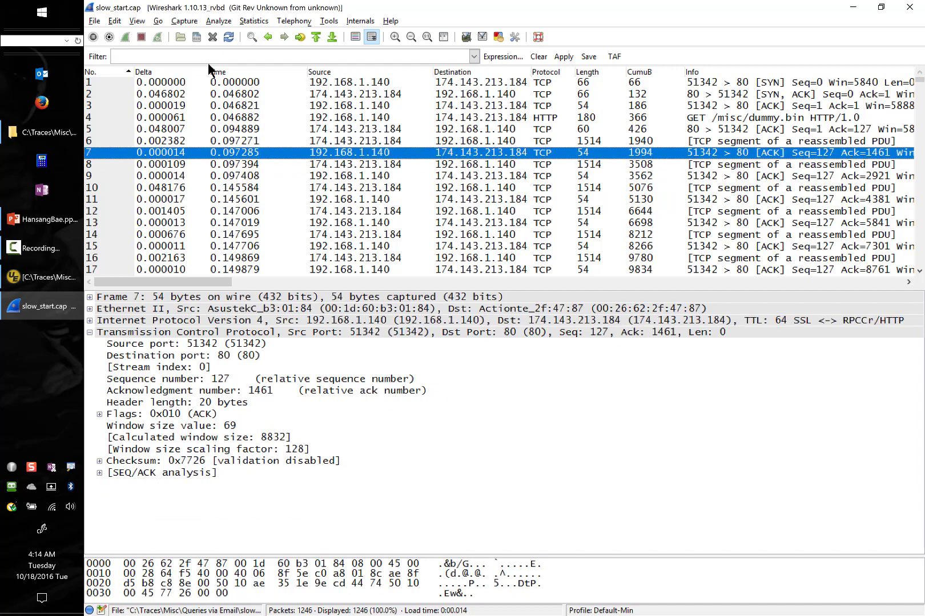
{"action": "key", "text": "Down"}
{"action": "key", "text": "Down"}
{"action": "key", "text": "Down"}
{"action": "key", "text": "Up"}
{"action": "key", "text": "Up"}
{"action": "key", "text": "Up"}
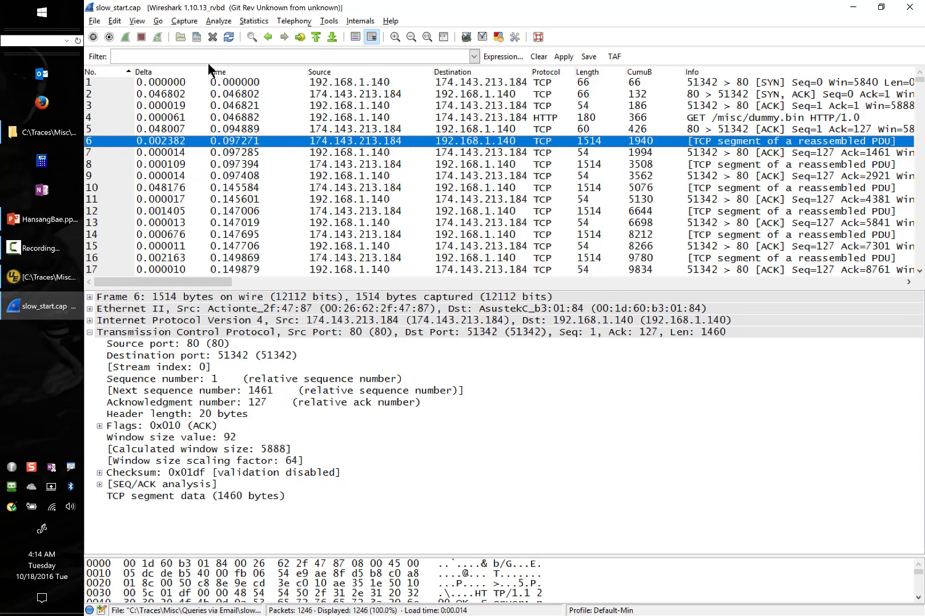
{"action": "key", "text": "Down"}
{"action": "key", "text": "Down"}
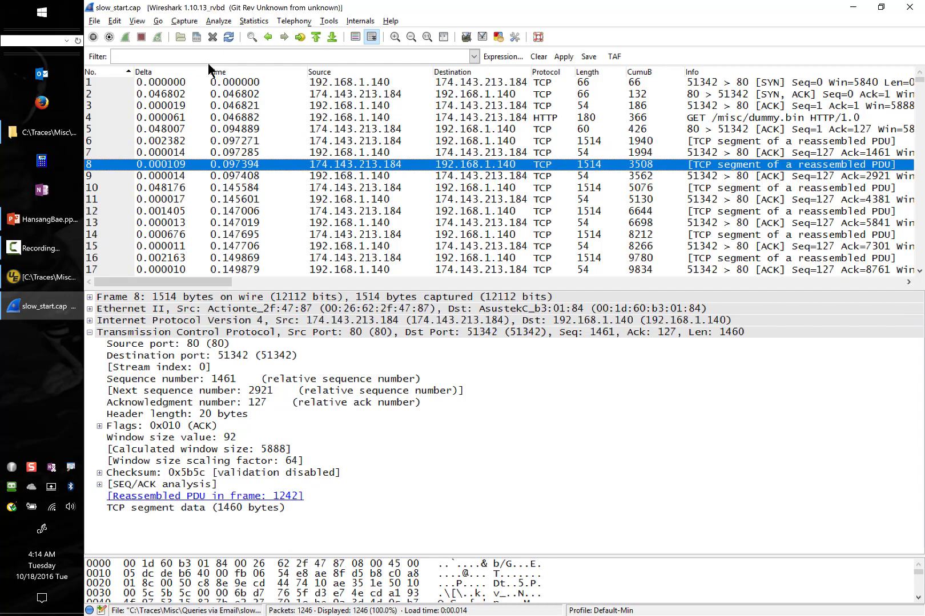
{"action": "key", "text": "Up"}
{"action": "key", "text": "Up"}
{"action": "key", "text": "Down"}
{"action": "key", "text": "Down"}
{"action": "key", "text": "Down"}
{"action": "key", "text": "Down"}
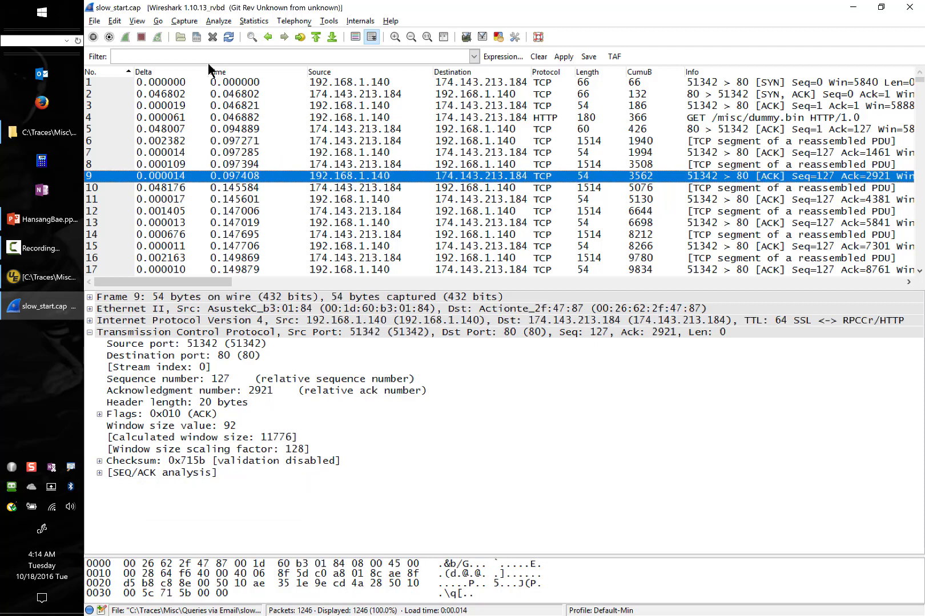
{"action": "key", "text": "Up"}
- Compare the next sequence number of packet 8 with the acknowledgment in packet 9, and check packets 10 and 11
{"action": "left_click", "coordinate": [401, 161]}
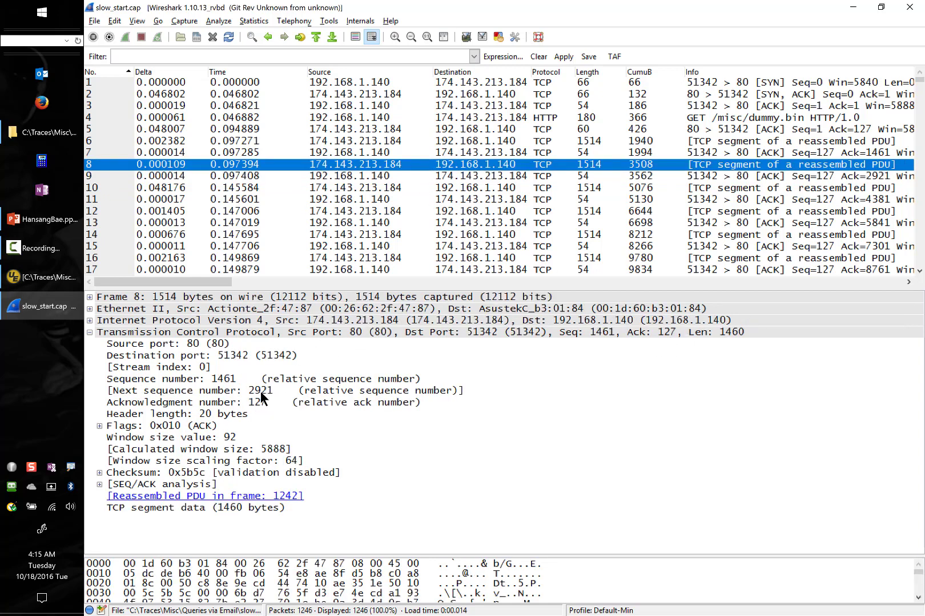
{"action": "left_click", "coordinate": [389, 176]}
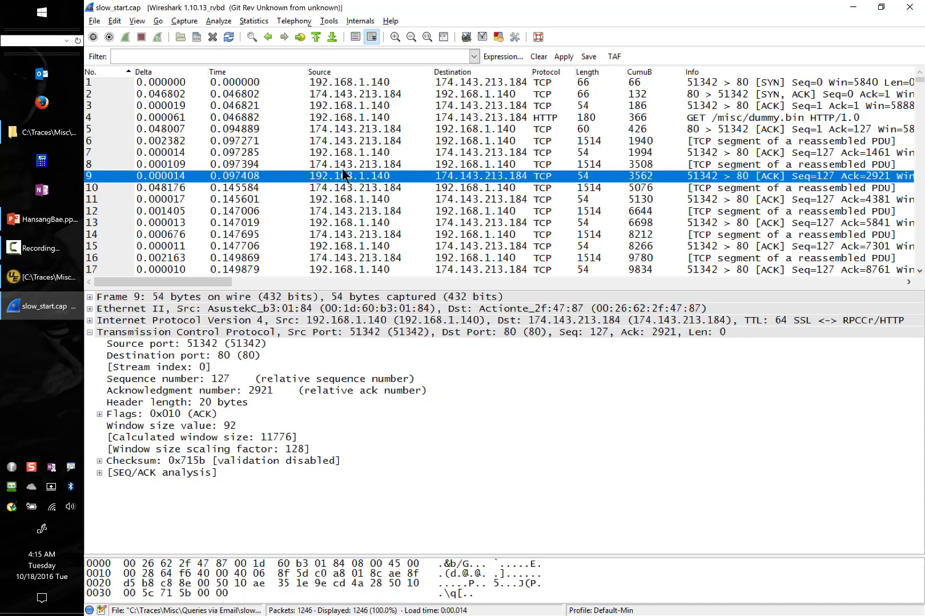
{"action": "left_click", "coordinate": [374, 169]}
{"action": "left_click", "coordinate": [386, 186]}
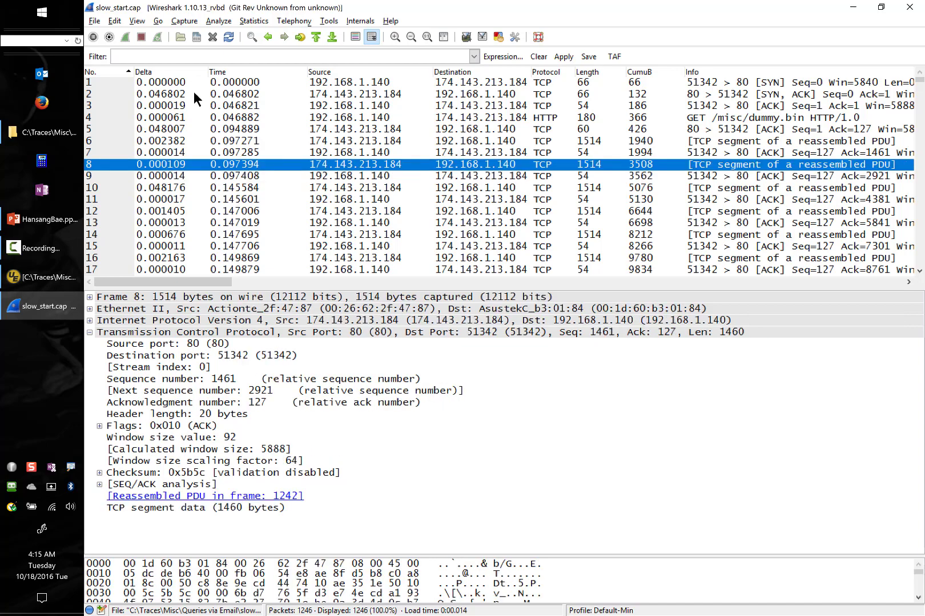
{"action": "key", "text": "Down"}
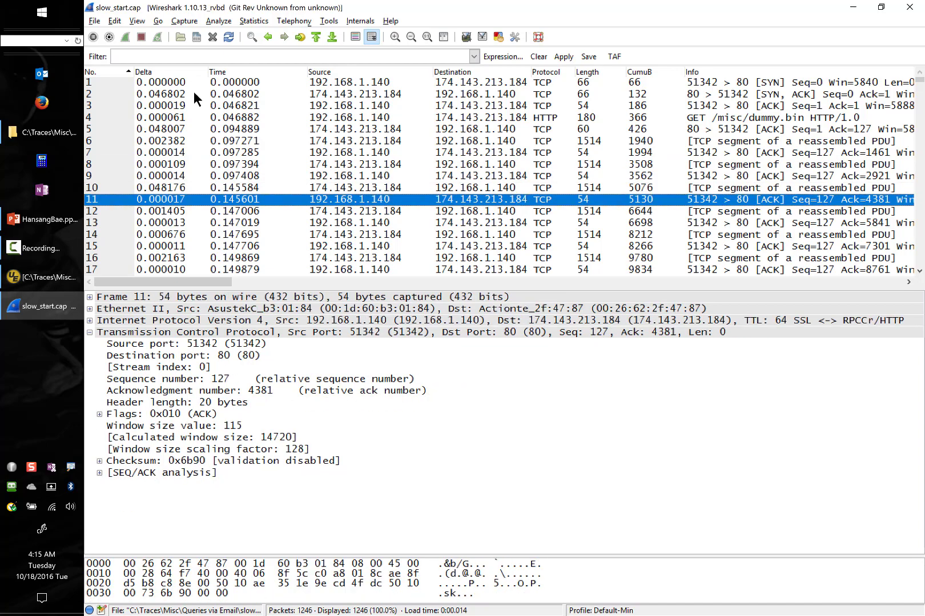
- Set packet 10 as the time reference and step forward to packet 19 to examine the relative times
{"action": "key", "text": "Up"}
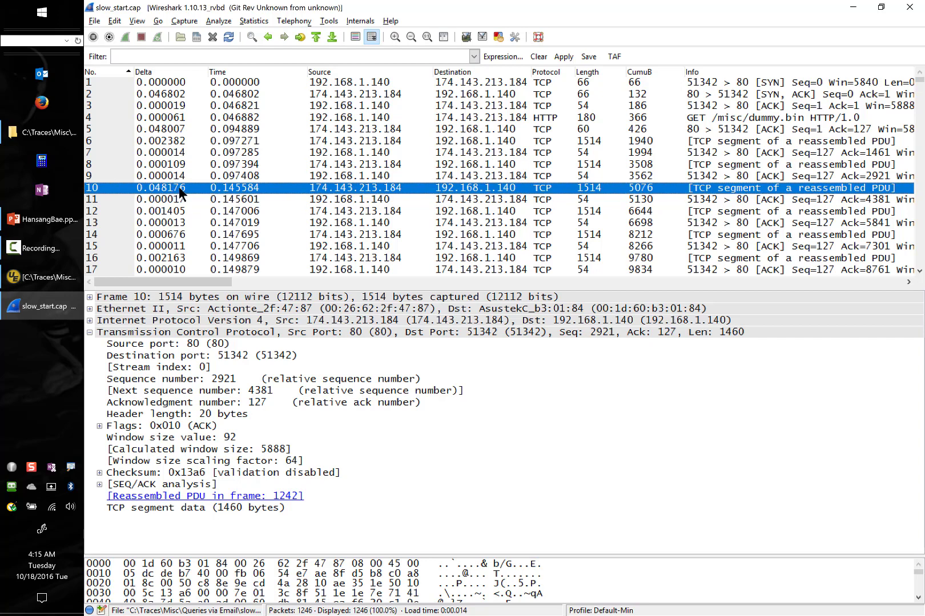
{"action": "key", "text": "ctrl+t"}
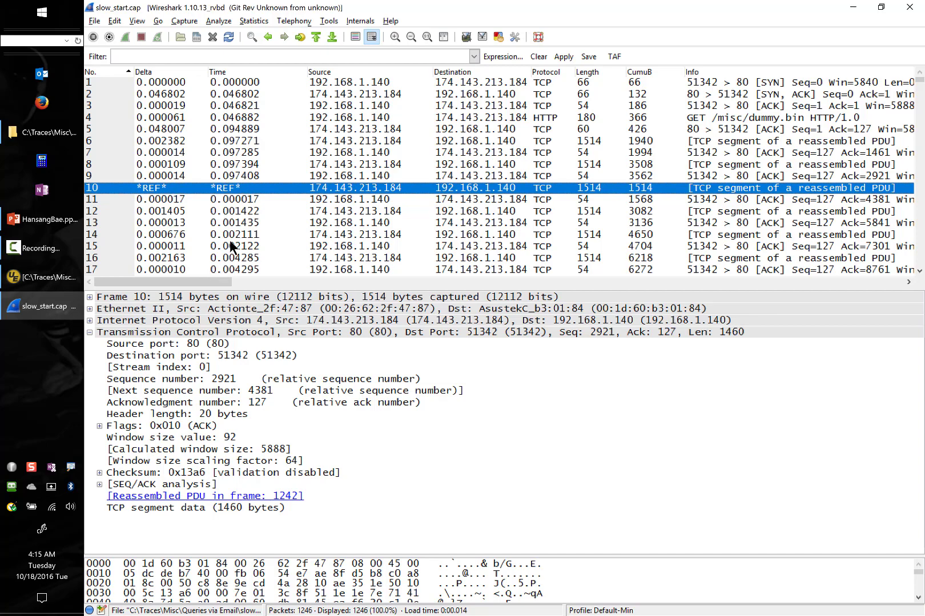
{"action": "key", "text": "Down"}
{"action": "key", "text": "Down"}
{"action": "key", "text": "Down"}
{"action": "key", "text": "Down"}
{"action": "key", "text": "Down"}
{"action": "key", "text": "Down"}
{"action": "key", "text": "Down"}
{"action": "key", "text": "Down"}
{"action": "key", "text": "Down"}
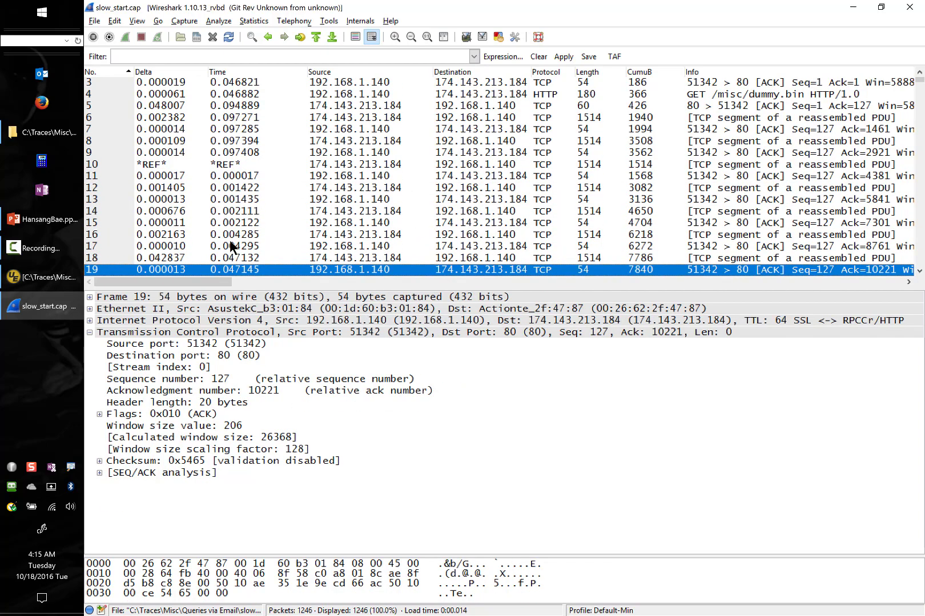
- Walk back from packet 19 to the time-reference packet 10, examining the timing of the data segments and ACKs
{"action": "key", "text": "Up"}
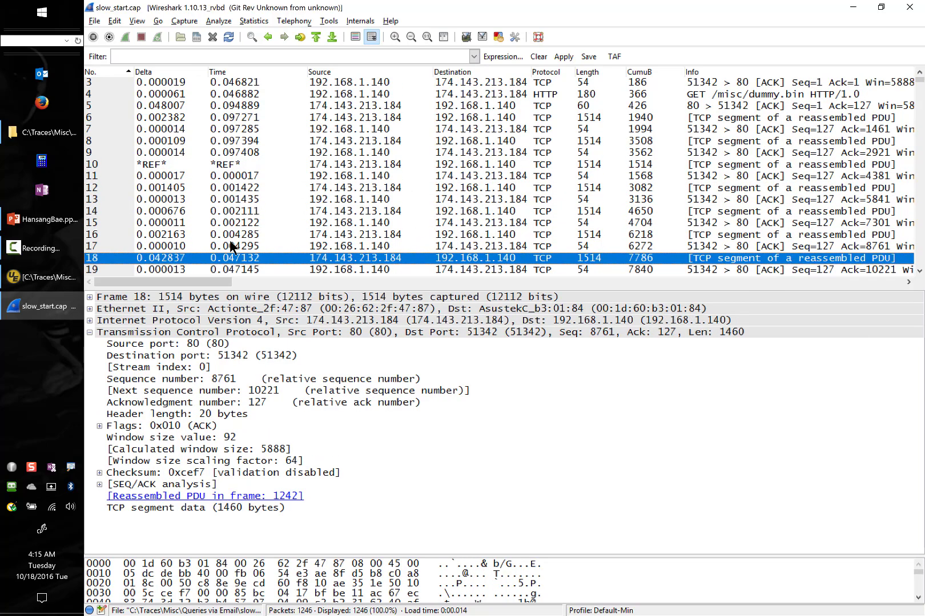
{"action": "key", "text": "Up"}
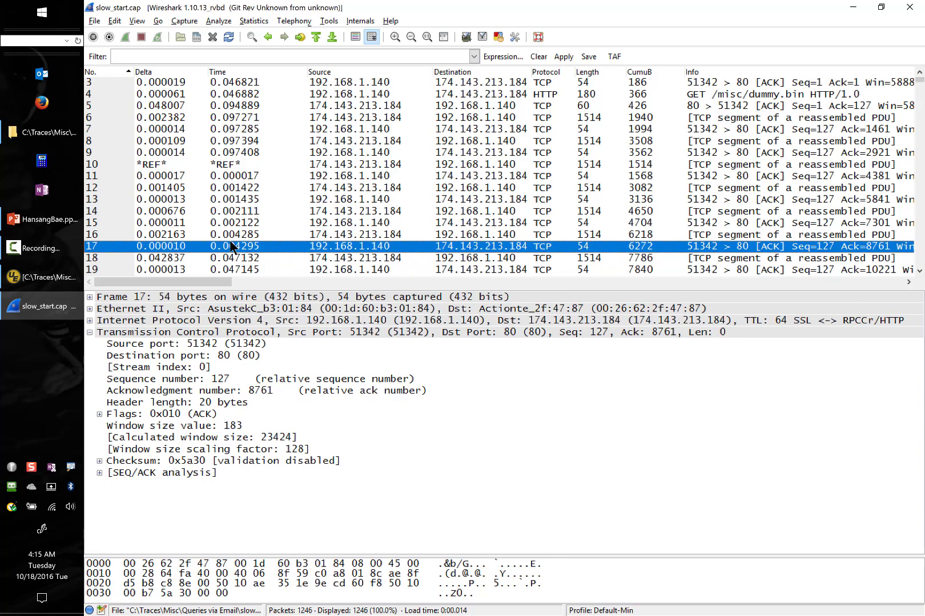
{"action": "key", "text": "Up"}
{"action": "key", "text": "Up"}
{"action": "key", "text": "Up"}
{"action": "key", "text": "Up"}
{"action": "key", "text": "Up"}
{"action": "key", "text": "Up"}
{"action": "key", "text": "Up"}
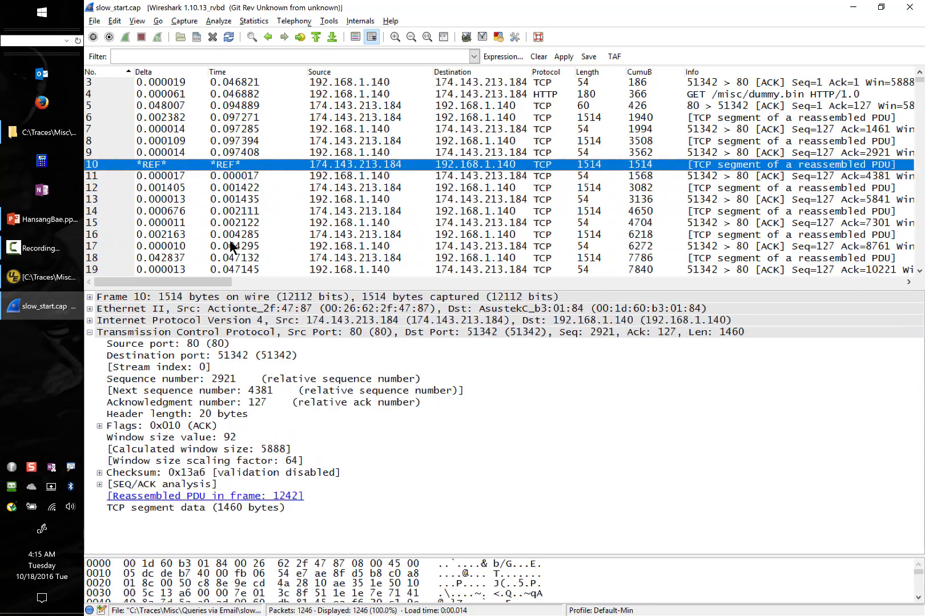
- Step forward from packet 10 to the ACK in packet 17 to review the relative times of this burst
{"action": "key", "text": "Down"}
{"action": "key", "text": "Down"}
{"action": "key", "text": "Down"}
{"action": "key", "text": "Down"}
{"action": "key", "text": "Down"}
{"action": "key", "text": "Down"}
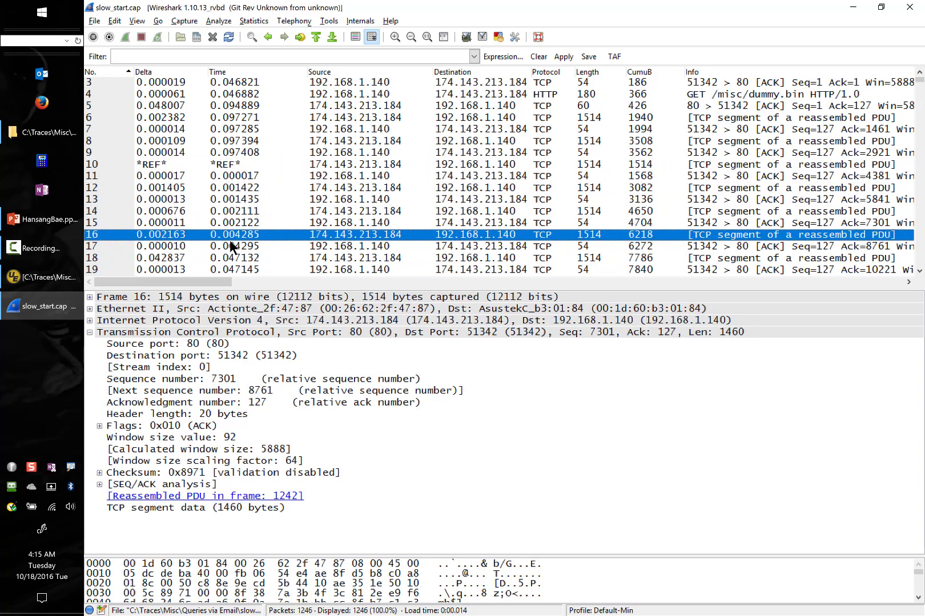
{"action": "key", "text": "Down"}
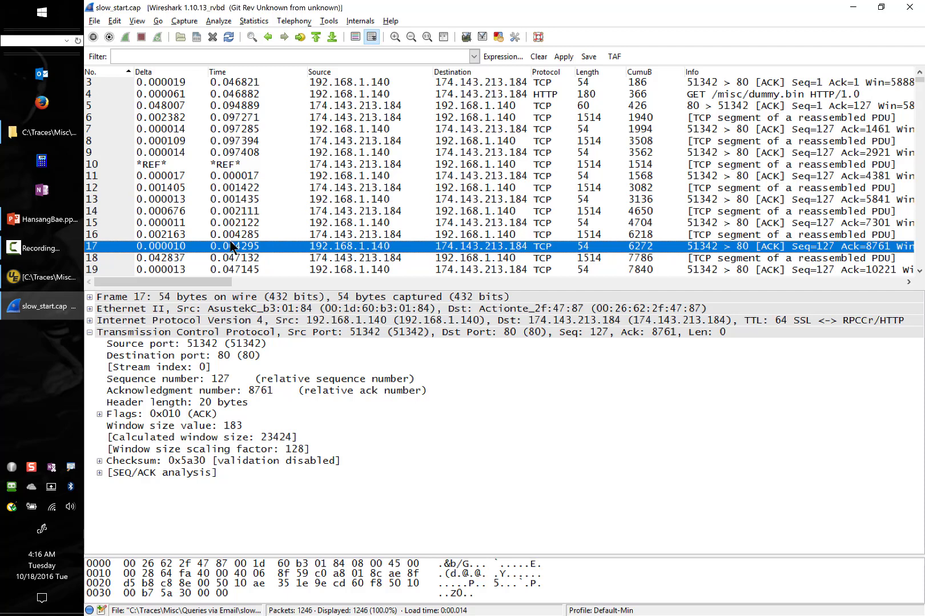
- Remove the time reference from packet 10, and close the slow_start.cap trace and the Slot start.txt question file
{"action": "left_click", "coordinate": [260, 165]}
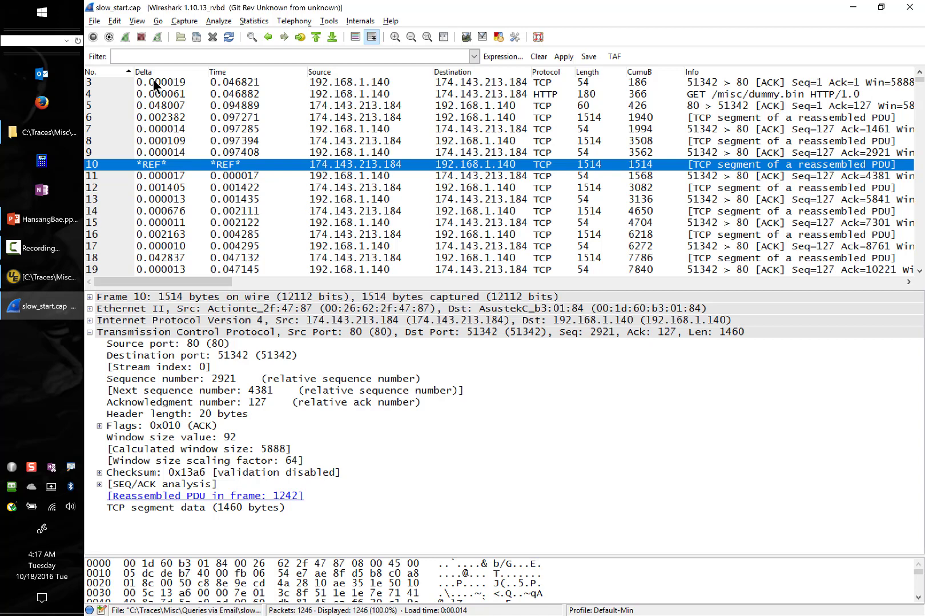
{"action": "left_click", "coordinate": [356, 174]}
{"action": "left_click", "coordinate": [344, 166]}
{"action": "key", "text": "ctrl+t"}
{"action": "left_click", "coordinate": [921, 3]}
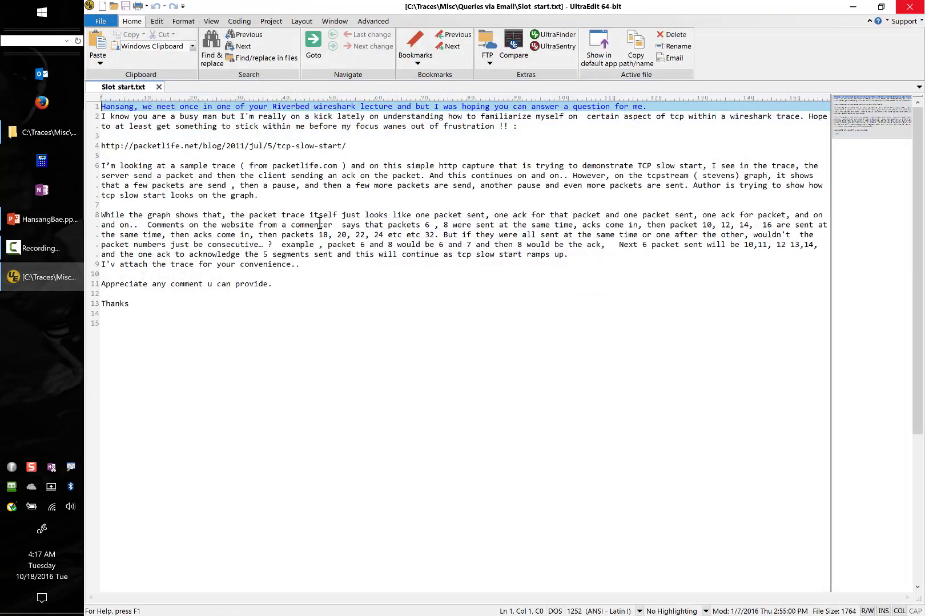
{"action": "left_click", "coordinate": [910, 6]}
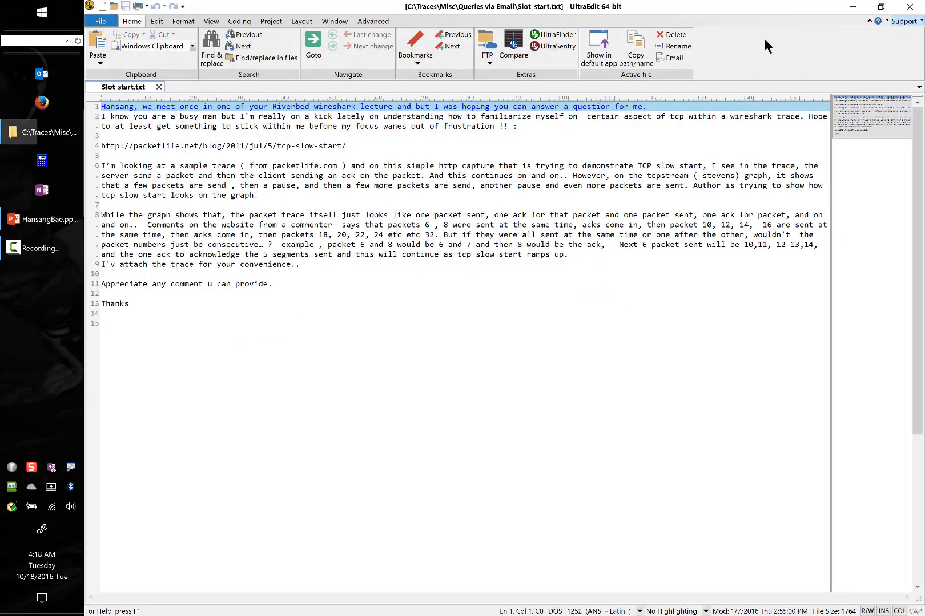
- Open the Working_anon.pcapng capture from the IPSec folder under Queries via Email
{"action": "double_click", "coordinate": [336, 307]}
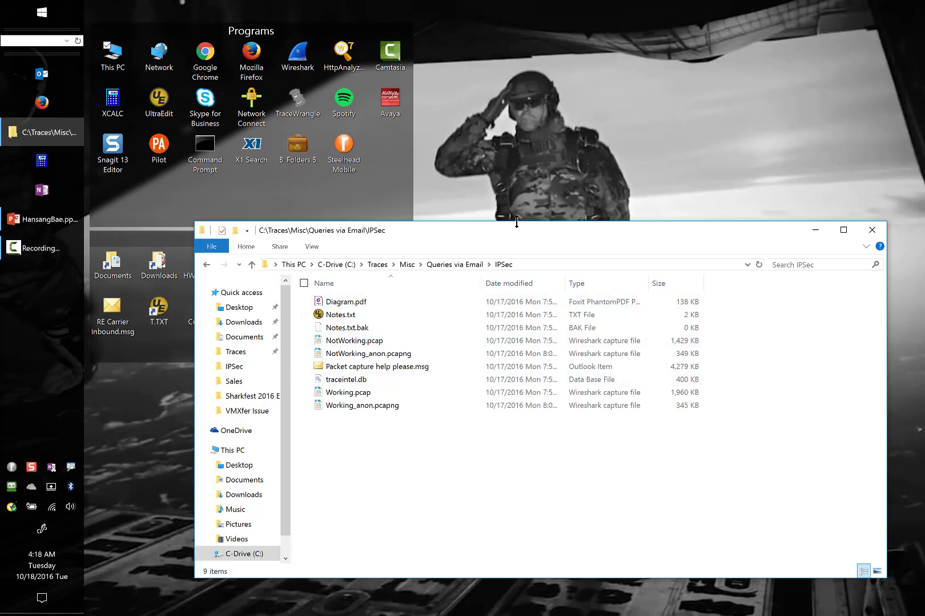
{"action": "left_click_drag", "start_coordinate": [502, 235], "coordinate": [500, 97]}
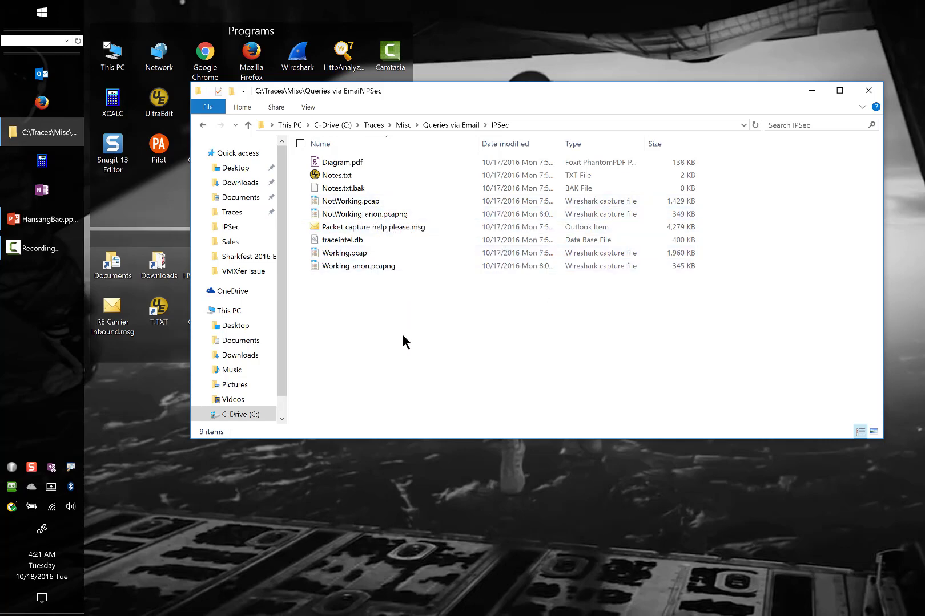
{"action": "double_click", "coordinate": [376, 266]}
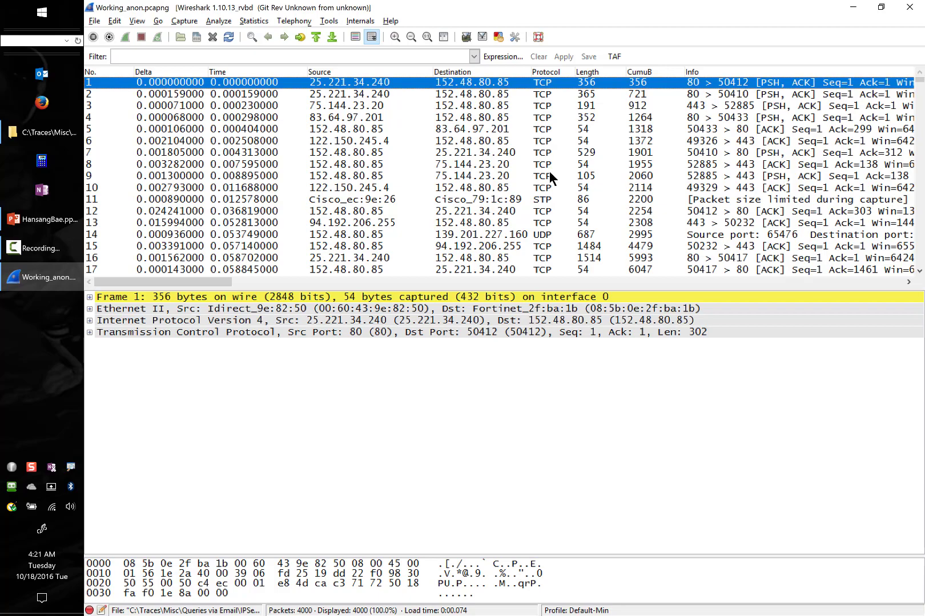
- Page through Working_anon.pcapng from packet 1 to packet 580, examining protocols, lengths and packet info
{"action": "key", "text": "Page_Down"}
{"action": "key", "text": "Page_Down"}
{"action": "key", "text": "Page_Down"}
{"action": "key", "text": "Page_Down"}
{"action": "key", "text": "Page_Down"}
{"action": "key", "text": "Page_Down"}
{"action": "key", "text": "Page_Down"}
{"action": "key", "text": "Page_Down"}
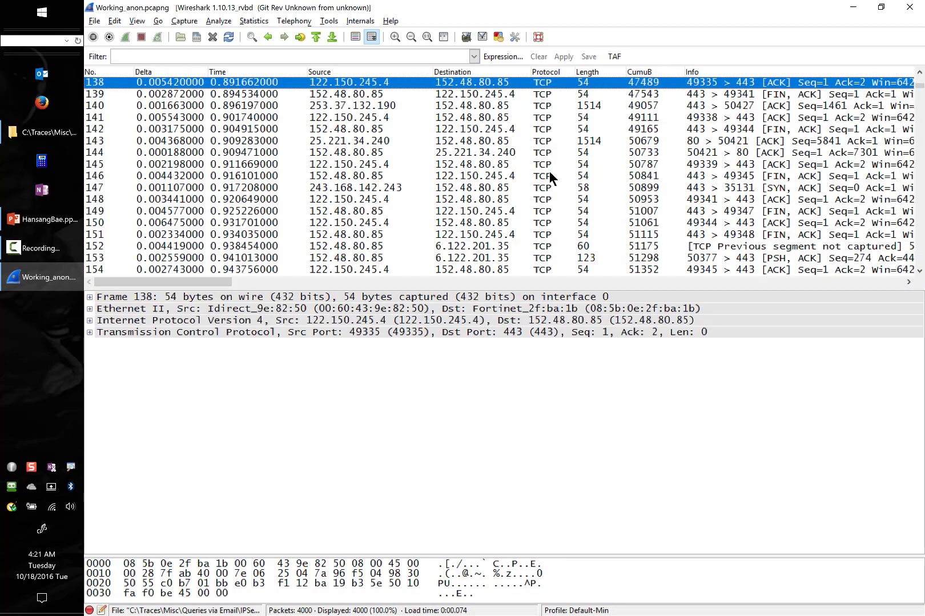
{"action": "key", "text": "Page_Down"}
{"action": "key", "text": "Page_Down"}
{"action": "key", "text": "Page_Down"}
{"action": "key", "text": "Page_Down"}
{"action": "key", "text": "Page_Down"}
{"action": "key", "text": "Page_Down"}
{"action": "key", "text": "Page_Down"}
{"action": "key", "text": "Page_Down"}
{"action": "key", "text": "Page_Down"}
{"action": "key", "text": "Page_Down"}
{"action": "key", "text": "Page_Down"}
{"action": "key", "text": "Page_Down"}
{"action": "key", "text": "Page_Down"}
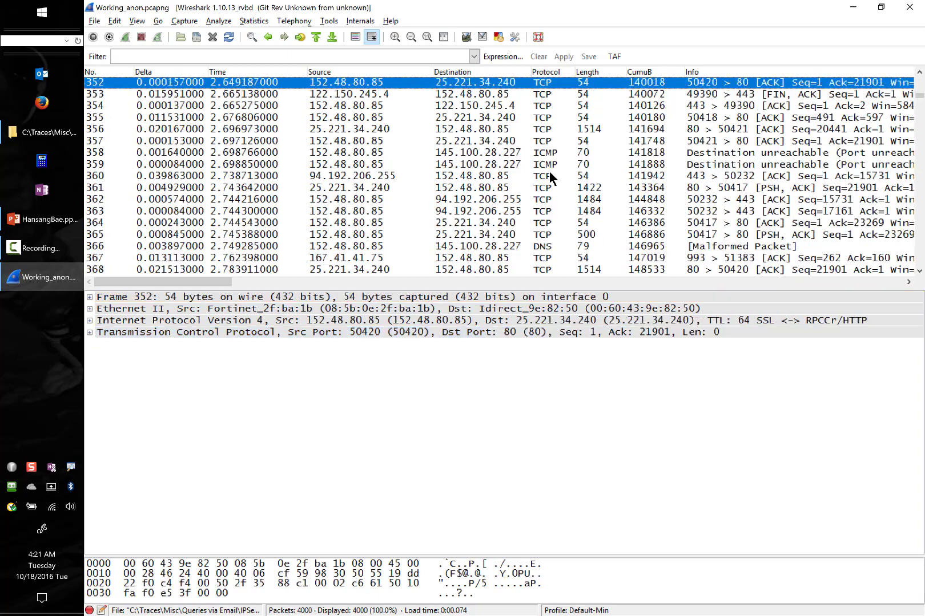
{"action": "key", "text": "Page_Down"}
{"action": "key", "text": "Page_Down"}
{"action": "key", "text": "Page_Down"}
{"action": "key", "text": "Page_Down"}
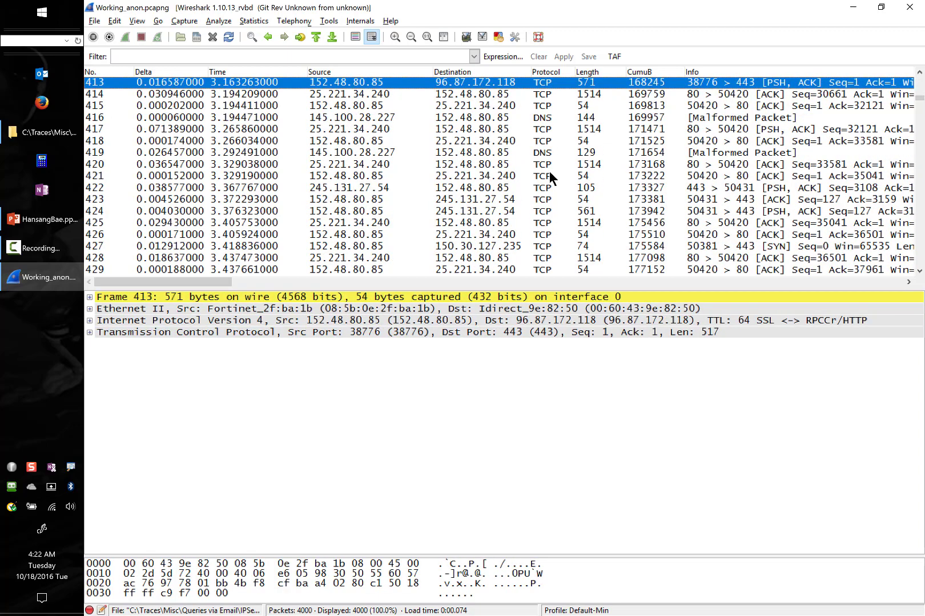
{"action": "key", "text": "Page_Down"}
{"action": "key", "text": "Page_Down"}
{"action": "key", "text": "Page_Down"}
{"action": "key", "text": "Page_Down"}
{"action": "key", "text": "Page_Down"}
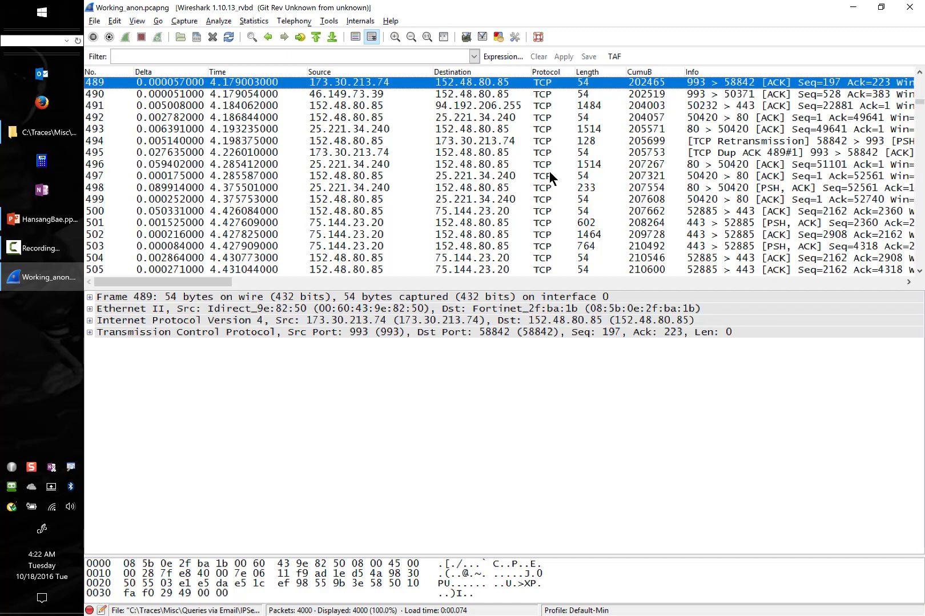
{"action": "key", "text": "Page_Down"}
{"action": "key", "text": "Page_Down"}
{"action": "key", "text": "Page_Down"}
{"action": "key", "text": "Page_Down"}
{"action": "key", "text": "Page_Down"}
{"action": "key", "text": "Page_Down"}
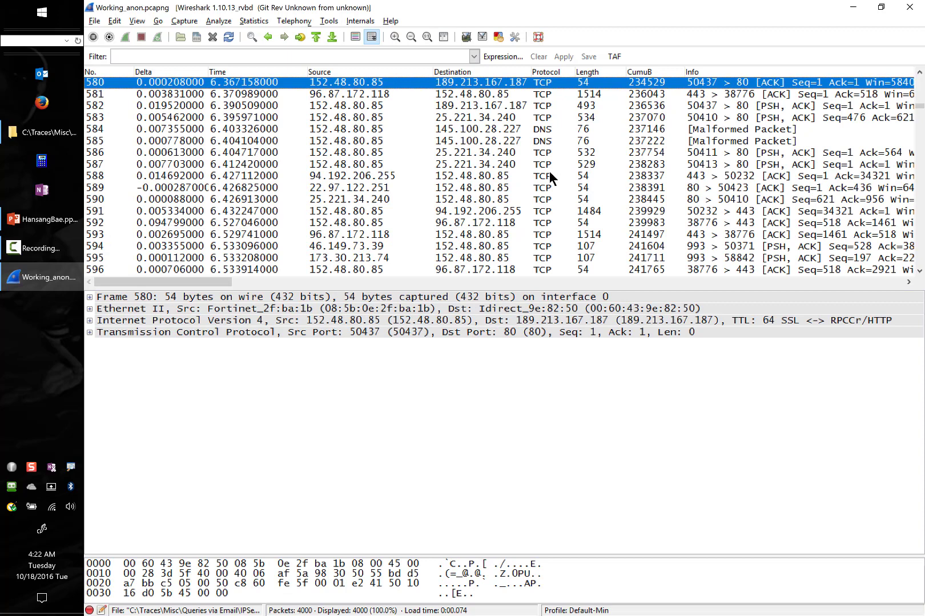
- Recheck the packets from 565 on, continue to packet 748, and select the 1514-byte packet 755 for its frame and segment lengths
{"action": "key", "text": "Page_Up"}
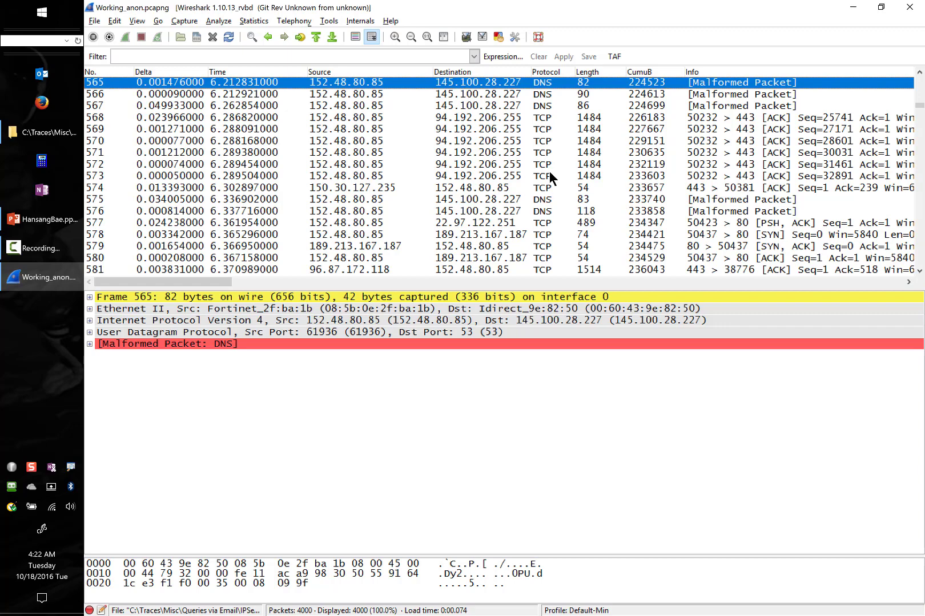
{"action": "key", "text": "Page_Down"}
{"action": "key", "text": "Page_Down"}
{"action": "key", "text": "Page_Down"}
{"action": "key", "text": "Page_Down"}
{"action": "key", "text": "Page_Down"}
{"action": "key", "text": "Page_Down"}
{"action": "key", "text": "Page_Down"}
{"action": "key", "text": "Page_Down"}
{"action": "key", "text": "Page_Down"}
{"action": "key", "text": "Page_Down"}
{"action": "key", "text": "Page_Down"}
{"action": "key", "text": "Page_Down"}
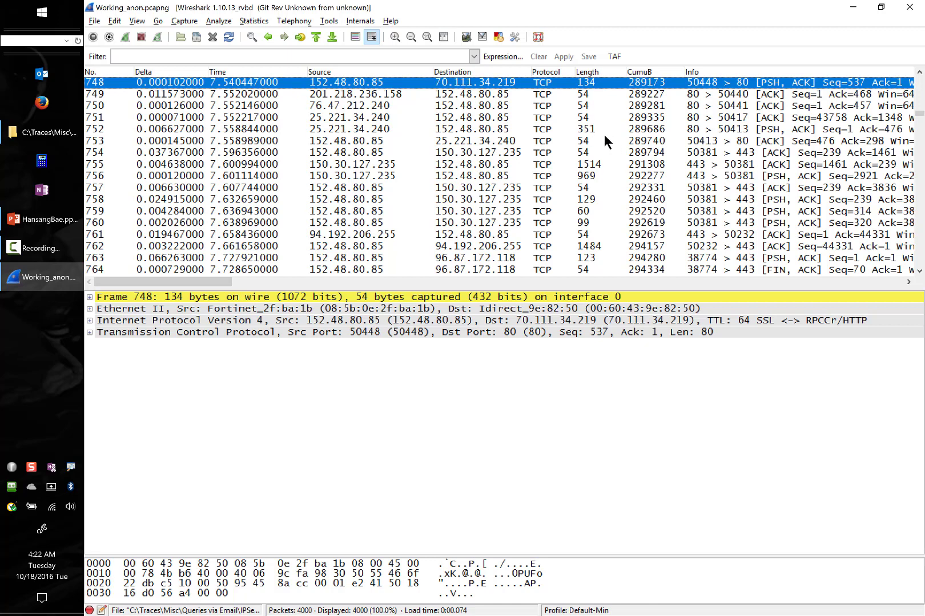
{"action": "left_click", "coordinate": [599, 164]}
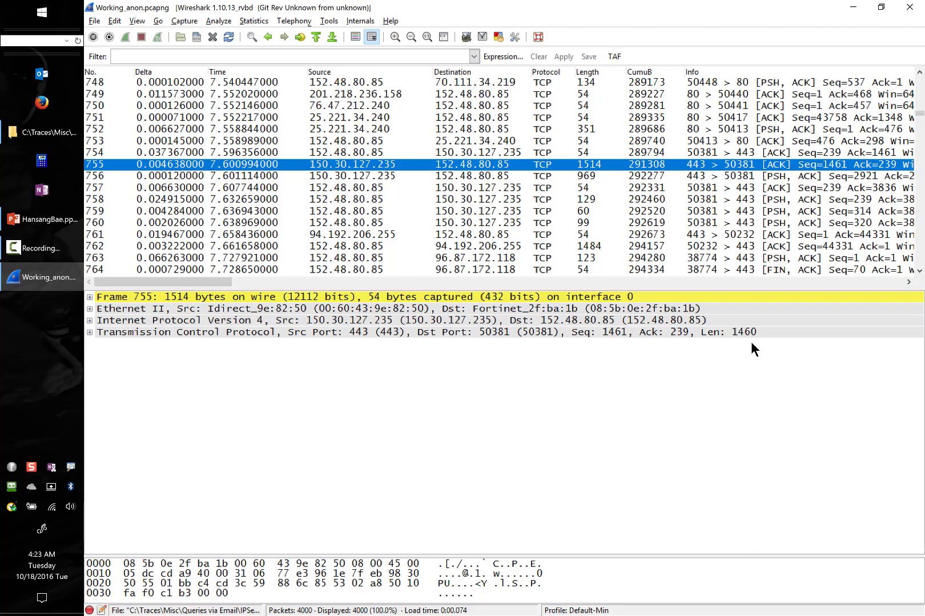
- Look back over the earlier packets, go to packet 1, and skim forward to about packet 160
{"action": "scroll", "coordinate": [683, 165], "scroll_direction": "up", "scroll_amount": 20}
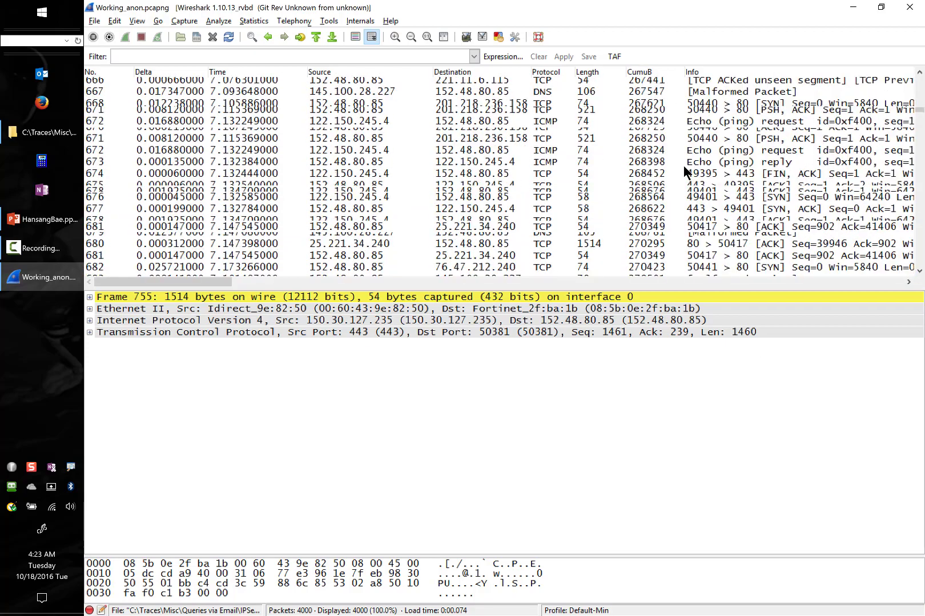
{"action": "scroll", "coordinate": [684, 165], "scroll_direction": "up", "scroll_amount": 20}
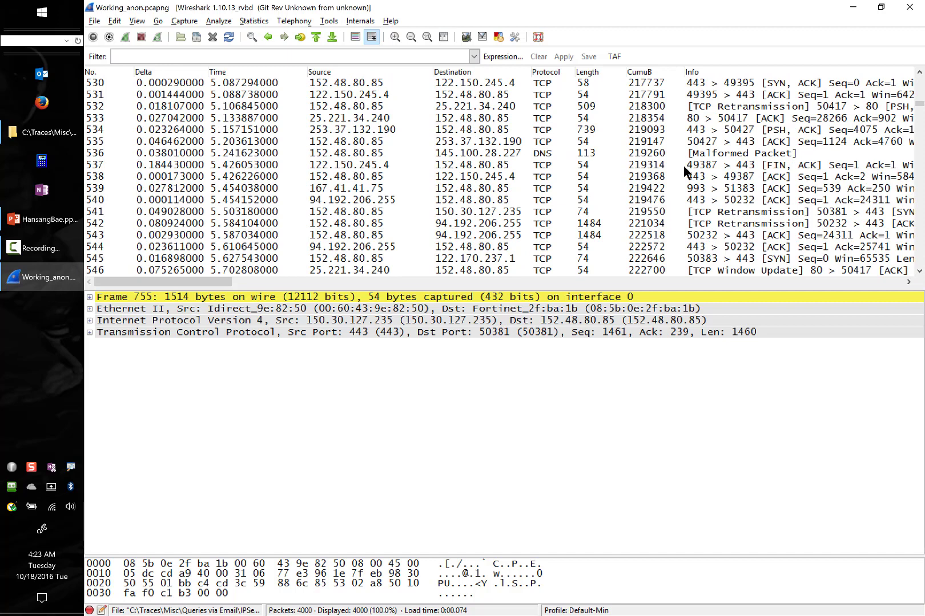
{"action": "key", "text": "ctrl+g"}
{"action": "type", "text": "1"}
{"action": "key", "text": "Return"}
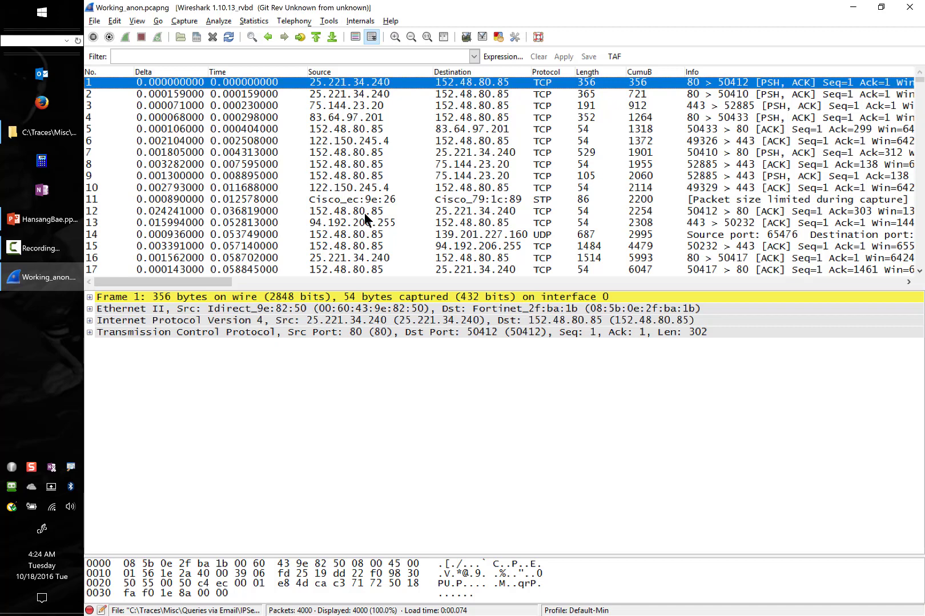
{"action": "scroll", "coordinate": [536, 223], "scroll_direction": "down", "scroll_amount": 20}
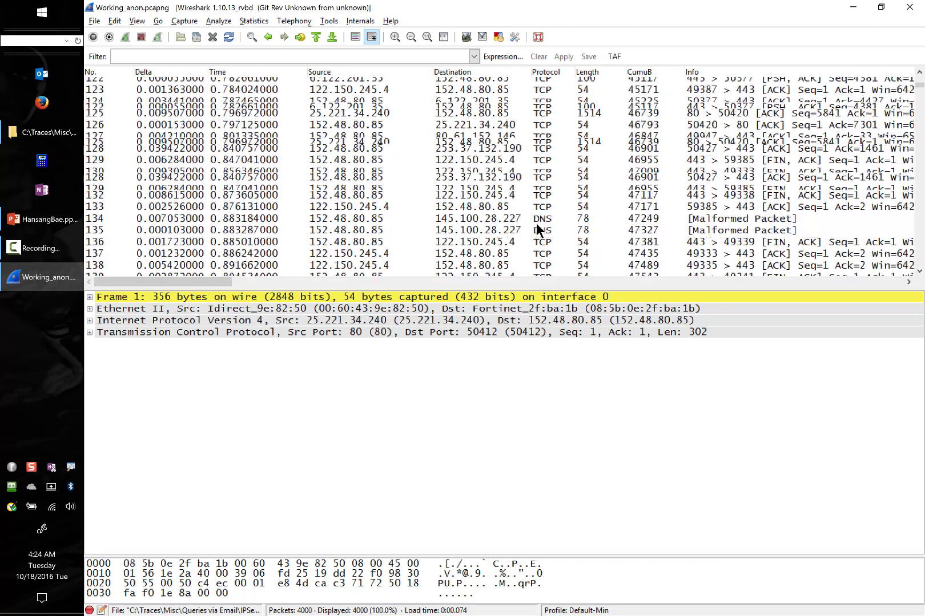
{"action": "scroll", "coordinate": [536, 229], "scroll_direction": "down", "scroll_amount": 8}
- Open NotWorking_anon.pcapng from the IPSec folder and expand the TCP options of the SYN, ACK in packet 7 to check its maximum segment size
{"action": "left_click", "coordinate": [53, 138]}
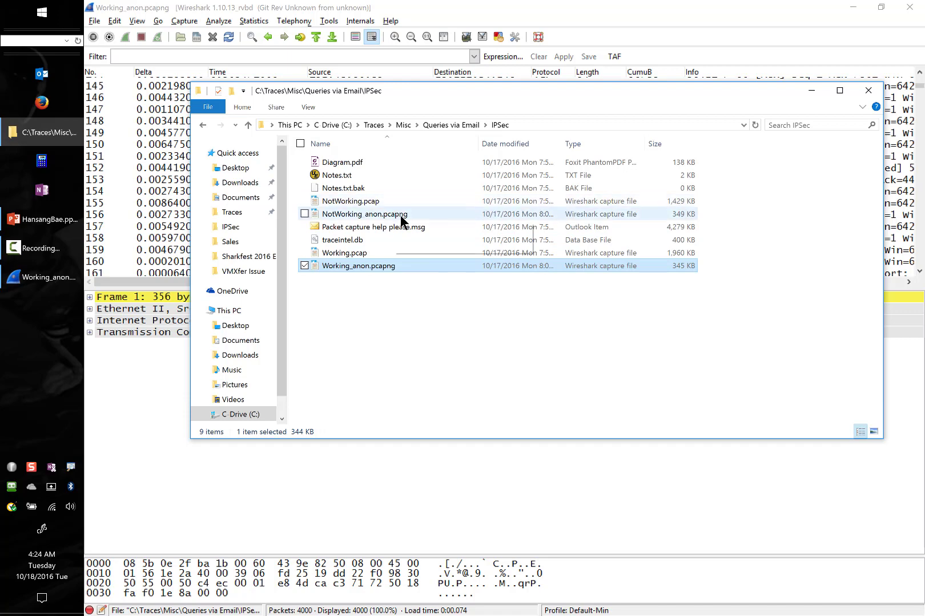
{"action": "double_click", "coordinate": [402, 219]}
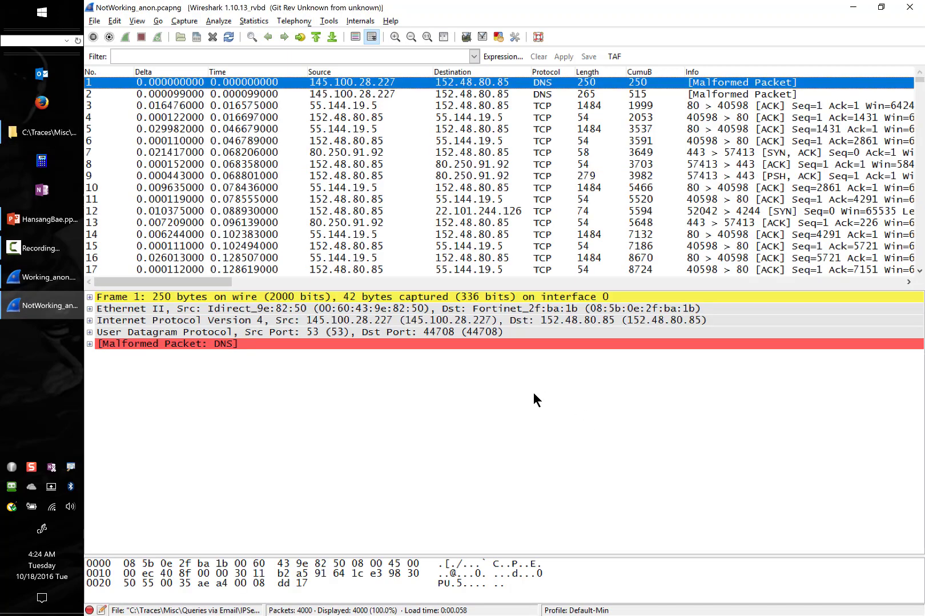
{"action": "left_click", "coordinate": [764, 151]}
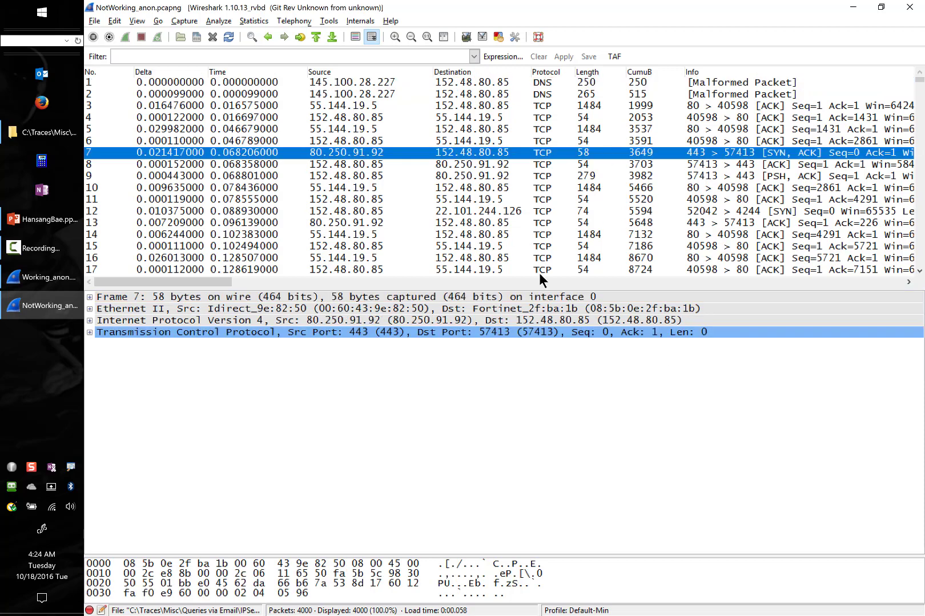
{"action": "left_click", "coordinate": [90, 332]}
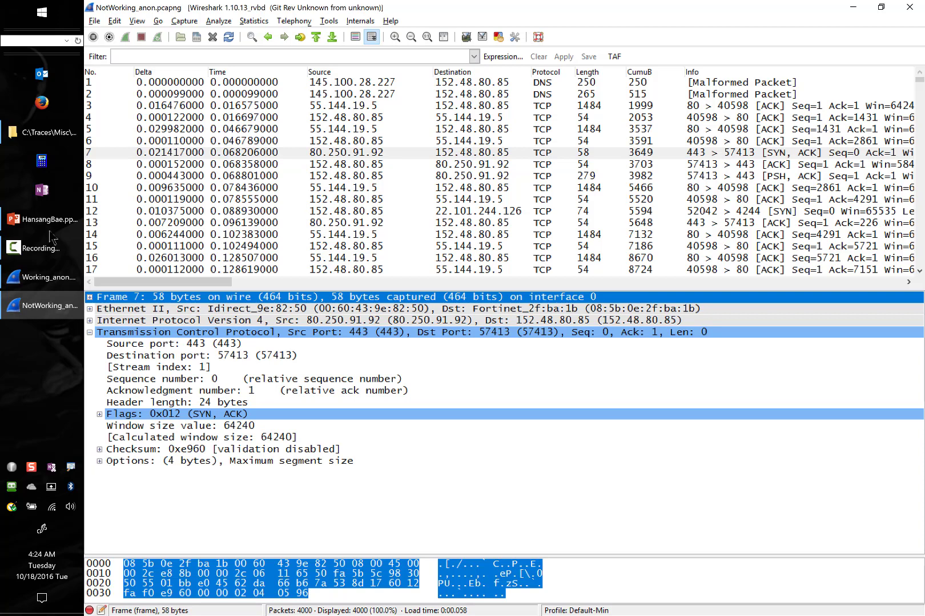
{"action": "left_click", "coordinate": [100, 460]}
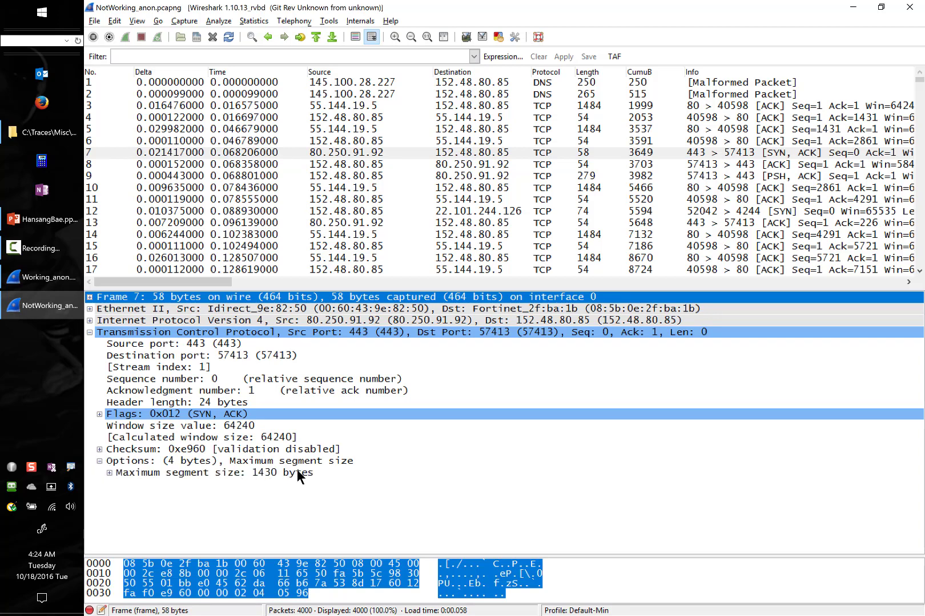
{"action": "left_click", "coordinate": [444, 151]}
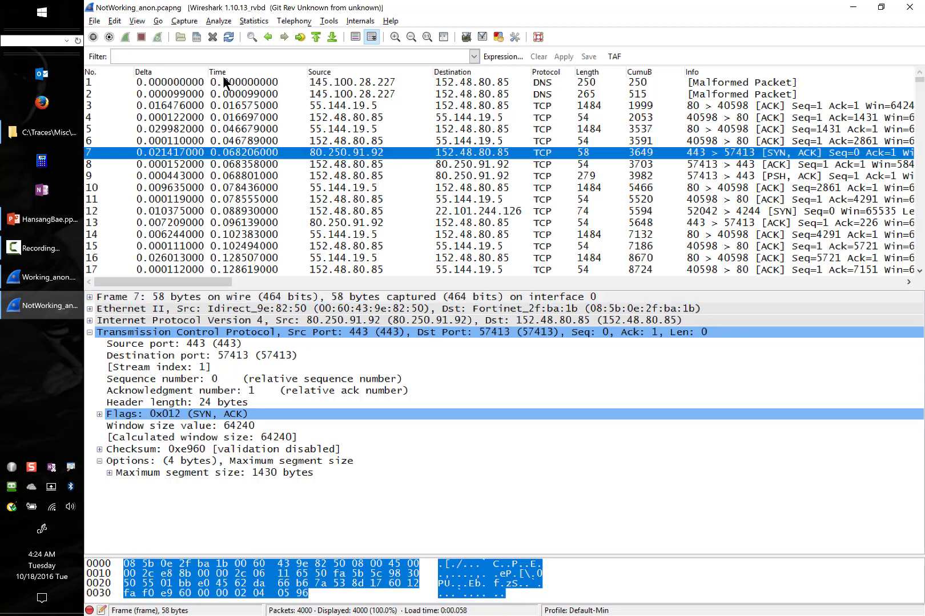
- Page through NotWorking_anon.pcapng from packet 7 to packet 953, examining packet lengths, times and TCP info
{"action": "key", "text": "Page_Down"}
{"action": "key", "text": "Page_Down"}
{"action": "key", "text": "Page_Down"}
{"action": "key", "text": "Page_Down"}
{"action": "key", "text": "Page_Down"}
{"action": "key", "text": "Page_Down"}
{"action": "key", "text": "Page_Down"}
{"action": "key", "text": "Page_Down"}
{"action": "key", "text": "Page_Down"}
{"action": "key", "text": "Page_Down"}
{"action": "key", "text": "Page_Down"}
{"action": "key", "text": "Page_Down"}
{"action": "key", "text": "Page_Down"}
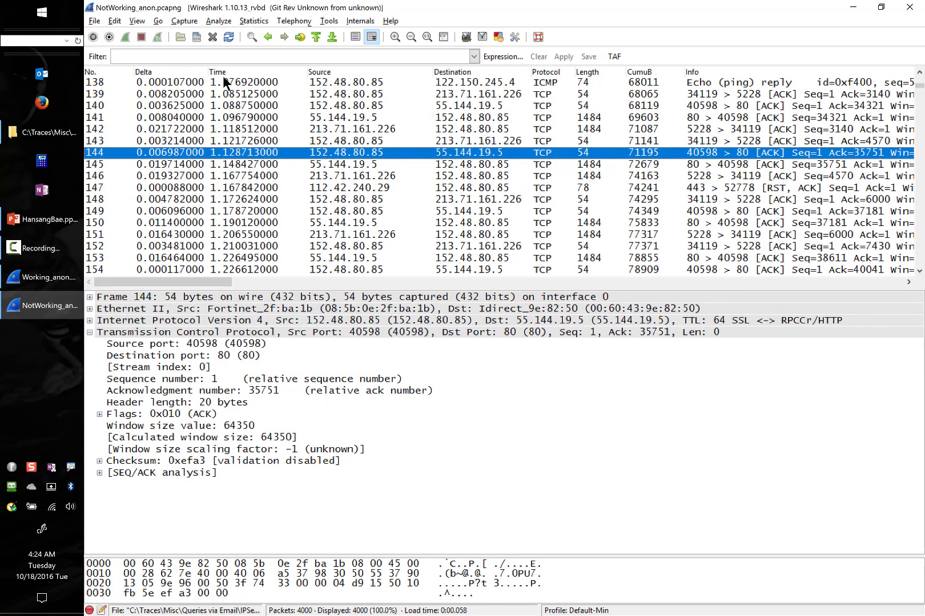
{"action": "key", "text": "Page_Down"}
{"action": "key", "text": "Page_Down"}
{"action": "key", "text": "Page_Down"}
{"action": "key", "text": "Page_Down"}
{"action": "key", "text": "Page_Down"}
{"action": "key", "text": "Page_Down"}
{"action": "key", "text": "Page_Down"}
{"action": "key", "text": "Page_Down"}
{"action": "key", "text": "Page_Down"}
{"action": "key", "text": "Page_Down"}
{"action": "key", "text": "Page_Down"}
{"action": "key", "text": "Page_Down"}
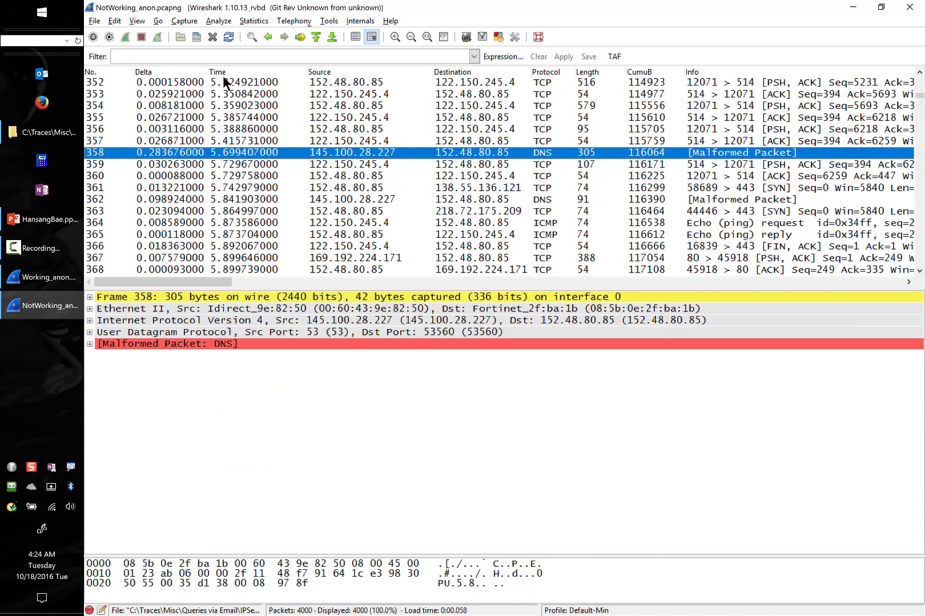
{"action": "key", "text": "Page_Down"}
{"action": "key", "text": "Page_Down"}
{"action": "key", "text": "Page_Down"}
{"action": "key", "text": "Page_Down"}
{"action": "key", "text": "Page_Down"}
{"action": "key", "text": "Page_Down"}
{"action": "key", "text": "Page_Down"}
{"action": "key", "text": "Page_Down"}
{"action": "key", "text": "Page_Down"}
{"action": "key", "text": "Page_Down"}
{"action": "key", "text": "Page_Down"}
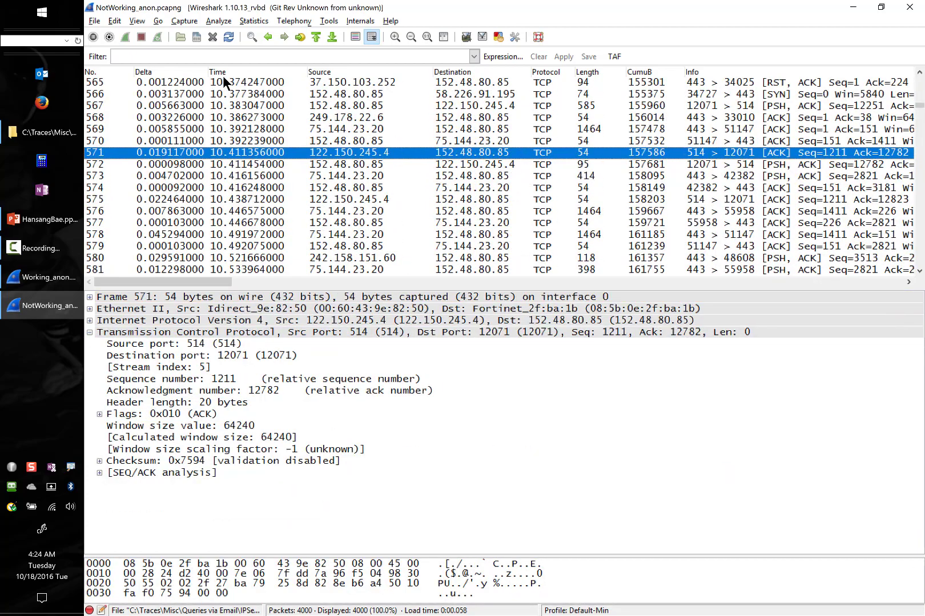
{"action": "key", "text": "Page_Down"}
{"action": "key", "text": "Page_Down"}
{"action": "key", "text": "Page_Down"}
{"action": "key", "text": "Page_Down"}
{"action": "key", "text": "Page_Down"}
{"action": "key", "text": "Page_Down"}
{"action": "key", "text": "Page_Down"}
{"action": "key", "text": "Page_Down"}
{"action": "key", "text": "Page_Down"}
{"action": "key", "text": "Page_Down"}
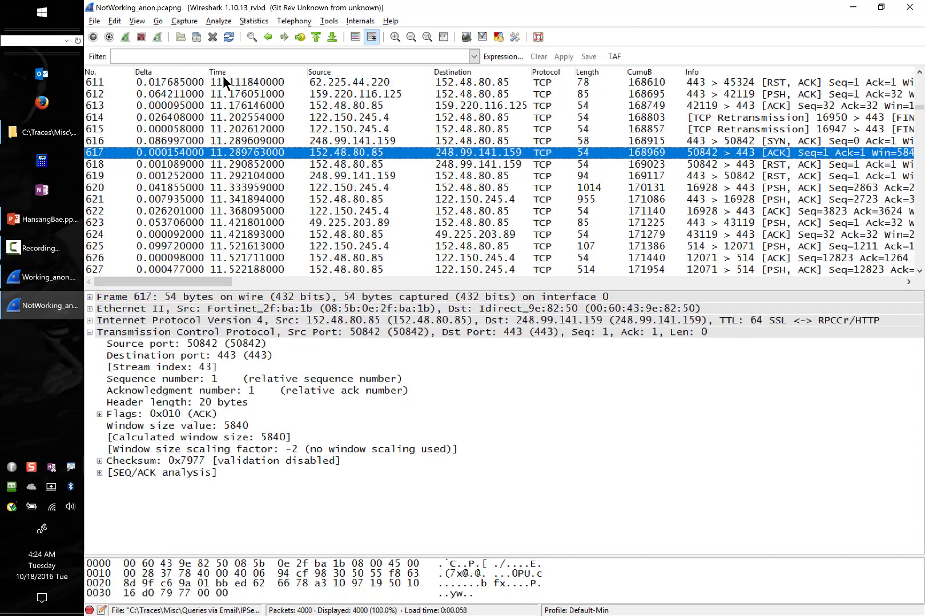
{"action": "key", "text": "Page_Down"}
{"action": "key", "text": "Page_Down"}
{"action": "key", "text": "Page_Down"}
{"action": "key", "text": "Page_Down"}
{"action": "key", "text": "Page_Down"}
{"action": "key", "text": "Page_Down"}
{"action": "key", "text": "Page_Down"}
{"action": "key", "text": "Page_Down"}
{"action": "key", "text": "Page_Down"}
{"action": "key", "text": "Page_Down"}
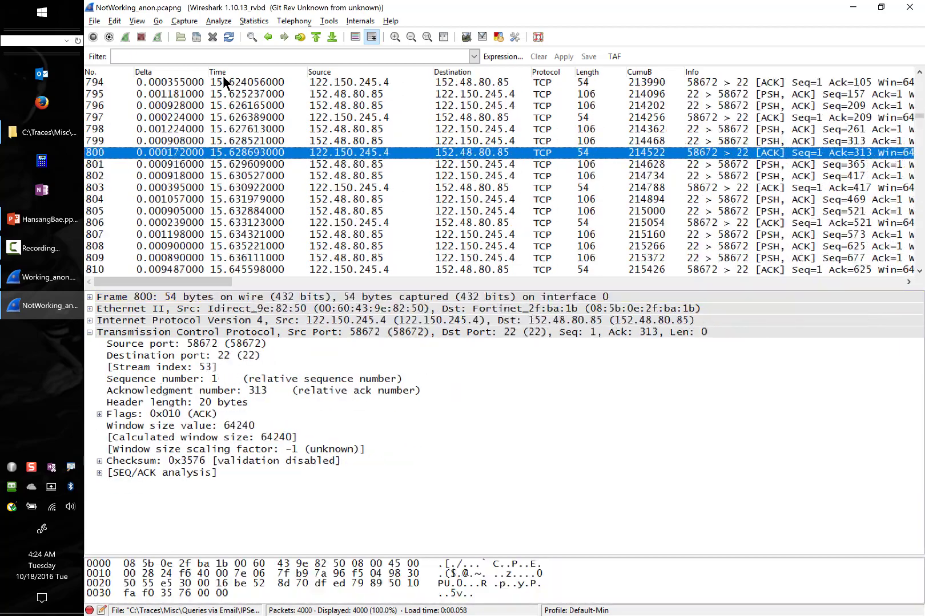
{"action": "key", "text": "Down"}
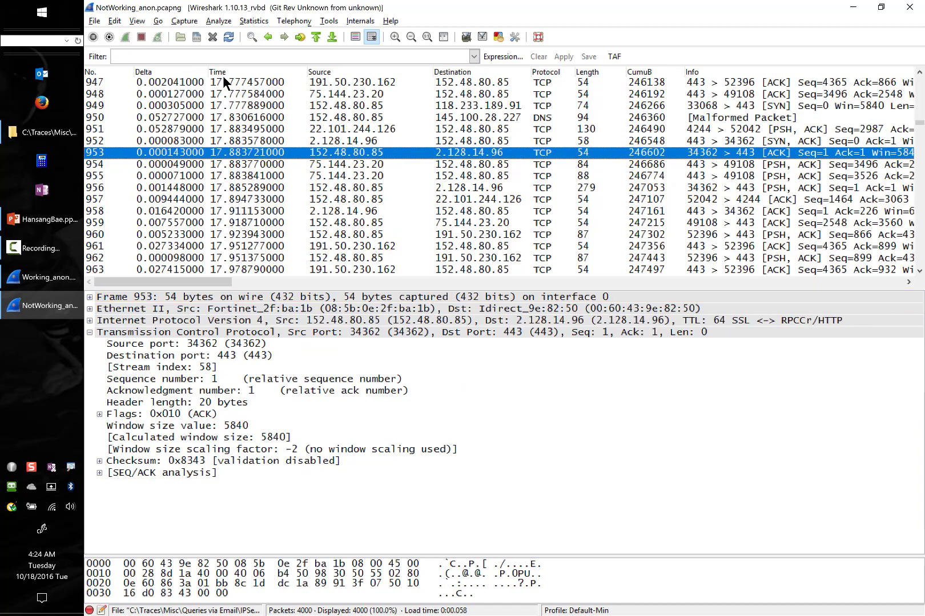
- Page on through NotWorking_anon.pcapng from packet 953 to packet 1365, examining the packet lengths
{"action": "key", "text": "Down"}
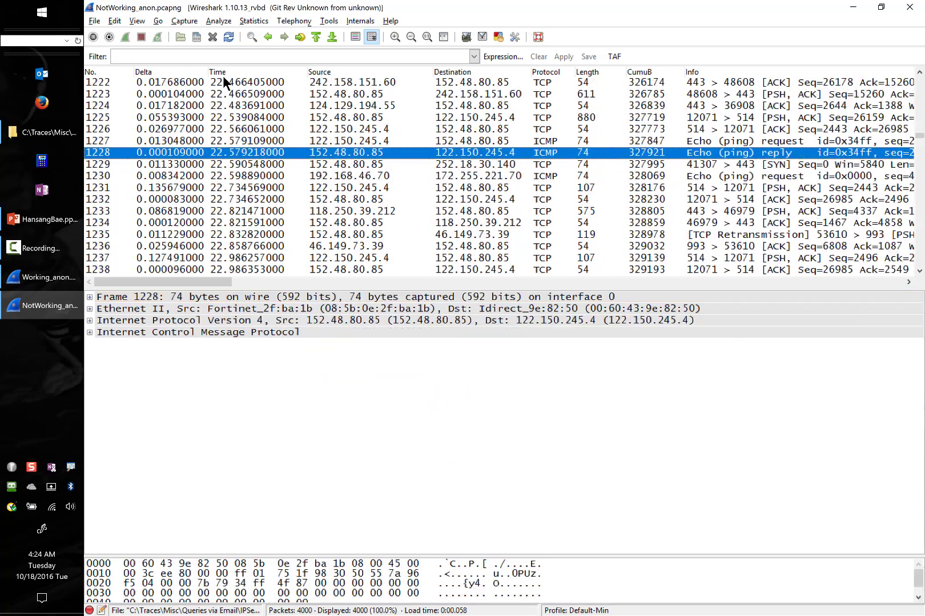
{"action": "key", "text": "Down"}
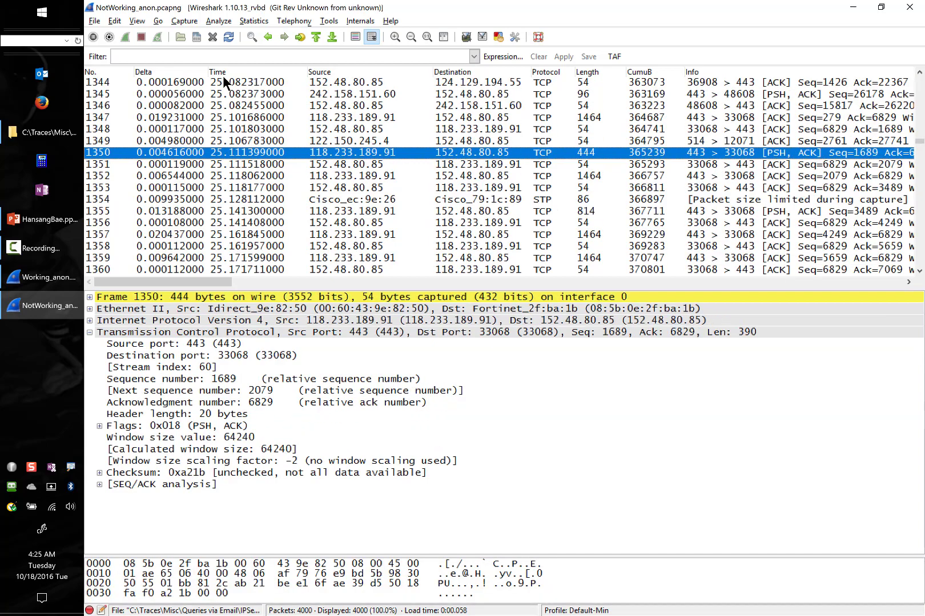
{"action": "key", "text": "Down"}
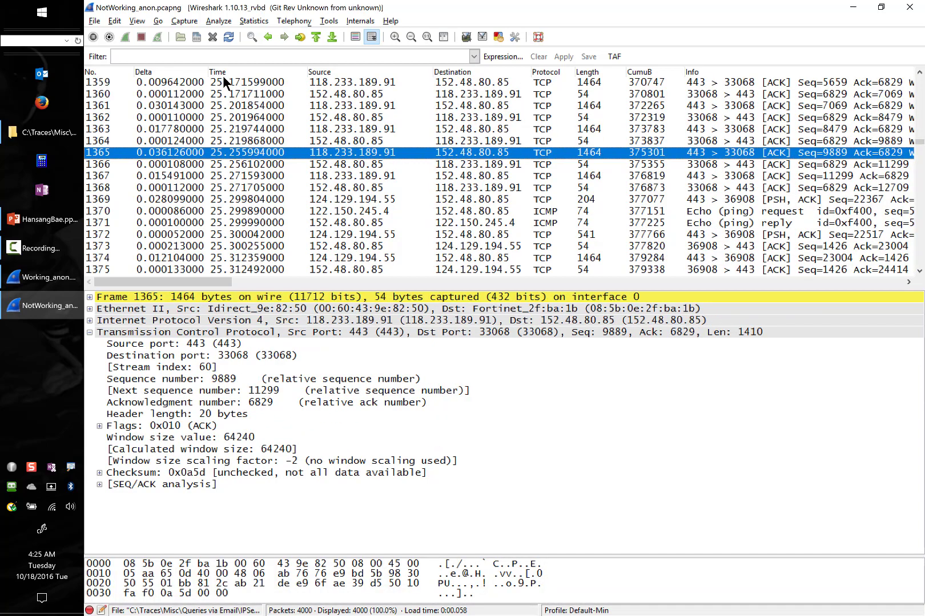
- Examine the TCP segment lengths of the 1464-byte packets from 118.233.189.91 between packets 1359 and 1367
{"action": "left_click", "coordinate": [320, 83]}
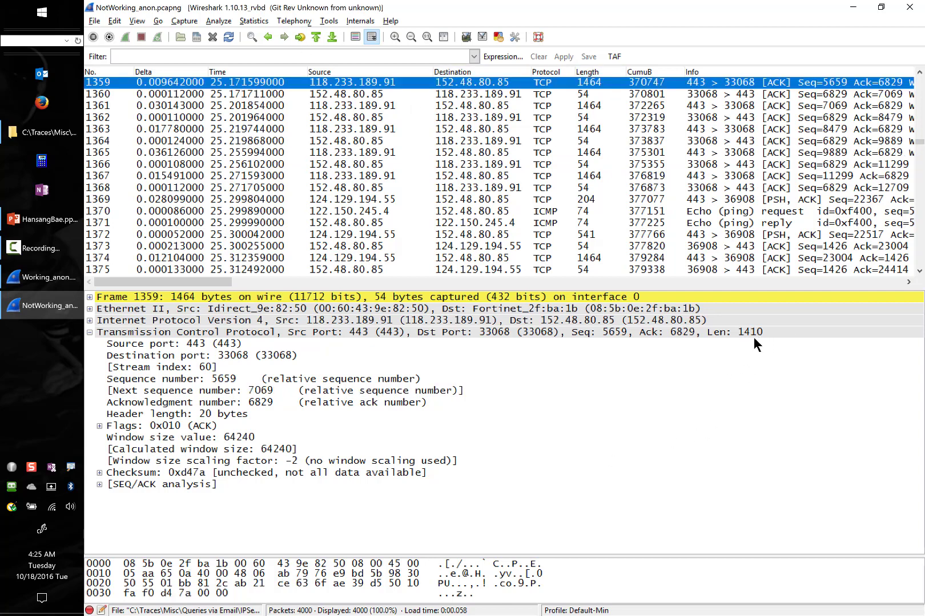
{"action": "left_click", "coordinate": [596, 106]}
{"action": "left_click", "coordinate": [596, 127]}
{"action": "left_click", "coordinate": [593, 153]}
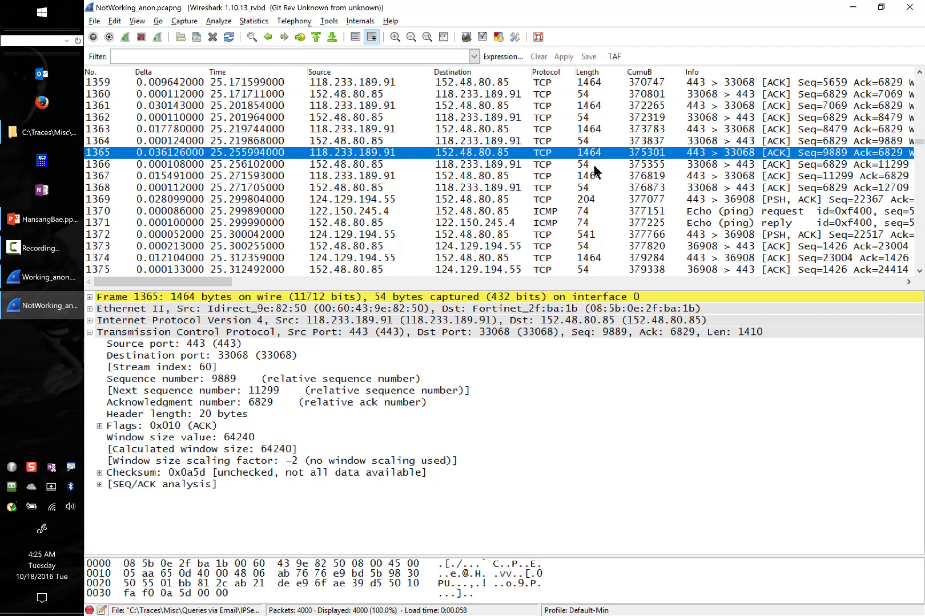
{"action": "key", "text": "Down"}
{"action": "key", "text": "Down"}
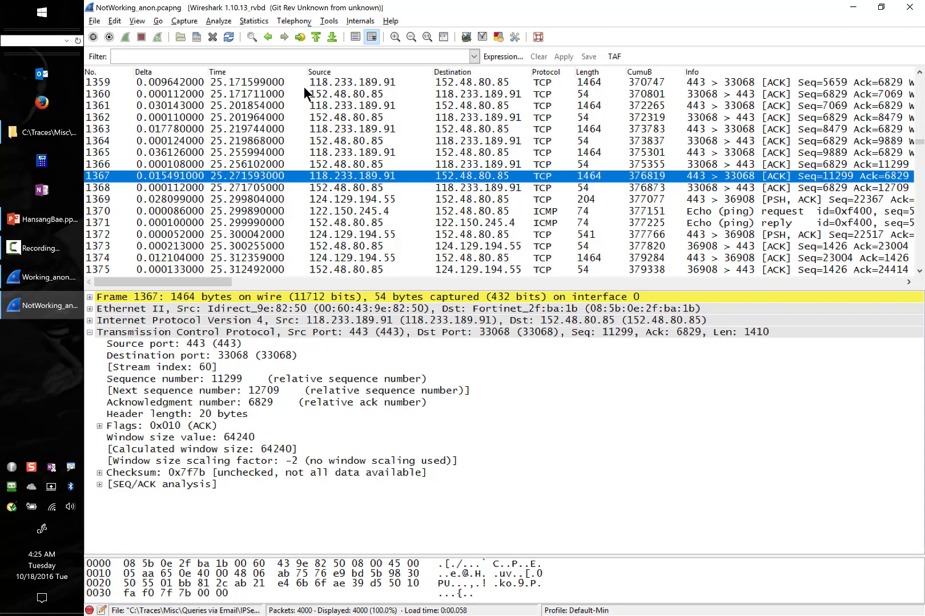
- Try the display filter icmp.type==4 and icmp.code==3, and clear it again
{"action": "left_click", "coordinate": [203, 52]}
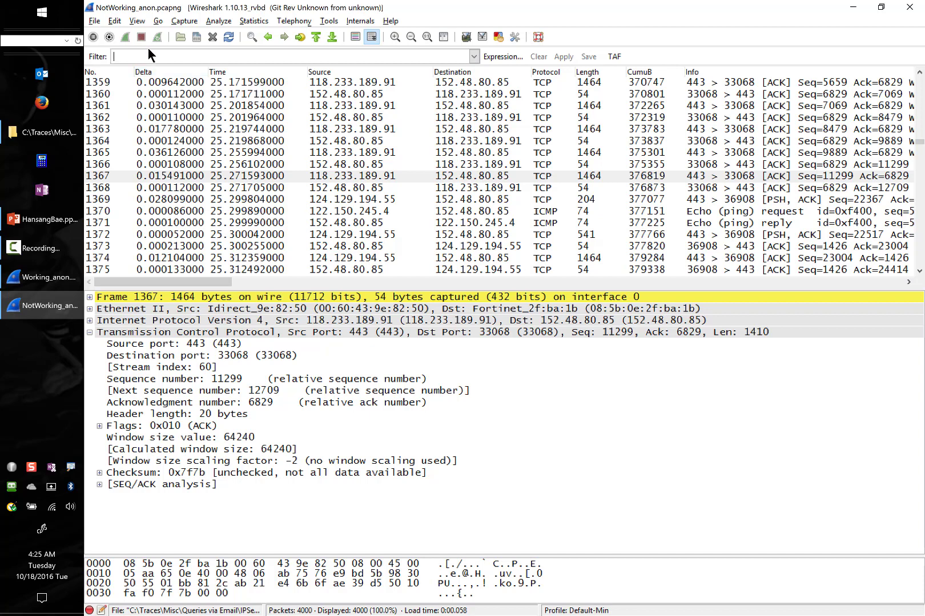
{"action": "type", "text": "icm"}
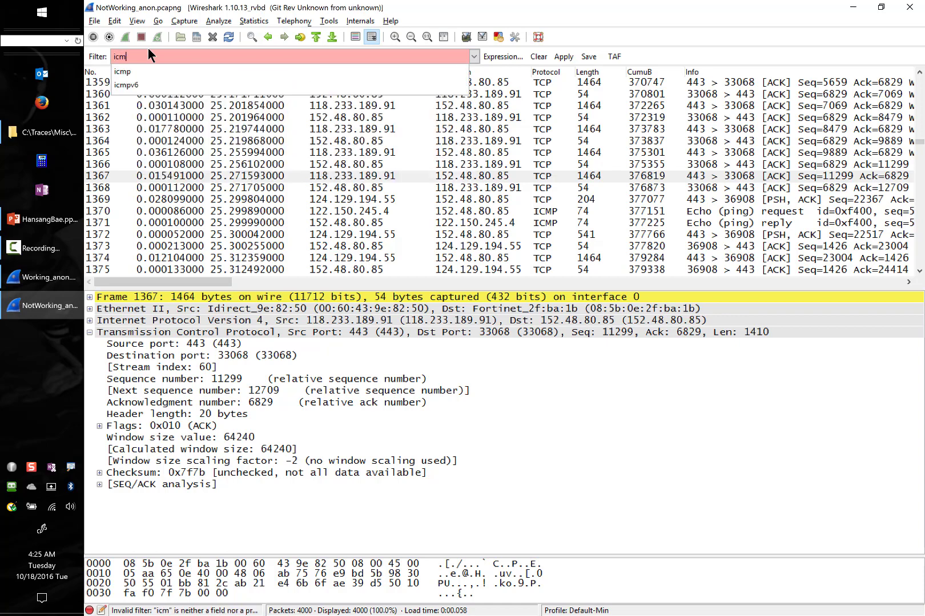
{"action": "type", "text": "p.type"}
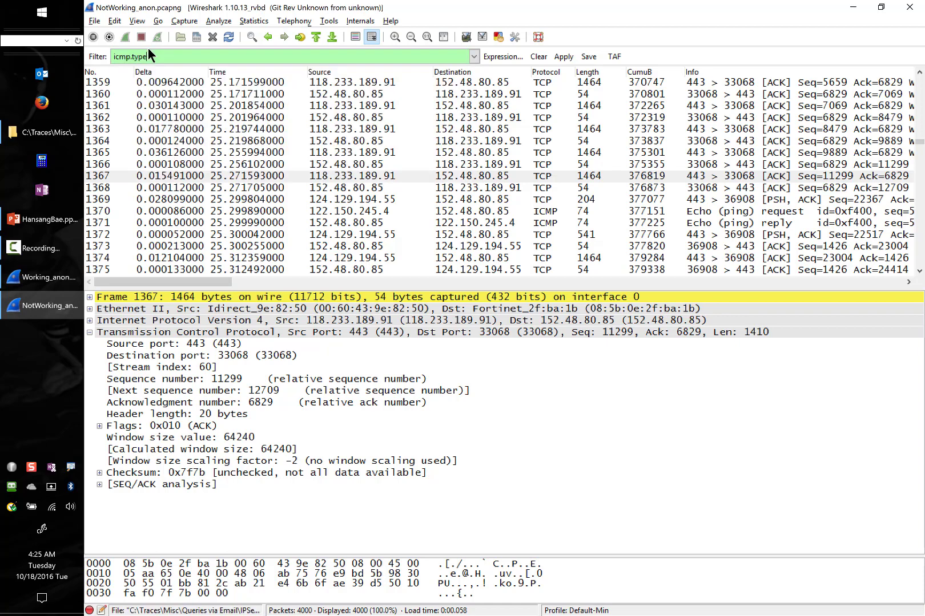
{"action": "type", "text": "==4 and t"}
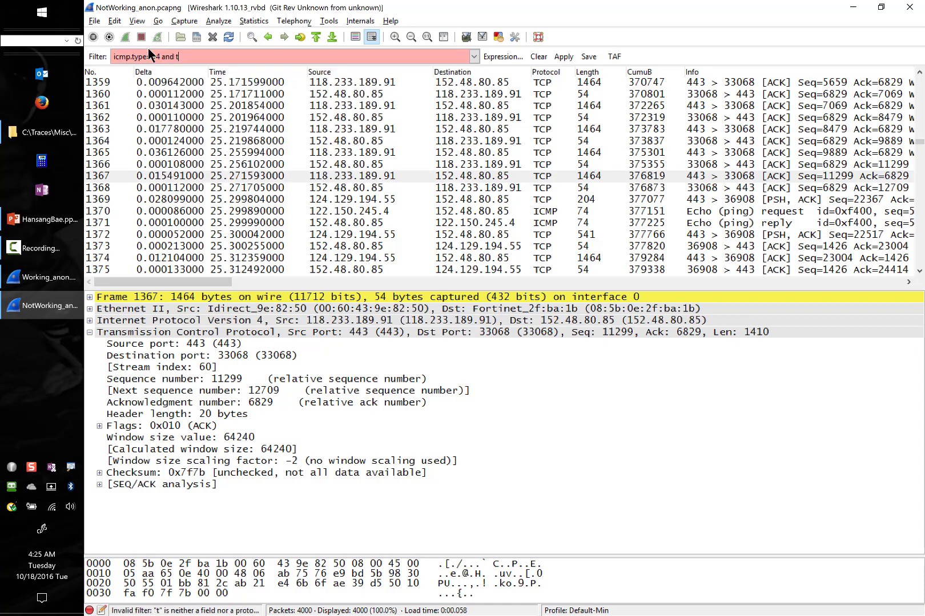
{"action": "key", "text": "BackSpace"}
{"action": "type", "text": "i"}
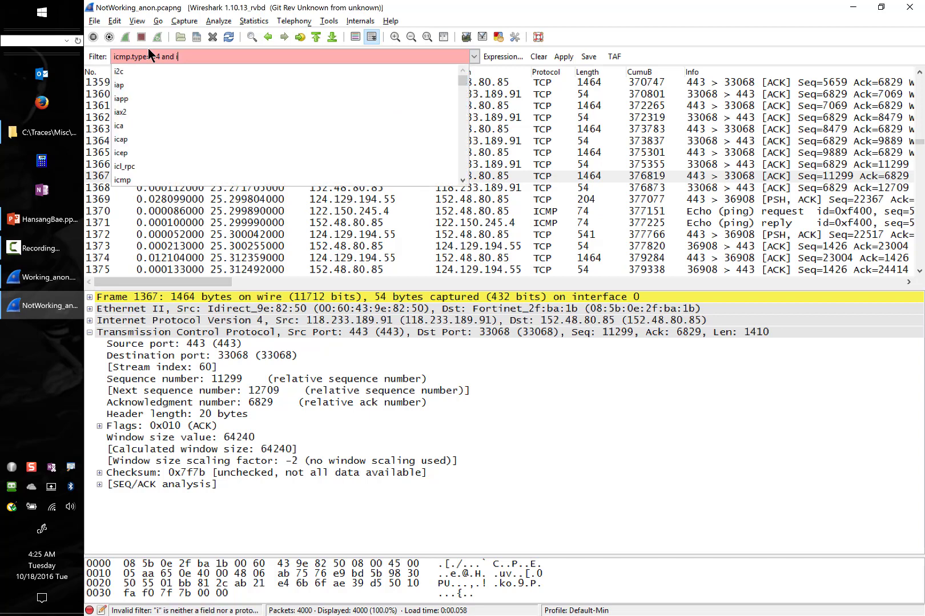
{"action": "type", "text": "cmp.code"}
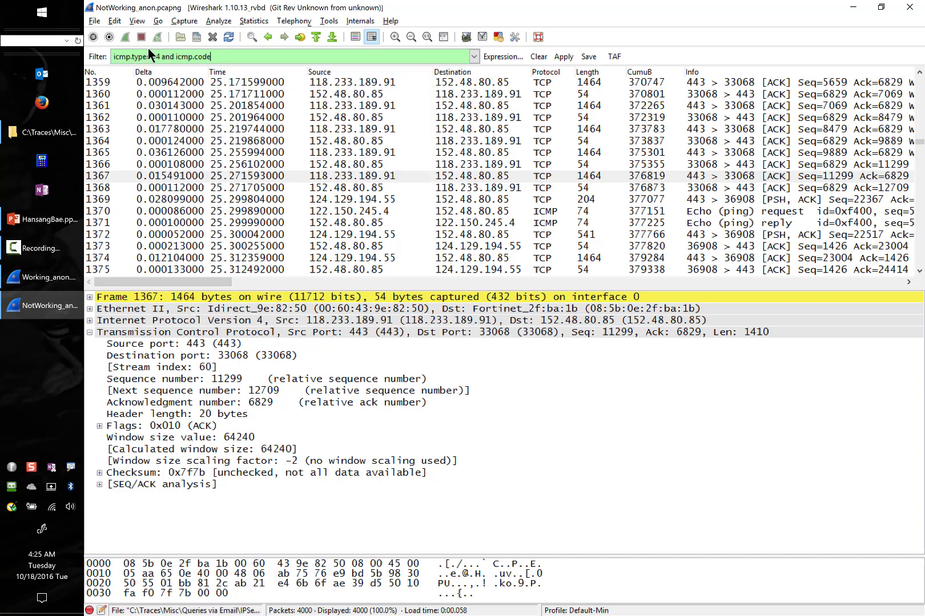
{"action": "type", "text": "==3"}
{"action": "key", "text": "Return"}
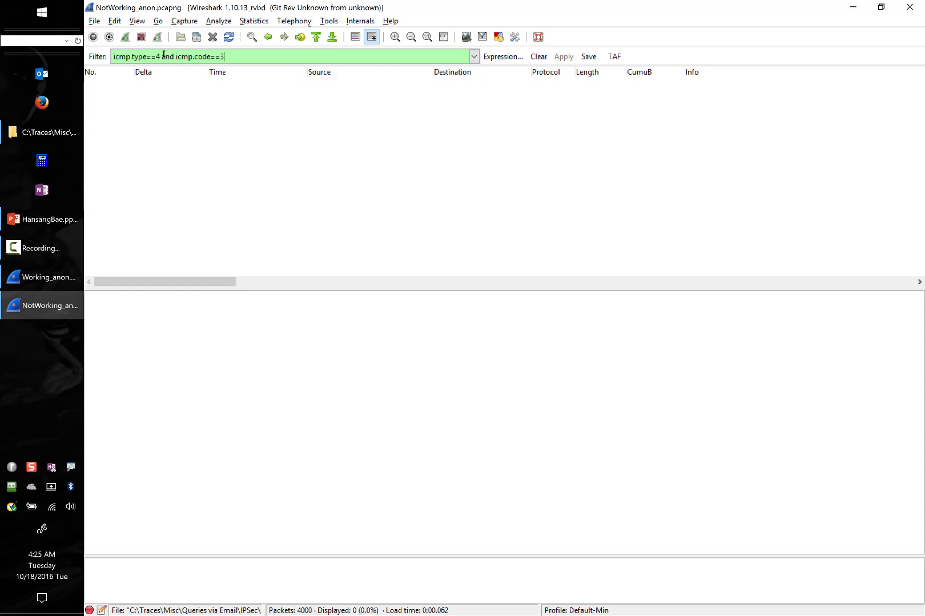
{"action": "left_click", "coordinate": [539, 56]}
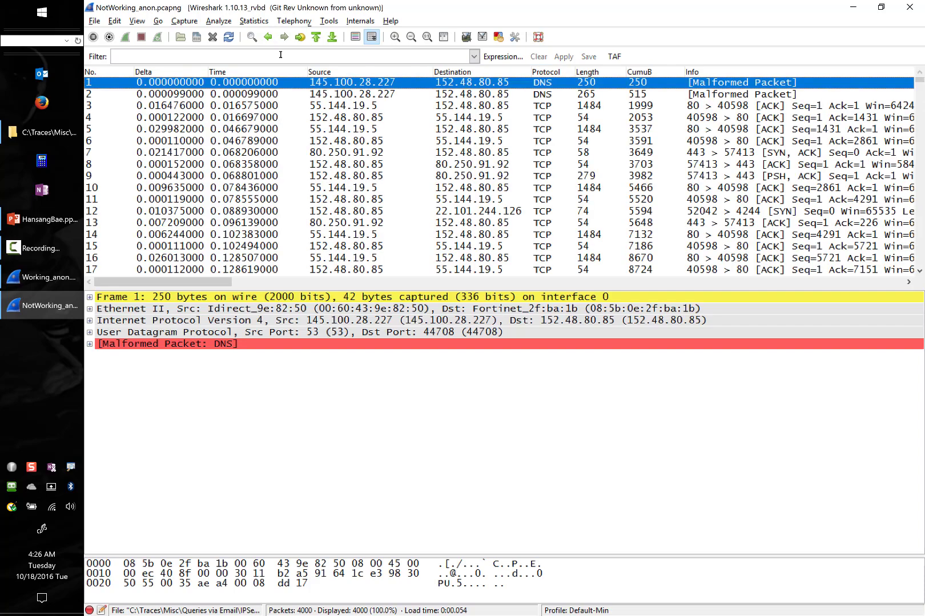
- Apply the display filter icmp.type==3 or icmp.code==4 to the capture
{"action": "left_click", "coordinate": [280, 55]}
{"action": "type", "text": "icmp"}
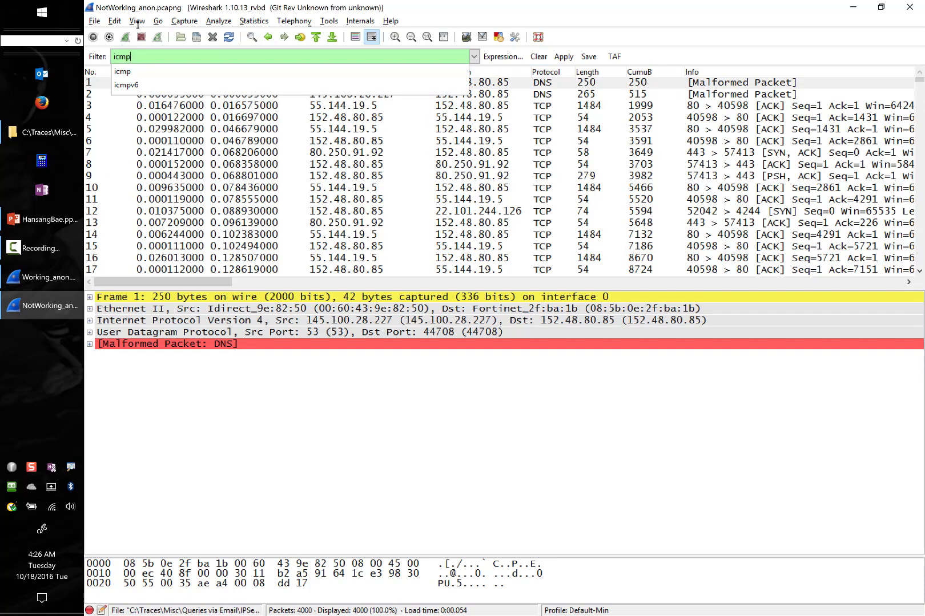
{"action": "type", "text": ".type"}
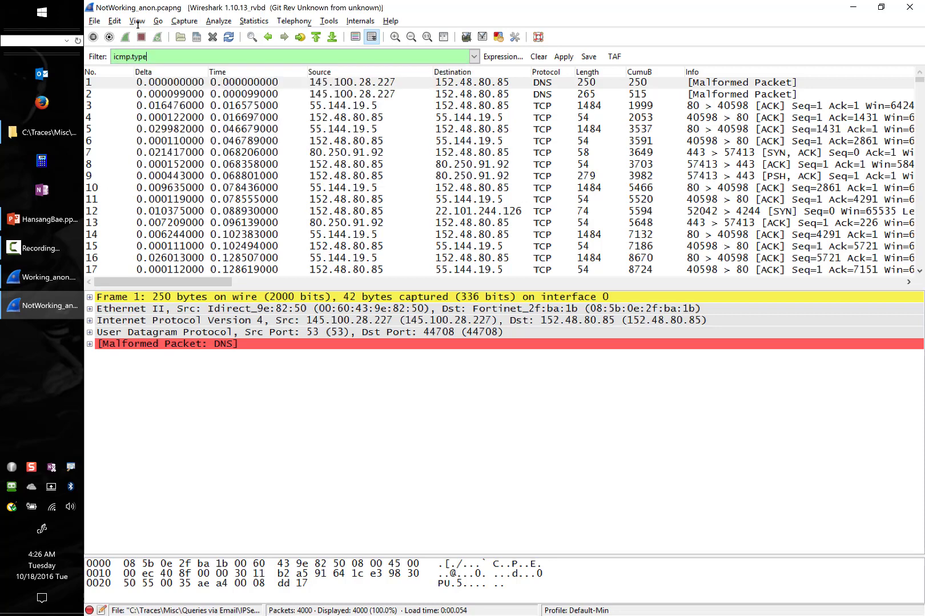
{"action": "type", "text": "=="}
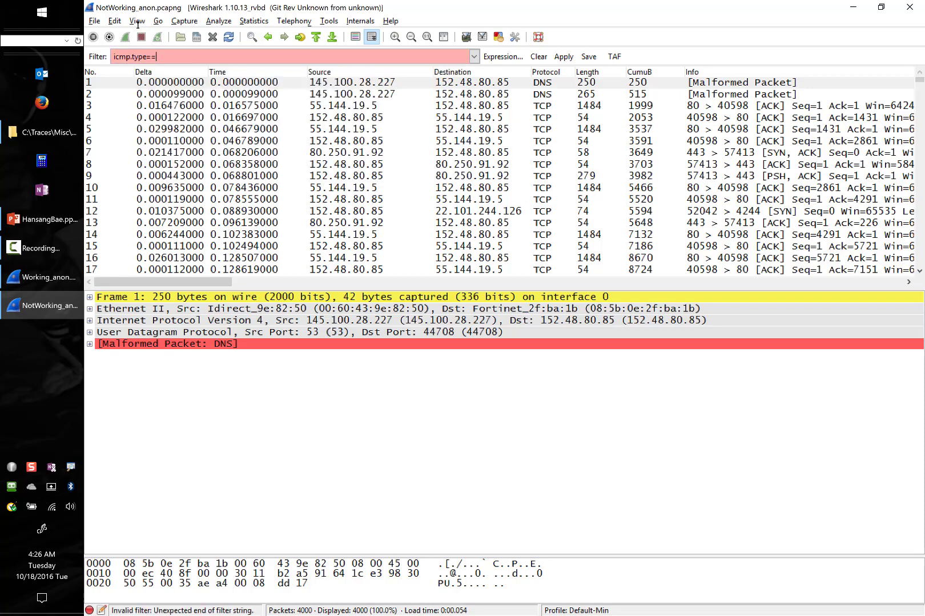
{"action": "type", "text": "4"}
{"action": "key", "text": "BackSpace"}
{"action": "type", "text": "3 and"}
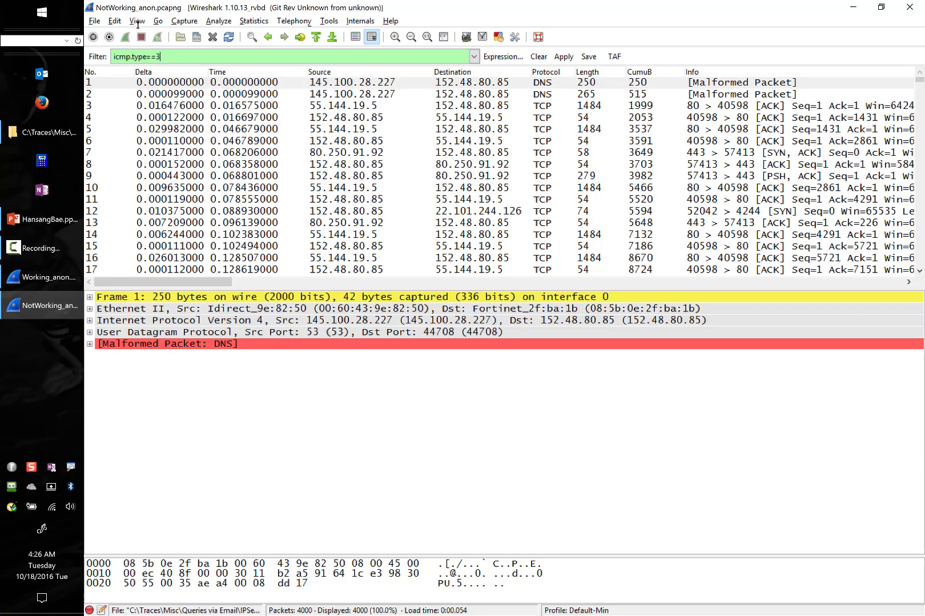
{"action": "key", "text": "BackSpace"}
{"action": "key", "text": "BackSpace"}
{"action": "key", "text": "BackSpace"}
{"action": "key", "text": "BackSpace"}
{"action": "type", "text": "or icmp"}
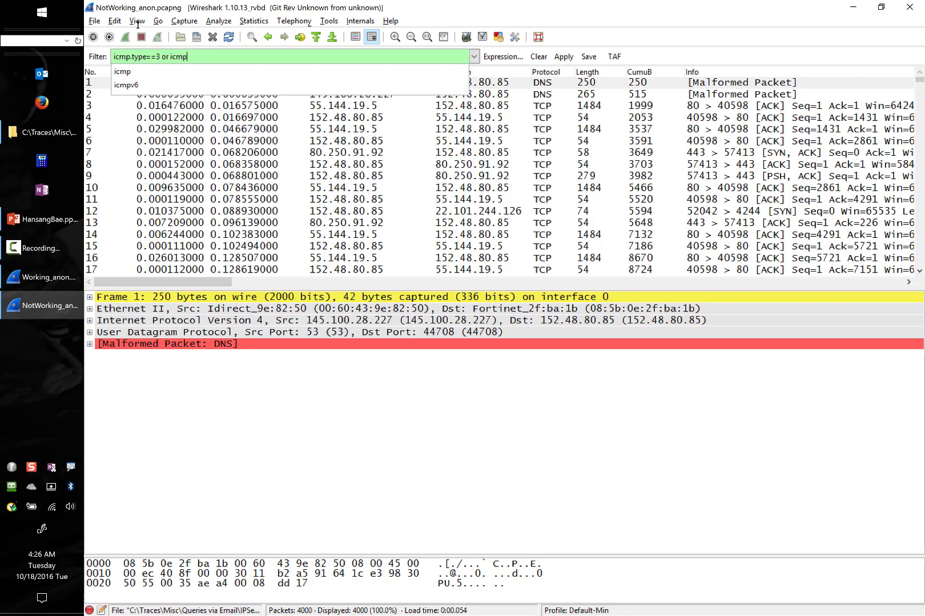
{"action": "type", "text": ".code"}
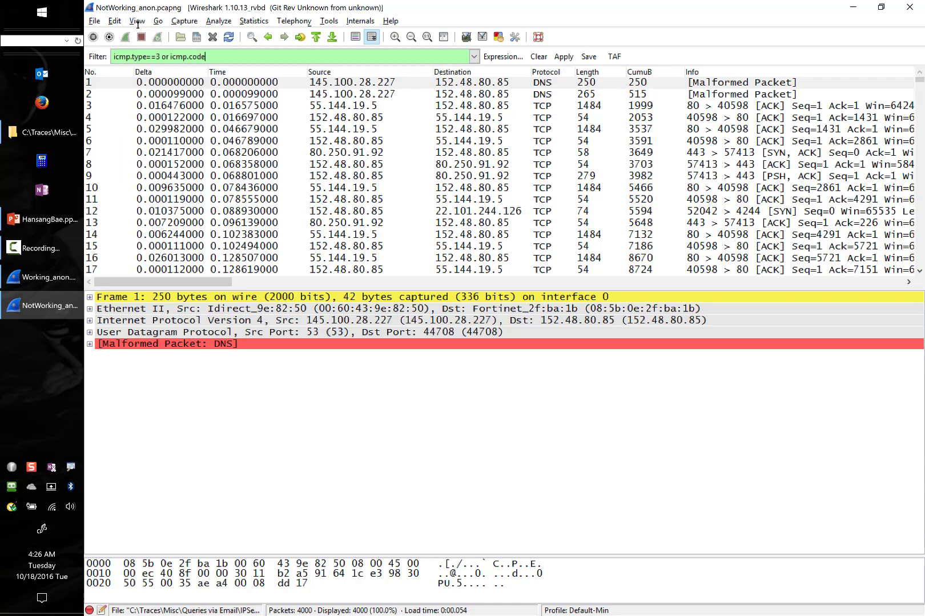
{"action": "type", "text": "==4"}
{"action": "key", "text": "Return"}
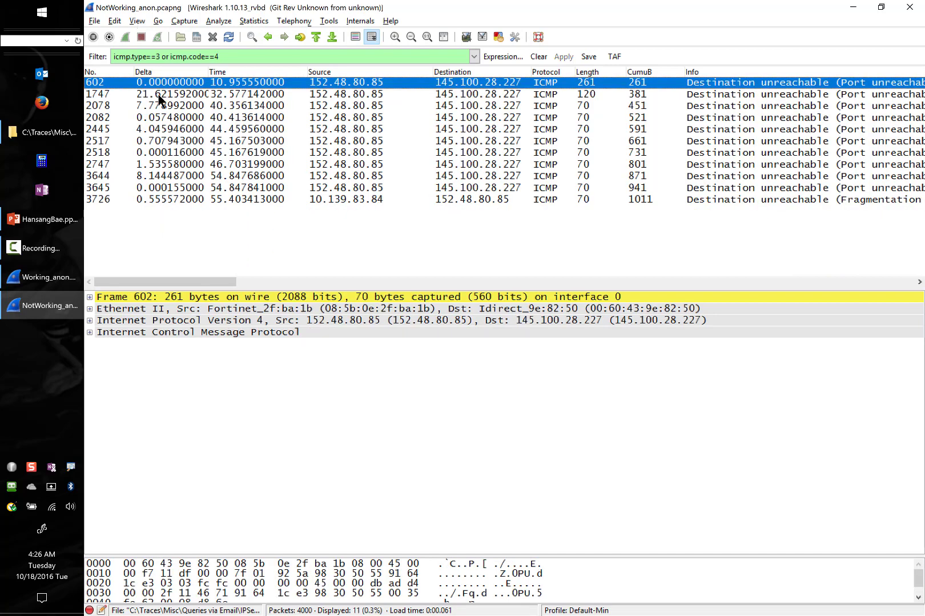
- Expand the ICMP message and its embedded IP header in packet 3726 to check the next-hop MTU and the IP addresses
{"action": "left_click", "coordinate": [412, 201]}
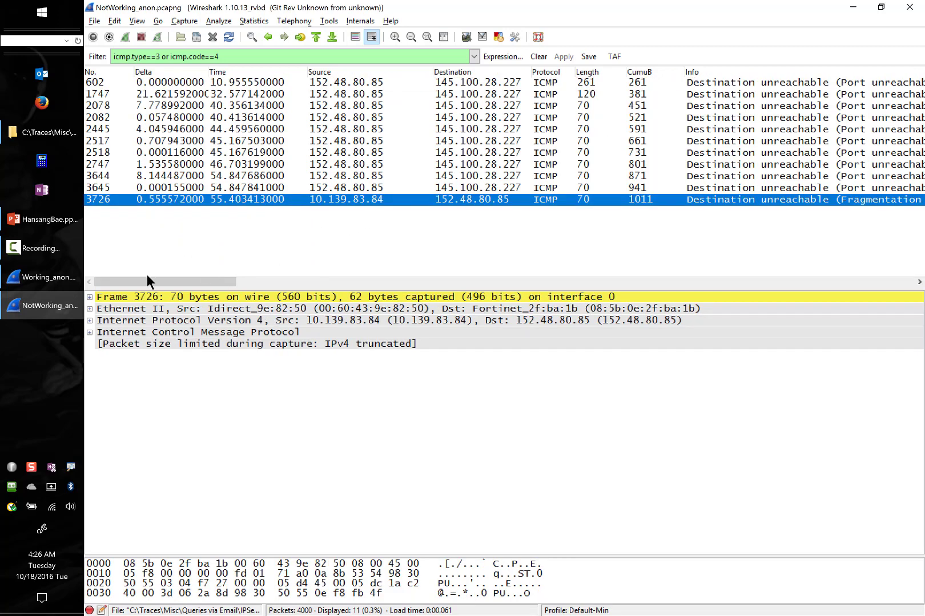
{"action": "left_click", "coordinate": [89, 332]}
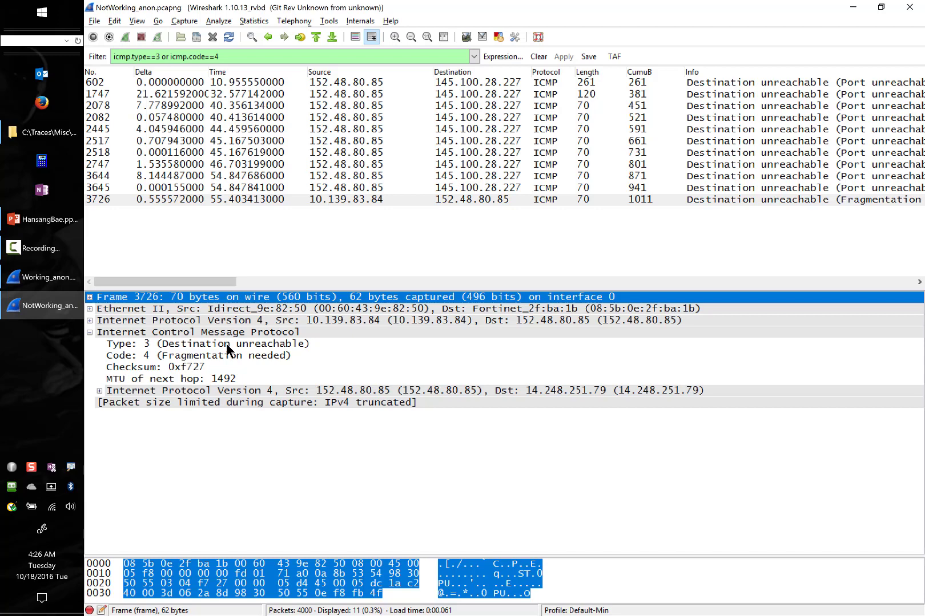
{"action": "left_click", "coordinate": [100, 390]}
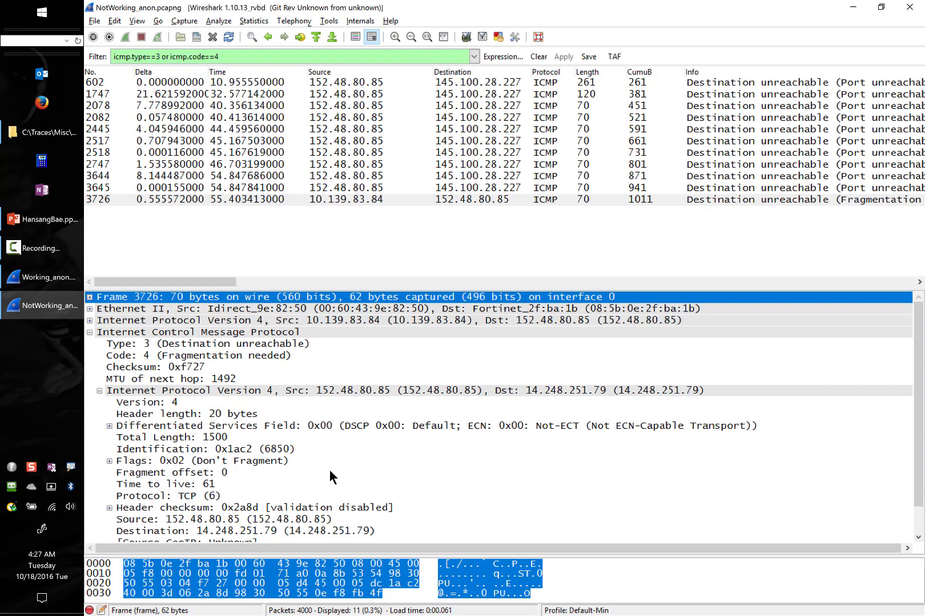
{"action": "left_click", "coordinate": [234, 378]}
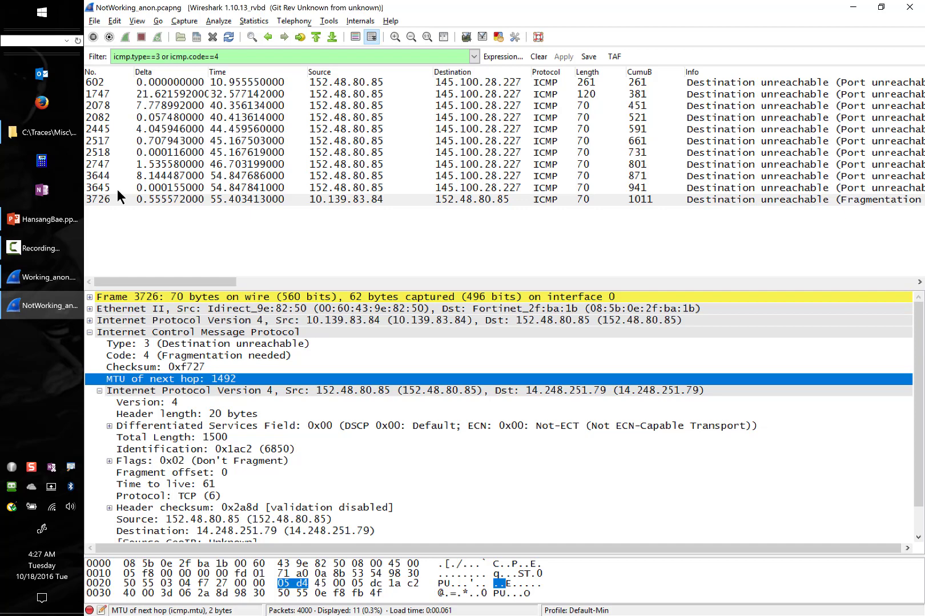
{"action": "left_click", "coordinate": [354, 320]}
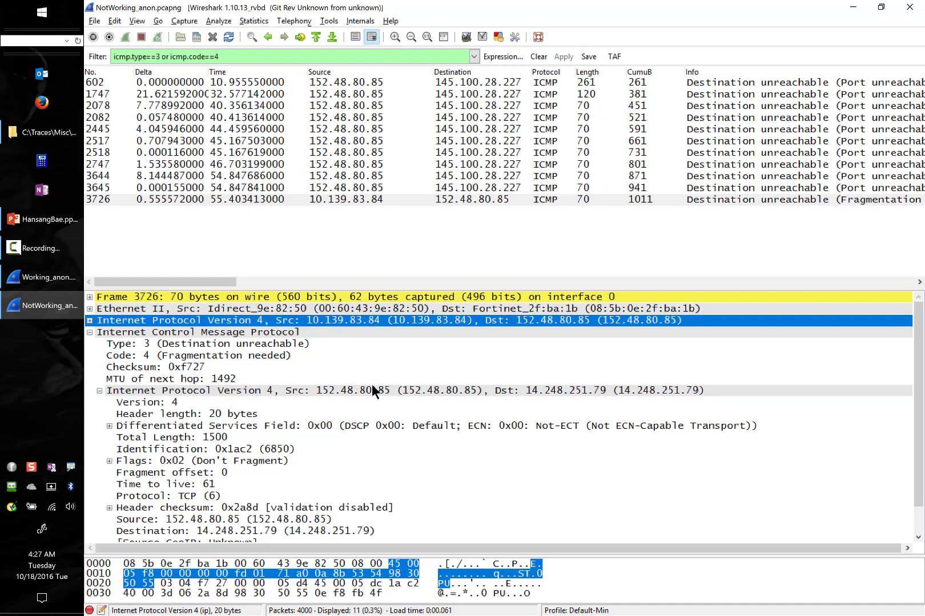
{"action": "left_click", "coordinate": [184, 195]}
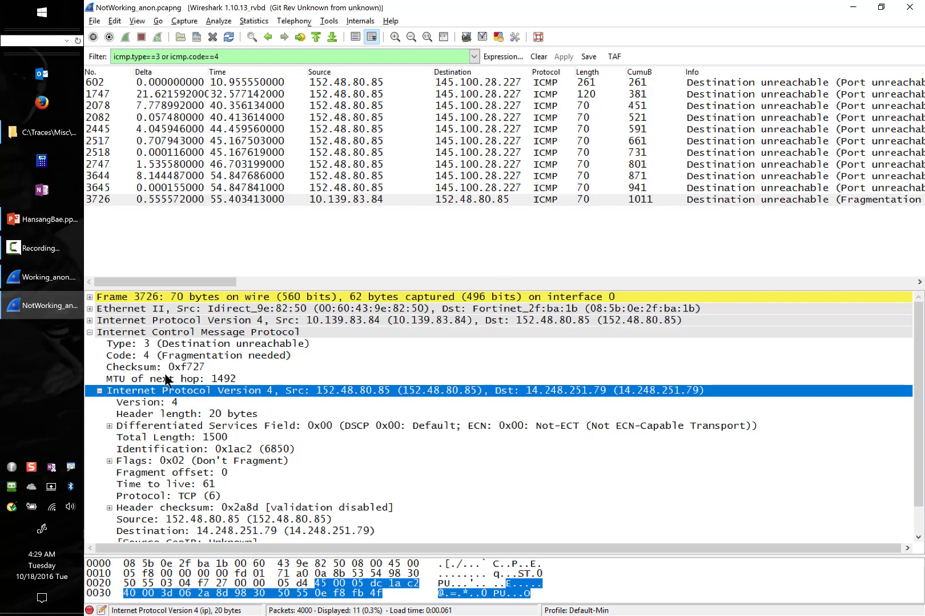
{"action": "left_click", "coordinate": [236, 380]}
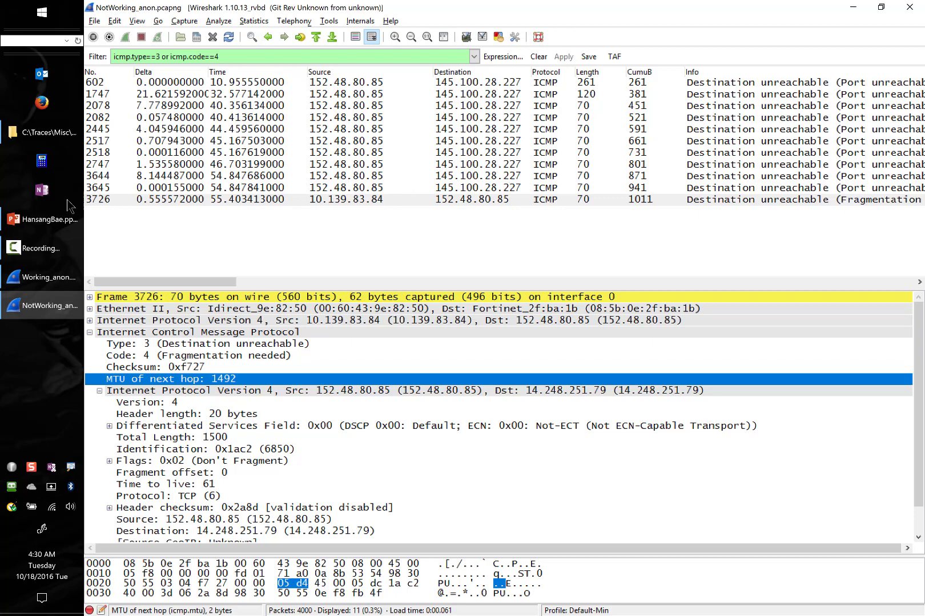
- Switch to HansangBae.pptx in PowerPoint and go to slide 8
{"action": "left_click", "coordinate": [46, 219]}
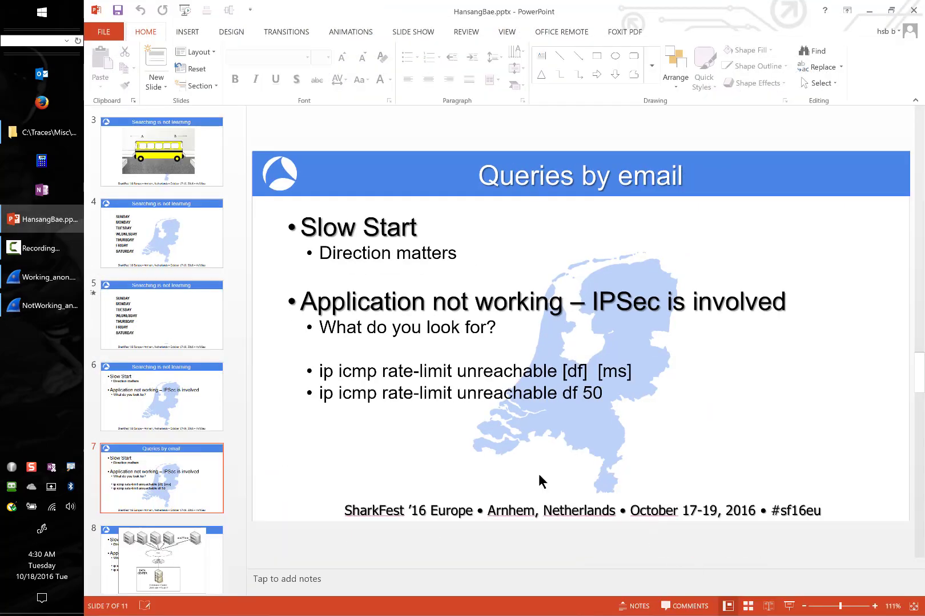
{"action": "left_click", "coordinate": [159, 547]}
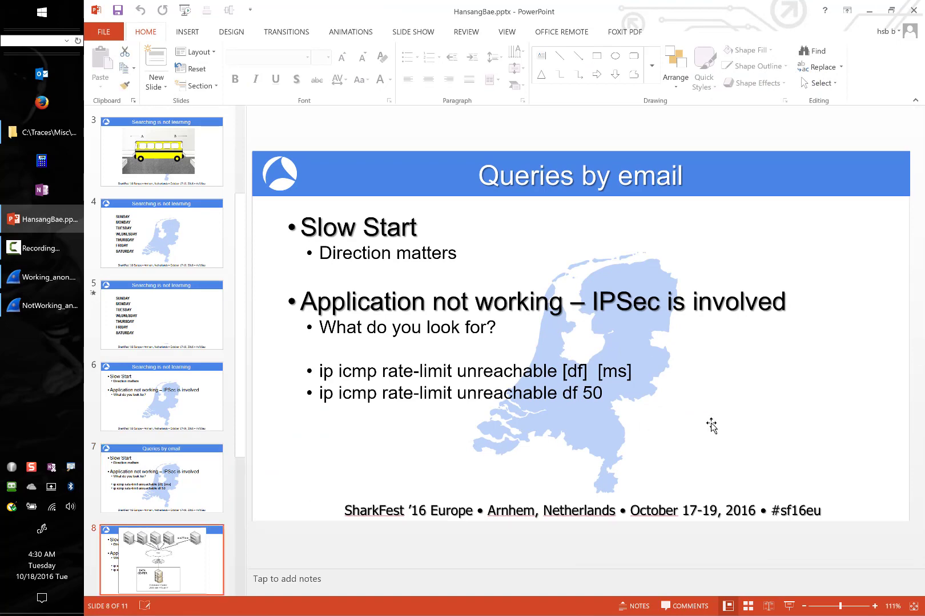
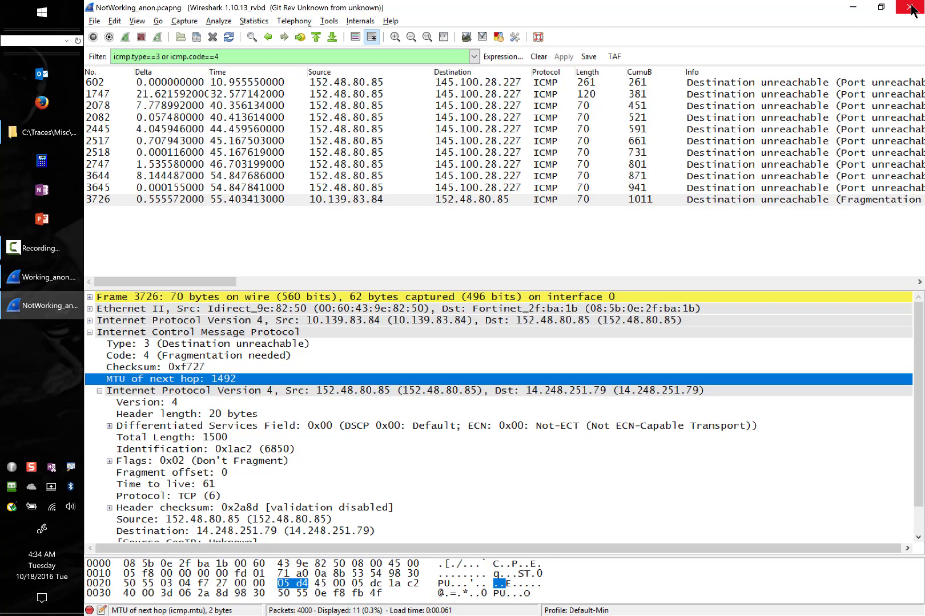
- Close the NotWorking_anon and Working_anon capture windows and open the C:\Traces\Training folder in File Explorer
{"action": "left_click", "coordinate": [912, 6]}
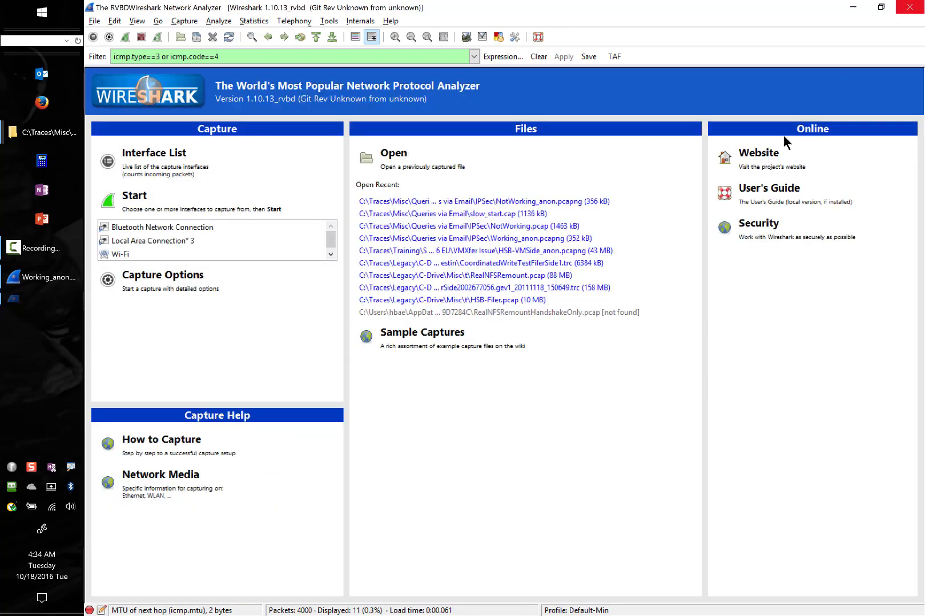
{"action": "left_click", "coordinate": [910, 7]}
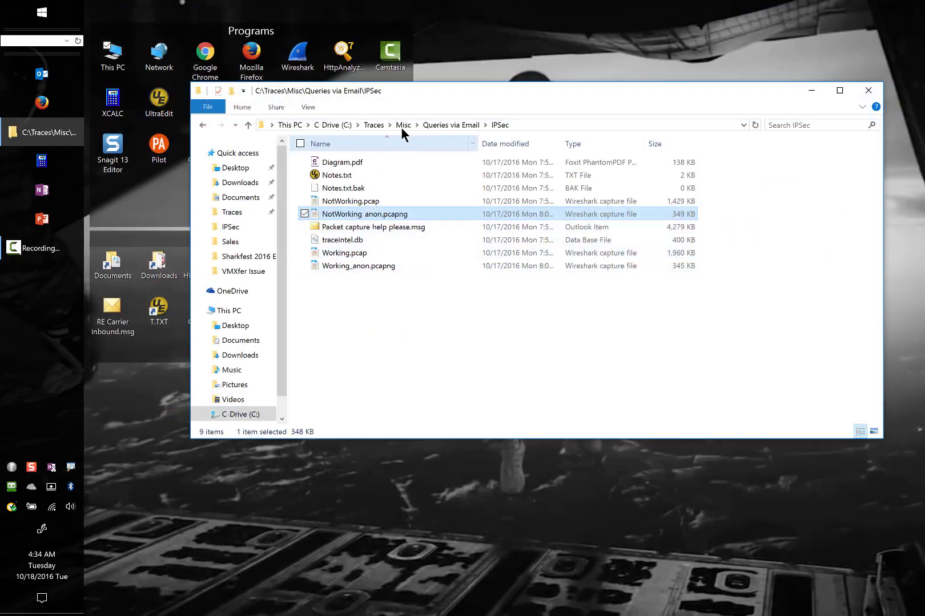
{"action": "left_click", "coordinate": [378, 125]}
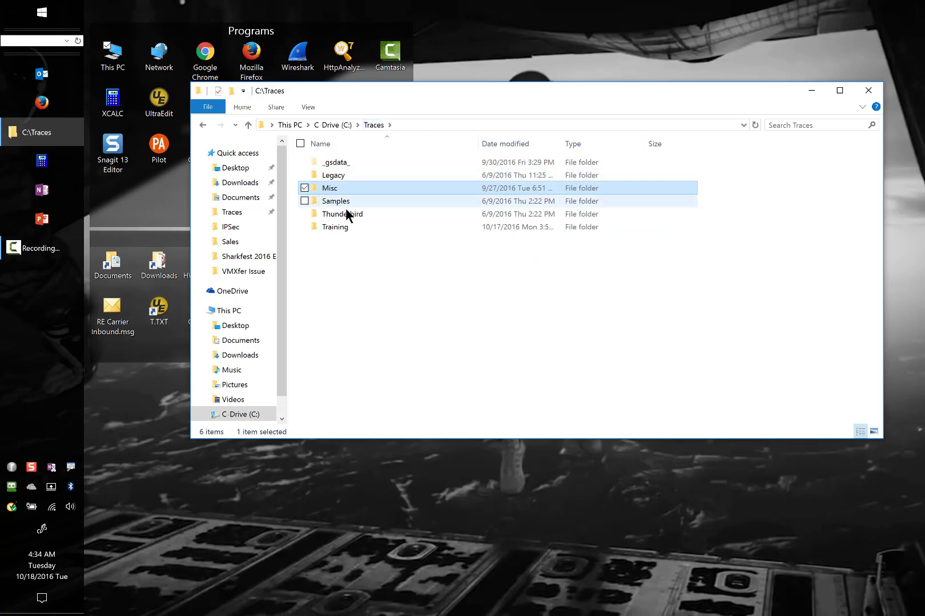
{"action": "left_click", "coordinate": [344, 226]}
{"action": "double_click", "coordinate": [345, 226]}
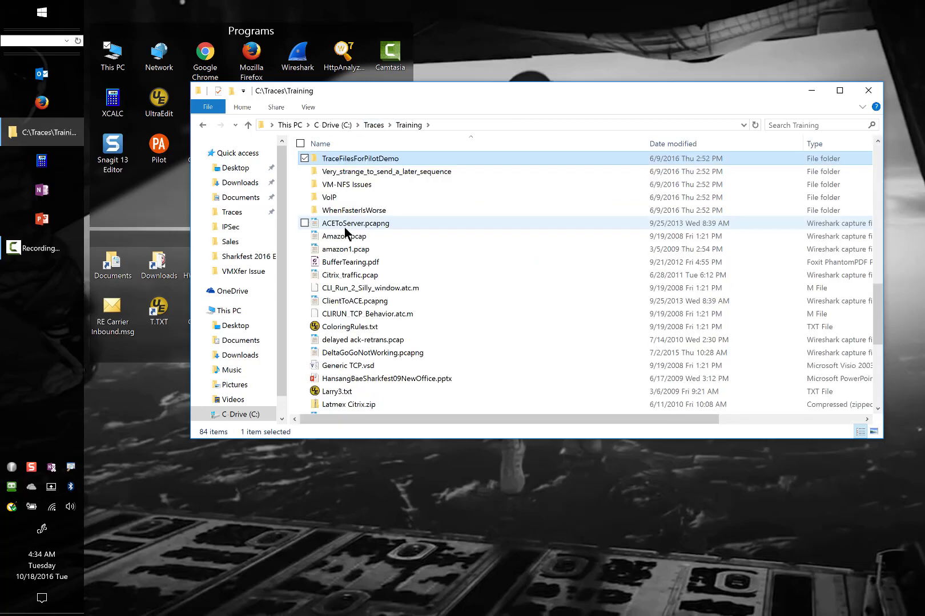
- Open the Sharkfest 2016 EU folder inside Training and go into its VMXfer Issue subfolder
{"action": "key", "text": "s"}
{"action": "key", "text": "Down"}
{"action": "key", "text": "Down"}
{"action": "key", "text": "Down"}
{"action": "key", "text": "Down"}
{"action": "key", "text": "Down"}
{"action": "key", "text": "Down"}
{"action": "key", "text": "Down"}
{"action": "key", "text": "Down"}
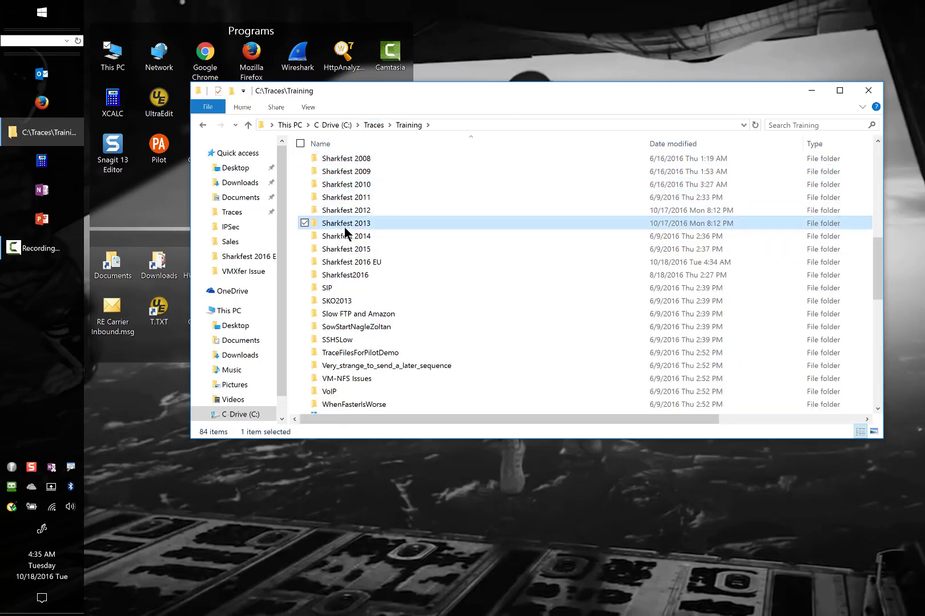
{"action": "key", "text": "Return"}
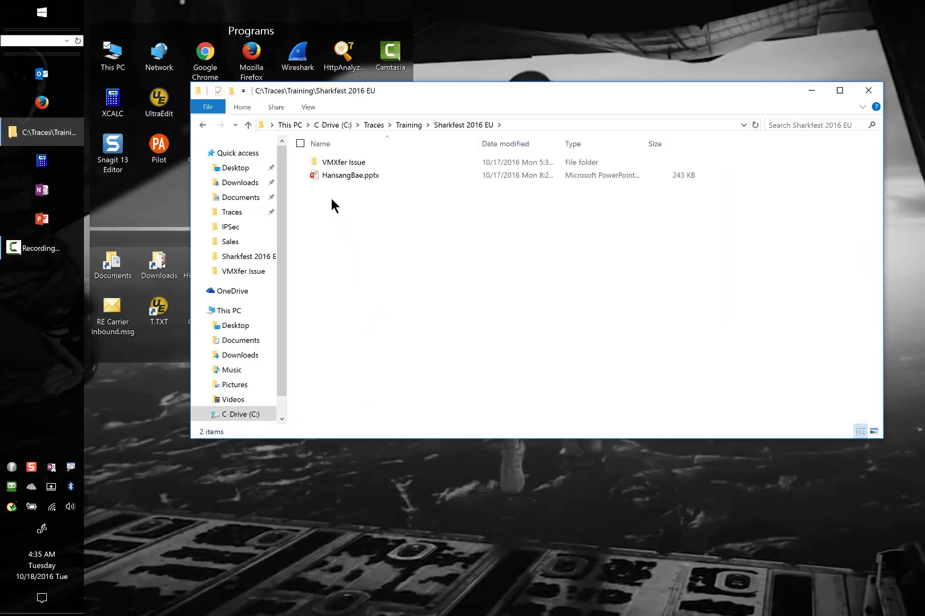
{"action": "double_click", "coordinate": [363, 159]}
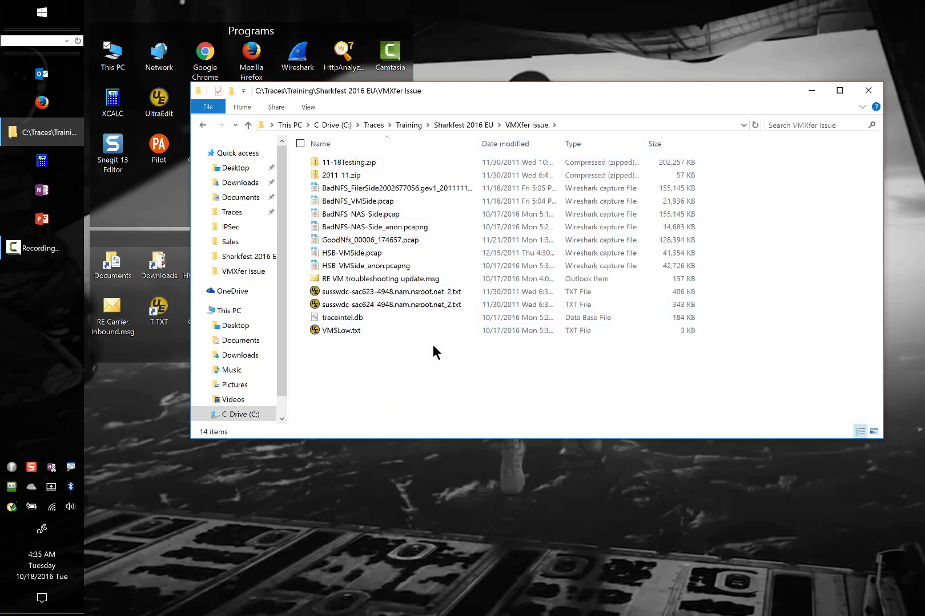
- Open HSB-VMSide_anon.pcapng in Wireshark and widen the packet list's Delta column slightly
{"action": "left_click", "coordinate": [393, 267]}
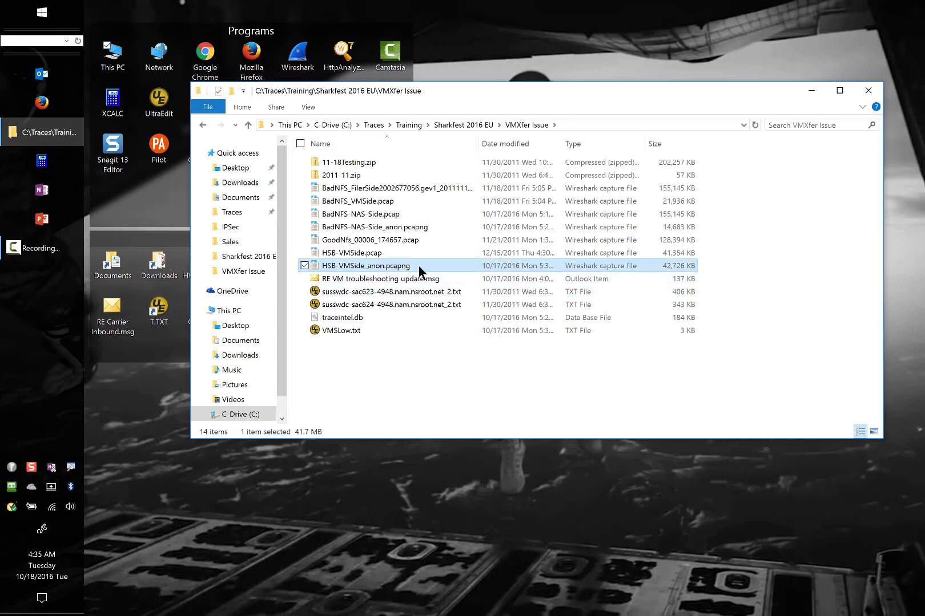
{"action": "double_click", "coordinate": [387, 268]}
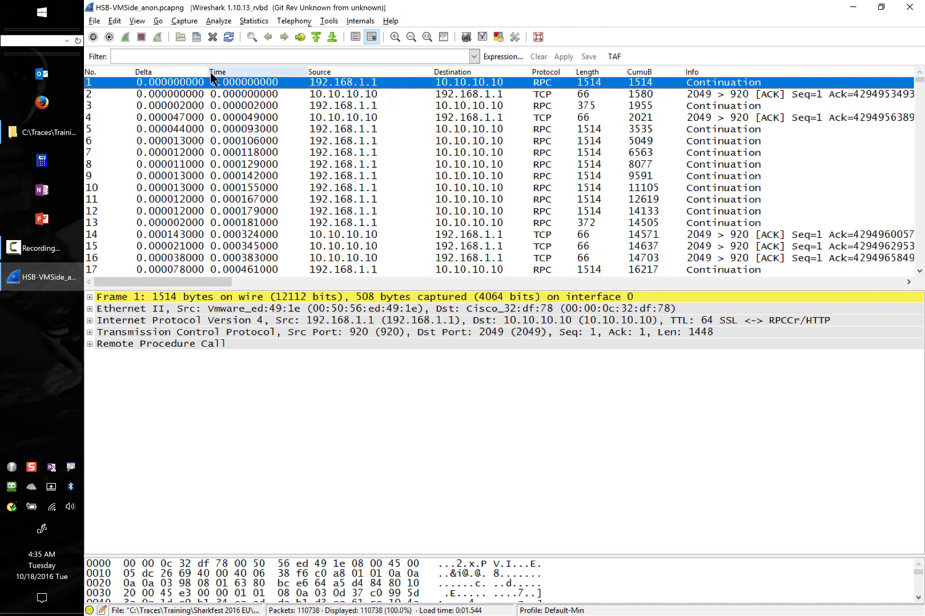
{"action": "left_click_drag", "start_coordinate": [207, 72], "coordinate": [216, 72]}
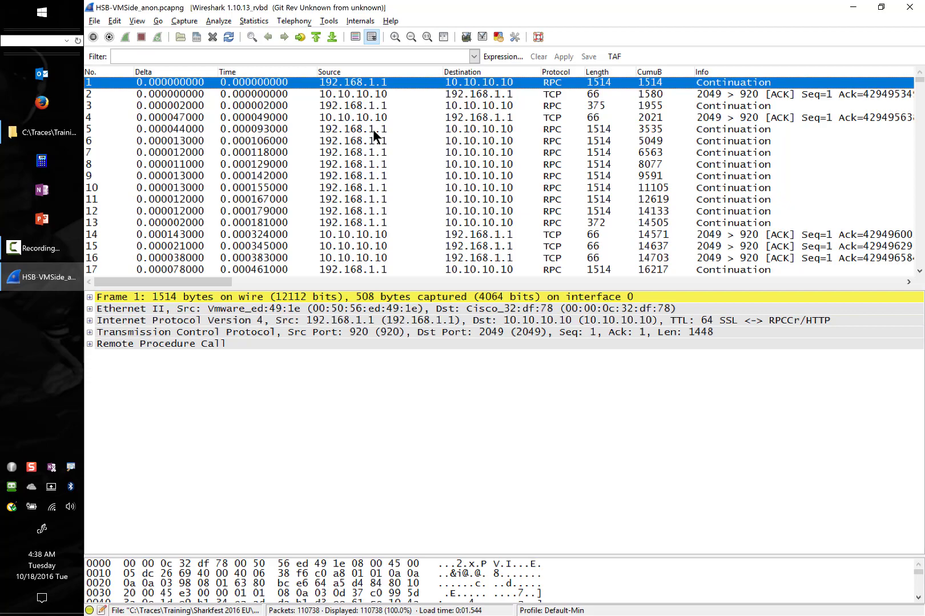
- Examine the timing of the NFS WRITE calls and replies in roughly the first 500 packets, returning to the exchange at packets 462 and 463
{"action": "key", "text": "Page_Down"}
{"action": "key", "text": "Page_Down"}
{"action": "key", "text": "Page_Down"}
{"action": "key", "text": "Page_Down"}
{"action": "key", "text": "Page_Down"}
{"action": "key", "text": "Page_Down"}
{"action": "key", "text": "Page_Down"}
{"action": "key", "text": "Page_Down"}
{"action": "key", "text": "Page_Down"}
{"action": "key", "text": "Page_Down"}
{"action": "key", "text": "Page_Down"}
{"action": "key", "text": "Page_Down"}
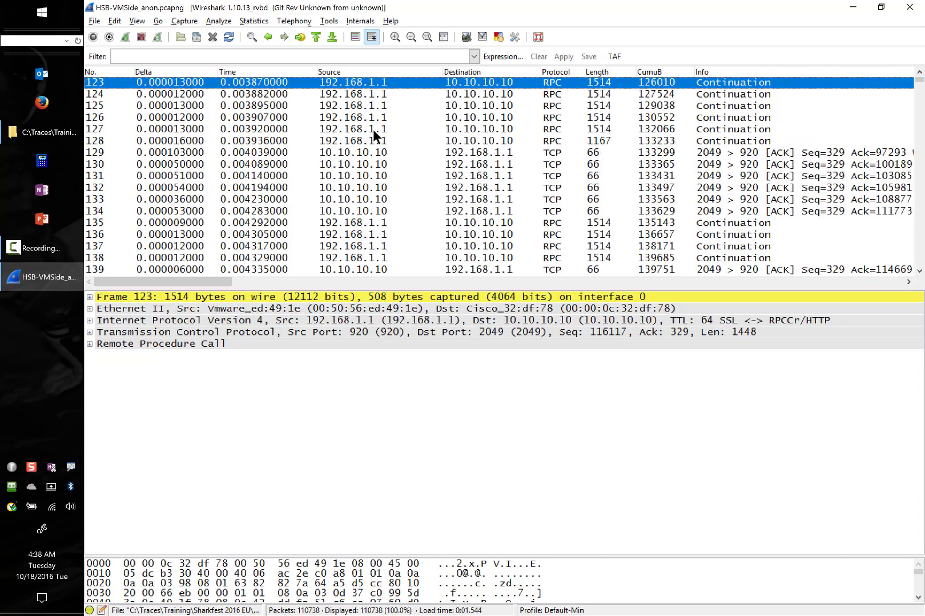
{"action": "key", "text": "Page_Down"}
{"action": "key", "text": "Page_Down"}
{"action": "key", "text": "Page_Down"}
{"action": "key", "text": "Page_Down"}
{"action": "key", "text": "Page_Down"}
{"action": "key", "text": "Page_Down"}
{"action": "key", "text": "Page_Down"}
{"action": "key", "text": "Page_Down"}
{"action": "key", "text": "Page_Down"}
{"action": "key", "text": "Page_Down"}
{"action": "key", "text": "Page_Down"}
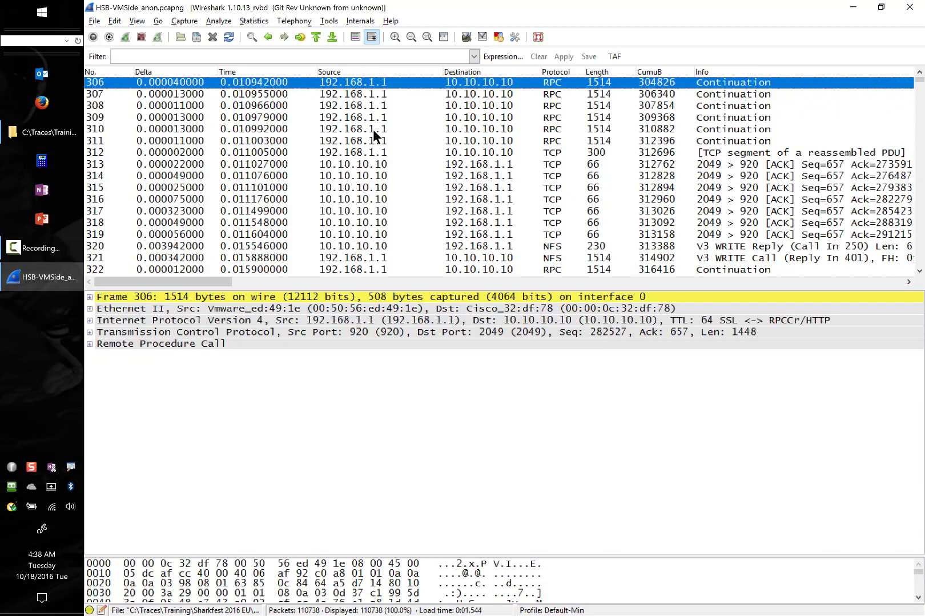
{"action": "key", "text": "Page_Down"}
{"action": "key", "text": "Page_Down"}
{"action": "key", "text": "Page_Down"}
{"action": "key", "text": "Page_Down"}
{"action": "key", "text": "Page_Down"}
{"action": "key", "text": "Page_Down"}
{"action": "key", "text": "Page_Down"}
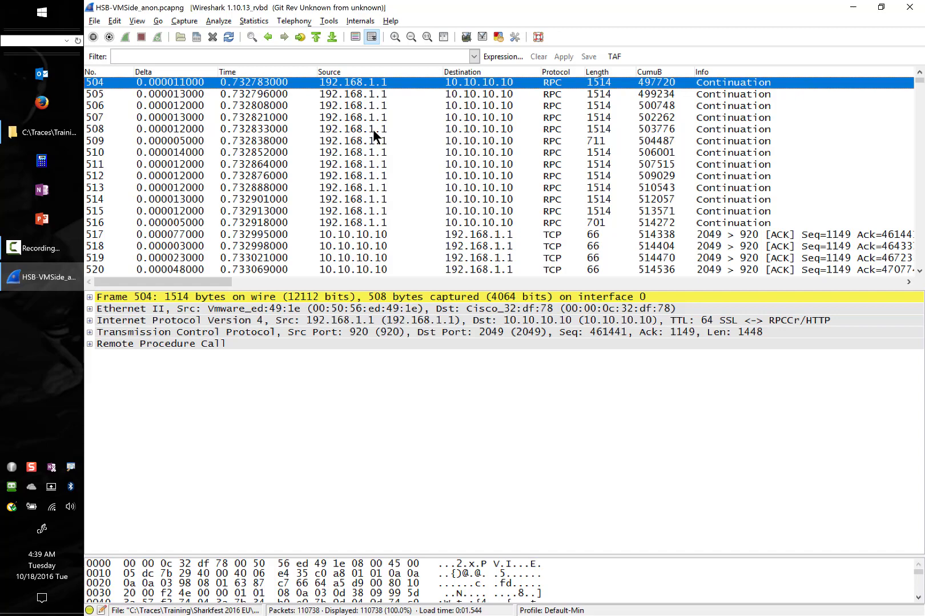
{"action": "key", "text": "Page_Up"}
{"action": "key", "text": "Page_Up"}
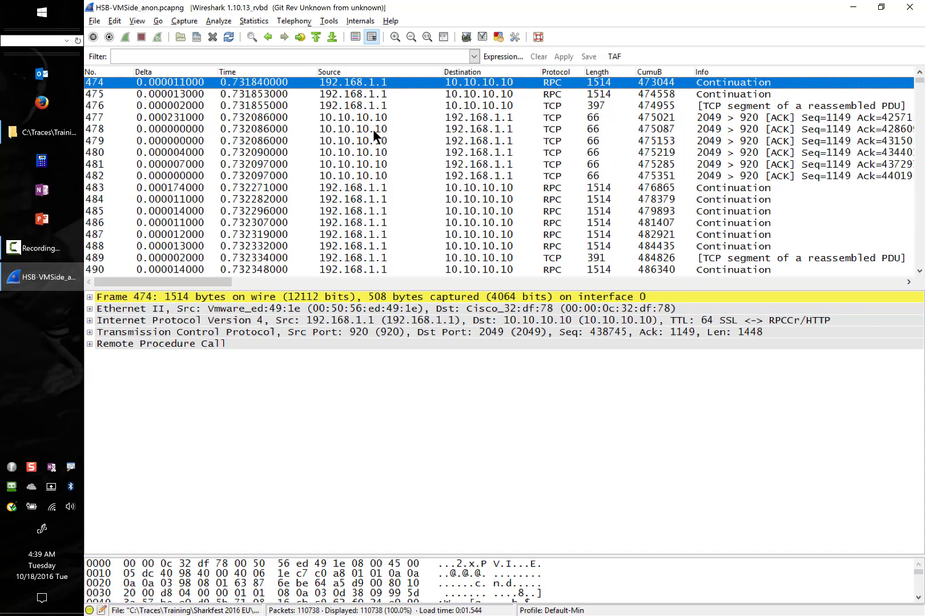
{"action": "key", "text": "Page_Up"}
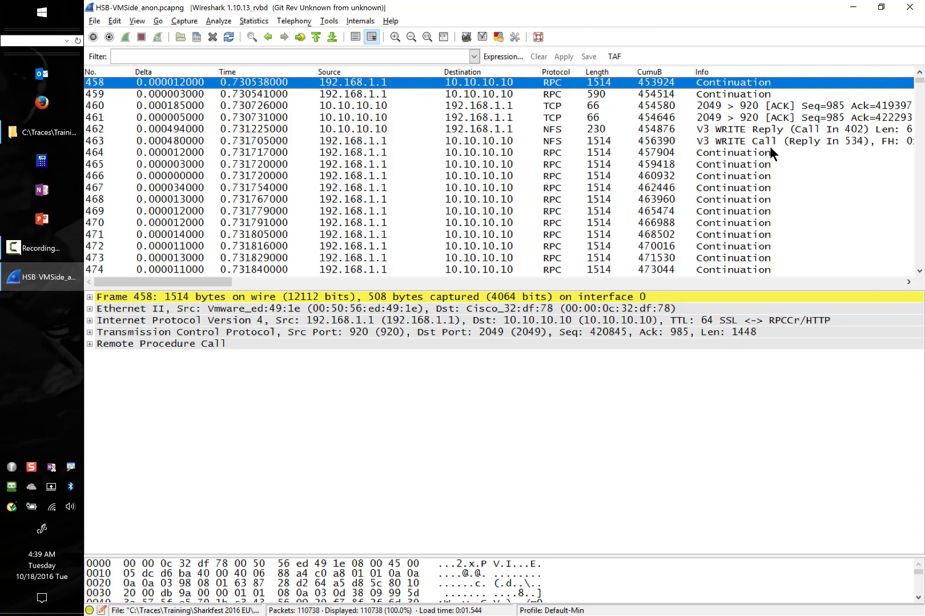
- Examine the NFS WRITE traffic from packet 458 to about packet 1206, comparing the data segments with the server's ACKs
{"action": "key", "text": "Page_Down"}
{"action": "key", "text": "Page_Down"}
{"action": "key", "text": "Page_Down"}
{"action": "key", "text": "Page_Down"}
{"action": "key", "text": "Page_Down"}
{"action": "key", "text": "Page_Down"}
{"action": "key", "text": "Page_Down"}
{"action": "key", "text": "Page_Down"}
{"action": "key", "text": "Page_Down"}
{"action": "key", "text": "Page_Down"}
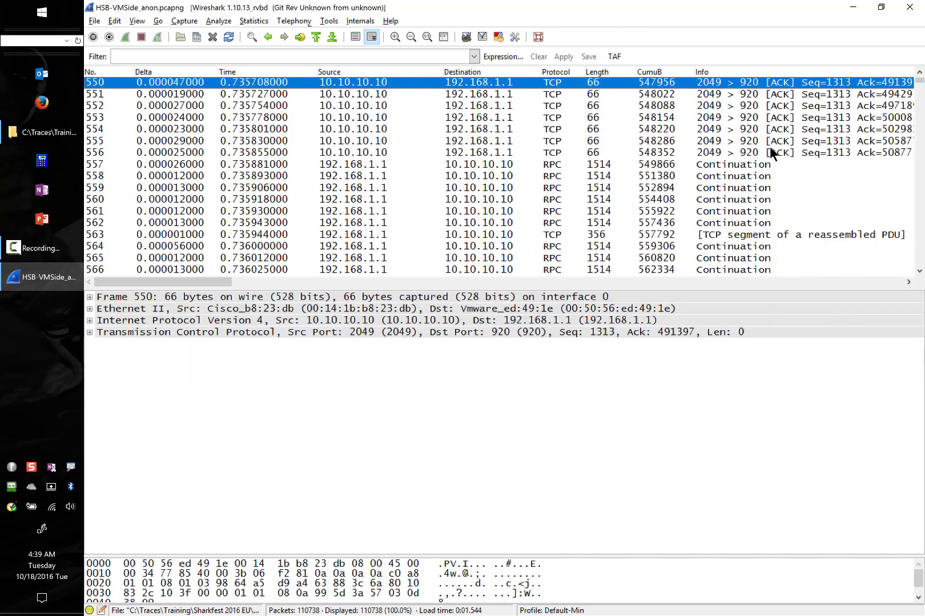
{"action": "key", "text": "Page_Down"}
{"action": "key", "text": "Page_Down"}
{"action": "key", "text": "Page_Down"}
{"action": "key", "text": "Page_Down"}
{"action": "key", "text": "Page_Down"}
{"action": "key", "text": "Page_Down"}
{"action": "key", "text": "Page_Down"}
{"action": "key", "text": "Page_Down"}
{"action": "key", "text": "Page_Down"}
{"action": "key", "text": "Page_Down"}
{"action": "key", "text": "Page_Down"}
{"action": "key", "text": "Page_Down"}
{"action": "key", "text": "Page_Down"}
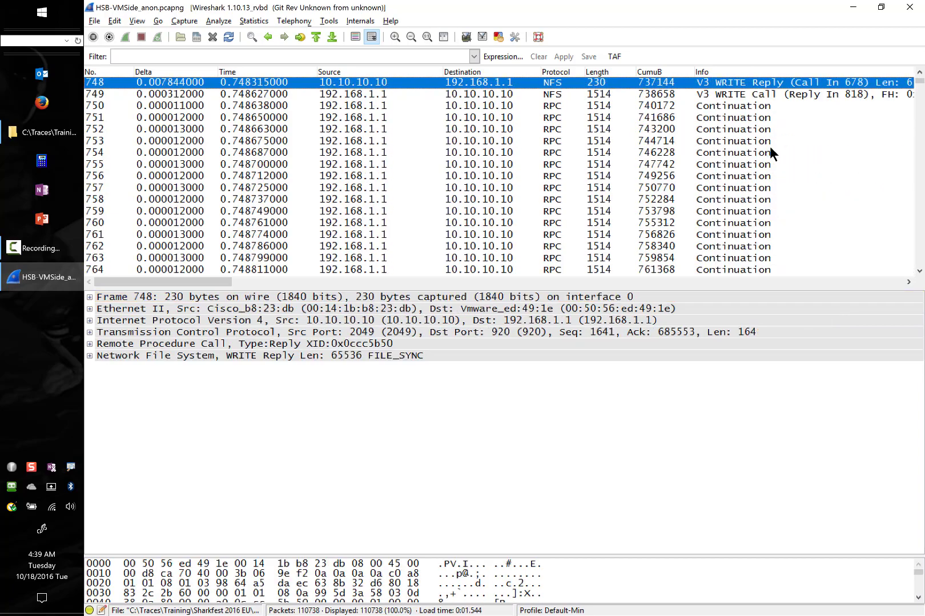
{"action": "key", "text": "Page_Down"}
{"action": "key", "text": "Page_Down"}
{"action": "key", "text": "Page_Down"}
{"action": "key", "text": "Page_Down"}
{"action": "key", "text": "Page_Down"}
{"action": "key", "text": "Page_Down"}
{"action": "key", "text": "Page_Down"}
{"action": "key", "text": "Page_Down"}
{"action": "key", "text": "Page_Down"}
{"action": "key", "text": "Page_Down"}
{"action": "key", "text": "Page_Down"}
{"action": "key", "text": "Page_Down"}
{"action": "key", "text": "Page_Down"}
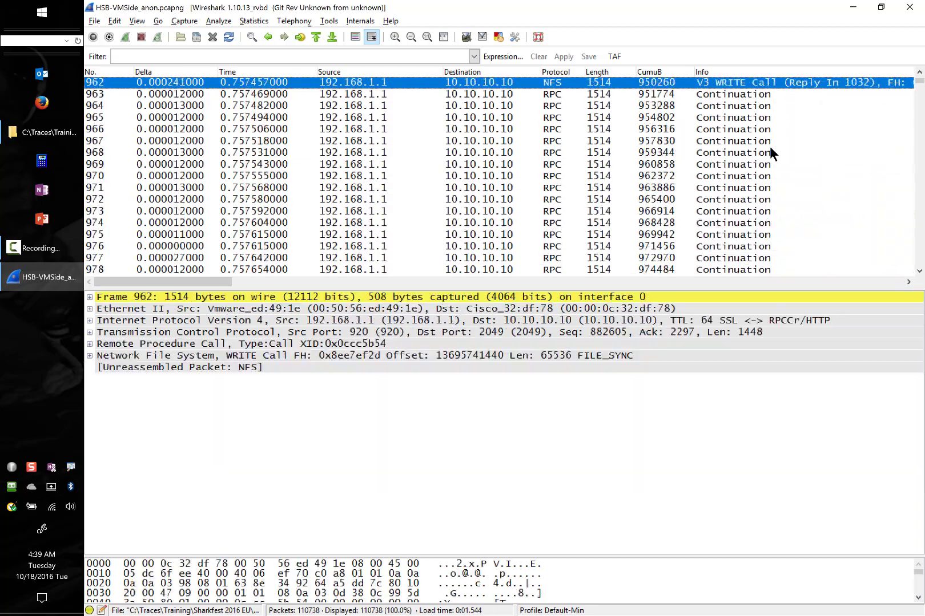
{"action": "key", "text": "Page_Down"}
{"action": "key", "text": "Page_Down"}
{"action": "key", "text": "Page_Down"}
{"action": "key", "text": "Page_Down"}
{"action": "key", "text": "Page_Down"}
{"action": "key", "text": "Page_Down"}
{"action": "key", "text": "Page_Down"}
{"action": "key", "text": "Page_Down"}
{"action": "key", "text": "Page_Down"}
{"action": "key", "text": "Page_Down"}
{"action": "key", "text": "Page_Down"}
{"action": "key", "text": "Page_Down"}
{"action": "key", "text": "Page_Down"}
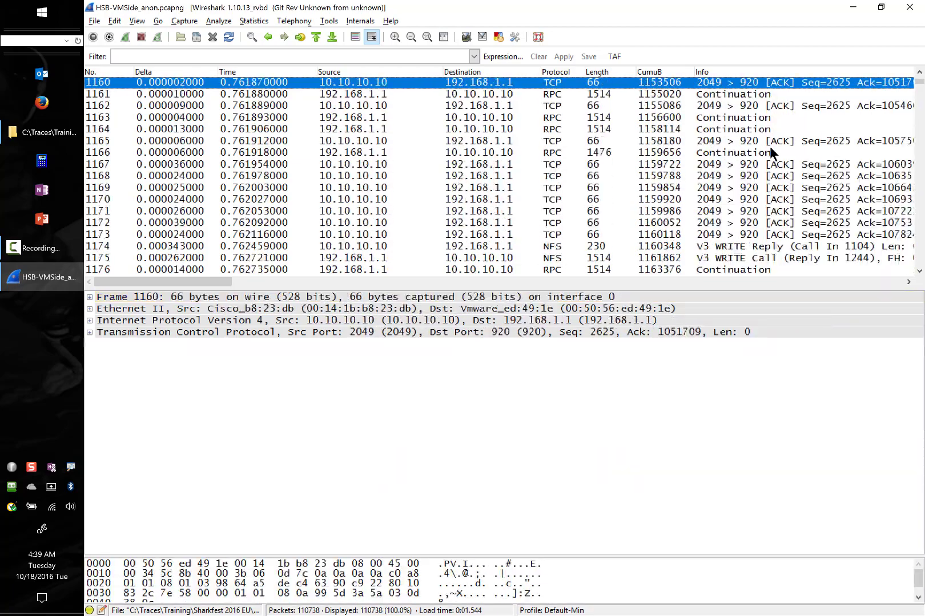
{"action": "key", "text": "Page_Down"}
{"action": "key", "text": "Page_Down"}
{"action": "key", "text": "Page_Down"}
{"action": "key", "text": "Page_Down"}
{"action": "key", "text": "Page_Up"}
{"action": "key", "text": "Page_Up"}
{"action": "key", "text": "Page_Up"}
{"action": "key", "text": "Page_Up"}
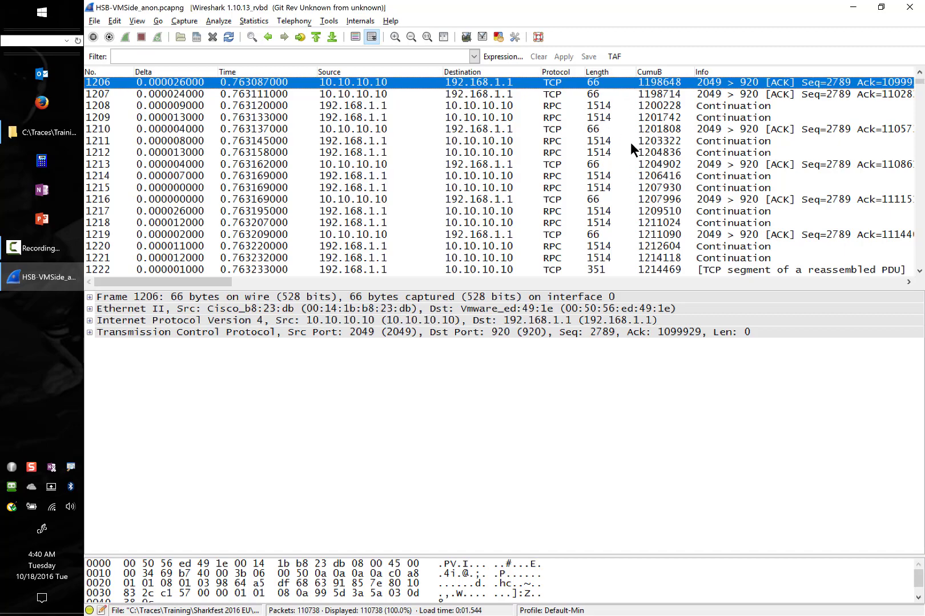
- Compare segment lengths and ACK patterns within the NFS writes between packets 1069 and 1252
{"action": "key", "text": "Up"}
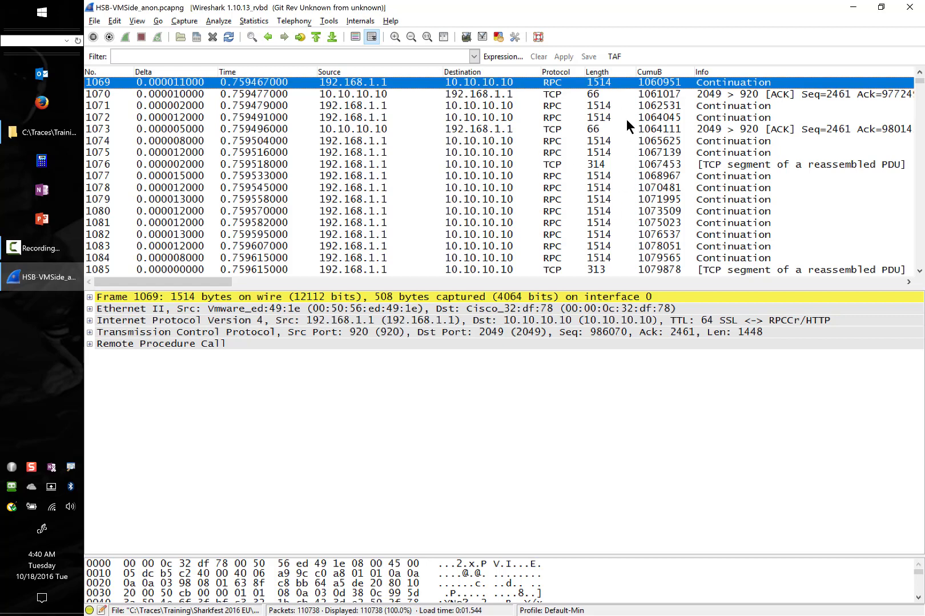
{"action": "key", "text": "Page_Down"}
{"action": "key", "text": "Page_Down"}
{"action": "key", "text": "Page_Down"}
{"action": "key", "text": "Page_Down"}
{"action": "key", "text": "Page_Down"}
{"action": "key", "text": "Page_Down"}
{"action": "key", "text": "Page_Down"}
{"action": "key", "text": "Page_Down"}
{"action": "key", "text": "Page_Down"}
{"action": "key", "text": "Page_Down"}
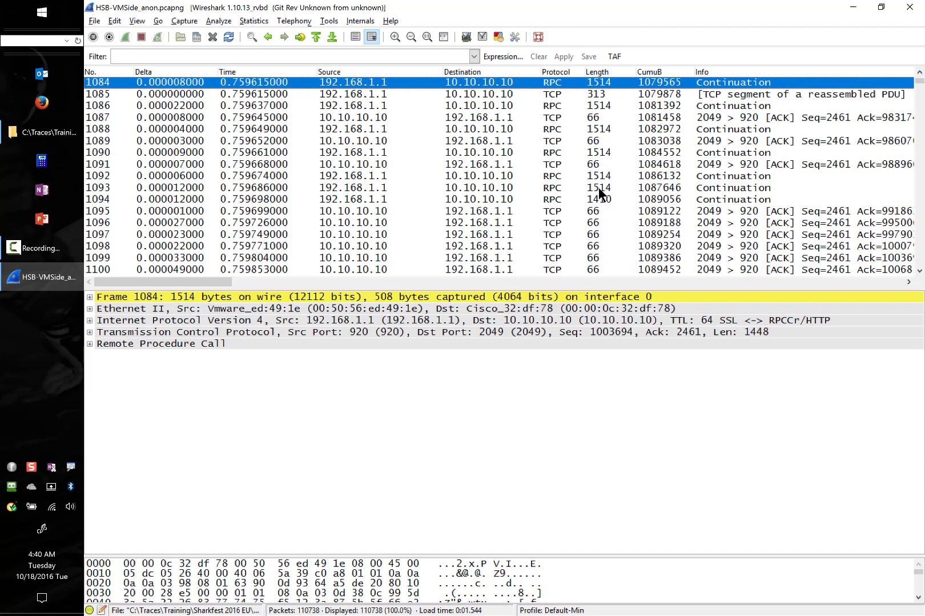
{"action": "key", "text": "Page_Down"}
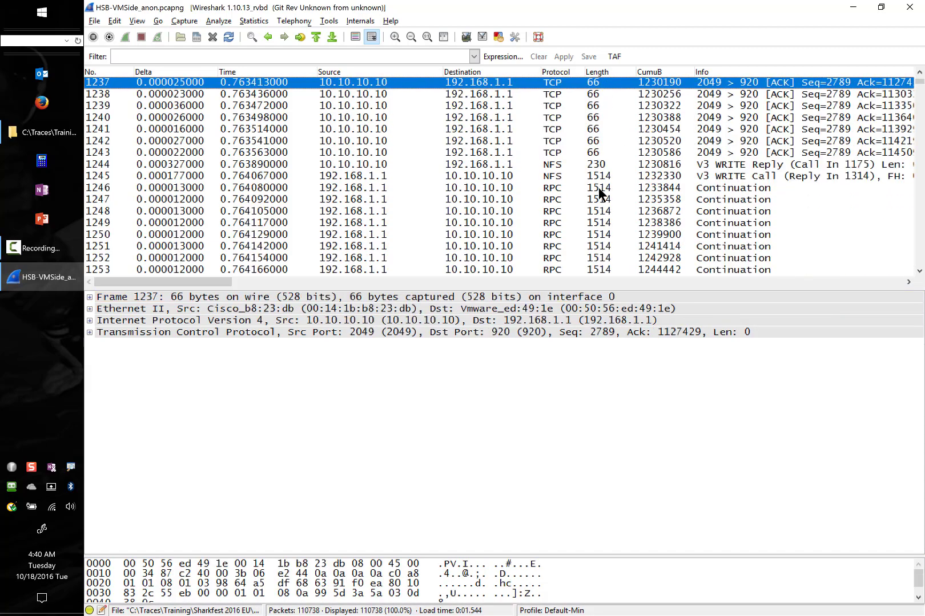
{"action": "key", "text": "Page_Up"}
{"action": "key", "text": "Page_Up"}
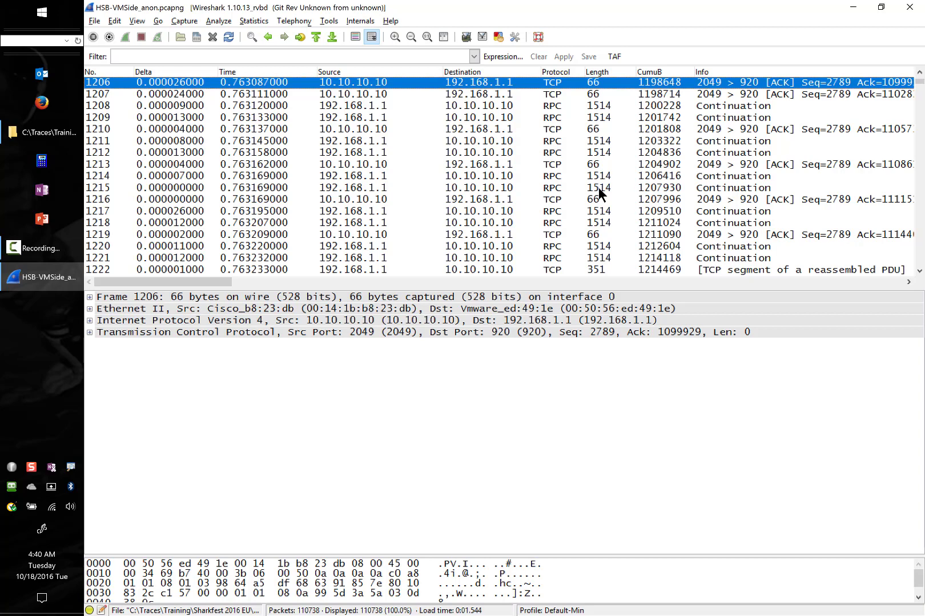
{"action": "key", "text": "Page_Down"}
{"action": "key", "text": "Page_Down"}
{"action": "key", "text": "Page_Down"}
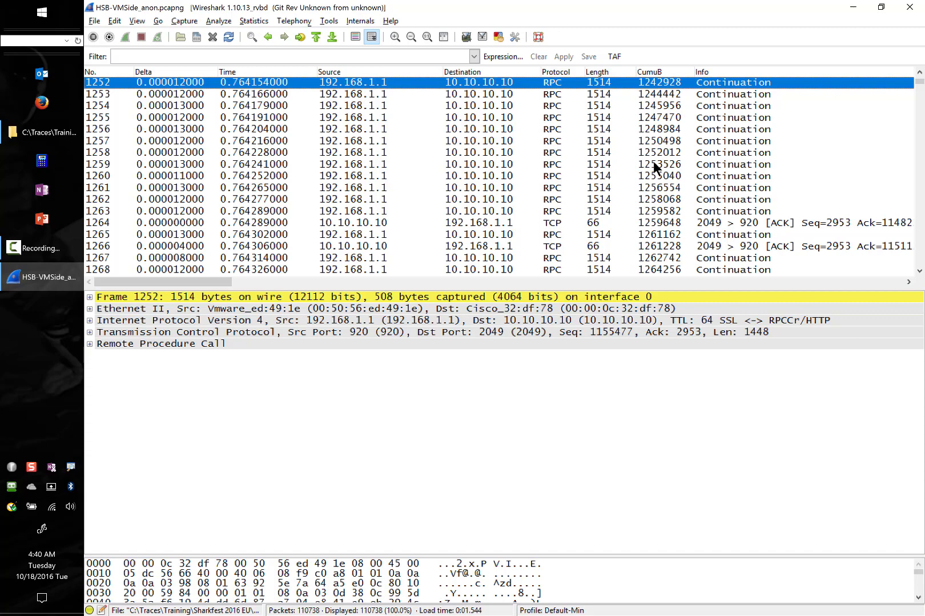
- Examine the following NFS write bursts up to about packet 1420, then check the segments and ACKs from packet 1405
{"action": "key", "text": "Page_Down"}
{"action": "key", "text": "Page_Down"}
{"action": "key", "text": "Page_Down"}
{"action": "key", "text": "Page_Down"}
{"action": "key", "text": "Page_Down"}
{"action": "key", "text": "Page_Down"}
{"action": "key", "text": "Page_Down"}
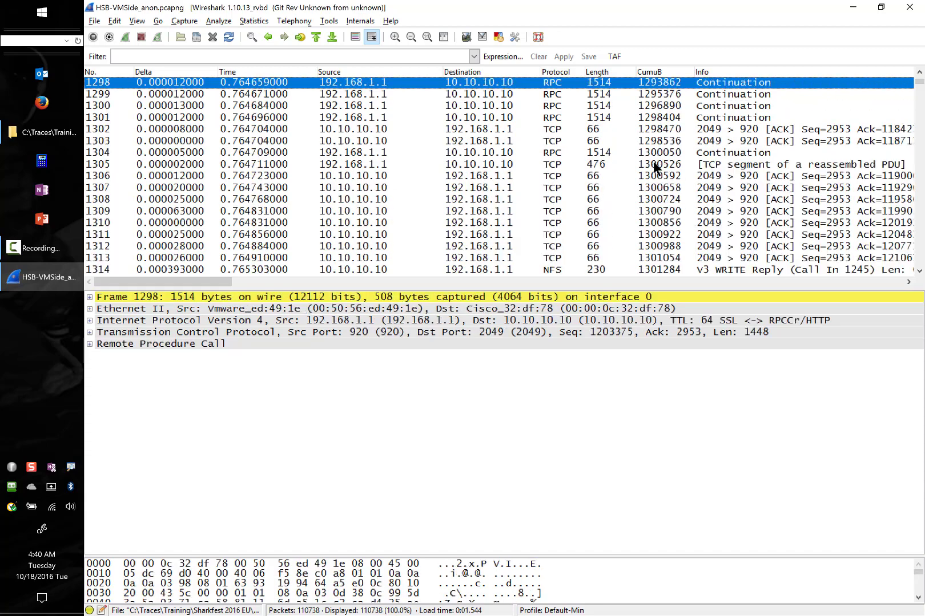
{"action": "key", "text": "Page_Down"}
{"action": "key", "text": "Page_Down"}
{"action": "key", "text": "Page_Down"}
{"action": "key", "text": "Page_Down"}
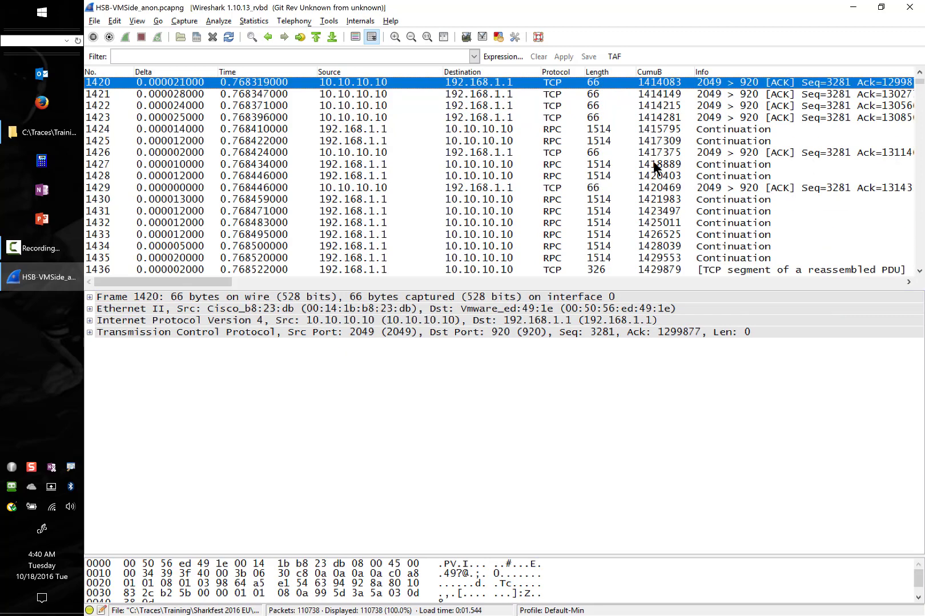
{"action": "key", "text": "Page_Up"}
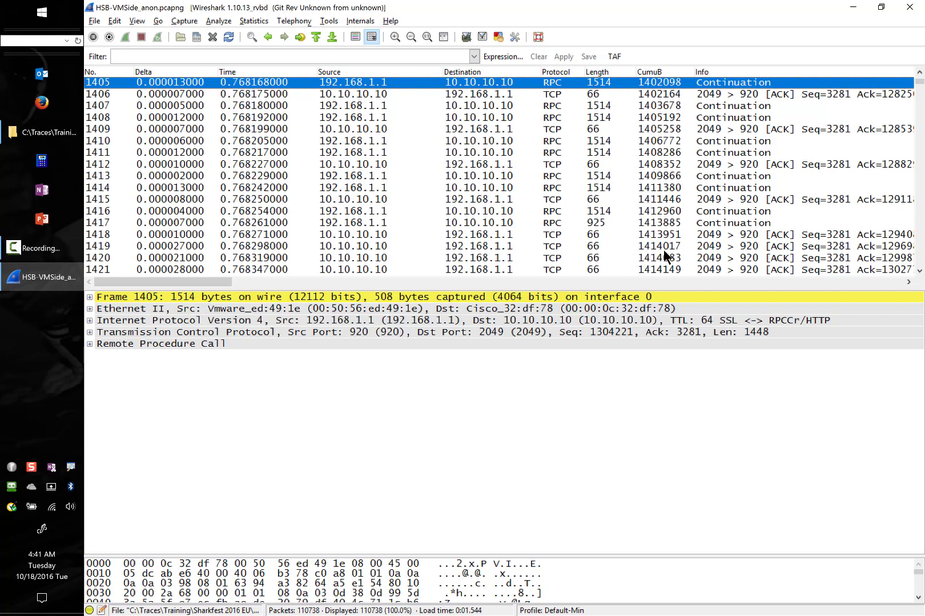
- Examine segment lengths, deltas and server ACKs in the NFS write traffic from packet 1405 to about packet 2259
{"action": "key", "text": "Page_Down"}
{"action": "key", "text": "Page_Down"}
{"action": "key", "text": "Page_Down"}
{"action": "key", "text": "Page_Down"}
{"action": "key", "text": "Page_Down"}
{"action": "key", "text": "Page_Down"}
{"action": "key", "text": "Page_Down"}
{"action": "key", "text": "Page_Down"}
{"action": "key", "text": "Page_Down"}
{"action": "key", "text": "Page_Down"}
{"action": "key", "text": "Page_Down"}
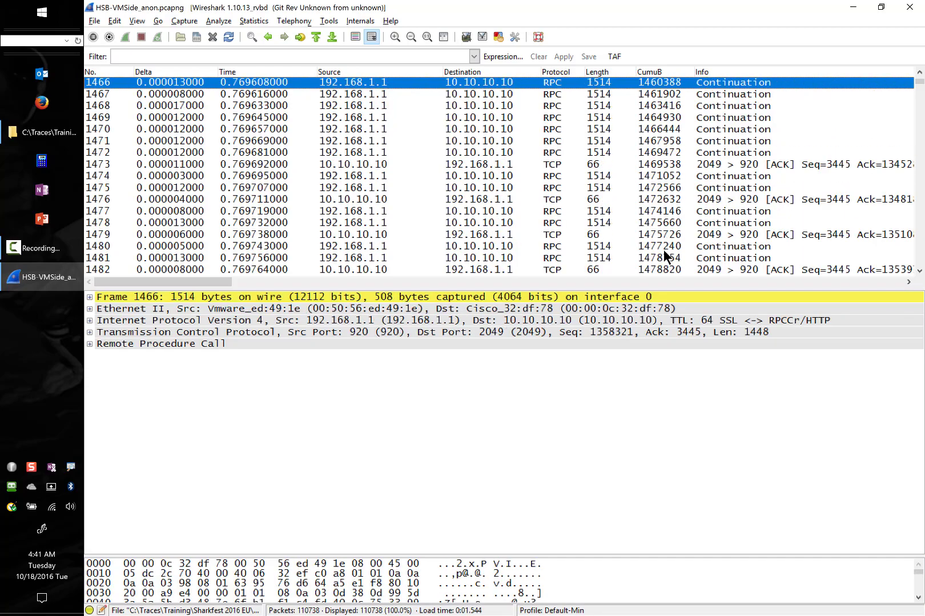
{"action": "key", "text": "Page_Down"}
{"action": "key", "text": "Page_Down"}
{"action": "key", "text": "Page_Down"}
{"action": "key", "text": "Page_Down"}
{"action": "key", "text": "Page_Down"}
{"action": "key", "text": "Page_Down"}
{"action": "key", "text": "Page_Down"}
{"action": "key", "text": "Page_Down"}
{"action": "key", "text": "Page_Down"}
{"action": "key", "text": "Page_Down"}
{"action": "key", "text": "Page_Down"}
{"action": "key", "text": "Page_Down"}
{"action": "key", "text": "Page_Down"}
{"action": "key", "text": "Page_Down"}
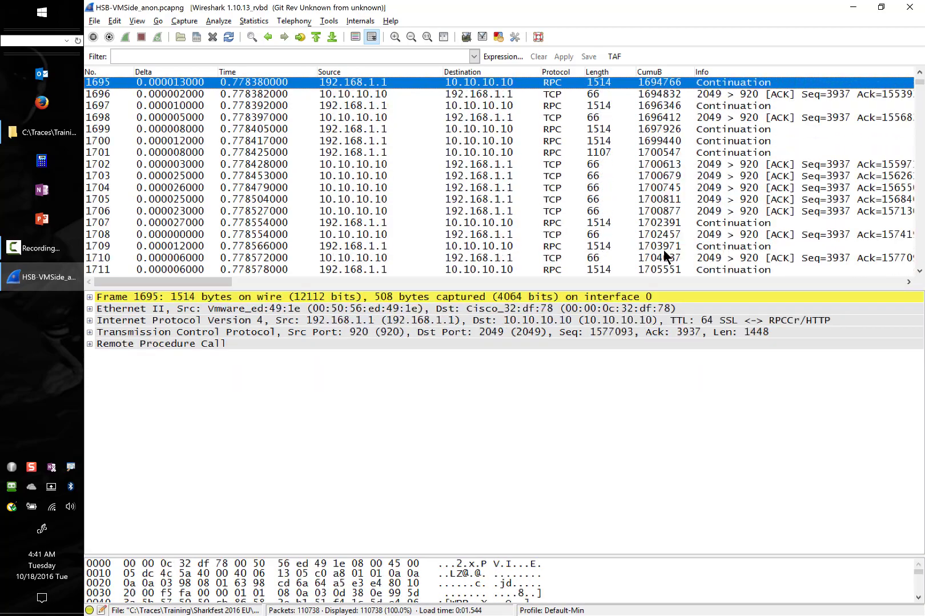
{"action": "key", "text": "Page_Down"}
{"action": "key", "text": "Page_Down"}
{"action": "key", "text": "Page_Down"}
{"action": "key", "text": "Page_Down"}
{"action": "key", "text": "Page_Down"}
{"action": "key", "text": "Page_Down"}
{"action": "key", "text": "Page_Down"}
{"action": "key", "text": "Page_Down"}
{"action": "key", "text": "Page_Down"}
{"action": "key", "text": "Page_Down"}
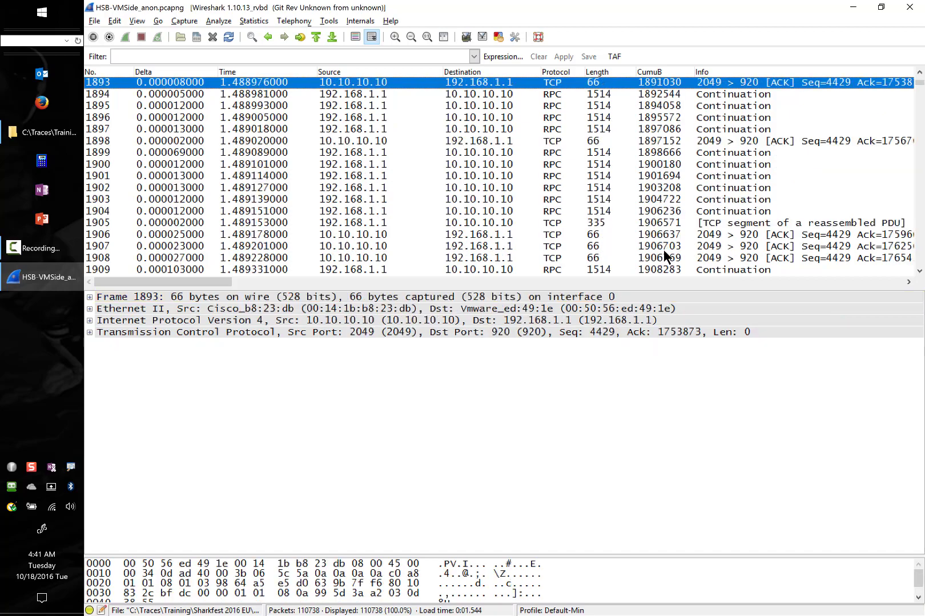
{"action": "key", "text": "Page_Down"}
{"action": "key", "text": "Page_Down"}
{"action": "key", "text": "Page_Down"}
{"action": "key", "text": "Page_Down"}
{"action": "key", "text": "Page_Down"}
{"action": "key", "text": "Page_Down"}
{"action": "key", "text": "Page_Down"}
{"action": "key", "text": "Page_Down"}
{"action": "key", "text": "Page_Down"}
{"action": "key", "text": "Page_Down"}
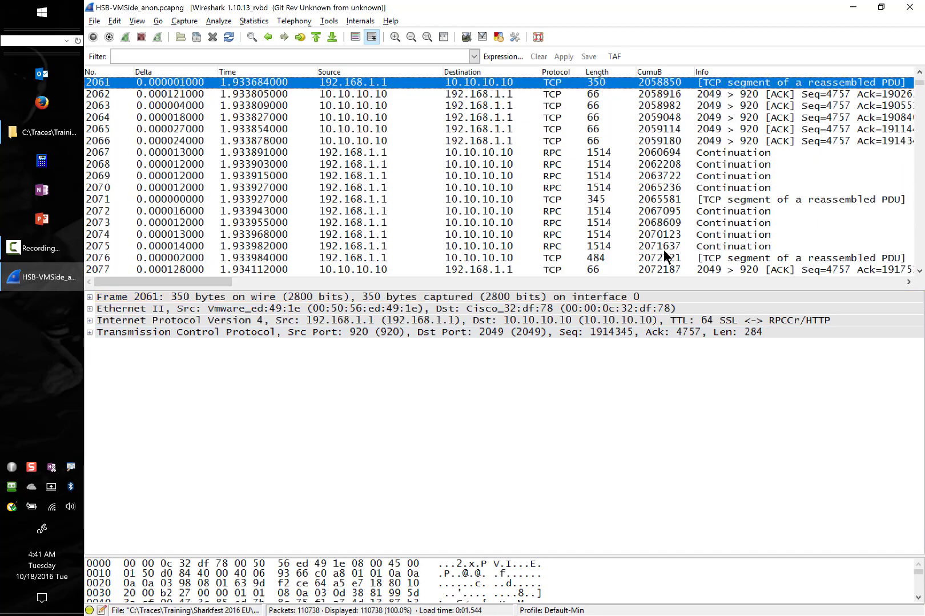
{"action": "key", "text": "Page_Down"}
{"action": "key", "text": "Page_Down"}
{"action": "key", "text": "Page_Down"}
{"action": "key", "text": "Page_Down"}
{"action": "key", "text": "Page_Down"}
{"action": "key", "text": "Page_Down"}
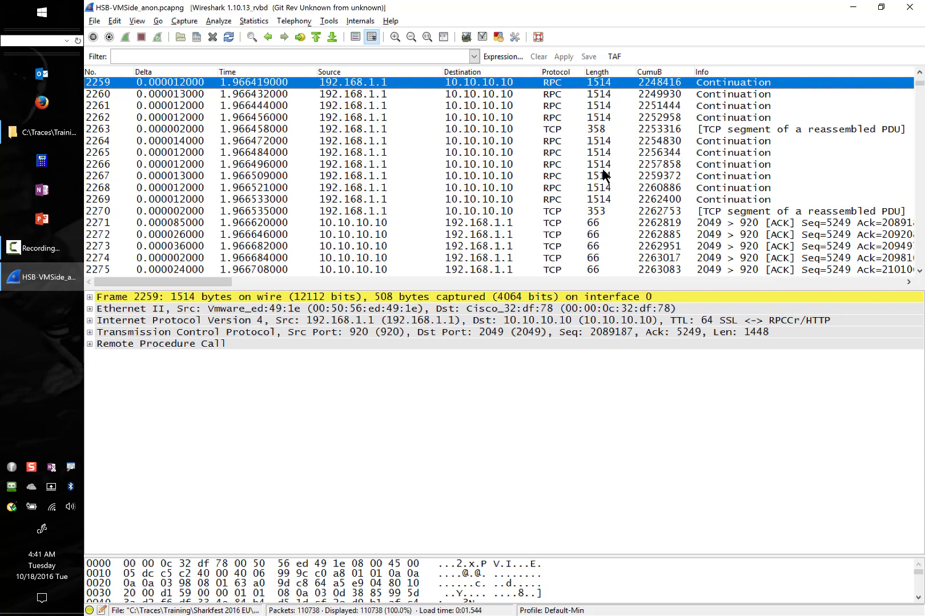
- Examine the write bursts from packet 2259 to the WRITE call at packet 2519, including the call at packet 2305
{"action": "key", "text": "Page_Down"}
{"action": "key", "text": "Page_Down"}
{"action": "key", "text": "Page_Down"}
{"action": "key", "text": "Page_Down"}
{"action": "key", "text": "Page_Down"}
{"action": "key", "text": "Page_Down"}
{"action": "key", "text": "Page_Down"}
{"action": "key", "text": "Page_Down"}
{"action": "key", "text": "Page_Down"}
{"action": "key", "text": "Page_Down"}
{"action": "key", "text": "Page_Down"}
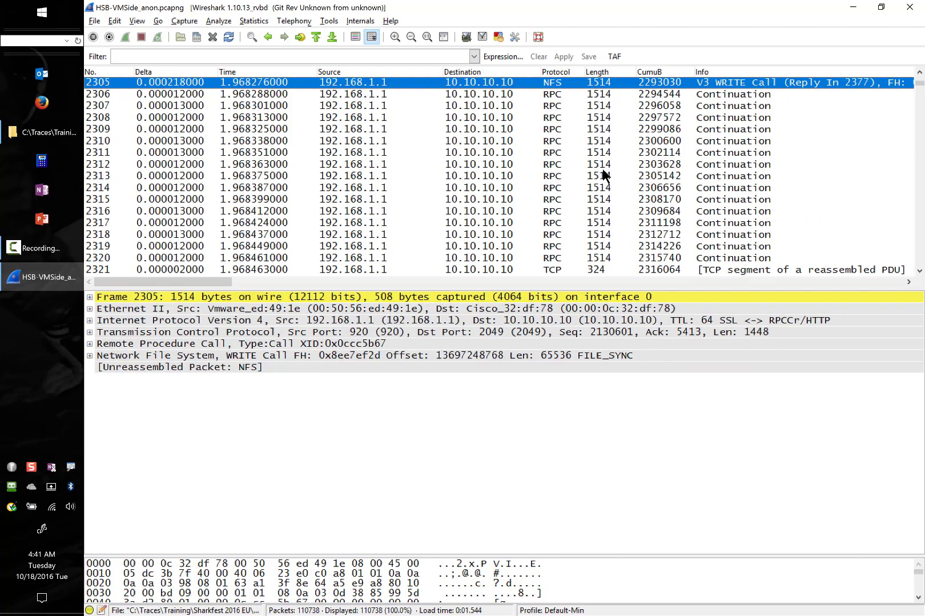
{"action": "key", "text": "Page_Down"}
{"action": "key", "text": "Page_Down"}
{"action": "key", "text": "Page_Down"}
{"action": "key", "text": "Page_Down"}
{"action": "key", "text": "Page_Down"}
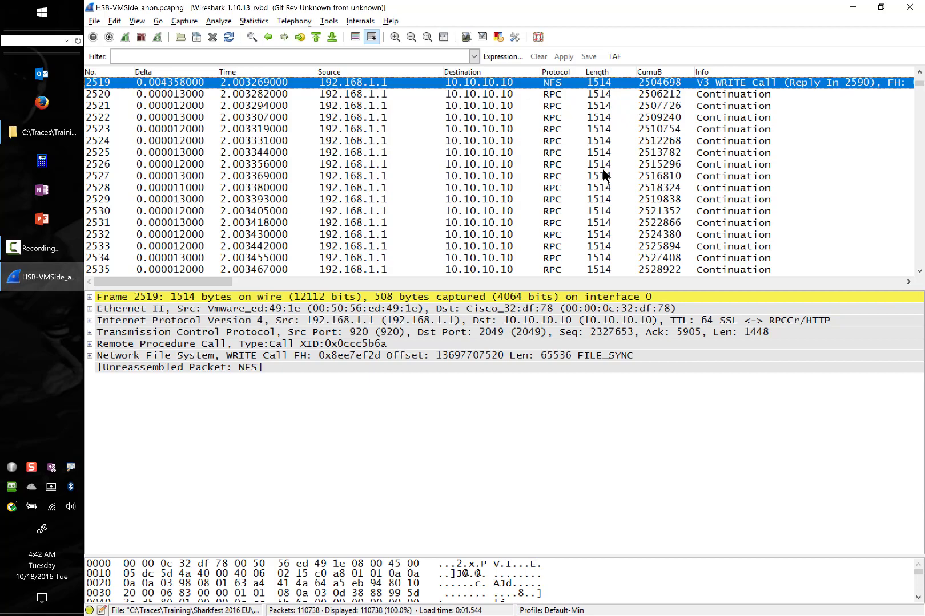
- Examine how data segments and ACKs alternate in the NFS writes from packet 2519 to about packet 3328
{"action": "key", "text": "Page_Down"}
{"action": "key", "text": "Page_Down"}
{"action": "key", "text": "Page_Down"}
{"action": "key", "text": "Page_Down"}
{"action": "key", "text": "Page_Down"}
{"action": "key", "text": "Page_Down"}
{"action": "key", "text": "Page_Down"}
{"action": "key", "text": "Page_Down"}
{"action": "key", "text": "Page_Down"}
{"action": "key", "text": "Page_Down"}
{"action": "key", "text": "Page_Down"}
{"action": "key", "text": "Page_Down"}
{"action": "key", "text": "Page_Down"}
{"action": "key", "text": "Page_Down"}
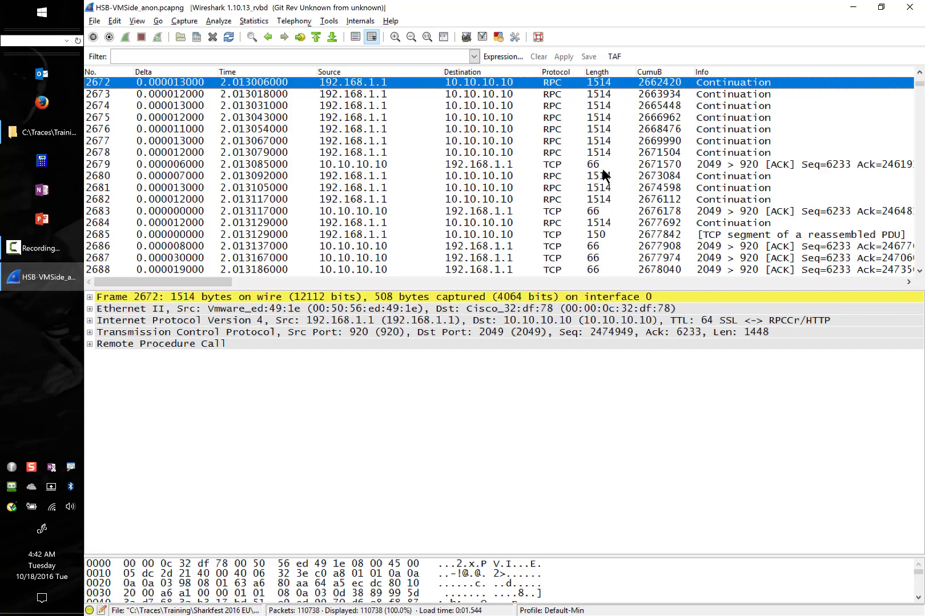
{"action": "key", "text": "Page_Down"}
{"action": "key", "text": "Page_Down"}
{"action": "key", "text": "Page_Down"}
{"action": "key", "text": "Page_Down"}
{"action": "key", "text": "Page_Down"}
{"action": "key", "text": "Page_Down"}
{"action": "key", "text": "Page_Down"}
{"action": "key", "text": "Page_Down"}
{"action": "key", "text": "Page_Down"}
{"action": "key", "text": "Page_Down"}
{"action": "key", "text": "Page_Down"}
{"action": "key", "text": "Page_Down"}
{"action": "key", "text": "Page_Down"}
{"action": "key", "text": "Page_Down"}
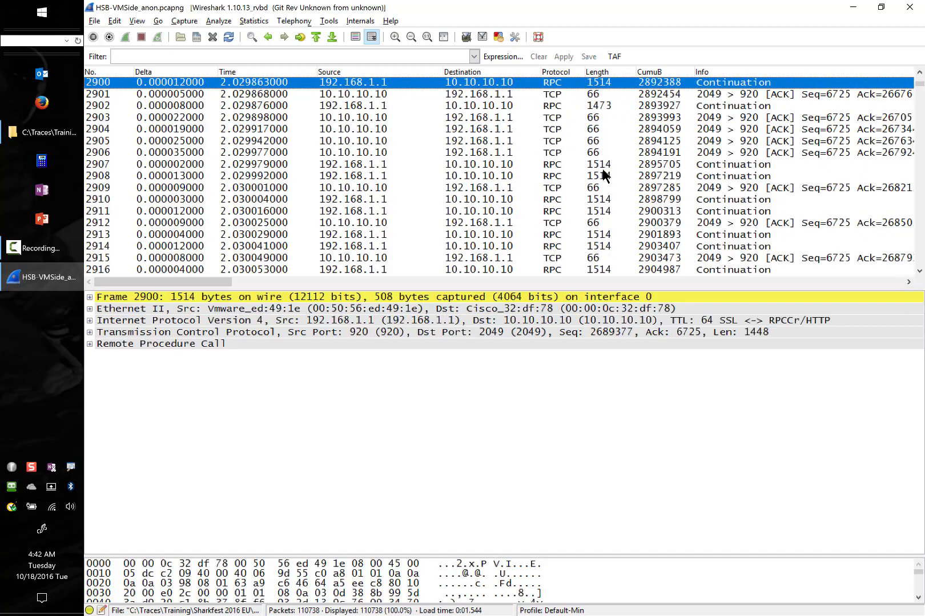
{"action": "key", "text": "Page_Down"}
{"action": "key", "text": "Page_Down"}
{"action": "key", "text": "Page_Down"}
{"action": "key", "text": "Page_Down"}
{"action": "key", "text": "Page_Down"}
{"action": "key", "text": "Page_Down"}
{"action": "key", "text": "Page_Down"}
{"action": "key", "text": "Page_Down"}
{"action": "key", "text": "Page_Down"}
{"action": "key", "text": "Page_Down"}
{"action": "key", "text": "Page_Down"}
{"action": "key", "text": "Page_Down"}
{"action": "key", "text": "Page_Down"}
{"action": "key", "text": "Page_Down"}
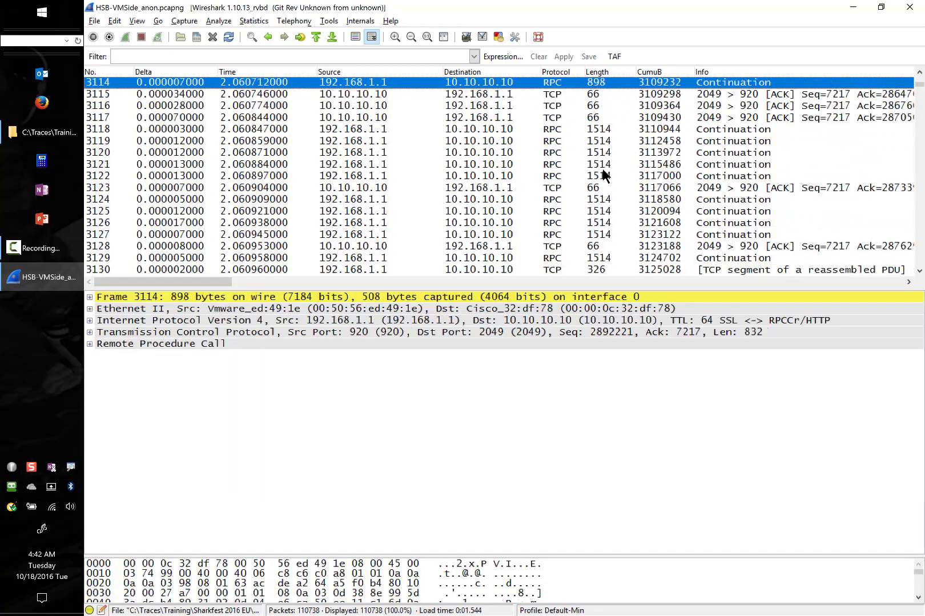
{"action": "key", "text": "Page_Down"}
{"action": "key", "text": "Page_Down"}
{"action": "key", "text": "Page_Down"}
{"action": "key", "text": "Page_Down"}
{"action": "key", "text": "Page_Down"}
{"action": "key", "text": "Page_Down"}
{"action": "key", "text": "Page_Down"}
{"action": "key", "text": "Page_Down"}
{"action": "key", "text": "Page_Down"}
{"action": "key", "text": "Page_Down"}
{"action": "key", "text": "Page_Down"}
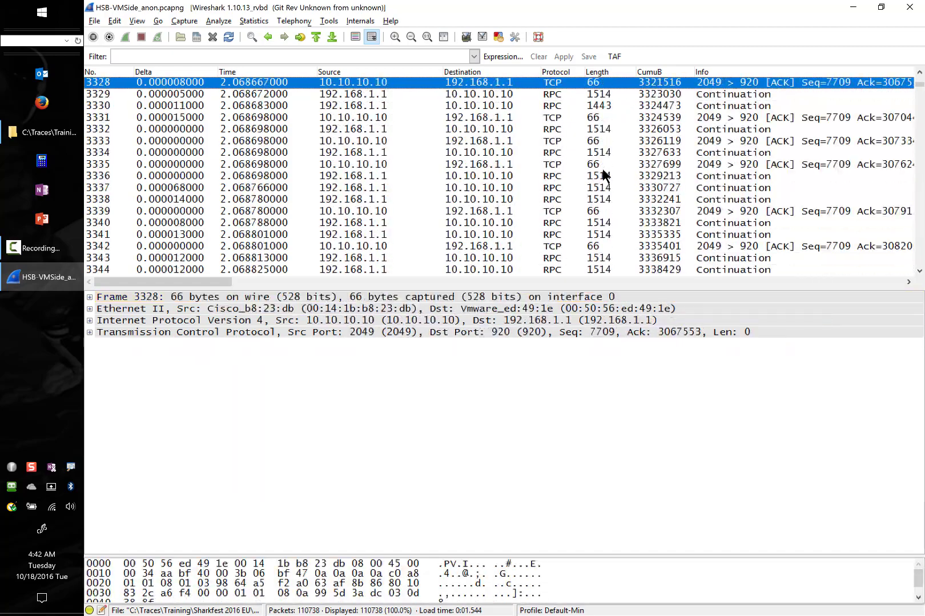
- Go back to the WRITE reply and call around packets 3282 to 3298, and compare them with the bursts up to about packet 3465
{"action": "key", "text": "Page_Up"}
{"action": "key", "text": "Page_Up"}
{"action": "key", "text": "Page_Up"}
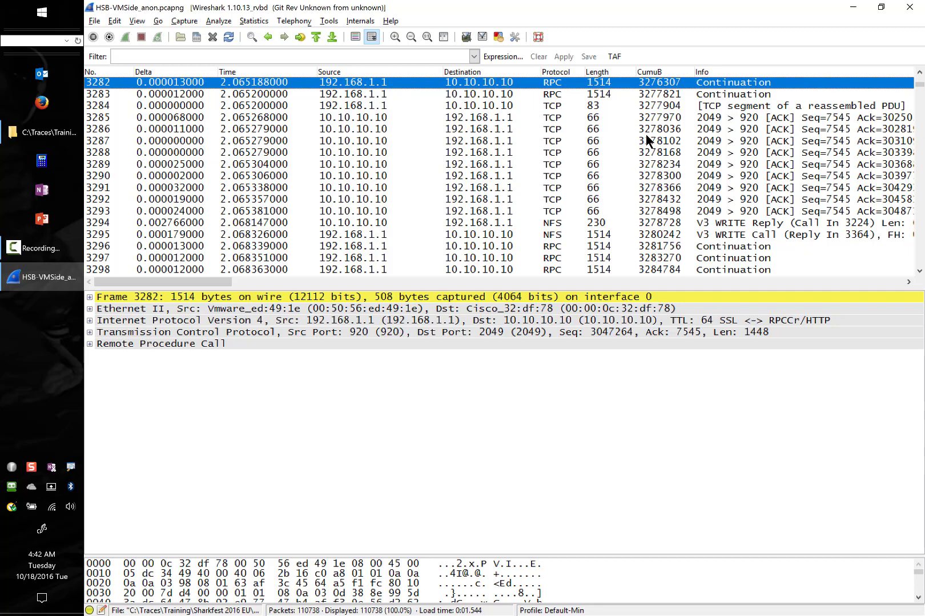
{"action": "key", "text": "Page_Down"}
{"action": "key", "text": "Page_Down"}
{"action": "key", "text": "Page_Down"}
{"action": "key", "text": "Page_Down"}
{"action": "key", "text": "Page_Down"}
{"action": "key", "text": "Page_Down"}
{"action": "key", "text": "Page_Down"}
{"action": "key", "text": "Page_Down"}
{"action": "key", "text": "Page_Down"}
{"action": "key", "text": "Page_Down"}
{"action": "key", "text": "Page_Down"}
{"action": "key", "text": "Page_Down"}
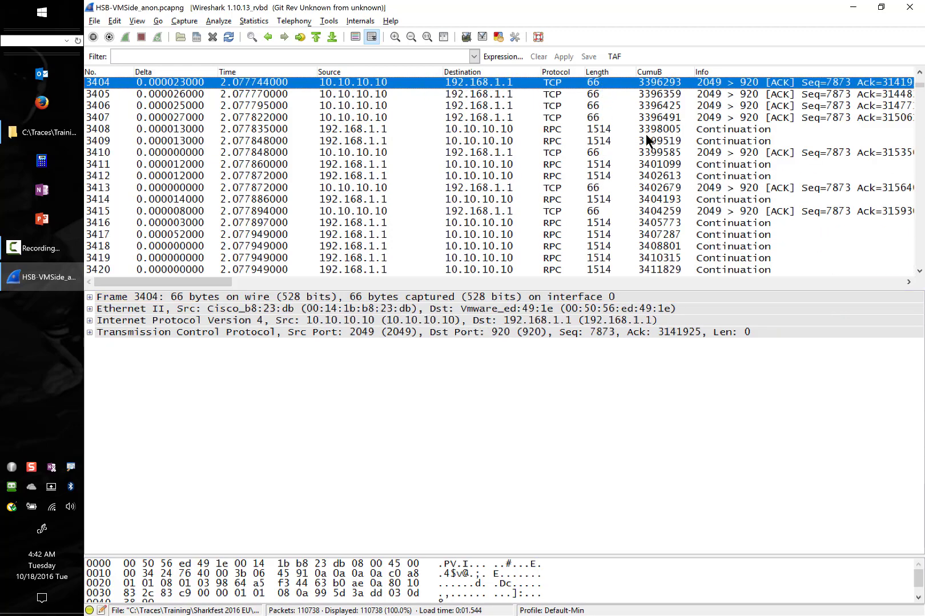
{"action": "key", "text": "Page_Up"}
{"action": "key", "text": "Page_Up"}
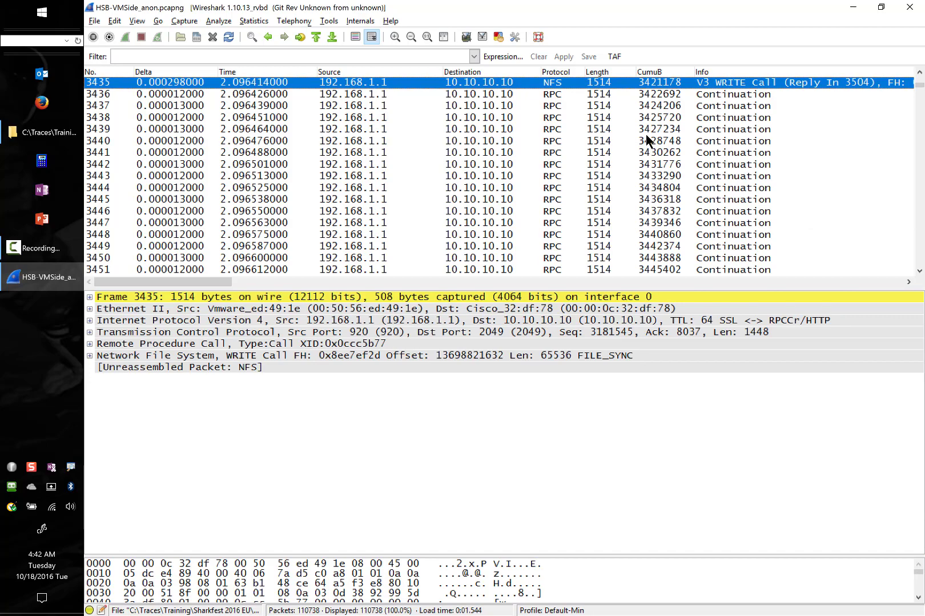
{"action": "key", "text": "Page_Down"}
{"action": "key", "text": "Page_Down"}
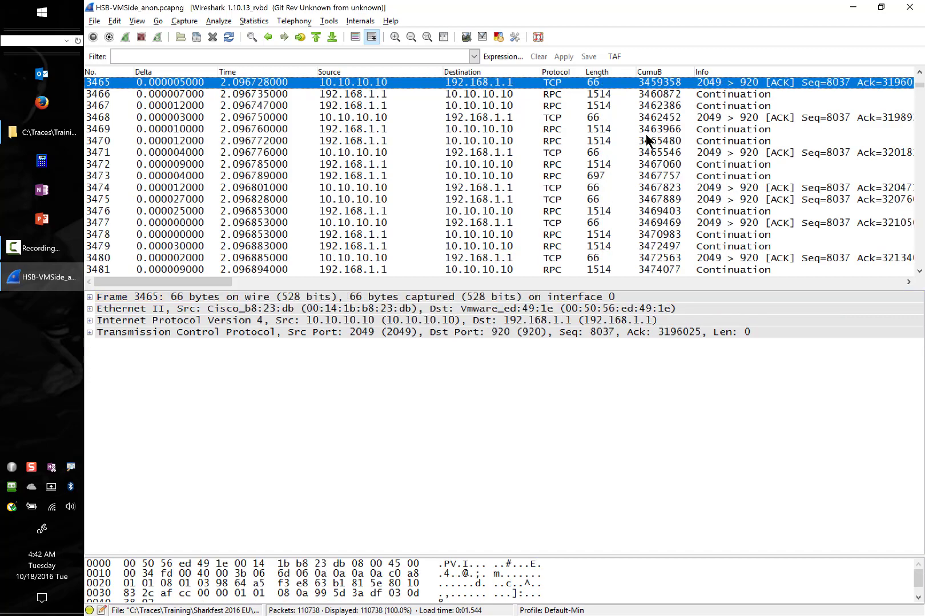
- Examine the traffic from packet 3465 onward for duplicate ACKs and retransmissions, up to about packet 3771
{"action": "key", "text": "Page_Down"}
{"action": "key", "text": "Page_Down"}
{"action": "key", "text": "Page_Down"}
{"action": "key", "text": "Page_Down"}
{"action": "key", "text": "Page_Down"}
{"action": "key", "text": "Page_Down"}
{"action": "key", "text": "Page_Down"}
{"action": "key", "text": "Page_Down"}
{"action": "key", "text": "Page_Down"}
{"action": "key", "text": "Page_Down"}
{"action": "key", "text": "Page_Down"}
{"action": "key", "text": "Page_Down"}
{"action": "key", "text": "Page_Down"}
{"action": "key", "text": "Page_Down"}
{"action": "key", "text": "Page_Down"}
{"action": "key", "text": "Page_Down"}
{"action": "key", "text": "Page_Down"}
{"action": "key", "text": "Page_Down"}
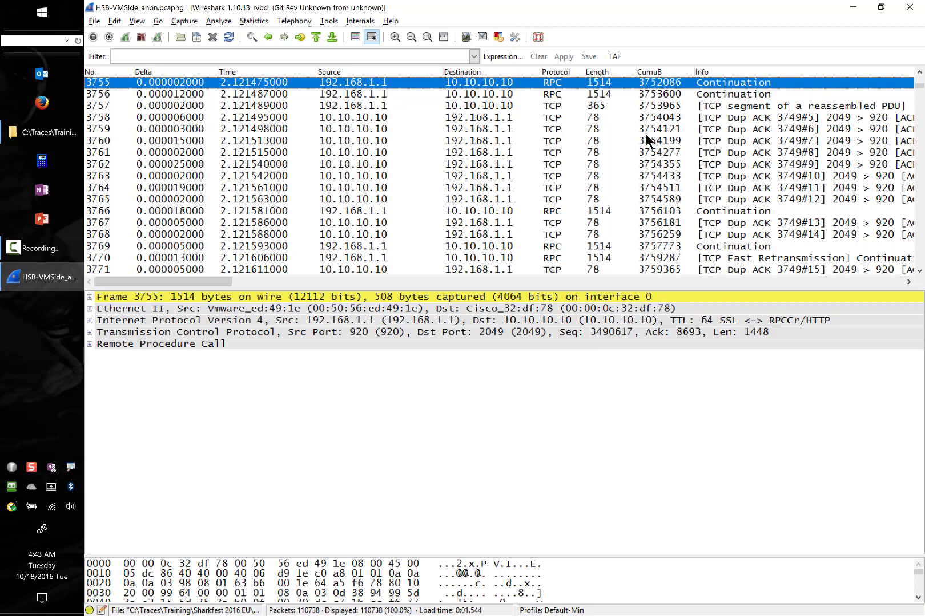
- Examine the data bursts and ACK timing after the duplicate ACKs around packet 3771, up to about packet 3985
{"action": "key", "text": "Page_Down"}
{"action": "key", "text": "Page_Down"}
{"action": "key", "text": "Page_Down"}
{"action": "key", "text": "Page_Down"}
{"action": "key", "text": "Page_Down"}
{"action": "key", "text": "Page_Down"}
{"action": "key", "text": "Page_Down"}
{"action": "key", "text": "Page_Down"}
{"action": "key", "text": "Page_Down"}
{"action": "key", "text": "Page_Down"}
{"action": "key", "text": "Page_Down"}
{"action": "key", "text": "Page_Down"}
{"action": "key", "text": "Page_Down"}
{"action": "key", "text": "Page_Down"}
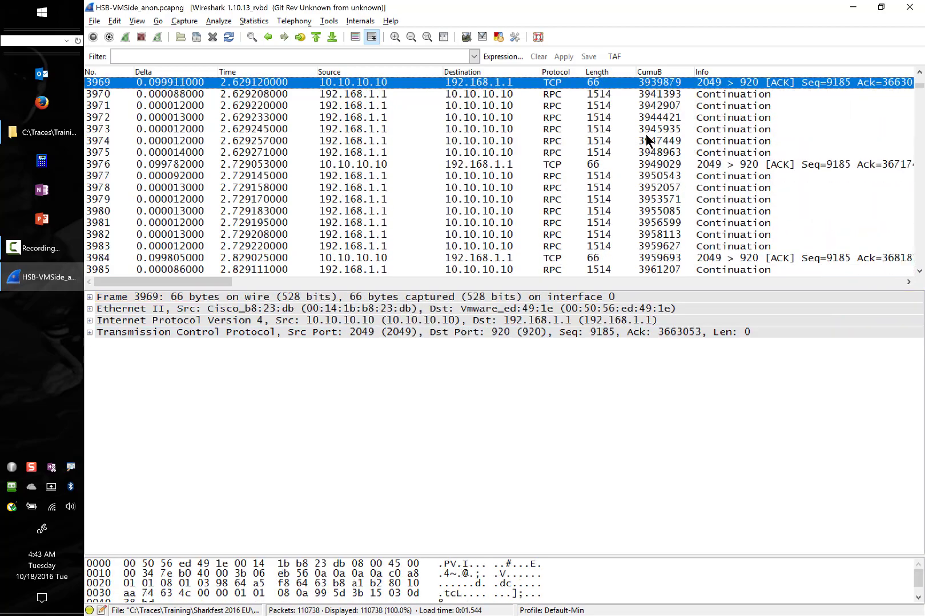
- Examine how data segments and delayed ACKs alternate from packet 3985 to the WRITE reply and call around packet 4505
{"action": "key", "text": "Page_Down"}
{"action": "key", "text": "Page_Down"}
{"action": "key", "text": "Page_Down"}
{"action": "key", "text": "Page_Down"}
{"action": "key", "text": "Page_Down"}
{"action": "key", "text": "Page_Down"}
{"action": "key", "text": "Page_Down"}
{"action": "key", "text": "Page_Down"}
{"action": "key", "text": "Page_Down"}
{"action": "key", "text": "Page_Down"}
{"action": "key", "text": "Page_Down"}
{"action": "key", "text": "Page_Down"}
{"action": "key", "text": "Page_Down"}
{"action": "key", "text": "Page_Down"}
{"action": "key", "text": "Page_Down"}
{"action": "key", "text": "Page_Down"}
{"action": "key", "text": "Page_Down"}
{"action": "key", "text": "Page_Down"}
{"action": "key", "text": "Page_Down"}
{"action": "key", "text": "Page_Down"}
{"action": "key", "text": "Page_Down"}
{"action": "key", "text": "Page_Down"}
{"action": "key", "text": "Page_Down"}
{"action": "key", "text": "Page_Down"}
{"action": "key", "text": "Page_Down"}
{"action": "key", "text": "Page_Down"}
{"action": "key", "text": "Page_Down"}
{"action": "key", "text": "Page_Down"}
{"action": "key", "text": "Page_Down"}
{"action": "key", "text": "Page_Down"}
{"action": "key", "text": "Page_Down"}
{"action": "key", "text": "Page_Down"}
{"action": "key", "text": "Page_Down"}
{"action": "key", "text": "Page_Down"}
{"action": "key", "text": "Page_Down"}
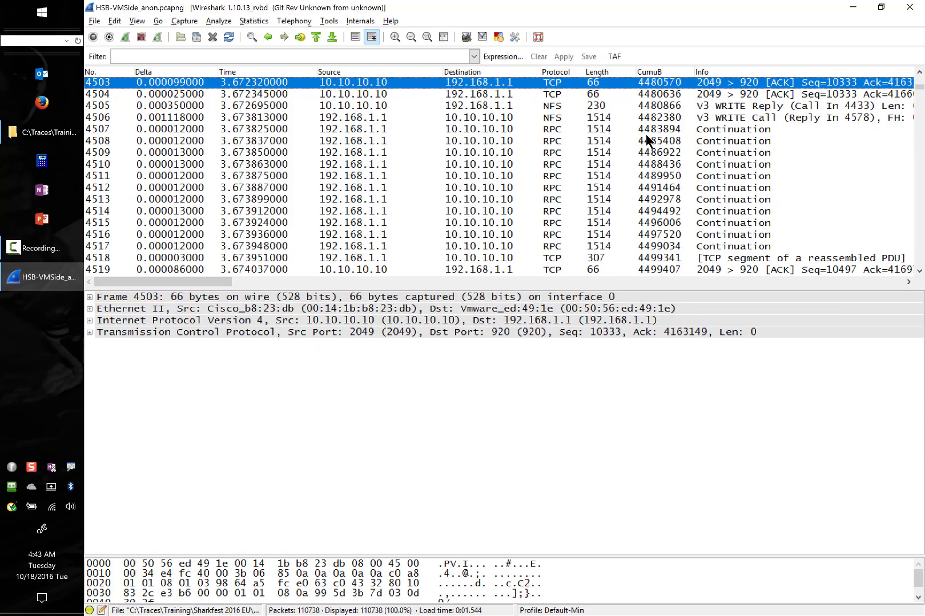
- Examine the write bursts and their ACK timing from packet 4519 to about packet 4840
{"action": "key", "text": "Page_Down"}
{"action": "key", "text": "Page_Down"}
{"action": "key", "text": "Page_Down"}
{"action": "key", "text": "Page_Down"}
{"action": "key", "text": "Page_Down"}
{"action": "key", "text": "Page_Down"}
{"action": "key", "text": "Page_Down"}
{"action": "key", "text": "Page_Down"}
{"action": "key", "text": "Page_Down"}
{"action": "key", "text": "Page_Down"}
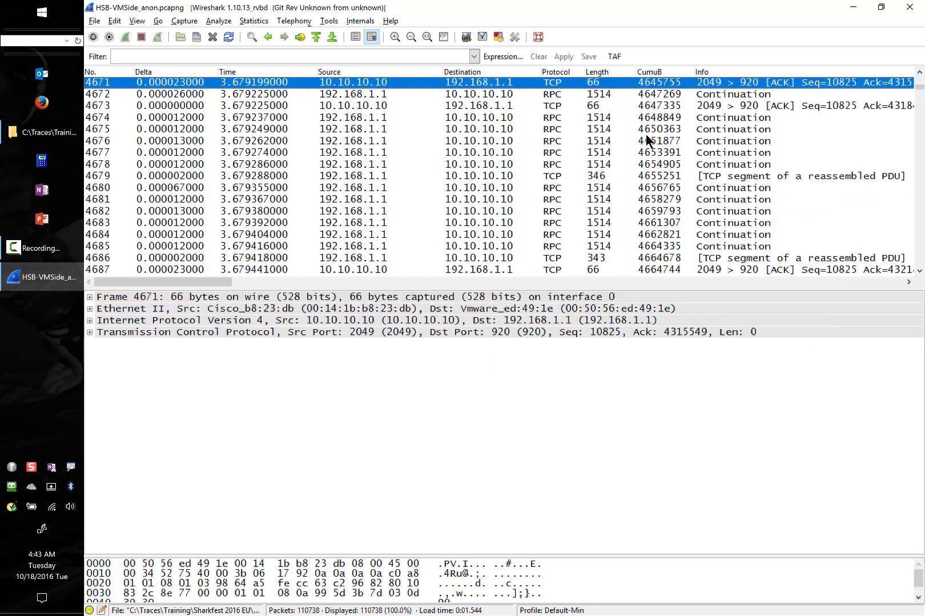
{"action": "key", "text": "Page_Down"}
{"action": "key", "text": "Page_Down"}
{"action": "key", "text": "Page_Down"}
{"action": "key", "text": "Page_Down"}
{"action": "key", "text": "Page_Down"}
{"action": "key", "text": "Page_Down"}
{"action": "key", "text": "Page_Down"}
{"action": "key", "text": "Page_Down"}
{"action": "key", "text": "Page_Down"}
{"action": "key", "text": "Page_Down"}
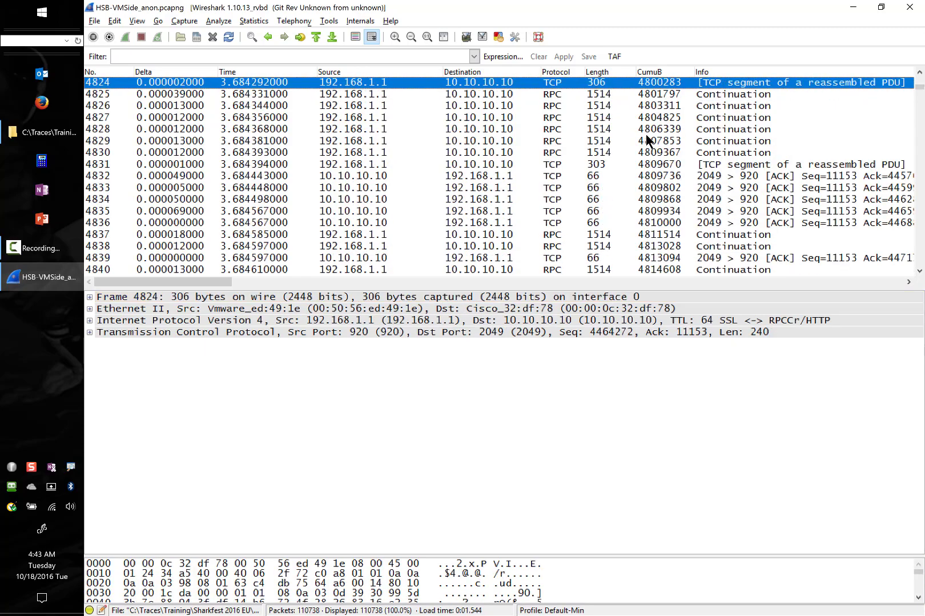
- Examine the traffic from packet 4840 to just past the WRITE reply and call at packets 5006 and 5007
{"action": "key", "text": "Page_Down"}
{"action": "key", "text": "Page_Down"}
{"action": "key", "text": "Page_Down"}
{"action": "key", "text": "Page_Down"}
{"action": "key", "text": "Page_Down"}
{"action": "key", "text": "Page_Down"}
{"action": "key", "text": "Page_Down"}
{"action": "key", "text": "Page_Down"}
{"action": "key", "text": "Page_Down"}
{"action": "key", "text": "Page_Down"}
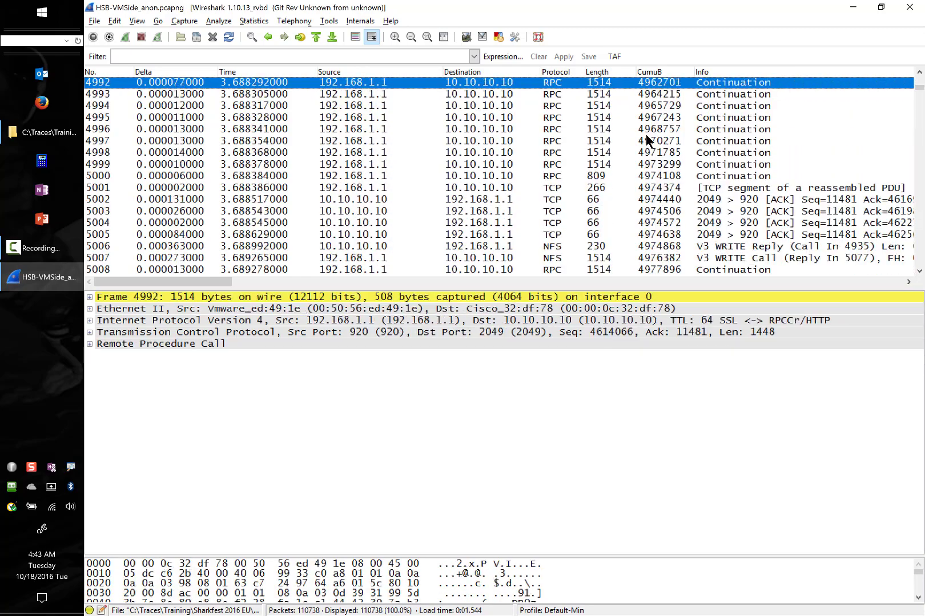
{"action": "key", "text": "Page_Down"}
{"action": "key", "text": "Page_Down"}
{"action": "key", "text": "Page_Up"}
{"action": "key", "text": "Page_Up"}
- Filter the capture by tcp.analysis.flags and look through the duplicate ACKs and retransmissions up to about packet 19408
{"action": "left_click", "coordinate": [612, 56]}
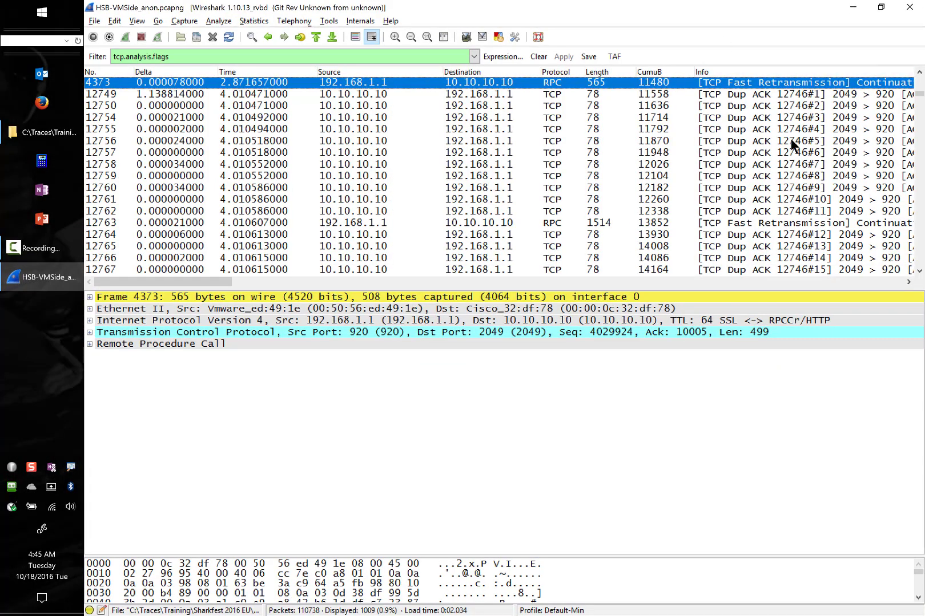
{"action": "scroll", "coordinate": [792, 145], "scroll_direction": "down", "scroll_amount": 8}
{"action": "scroll", "coordinate": [793, 145], "scroll_direction": "down", "scroll_amount": 5}
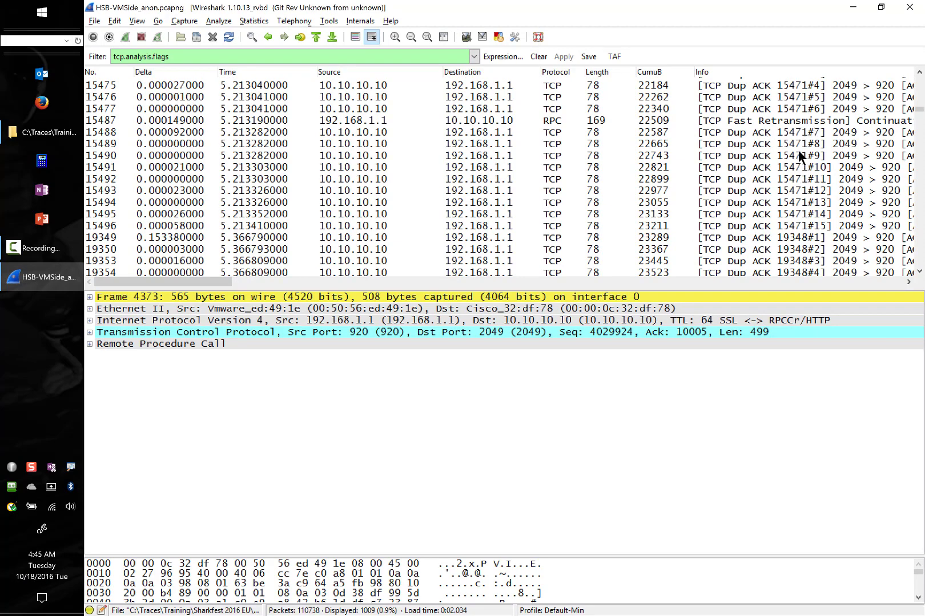
{"action": "scroll", "coordinate": [801, 157], "scroll_direction": "down", "scroll_amount": 8}
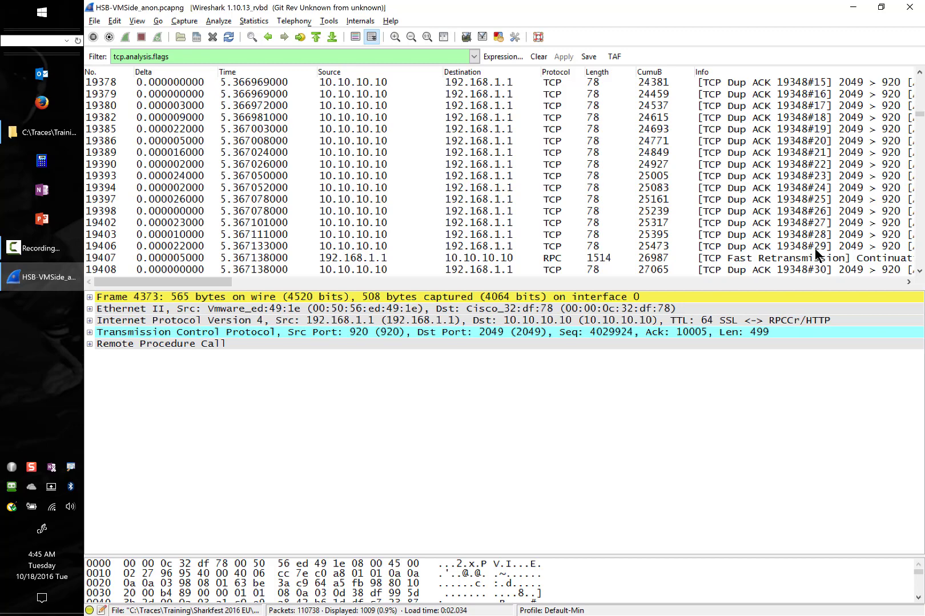
{"action": "scroll", "coordinate": [812, 200], "scroll_direction": "up", "scroll_amount": 7}
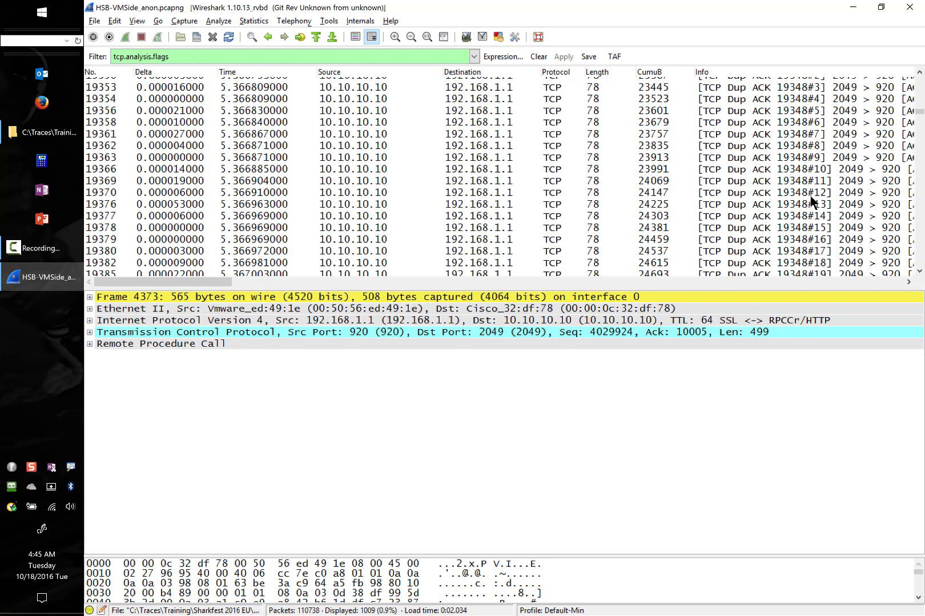
- Go through the duplicate ACKs for packet 19348 one by one from packet 19349 to the fast retransmission at packet 19407
{"action": "left_click", "coordinate": [825, 181]}
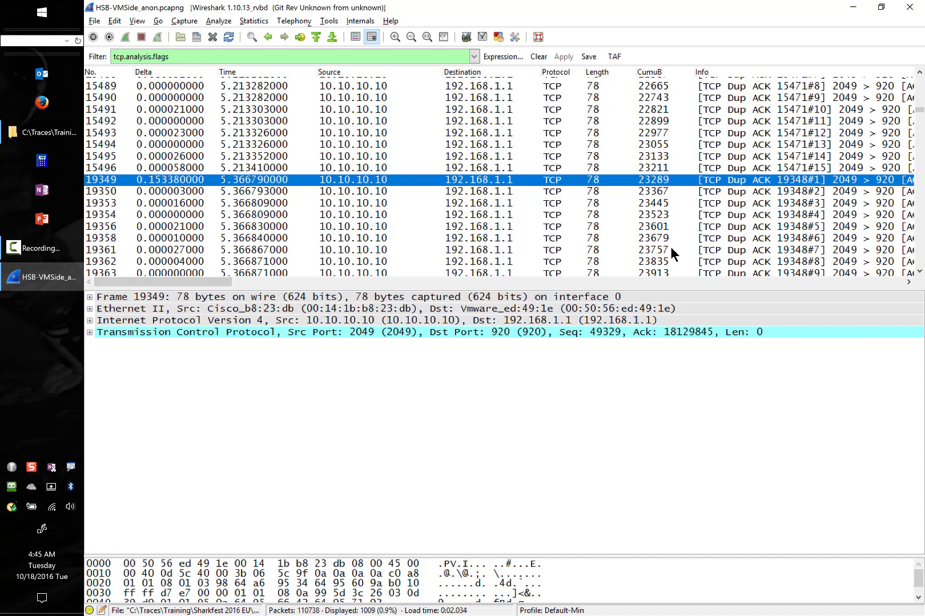
{"action": "left_click", "coordinate": [812, 192]}
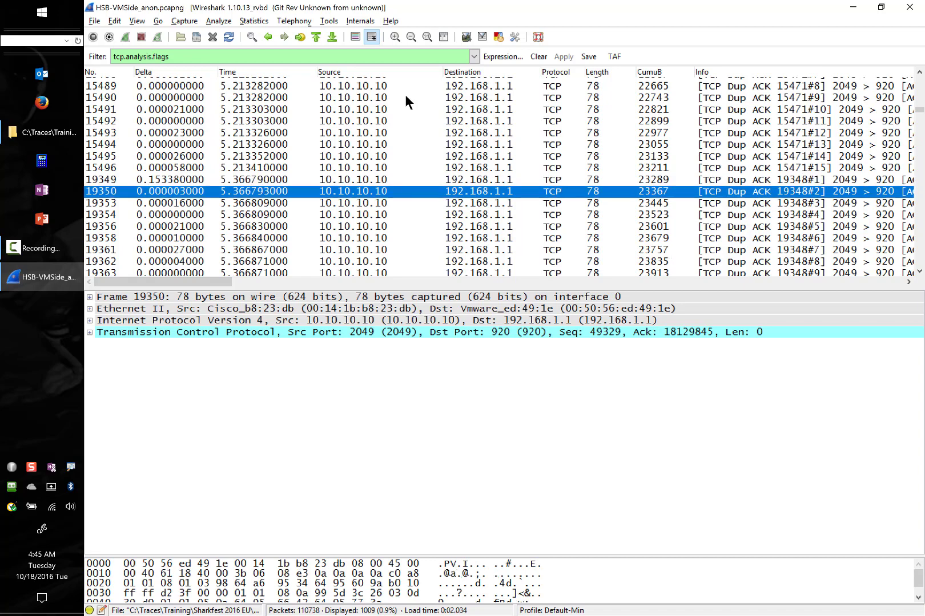
{"action": "key", "text": "Down"}
{"action": "key", "text": "Down"}
{"action": "key", "text": "Down"}
{"action": "key", "text": "Down"}
{"action": "key", "text": "Down"}
{"action": "key", "text": "Down"}
{"action": "key", "text": "Down"}
{"action": "key", "text": "Down"}
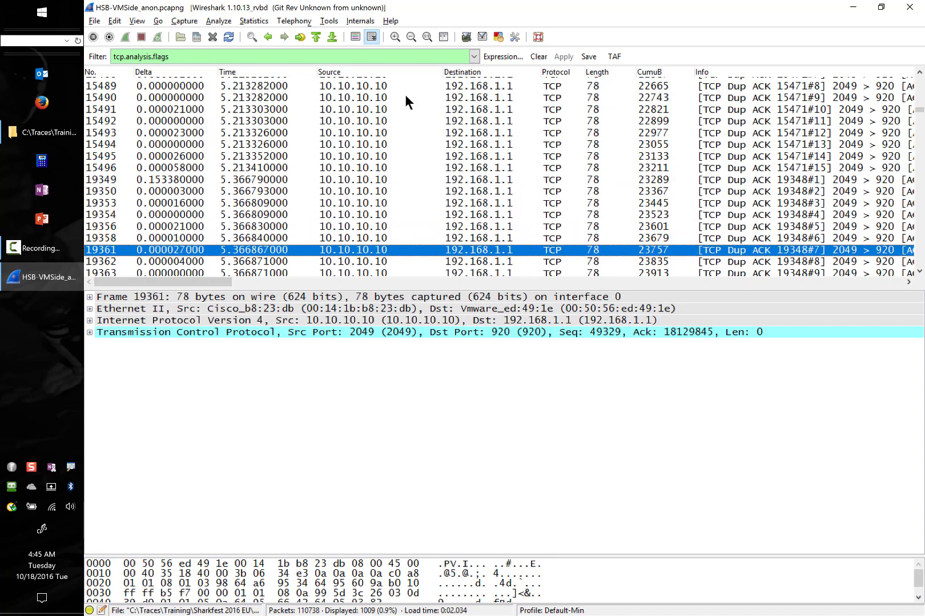
{"action": "key", "text": "Down"}
{"action": "key", "text": "Down"}
{"action": "key", "text": "Down"}
{"action": "key", "text": "Down"}
{"action": "key", "text": "Down"}
{"action": "key", "text": "Down"}
{"action": "key", "text": "Down"}
{"action": "key", "text": "Down"}
{"action": "key", "text": "Down"}
{"action": "key", "text": "Down"}
{"action": "key", "text": "Down"}
{"action": "key", "text": "Down"}
{"action": "key", "text": "Down"}
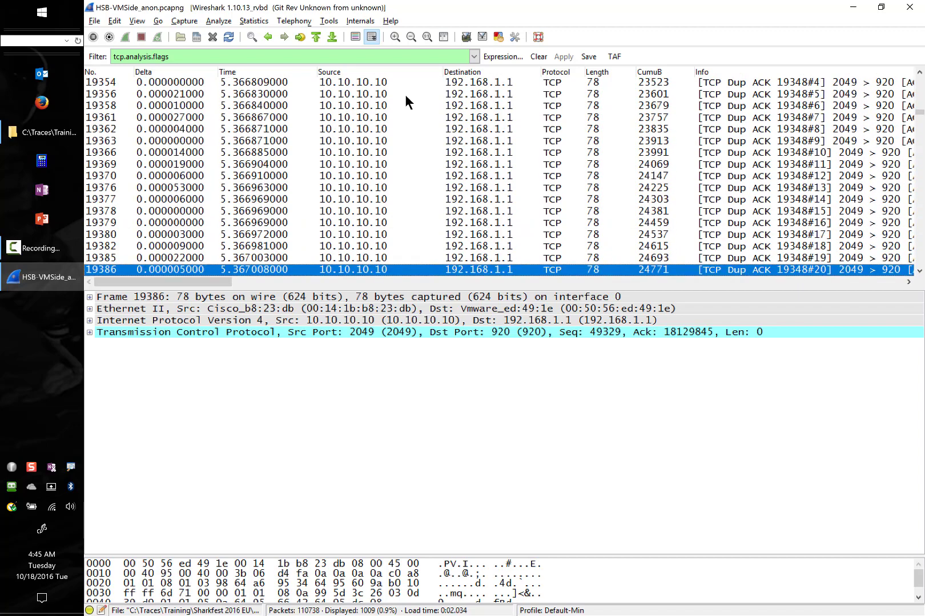
{"action": "key", "text": "Down"}
{"action": "key", "text": "Down"}
{"action": "key", "text": "Down"}
{"action": "key", "text": "Down"}
{"action": "key", "text": "Down"}
{"action": "key", "text": "Down"}
{"action": "key", "text": "Down"}
{"action": "key", "text": "Down"}
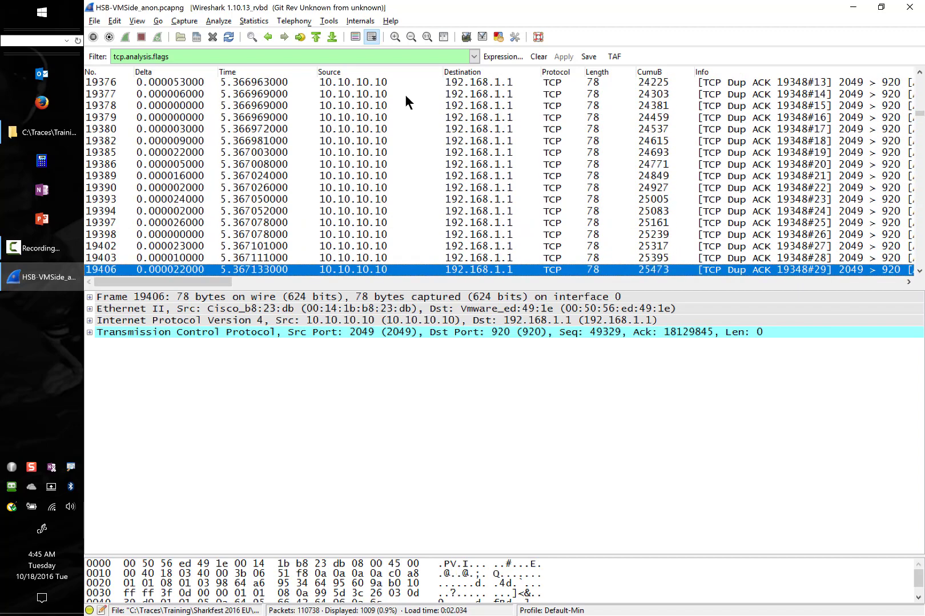
{"action": "key", "text": "Up"}
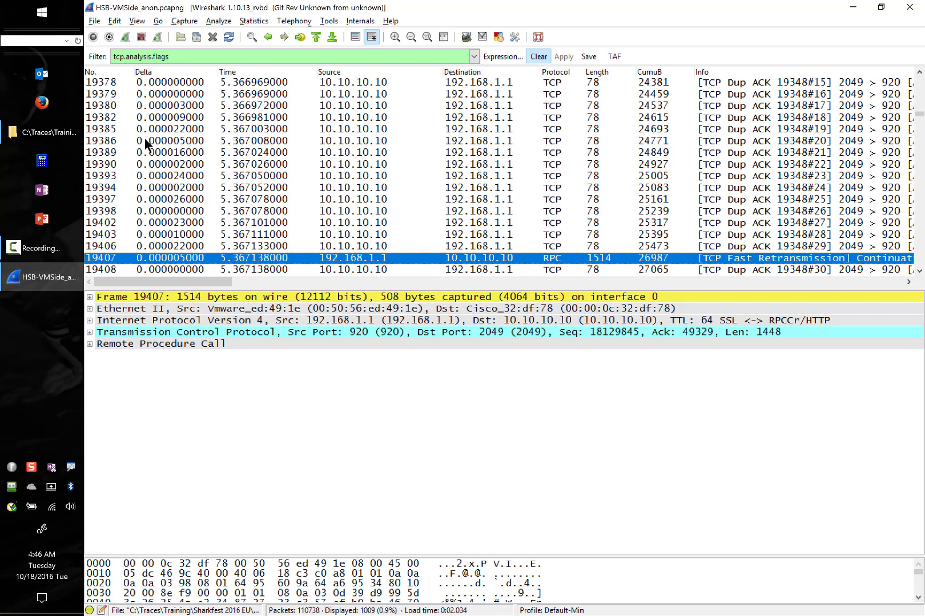
- Clear the display filter and sort all packets by ascending Delta, showing the end with the largest values
{"action": "left_click", "coordinate": [539, 57]}
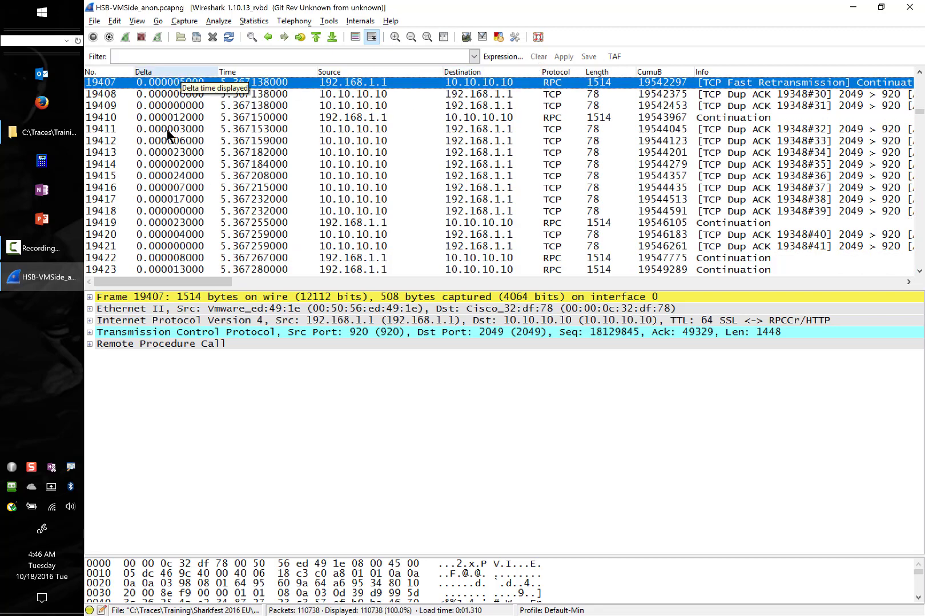
{"action": "left_click", "coordinate": [173, 73]}
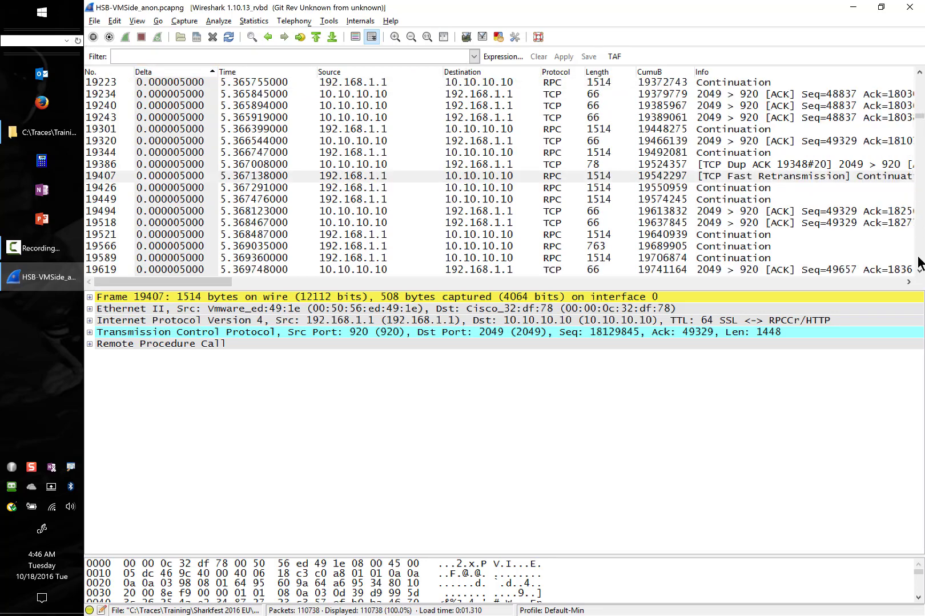
{"action": "left_click_drag", "start_coordinate": [920, 118], "coordinate": [918, 264]}
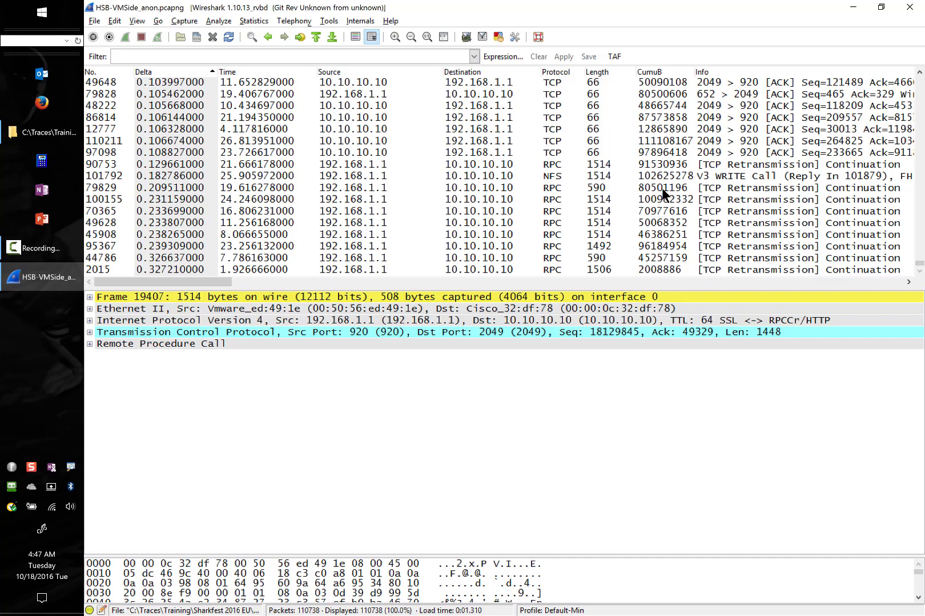
- Examine the server ACKs with deltas of about 0.1 s, including packets 70379 and 410
{"action": "scroll", "coordinate": [660, 195], "scroll_direction": "up", "scroll_amount": 10}
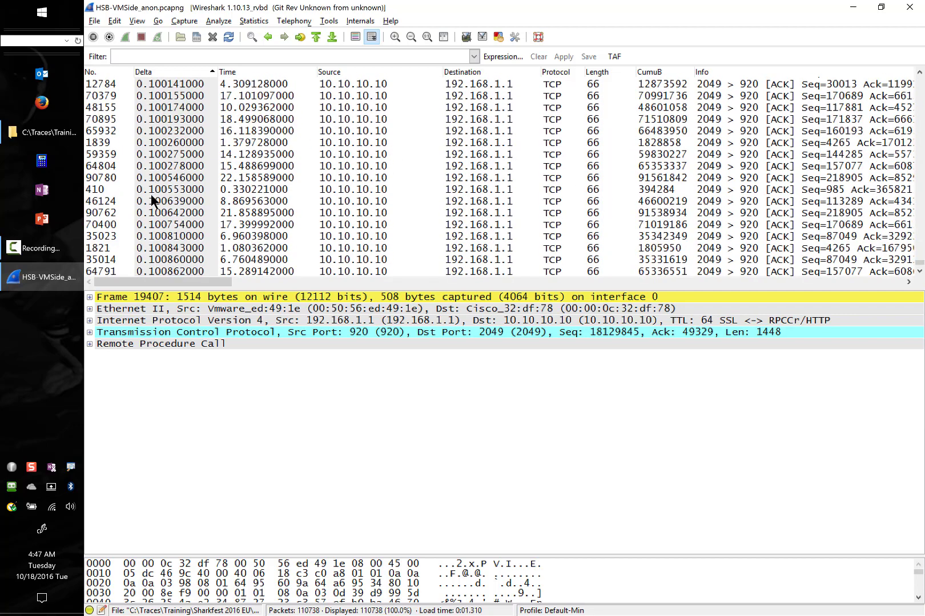
{"action": "left_click", "coordinate": [328, 96]}
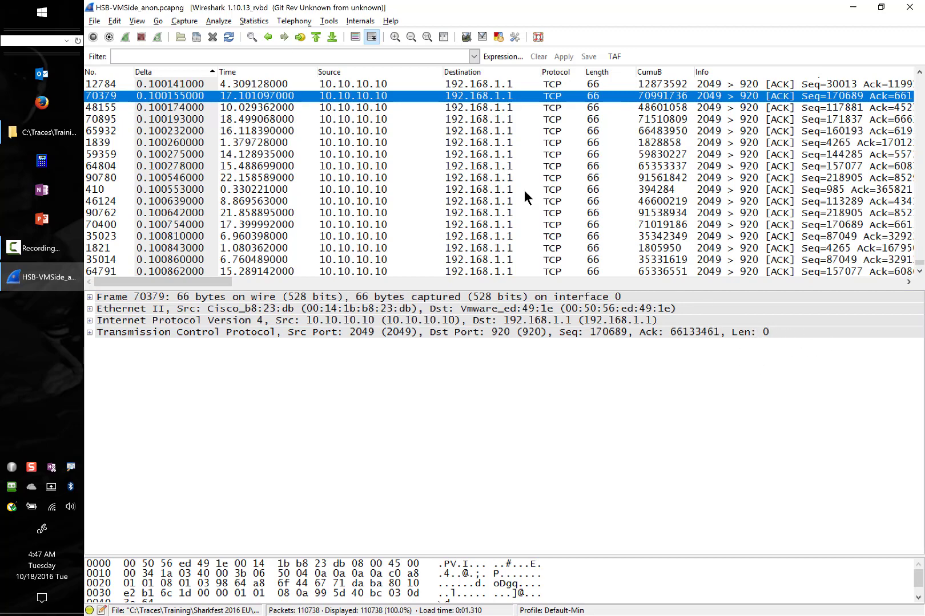
{"action": "left_click", "coordinate": [555, 190]}
{"action": "scroll", "coordinate": [557, 190], "scroll_direction": "up", "scroll_amount": 10}
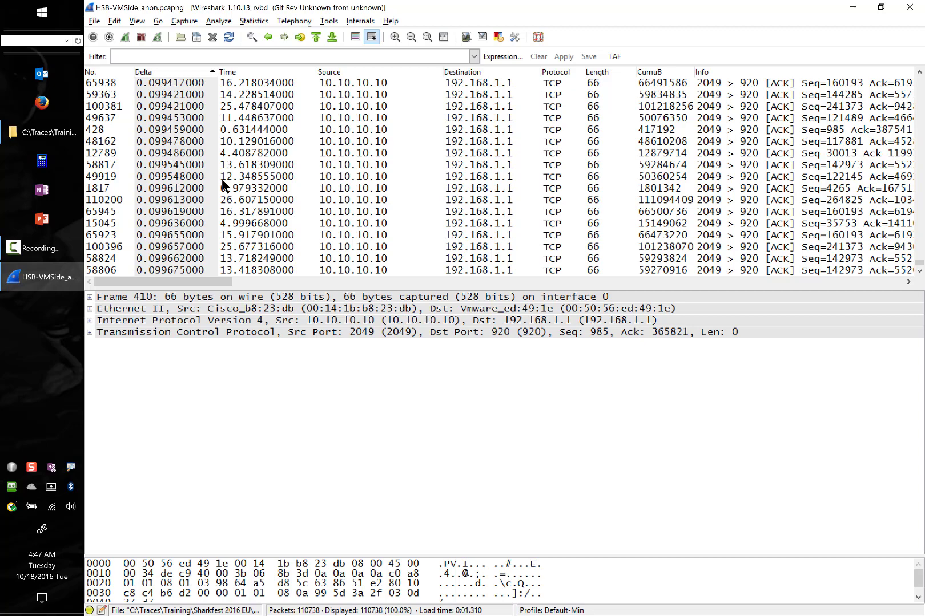
{"action": "scroll", "coordinate": [225, 186], "scroll_direction": "up", "scroll_amount": 5}
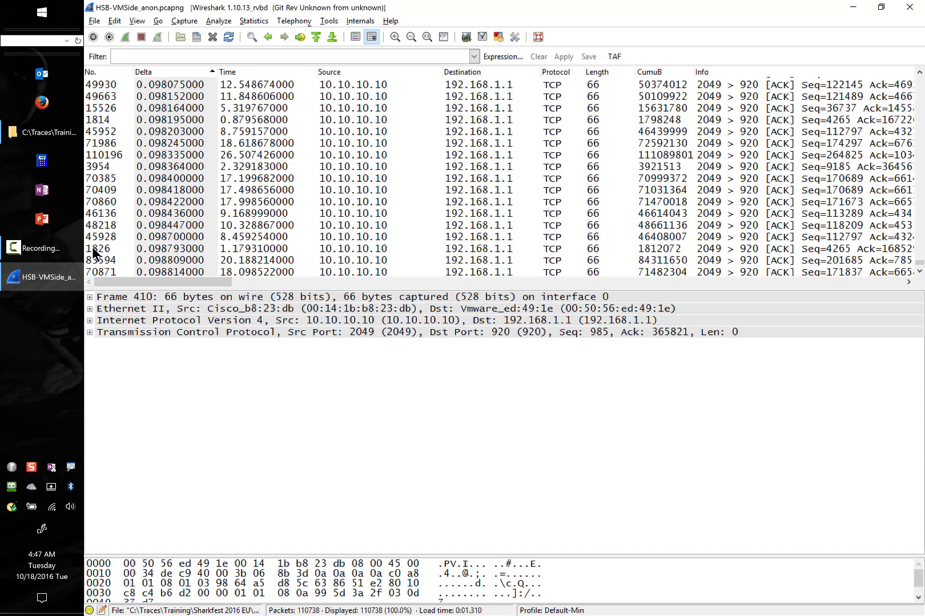
{"action": "left_click", "coordinate": [39, 249]}
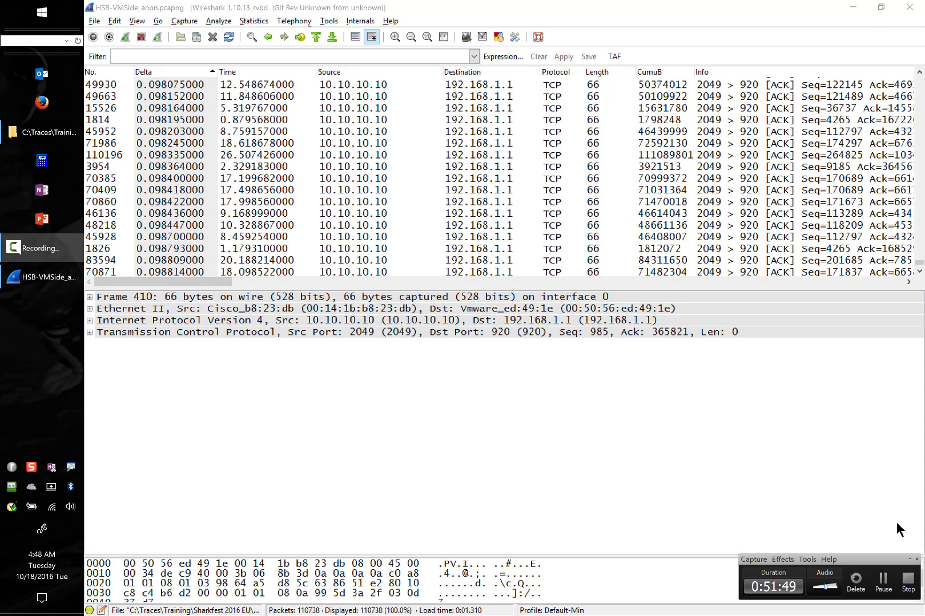
{"action": "left_click", "coordinate": [883, 580]}
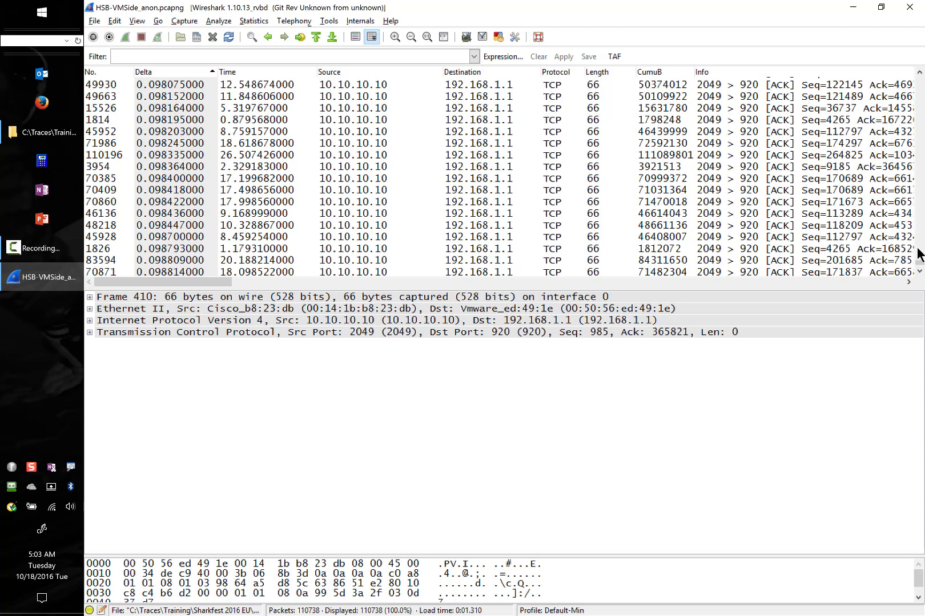
- Compare the shorter WRITE call deltas with the longest ones, and inspect the TCP retransmissions from packet 79829 to packet 2015
{"action": "scroll", "coordinate": [460, 131], "scroll_direction": "up", "scroll_amount": 10}
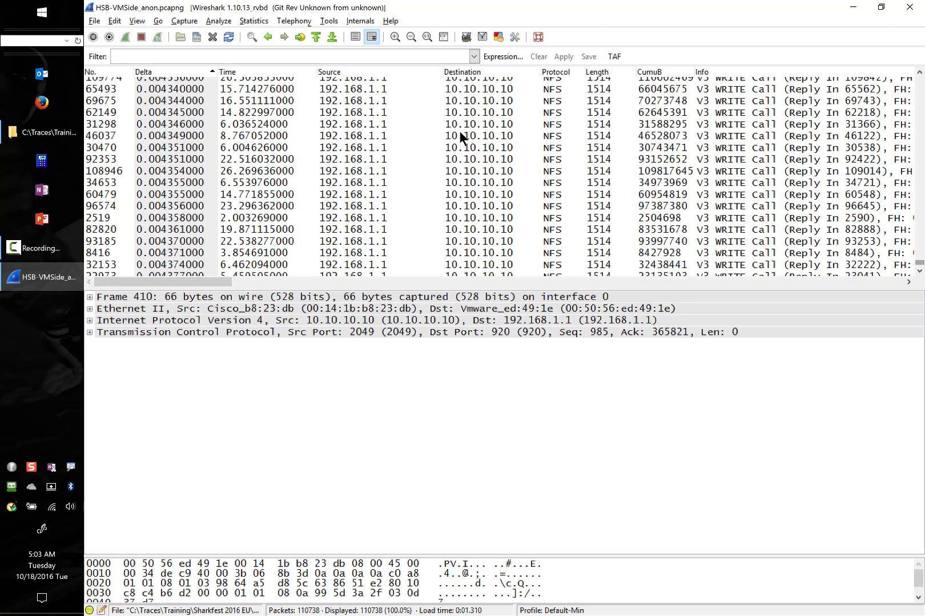
{"action": "scroll", "coordinate": [460, 133], "scroll_direction": "down", "scroll_amount": 10}
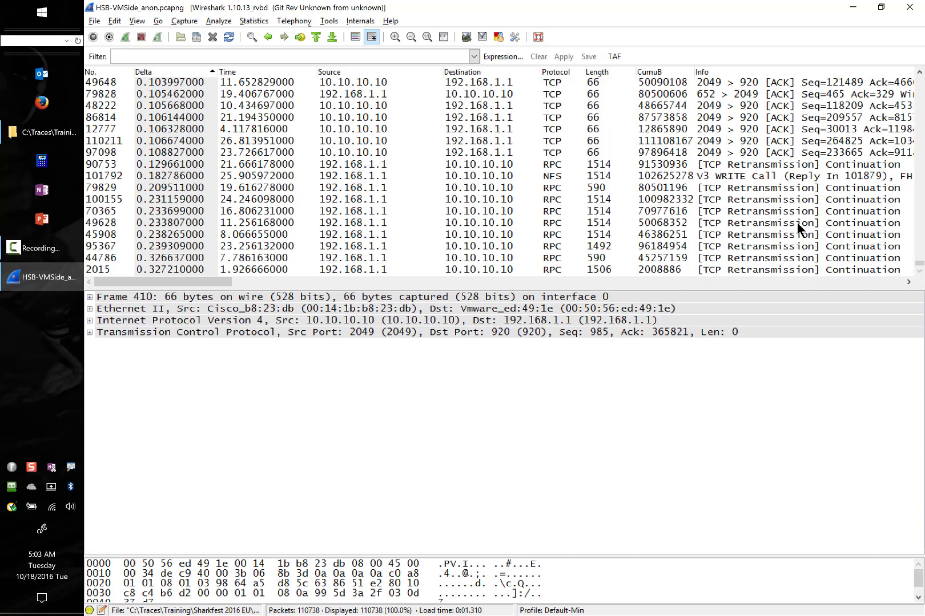
{"action": "left_click", "coordinate": [749, 189]}
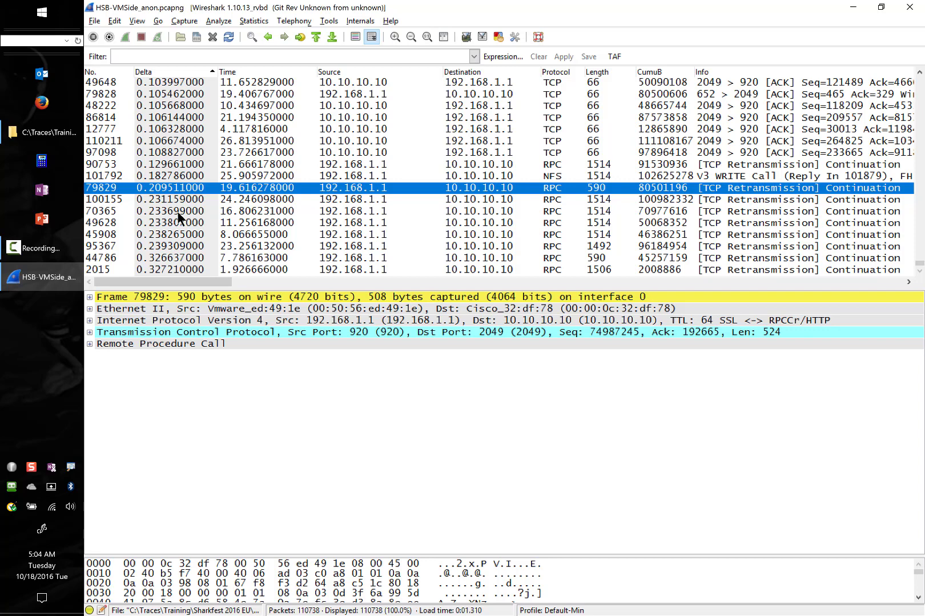
{"action": "left_click", "coordinate": [667, 201]}
{"action": "key", "text": "Down"}
{"action": "key", "text": "Down"}
{"action": "key", "text": "Down"}
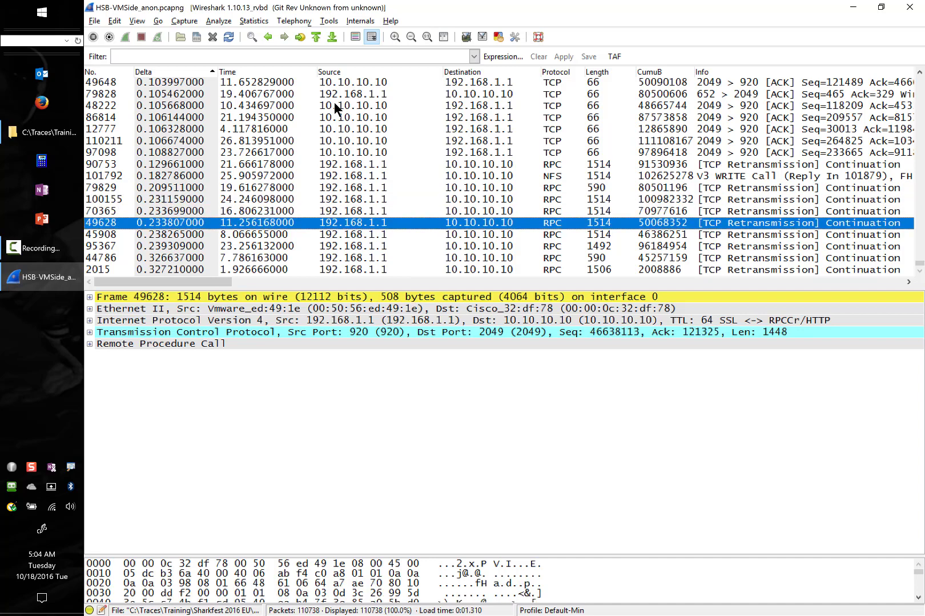
{"action": "key", "text": "Down"}
{"action": "key", "text": "Down"}
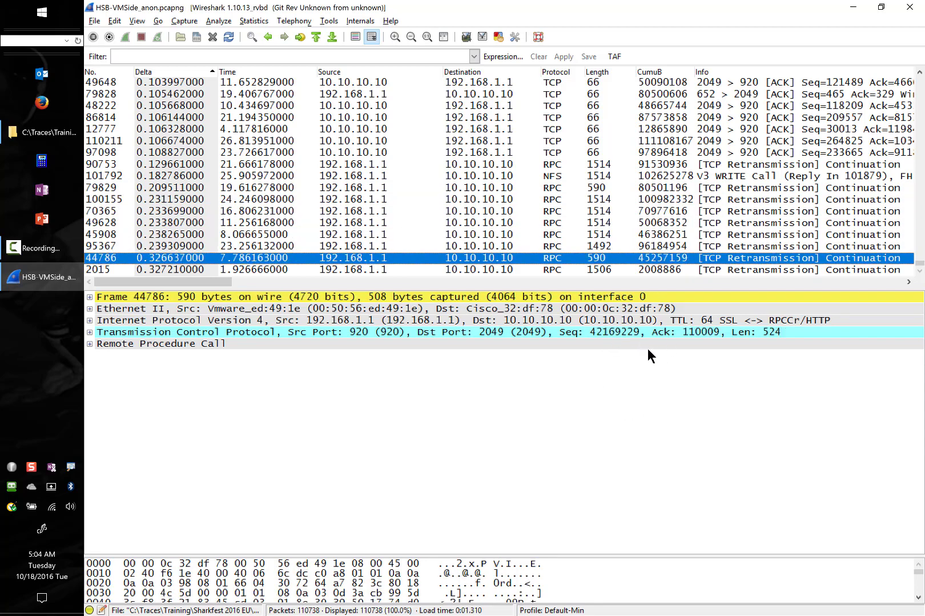
{"action": "key", "text": "Down"}
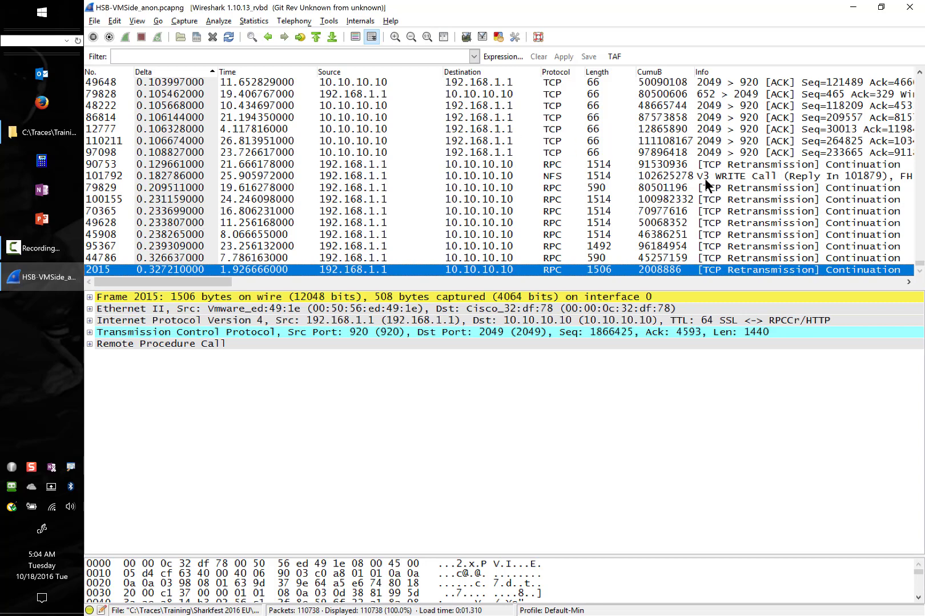
{"action": "left_click", "coordinate": [720, 191]}
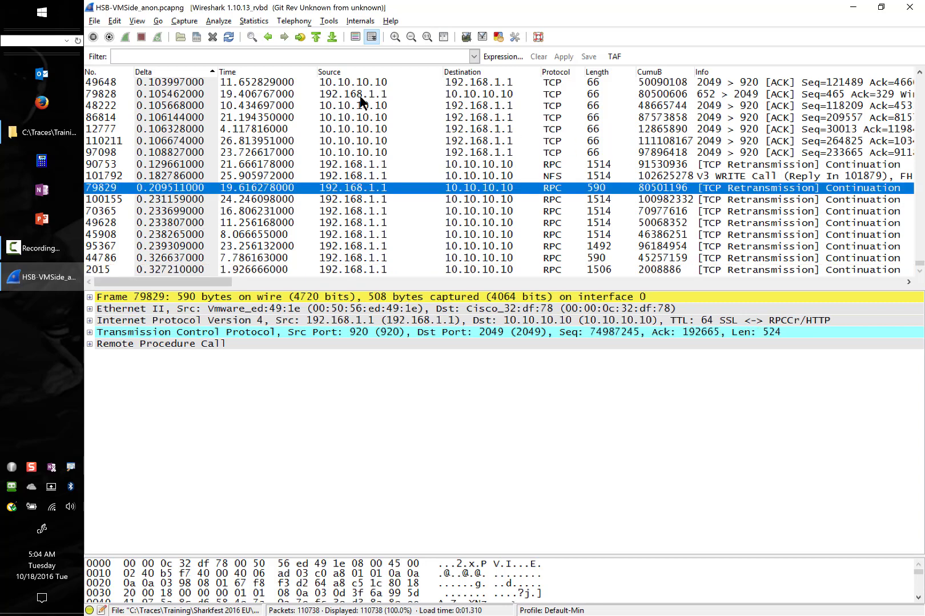
{"action": "key", "text": "End"}
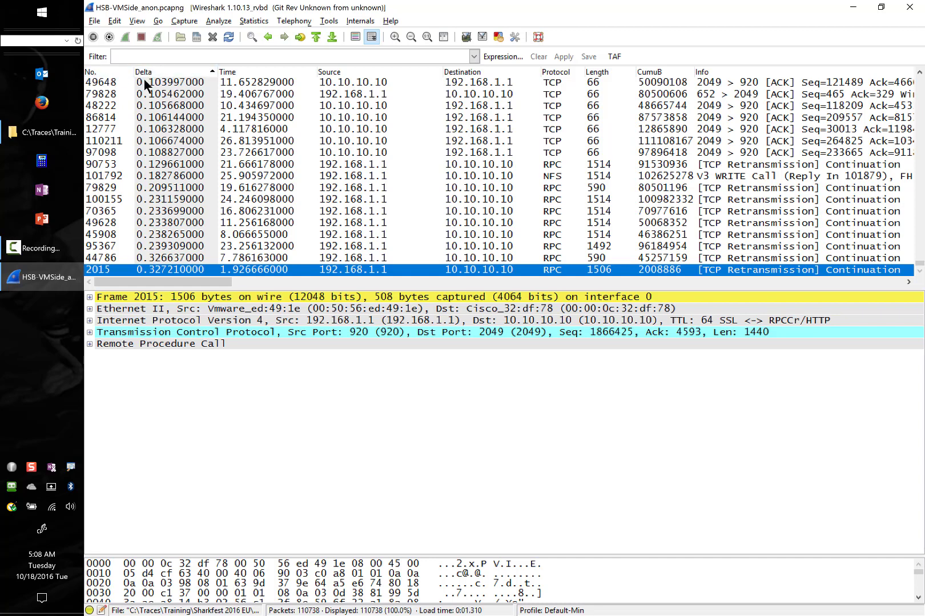
- Sort the packets by number again and filter the capture by tcp.analysis.flags
{"action": "left_click", "coordinate": [109, 74]}
{"action": "left_click", "coordinate": [613, 56]}
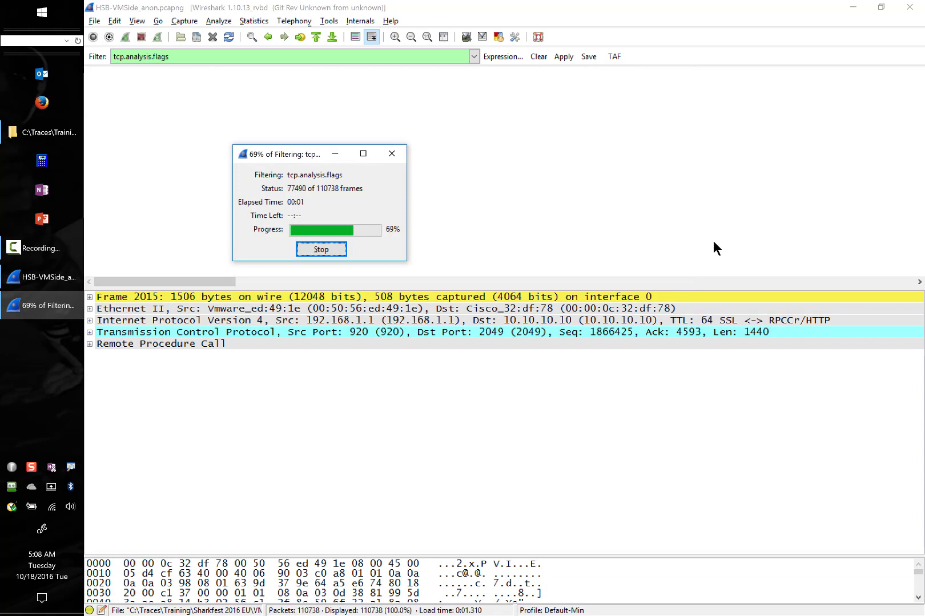
{"action": "scroll", "coordinate": [663, 197], "scroll_direction": "down", "scroll_amount": 8}
{"action": "scroll", "coordinate": [662, 196], "scroll_direction": "up", "scroll_amount": 3}
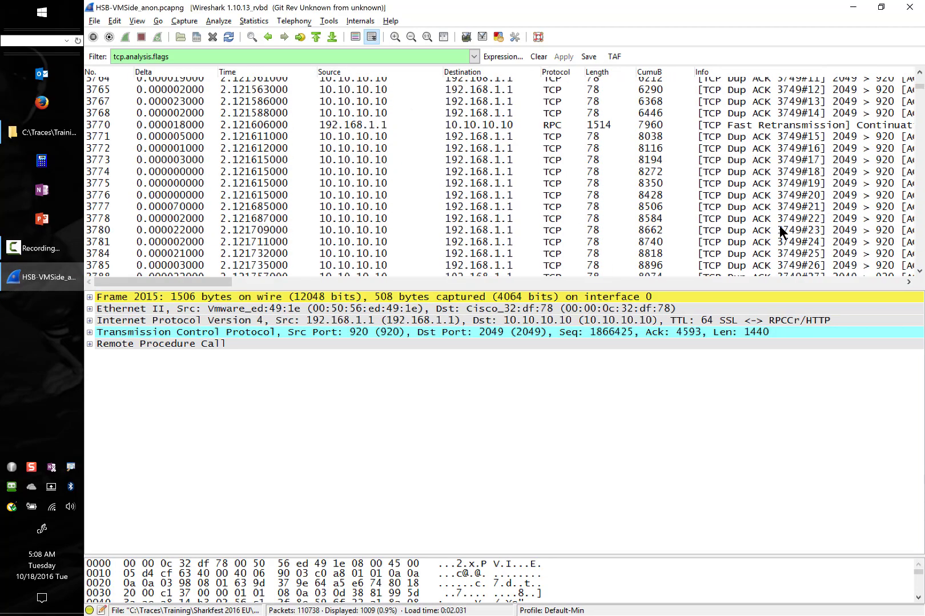
- Go through the duplicate ACKs for packet 3749 from packet 3777 to packet 3785
{"action": "left_click", "coordinate": [813, 206]}
{"action": "key", "text": "Down"}
{"action": "key", "text": "Down"}
{"action": "key", "text": "Down"}
{"action": "key", "text": "Down"}
{"action": "key", "text": "Down"}
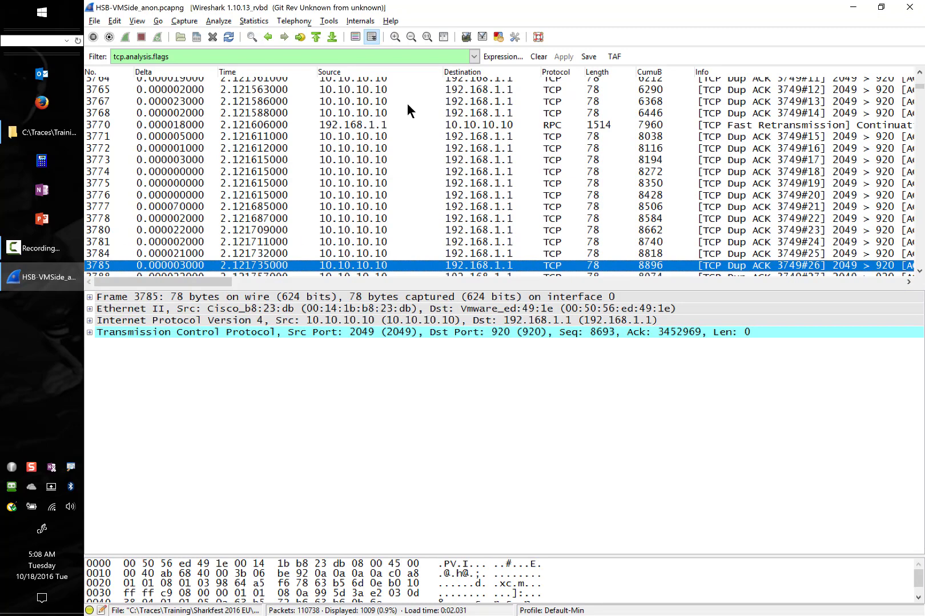
- Go back up through the duplicate ACKs for packet 3749, from packet 3785 to packet 3750
{"action": "key", "text": "Up"}
{"action": "key", "text": "Up"}
{"action": "key", "text": "Up"}
{"action": "key", "text": "Up"}
{"action": "key", "text": "Up"}
{"action": "key", "text": "Up"}
{"action": "key", "text": "Up"}
{"action": "key", "text": "Up"}
{"action": "key", "text": "Up"}
{"action": "key", "text": "Up"}
{"action": "key", "text": "Up"}
{"action": "key", "text": "Up"}
{"action": "key", "text": "Up"}
{"action": "key", "text": "Up"}
{"action": "key", "text": "Up"}
{"action": "key", "text": "Up"}
{"action": "key", "text": "Up"}
{"action": "key", "text": "Up"}
{"action": "key", "text": "Up"}
{"action": "key", "text": "Up"}
{"action": "key", "text": "Up"}
{"action": "key", "text": "Up"}
{"action": "key", "text": "Up"}
{"action": "key", "text": "Up"}
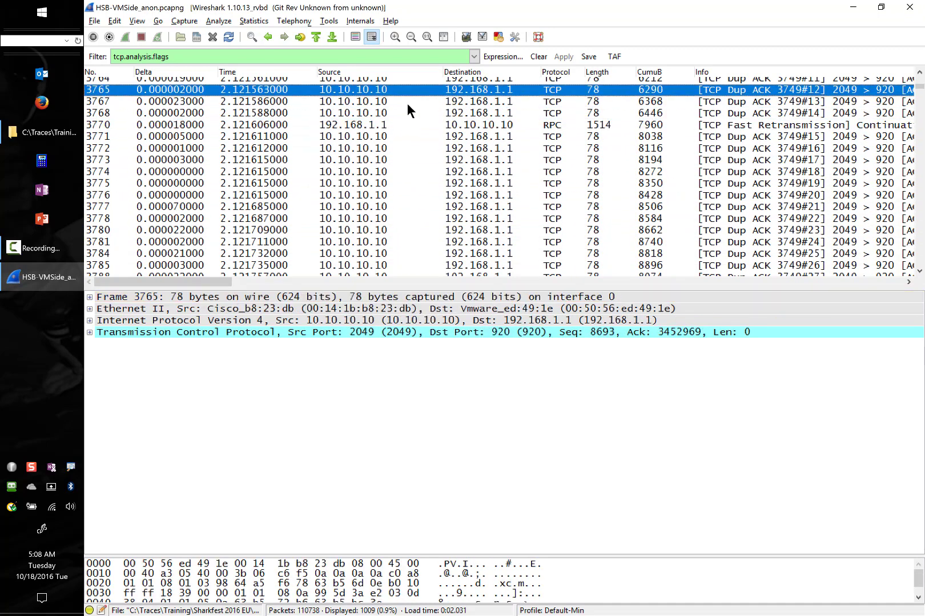
{"action": "key", "text": "Up"}
{"action": "key", "text": "Up"}
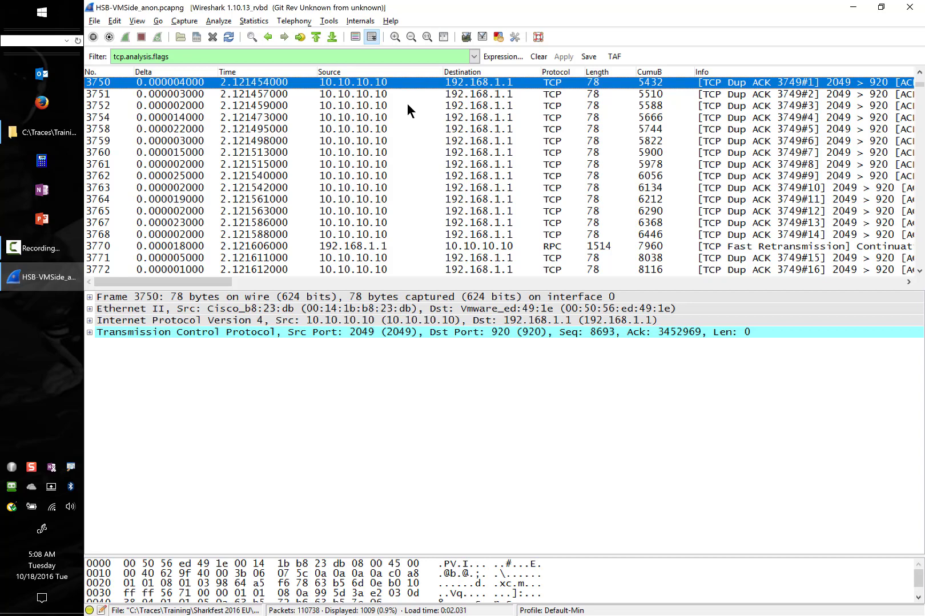
- Step forward through the duplicate ACKs sent before the fast retransmission in packet 3770, from packet 3750 to packet 3768
{"action": "key", "text": "Down"}
{"action": "key", "text": "Down"}
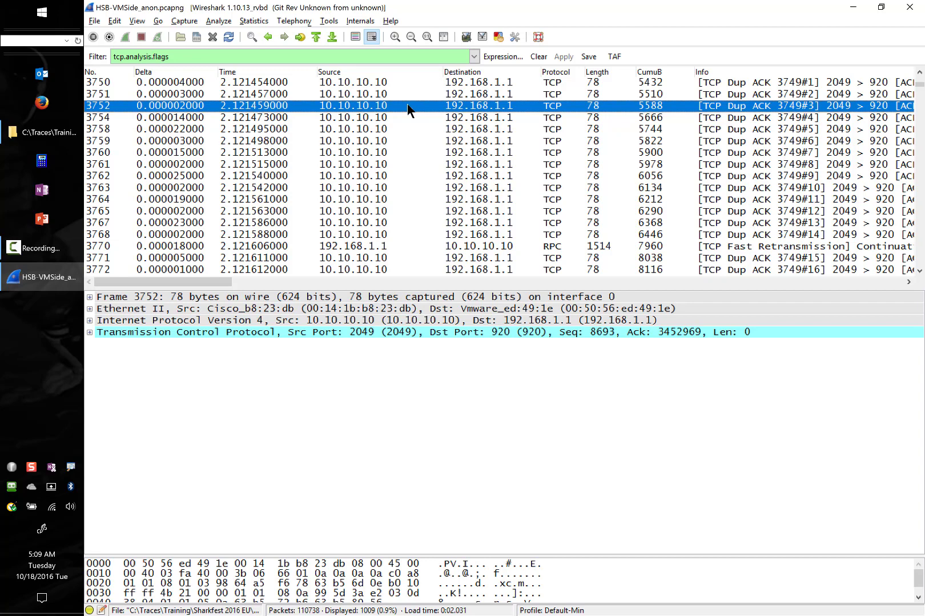
{"action": "key", "text": "Down"}
{"action": "key", "text": "Down"}
{"action": "key", "text": "Down"}
{"action": "key", "text": "Down"}
{"action": "key", "text": "Down"}
{"action": "key", "text": "Down"}
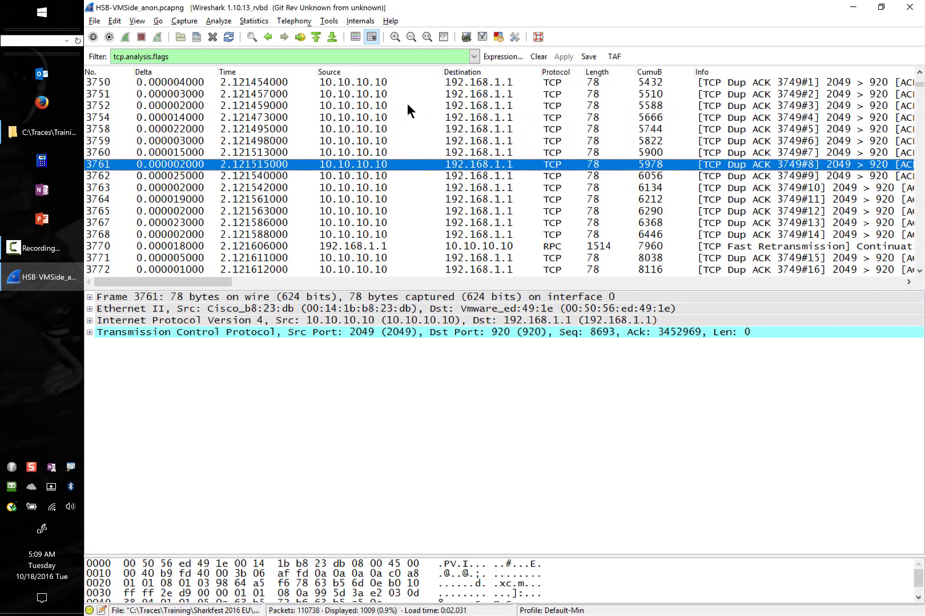
{"action": "key", "text": "Down"}
{"action": "key", "text": "Down"}
{"action": "key", "text": "Down"}
{"action": "key", "text": "Down"}
{"action": "key", "text": "Down"}
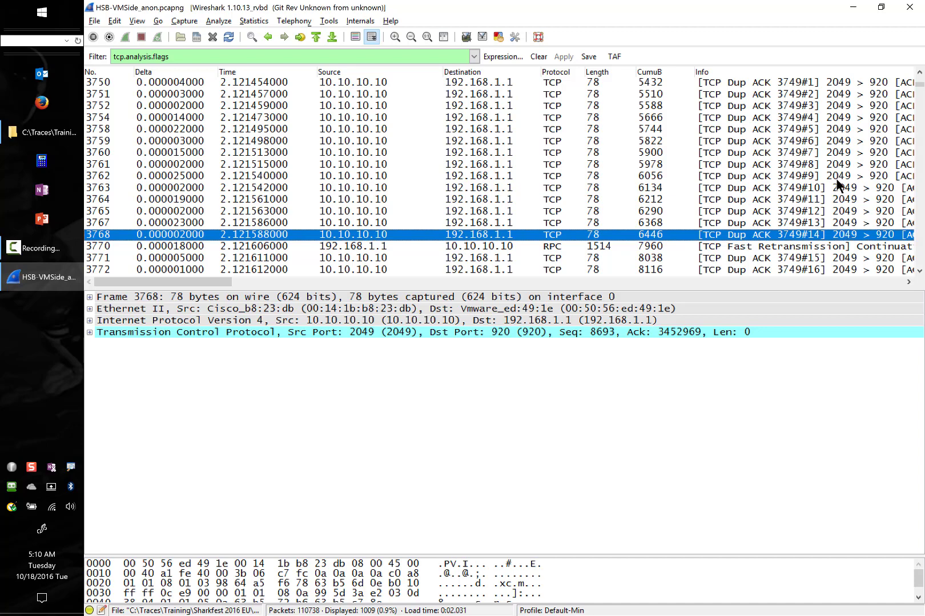
- Select the fast retransmission in packet 1810 and go back through the duplicate ACKs for packet 1799 to packet 397
{"action": "scroll", "coordinate": [838, 186], "scroll_direction": "up", "scroll_amount": 4}
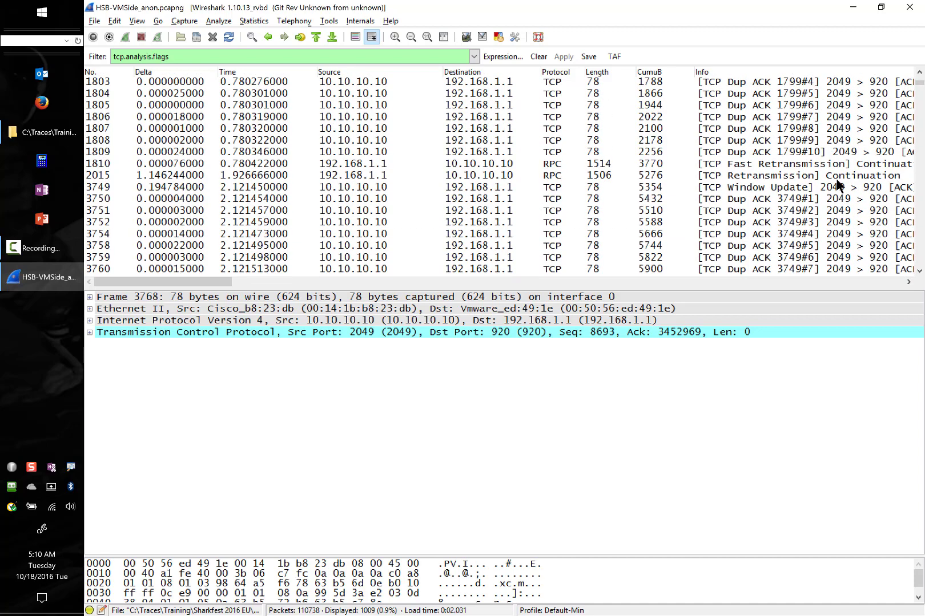
{"action": "left_click", "coordinate": [773, 167]}
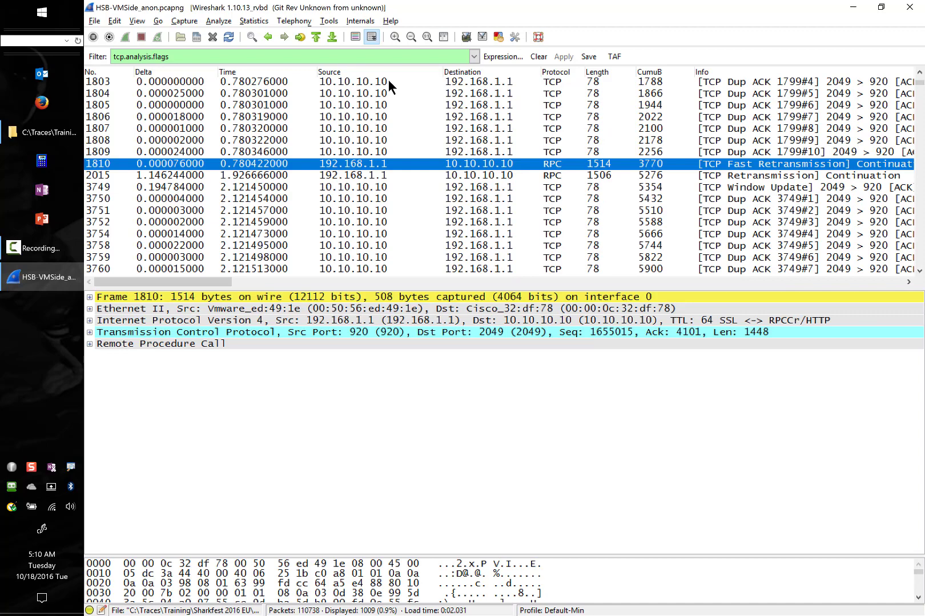
{"action": "key", "text": "Up"}
{"action": "key", "text": "Up"}
{"action": "key", "text": "Up"}
{"action": "key", "text": "Up"}
{"action": "key", "text": "Up"}
{"action": "key", "text": "Up"}
{"action": "key", "text": "Up"}
{"action": "key", "text": "Up"}
{"action": "key", "text": "Up"}
{"action": "key", "text": "Up"}
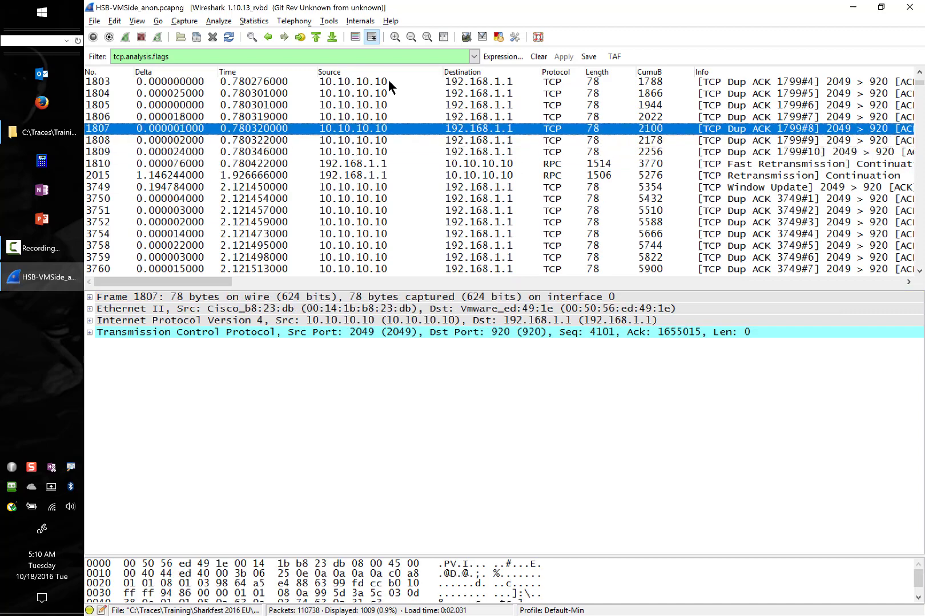
{"action": "key", "text": "Up"}
{"action": "key", "text": "Up"}
{"action": "key", "text": "Up"}
{"action": "key", "text": "Up"}
- Follow the duplicate ACKs for packet 1799 forward to the retransmissions in packets 1810 and 2015
{"action": "key", "text": "Down"}
{"action": "key", "text": "Down"}
{"action": "key", "text": "Down"}
{"action": "key", "text": "Down"}
{"action": "key", "text": "Down"}
{"action": "key", "text": "Down"}
{"action": "key", "text": "Down"}
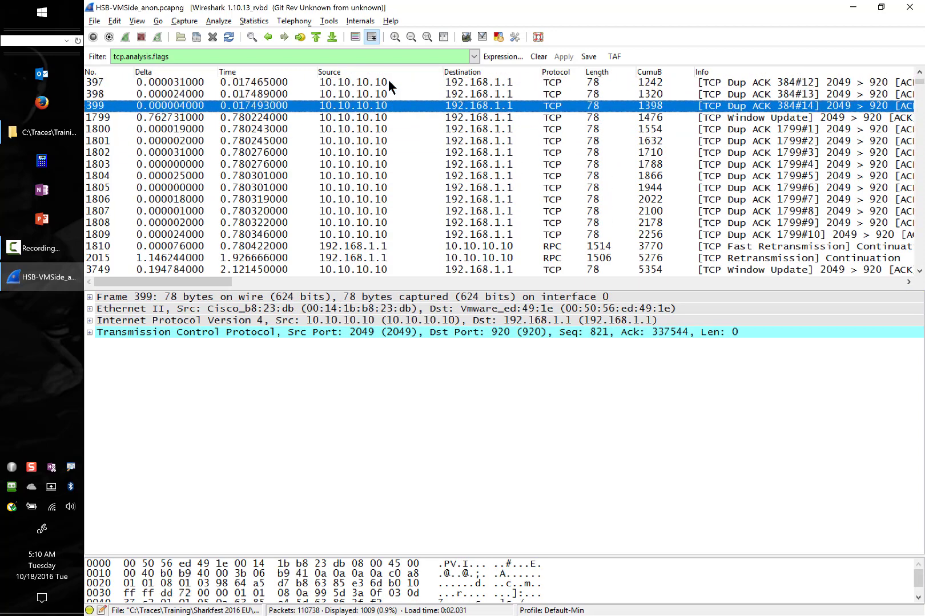
{"action": "key", "text": "Down"}
{"action": "key", "text": "Down"}
{"action": "key", "text": "Down"}
{"action": "key", "text": "Down"}
{"action": "key", "text": "Down"}
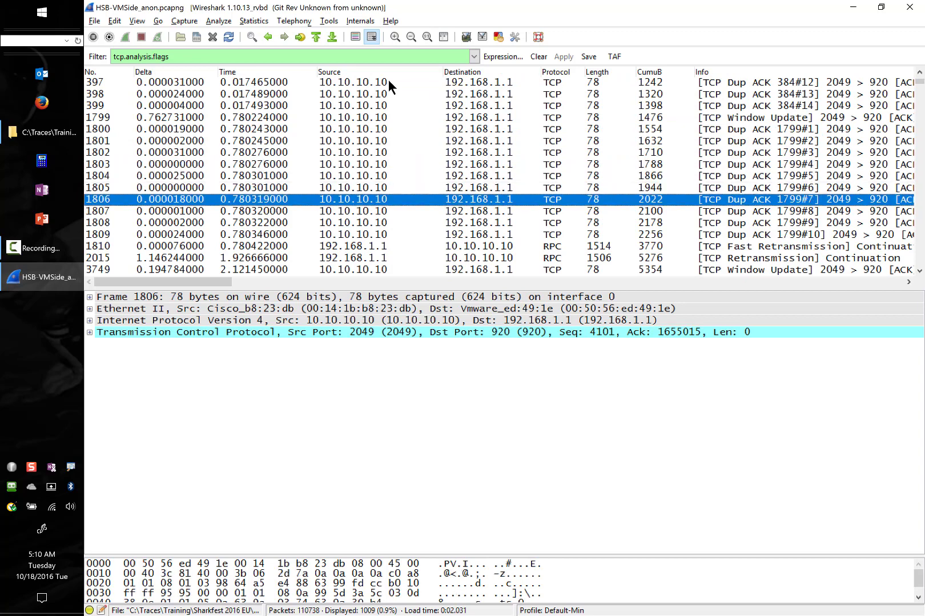
{"action": "key", "text": "Down"}
{"action": "key", "text": "Down"}
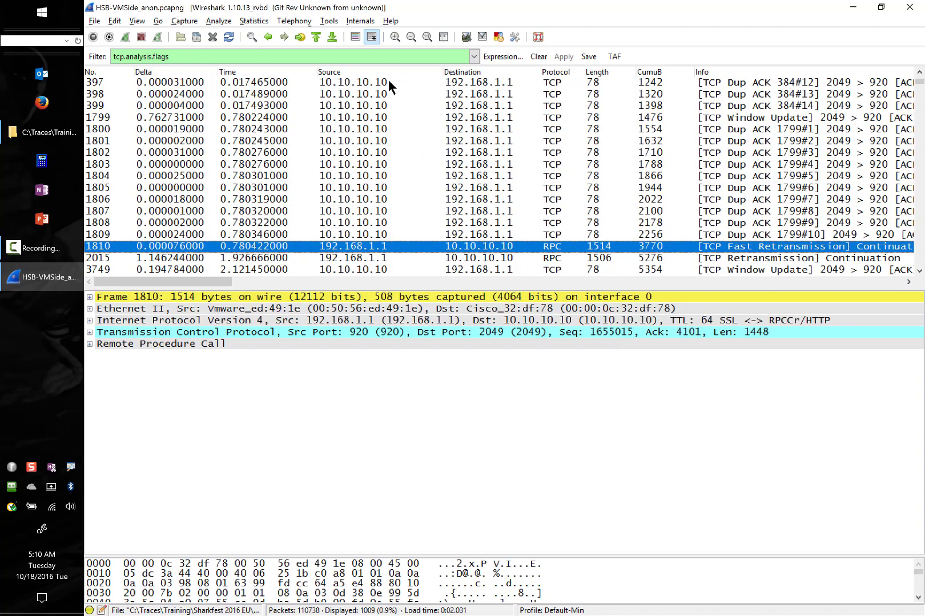
{"action": "key", "text": "Down"}
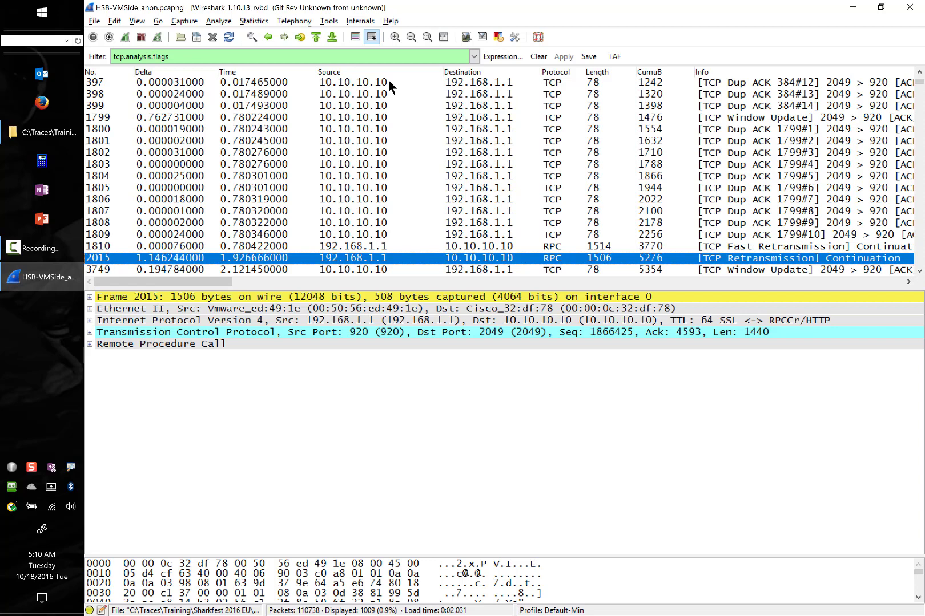
{"action": "key", "text": "Up"}
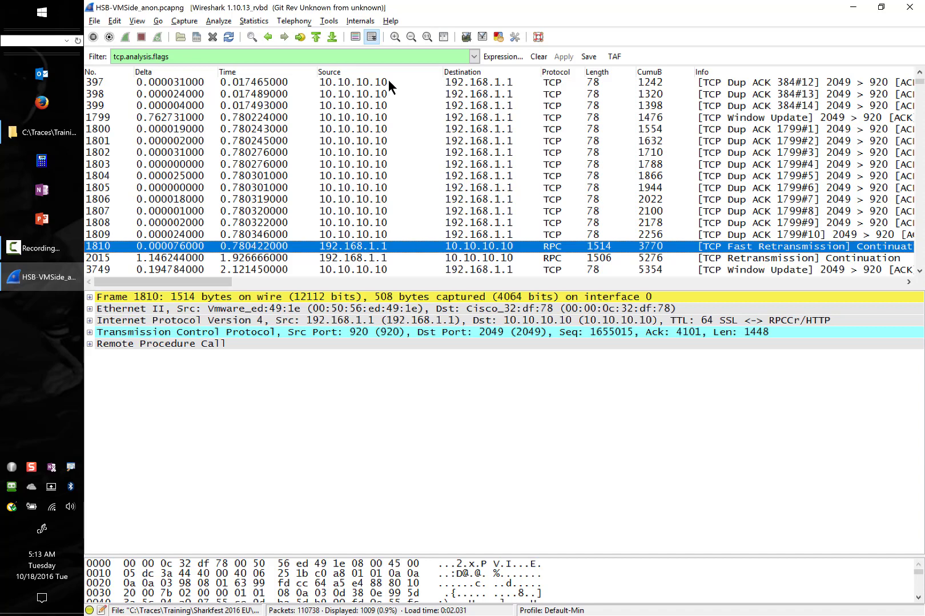
{"action": "key", "text": "Up"}
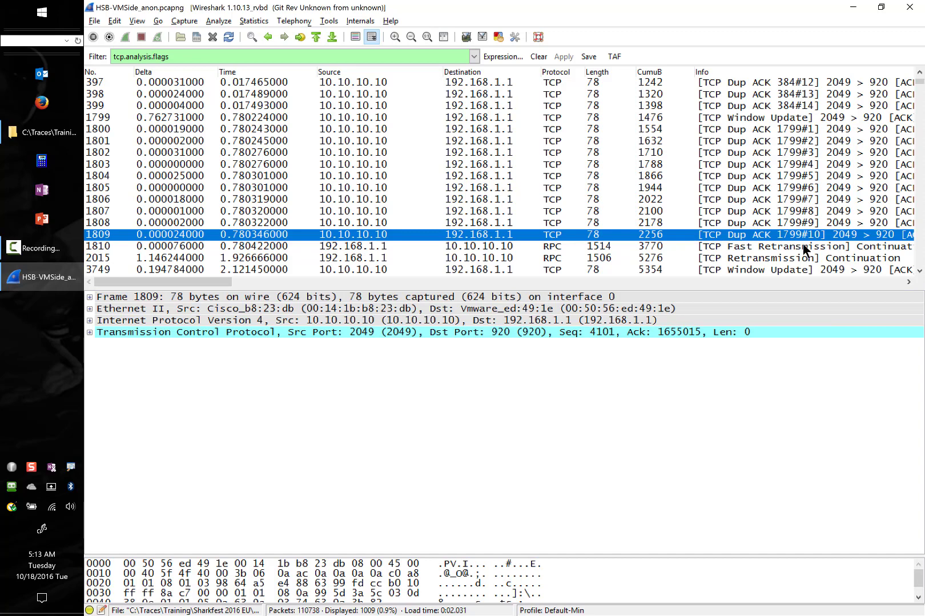
- Select the window update in packet 1799, clear the display filter and examine the packets before and after it
{"action": "left_click", "coordinate": [758, 116]}
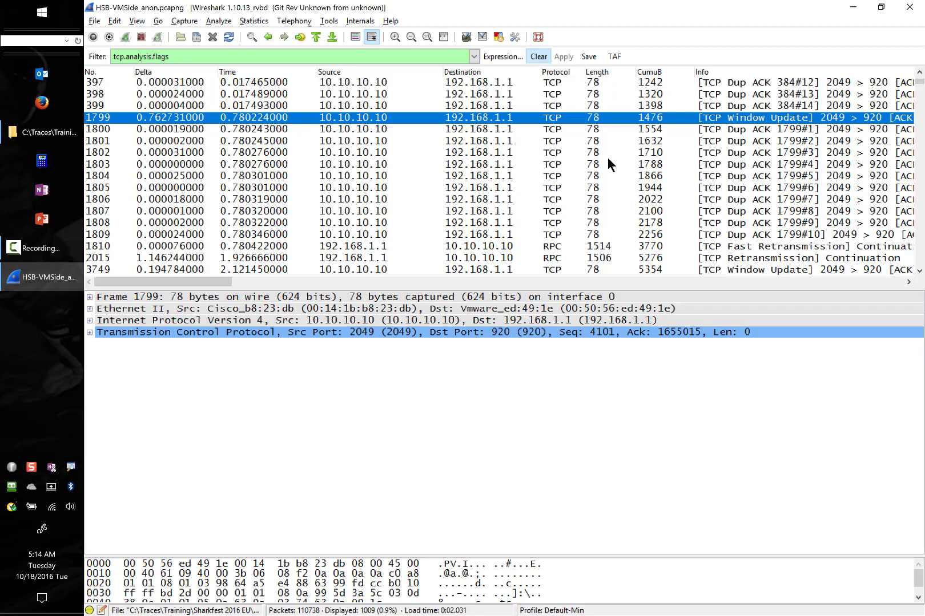
{"action": "scroll", "coordinate": [523, 162], "scroll_direction": "up", "scroll_amount": 7}
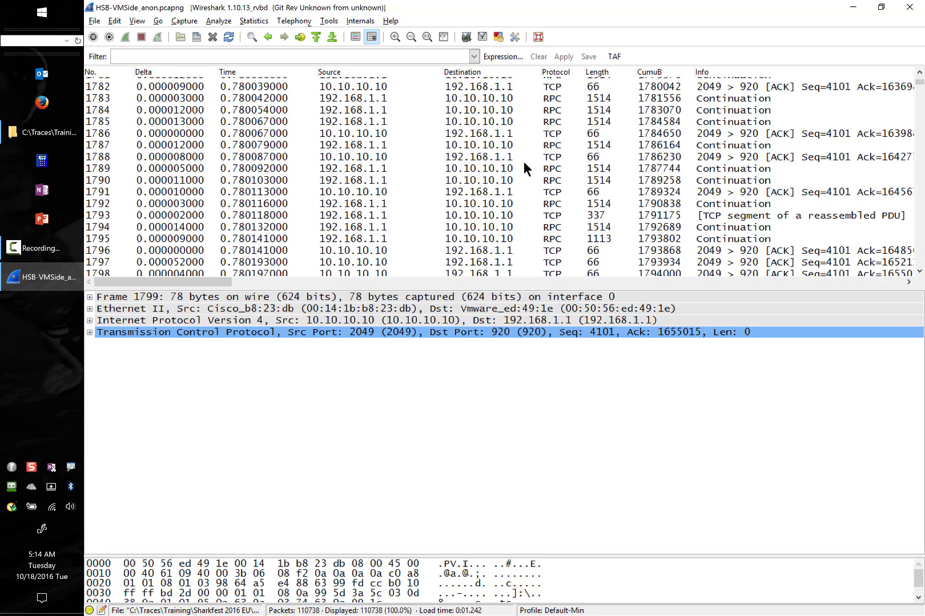
{"action": "scroll", "coordinate": [523, 162], "scroll_direction": "down", "scroll_amount": 10}
{"action": "scroll", "coordinate": [524, 162], "scroll_direction": "up", "scroll_amount": 4}
{"action": "scroll", "coordinate": [523, 163], "scroll_direction": "up", "scroll_amount": 3}
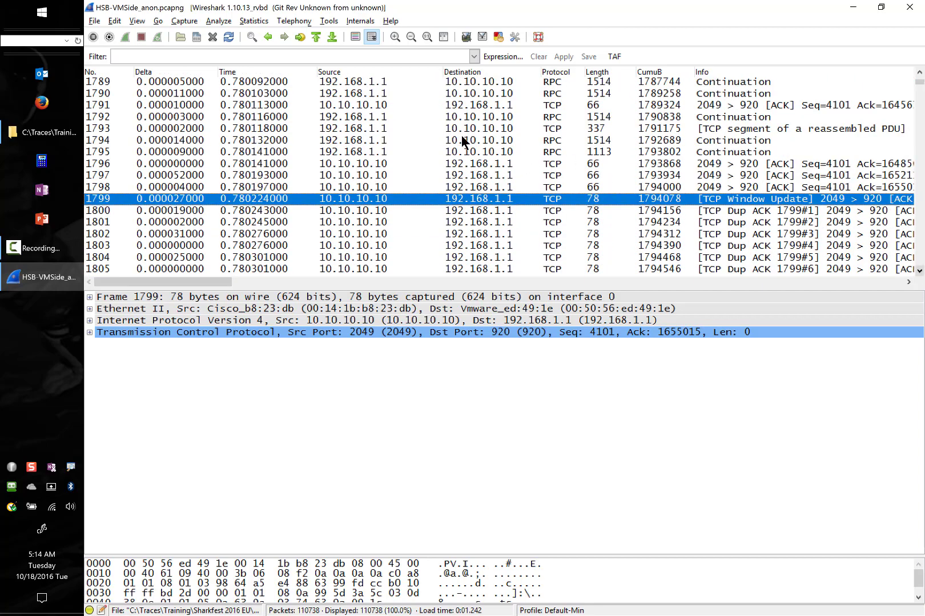
{"action": "scroll", "coordinate": [462, 135], "scroll_direction": "down", "scroll_amount": 4}
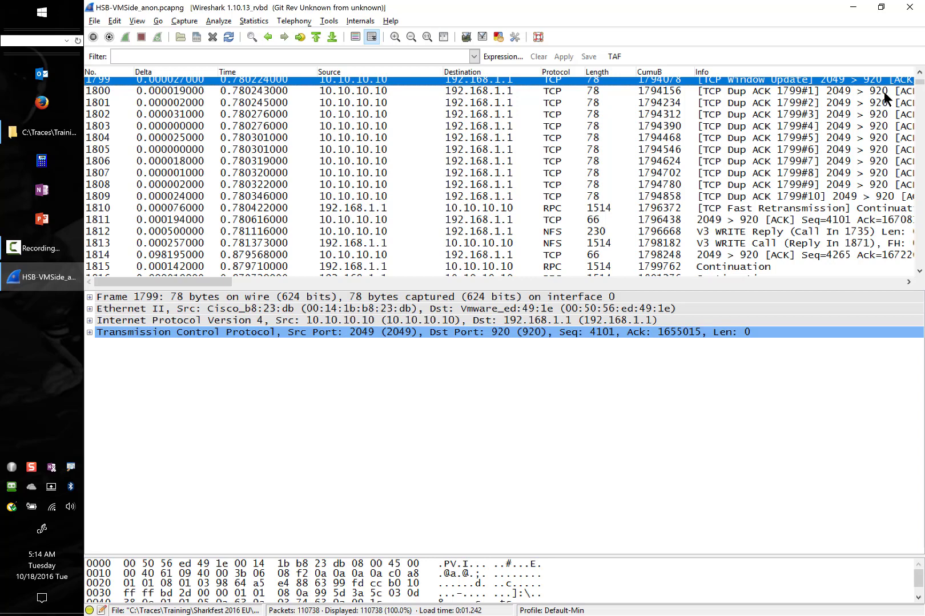
- Filter the capture by tcp.analysis.flags again and select the duplicate ACK in packet 3751
{"action": "left_click", "coordinate": [616, 59]}
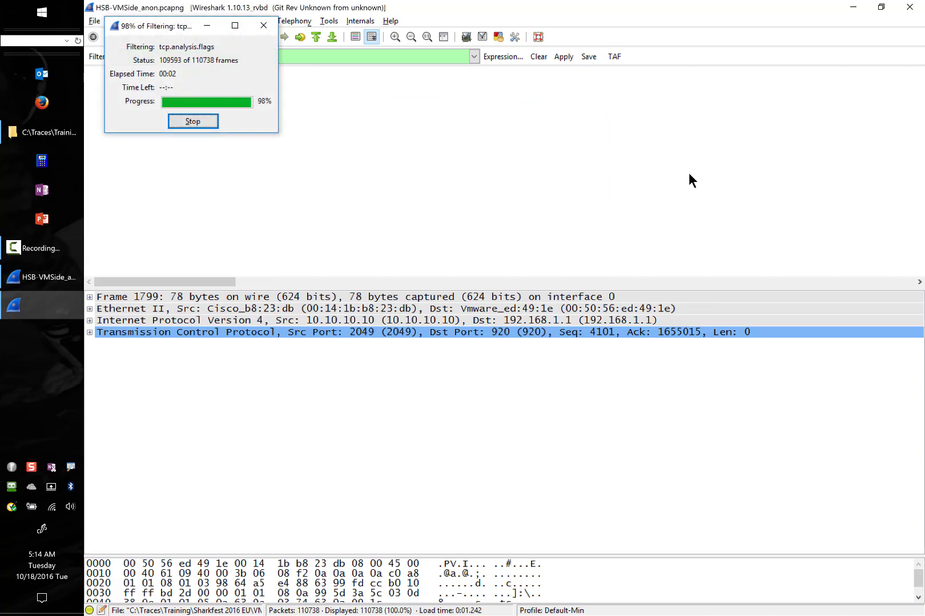
{"action": "scroll", "coordinate": [689, 175], "scroll_direction": "down", "scroll_amount": 9}
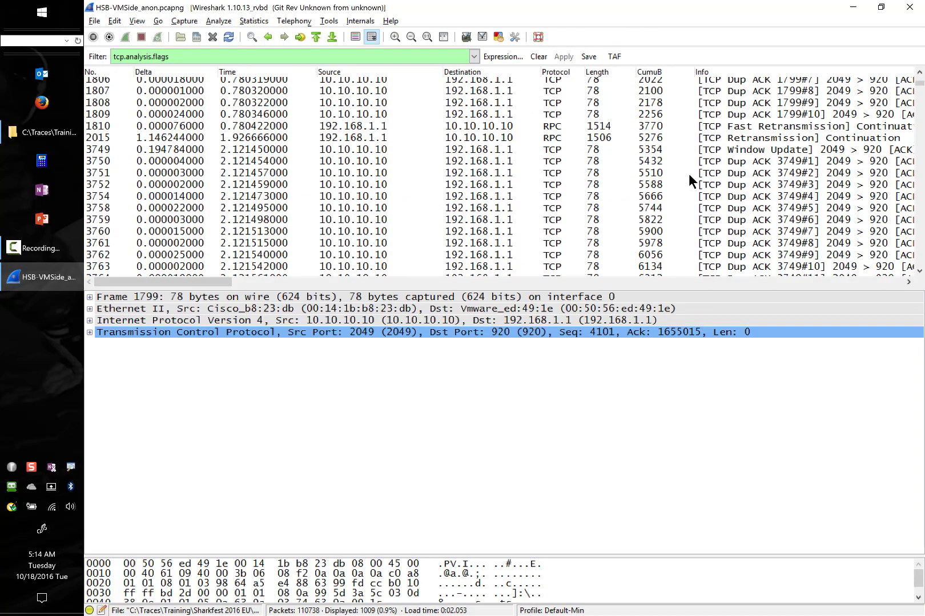
{"action": "left_click", "coordinate": [765, 174]}
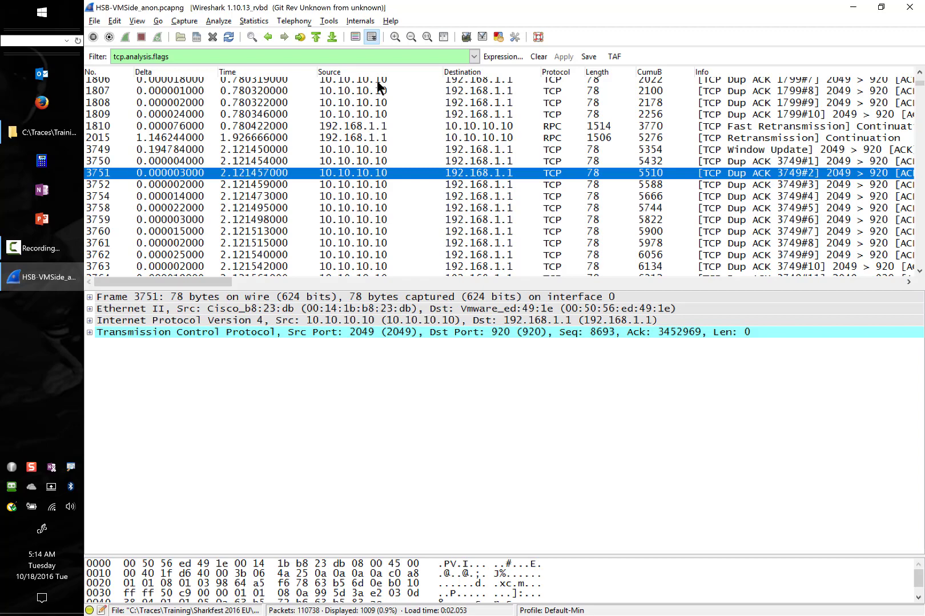
- Go through the whole run of duplicate ACKs for packet 3749, from packet 3750 to packet 3791
{"action": "key", "text": "Up"}
{"action": "key", "text": "Down"}
{"action": "key", "text": "Down"}
{"action": "key", "text": "Down"}
{"action": "key", "text": "Down"}
{"action": "key", "text": "Down"}
{"action": "key", "text": "Down"}
{"action": "key", "text": "Down"}
{"action": "key", "text": "Down"}
{"action": "key", "text": "Down"}
{"action": "key", "text": "Down"}
{"action": "key", "text": "Down"}
{"action": "key", "text": "Down"}
{"action": "key", "text": "Down"}
{"action": "key", "text": "Down"}
{"action": "key", "text": "Down"}
{"action": "key", "text": "Down"}
{"action": "key", "text": "Down"}
{"action": "key", "text": "Down"}
{"action": "key", "text": "Down"}
{"action": "key", "text": "Down"}
{"action": "key", "text": "Down"}
{"action": "key", "text": "Down"}
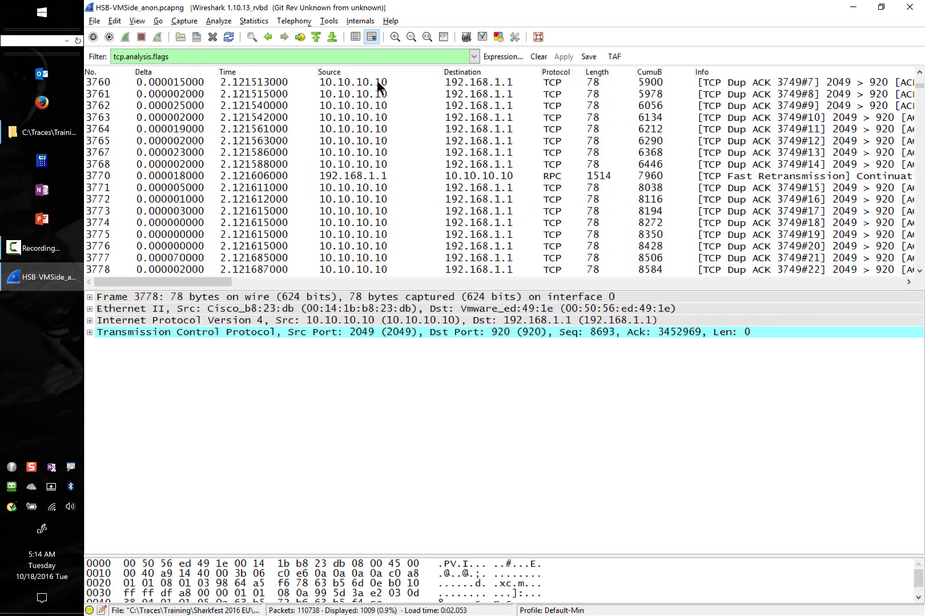
{"action": "key", "text": "Down"}
{"action": "key", "text": "Down"}
{"action": "key", "text": "Down"}
{"action": "key", "text": "Down"}
{"action": "key", "text": "Down"}
{"action": "key", "text": "Down"}
{"action": "key", "text": "Down"}
{"action": "key", "text": "Down"}
{"action": "key", "text": "Down"}
{"action": "key", "text": "Up"}
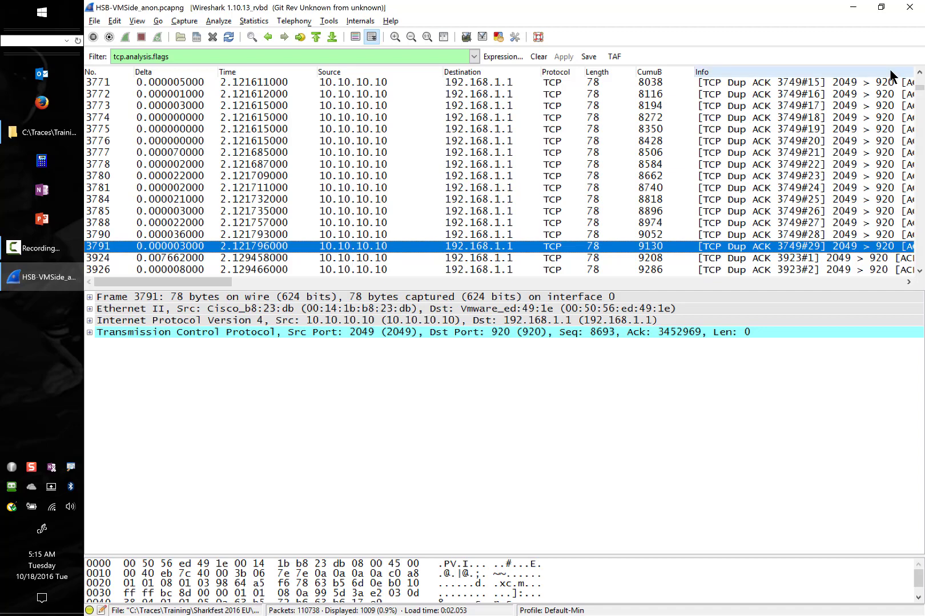
- Go back from the fast retransmission in packet 3770 through the preceding duplicate ACKs to the window update in packet 3749
{"action": "left_click", "coordinate": [920, 73]}
{"action": "left_click", "coordinate": [920, 73]}
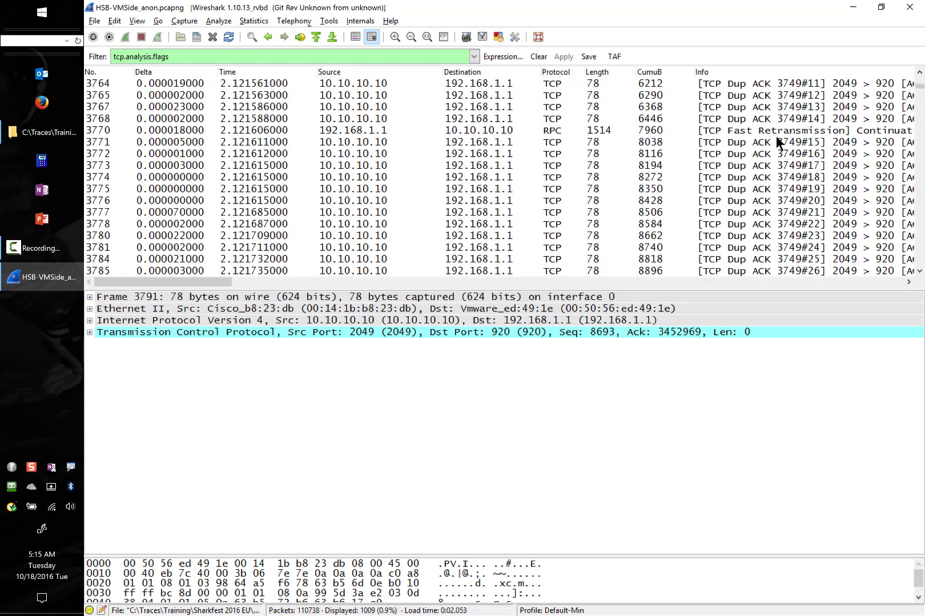
{"action": "left_click", "coordinate": [754, 136]}
{"action": "key", "text": "Up"}
{"action": "key", "text": "Up"}
{"action": "key", "text": "Up"}
{"action": "key", "text": "Up"}
{"action": "key", "text": "Up"}
{"action": "key", "text": "Up"}
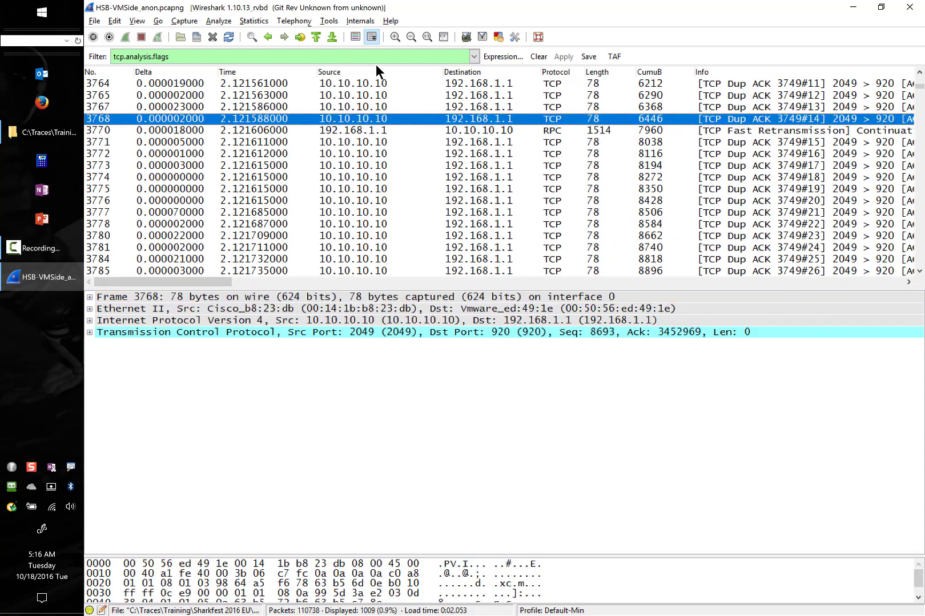
{"action": "key", "text": "Up"}
{"action": "key", "text": "Up"}
{"action": "key", "text": "Up"}
{"action": "key", "text": "Up"}
{"action": "key", "text": "Up"}
{"action": "key", "text": "Up"}
{"action": "key", "text": "Up"}
{"action": "key", "text": "Up"}
{"action": "key", "text": "Up"}
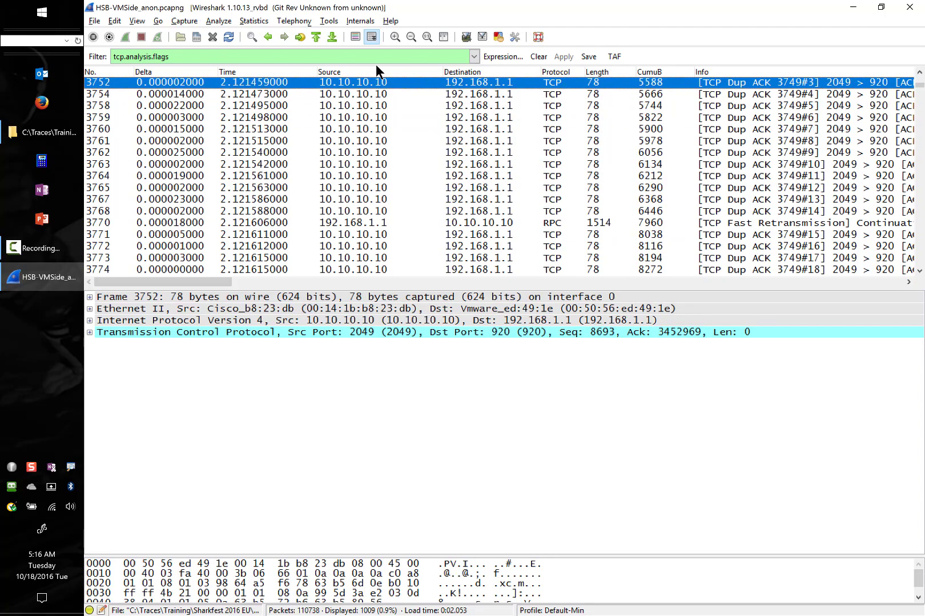
- Step down through the duplicate ACKs following the window update in packet 3749, as far as packet 3767
{"action": "key", "text": "Down"}
{"action": "key", "text": "Down"}
{"action": "key", "text": "Down"}
{"action": "key", "text": "Down"}
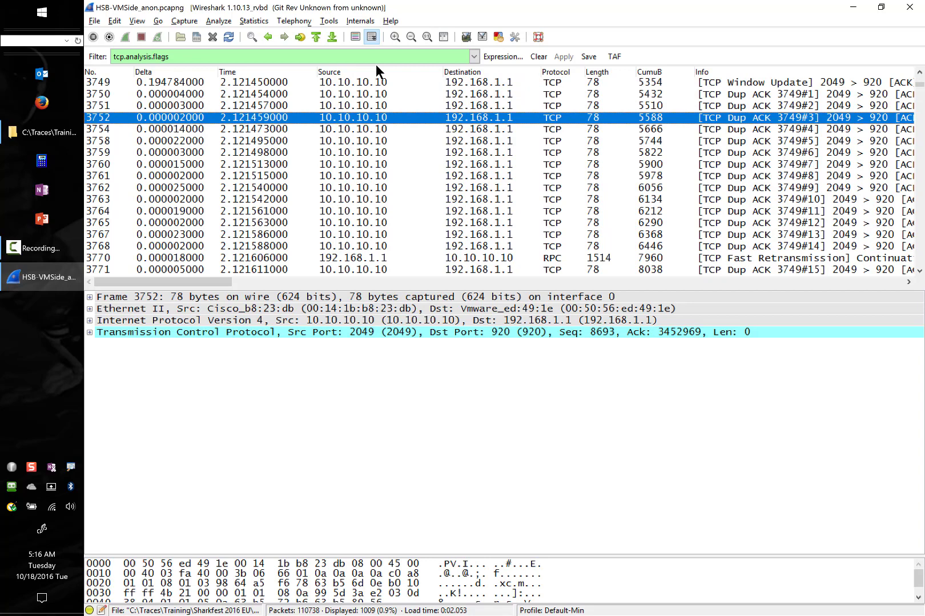
{"action": "key", "text": "Down"}
{"action": "key", "text": "Down"}
{"action": "key", "text": "Down"}
{"action": "key", "text": "Down"}
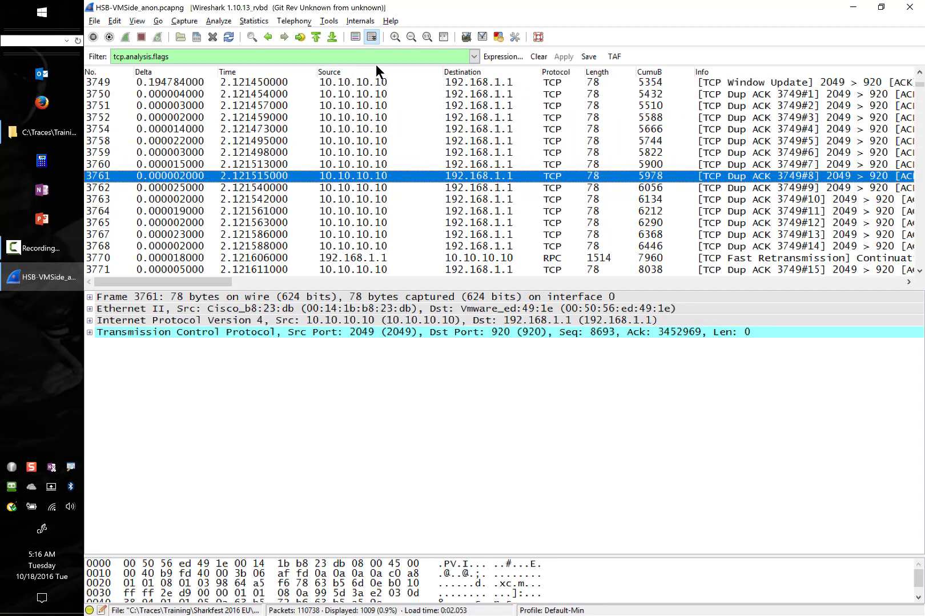
{"action": "key", "text": "Down"}
{"action": "key", "text": "Down"}
{"action": "key", "text": "Down"}
{"action": "key", "text": "Down"}
{"action": "key", "text": "Down"}
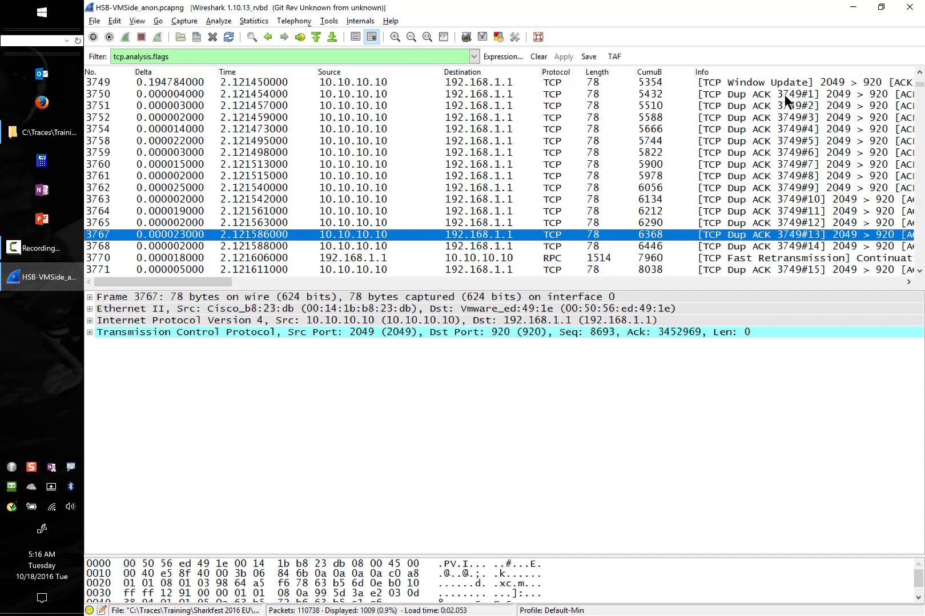
- Inspect individual duplicate ACKs for packet 3749 in packets 3754, 3759, 3762 and 3765
{"action": "left_click", "coordinate": [826, 128]}
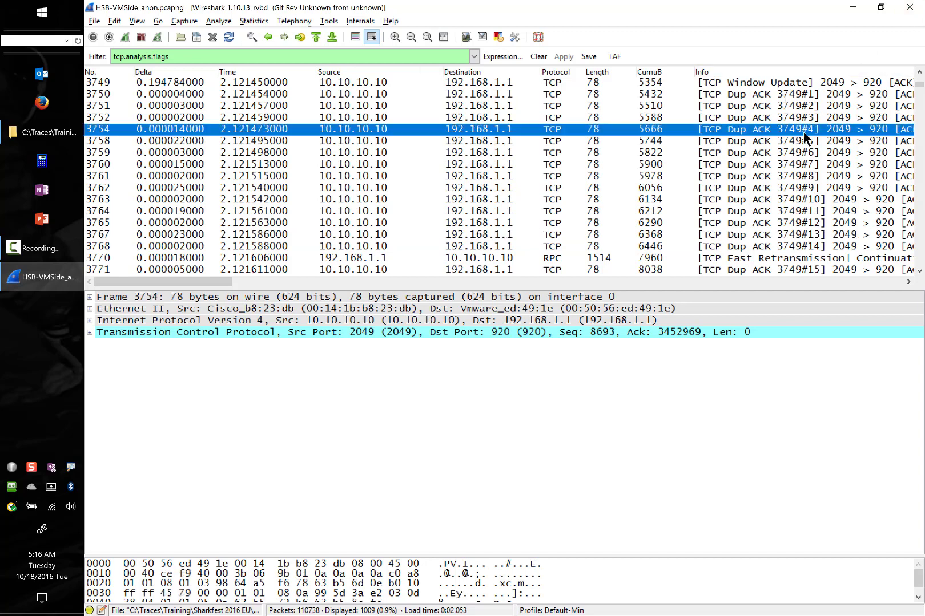
{"action": "key", "text": "Down"}
{"action": "key", "text": "Down"}
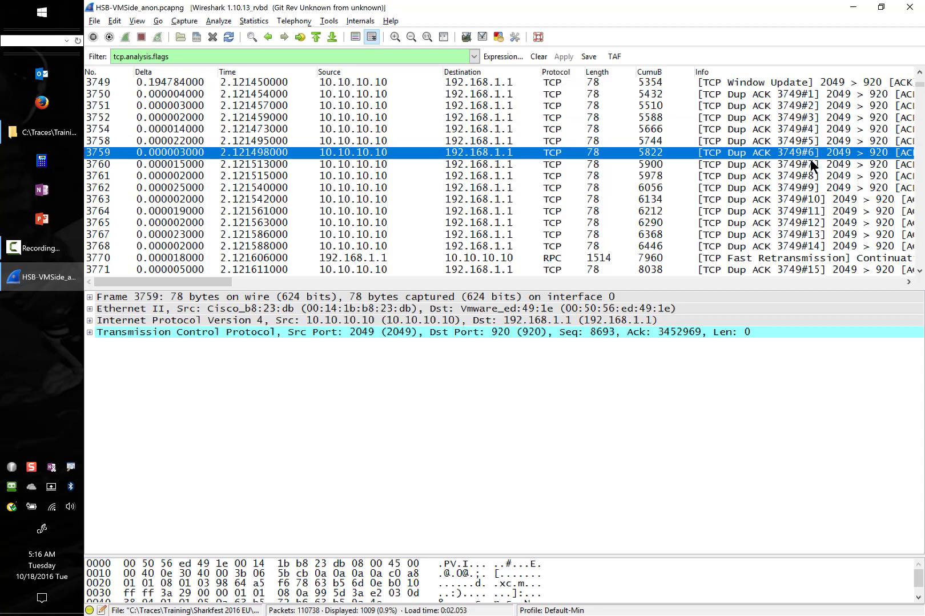
{"action": "left_click", "coordinate": [799, 189]}
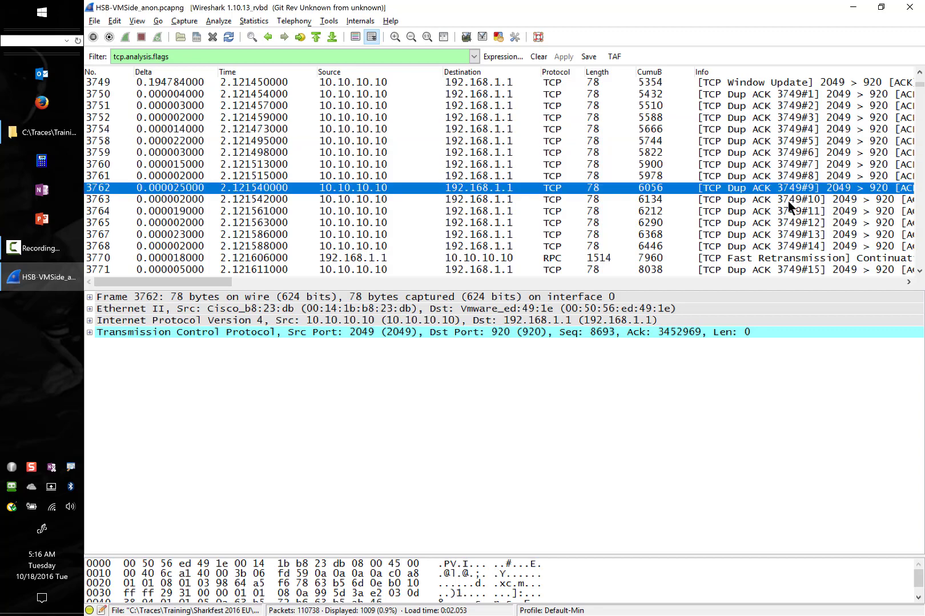
{"action": "left_click", "coordinate": [815, 222]}
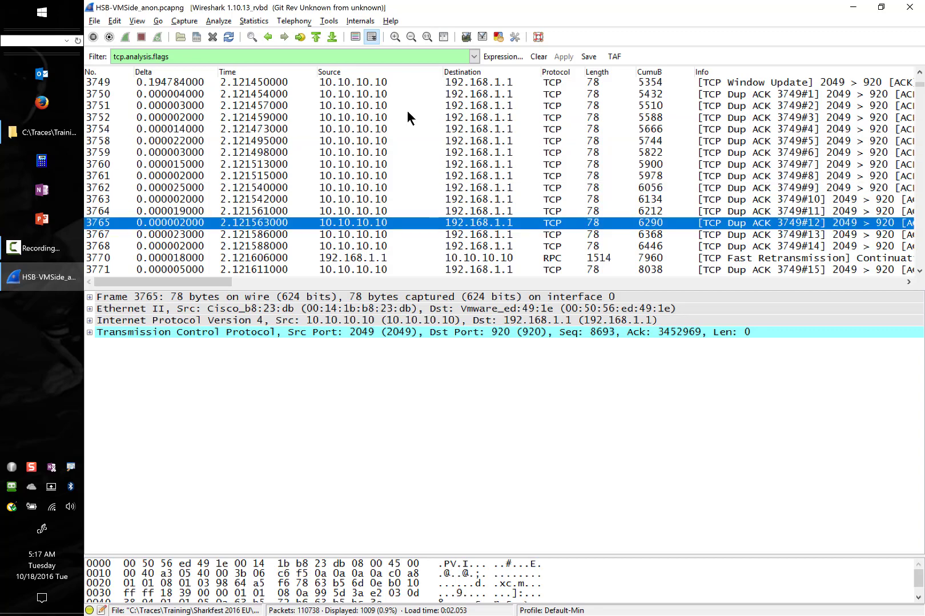
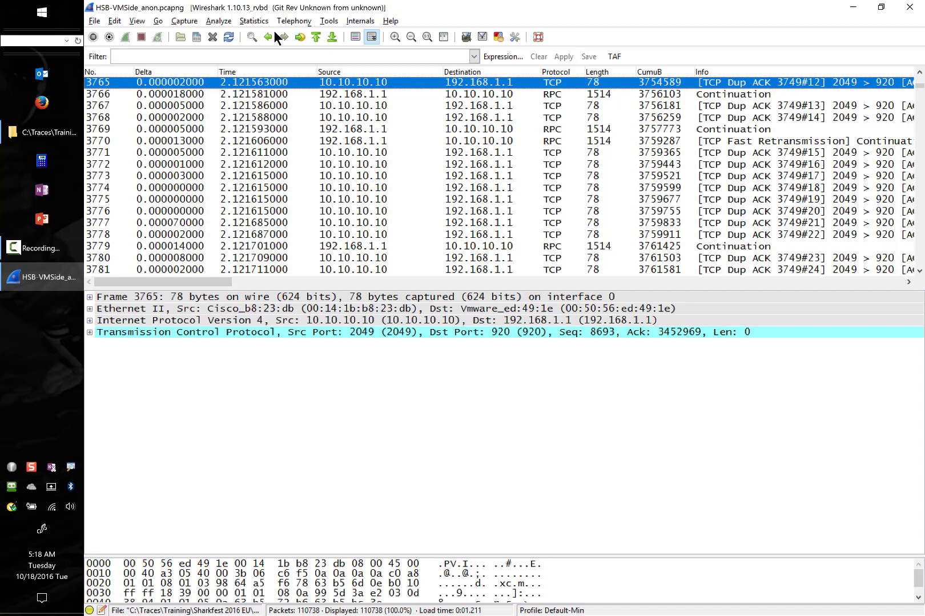
- Clear the display filter and sort the full capture by packet number
{"action": "left_click", "coordinate": [97, 72]}
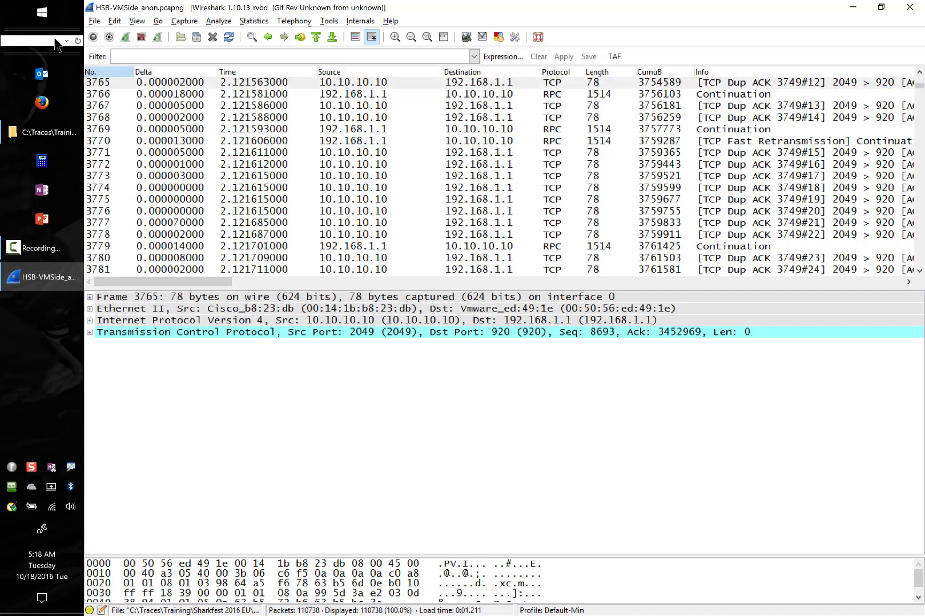
- Go to packet 12693, the NFS write reply, in the unfiltered capture
{"action": "key", "text": "ctrl+g"}
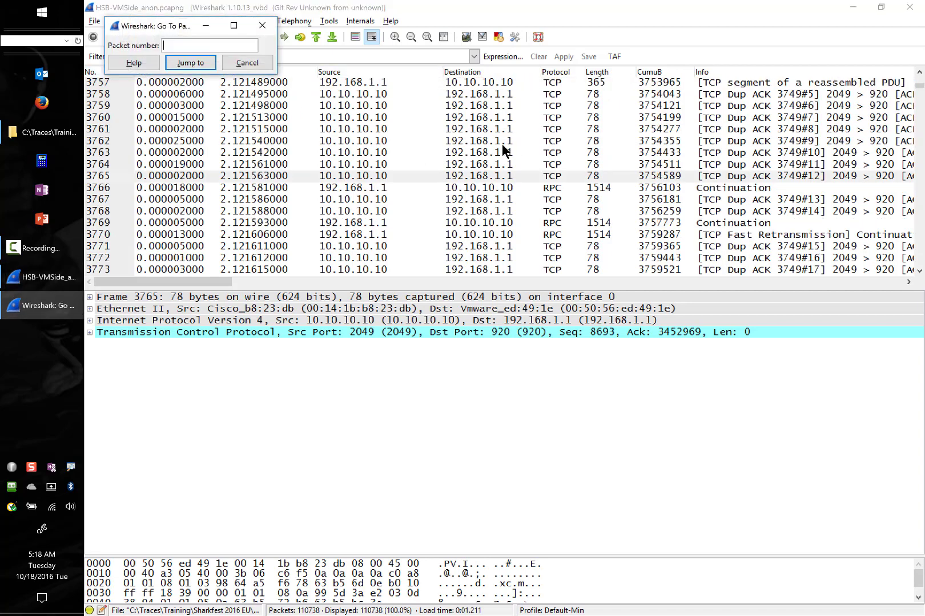
{"action": "type", "text": "12693"}
{"action": "key", "text": "Return"}
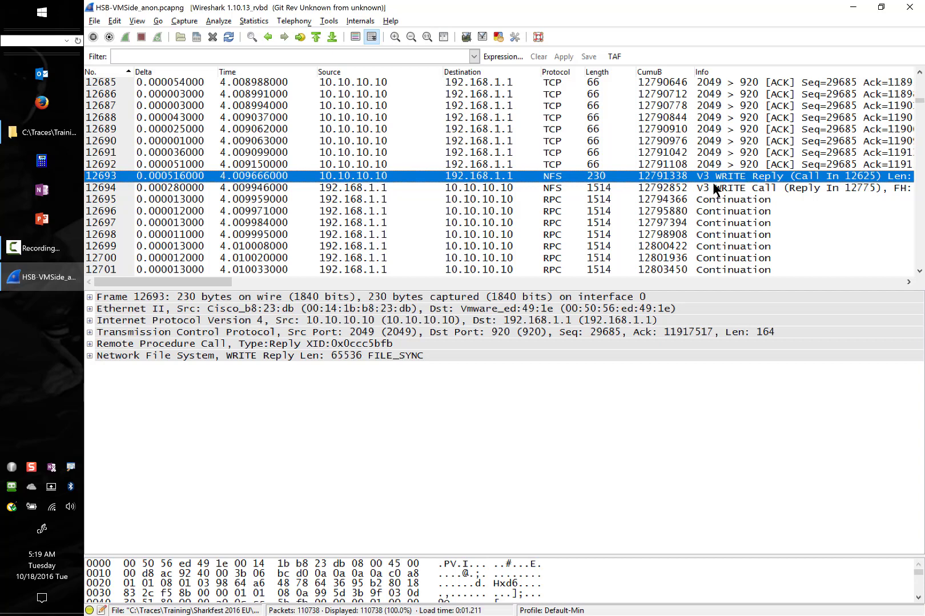
- Compare the write reply in packet 12693 with the write call in packet 12694 and its continuation in packet 12695
{"action": "left_click", "coordinate": [379, 188]}
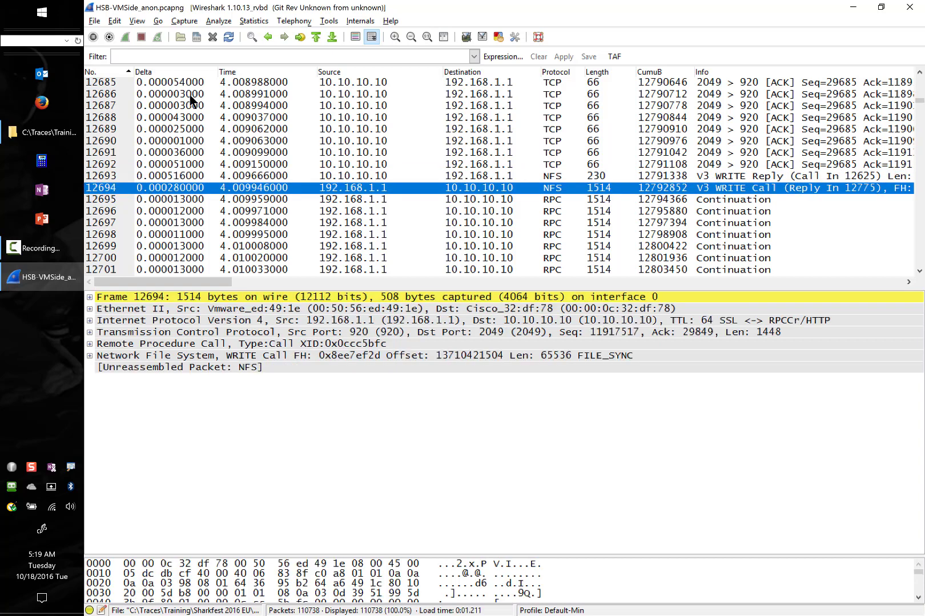
{"action": "left_click", "coordinate": [403, 199]}
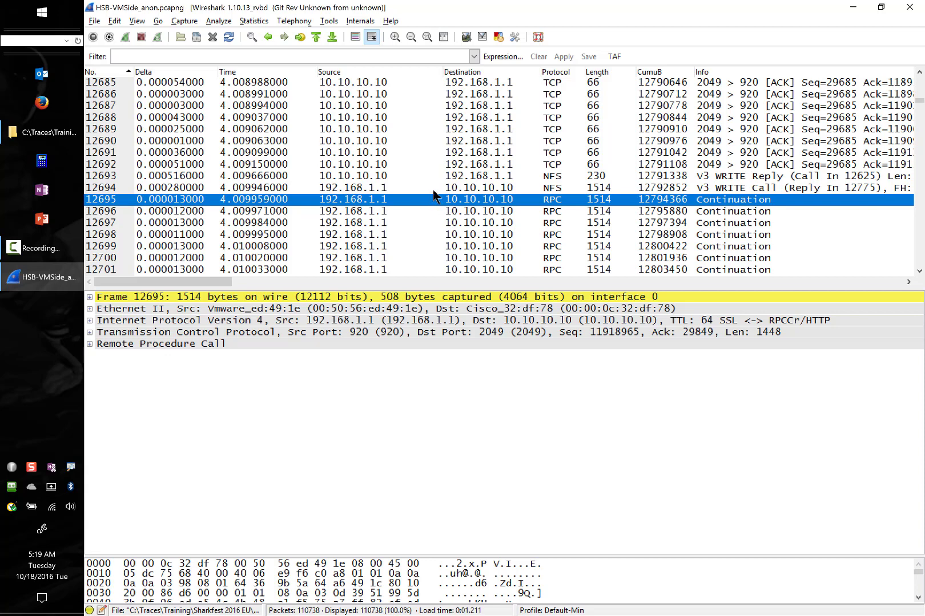
{"action": "left_click", "coordinate": [390, 178]}
{"action": "left_click", "coordinate": [377, 189]}
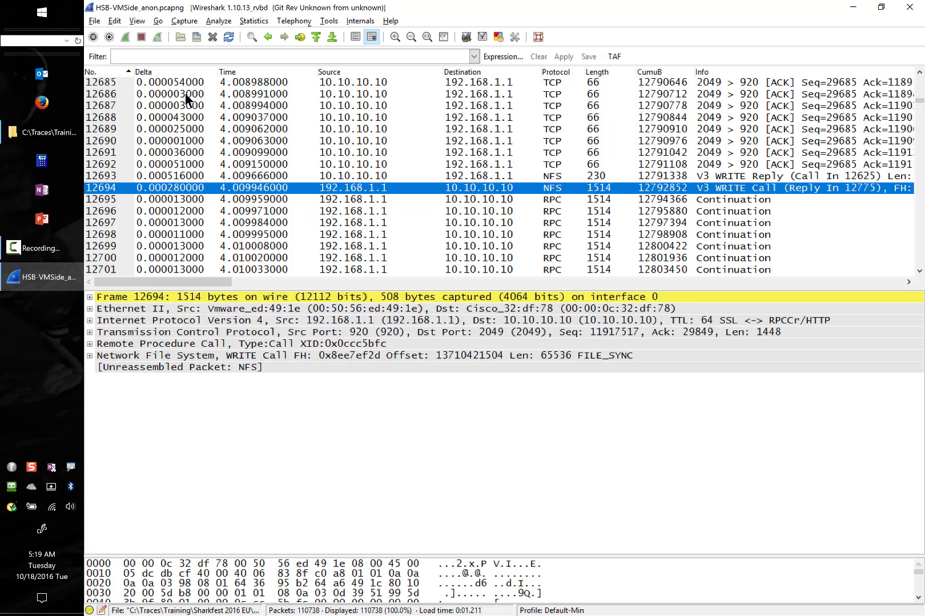
{"action": "double_click", "coordinate": [377, 200]}
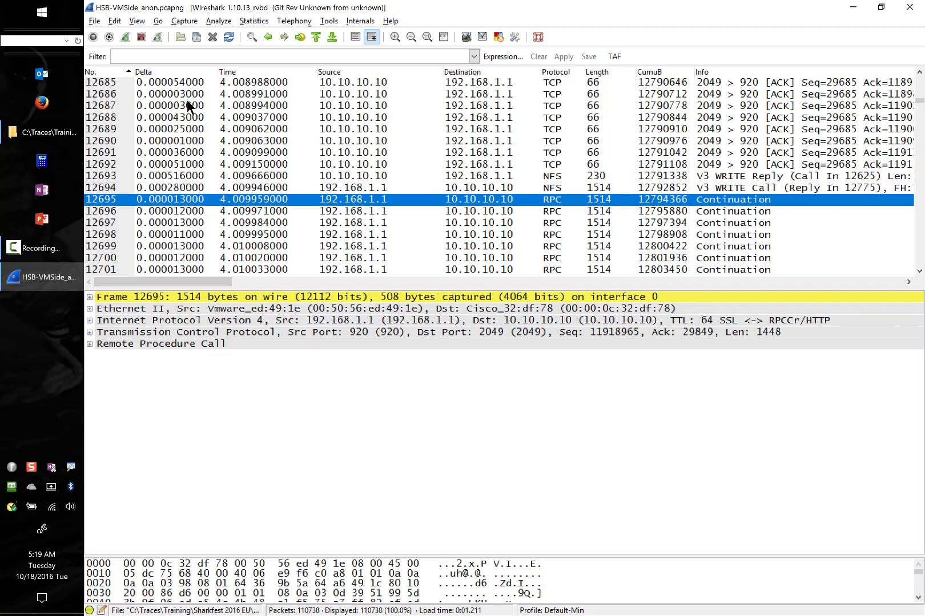
{"action": "left_click", "coordinate": [568, 41]}
{"action": "left_click", "coordinate": [361, 180]}
{"action": "left_click", "coordinate": [361, 186]}
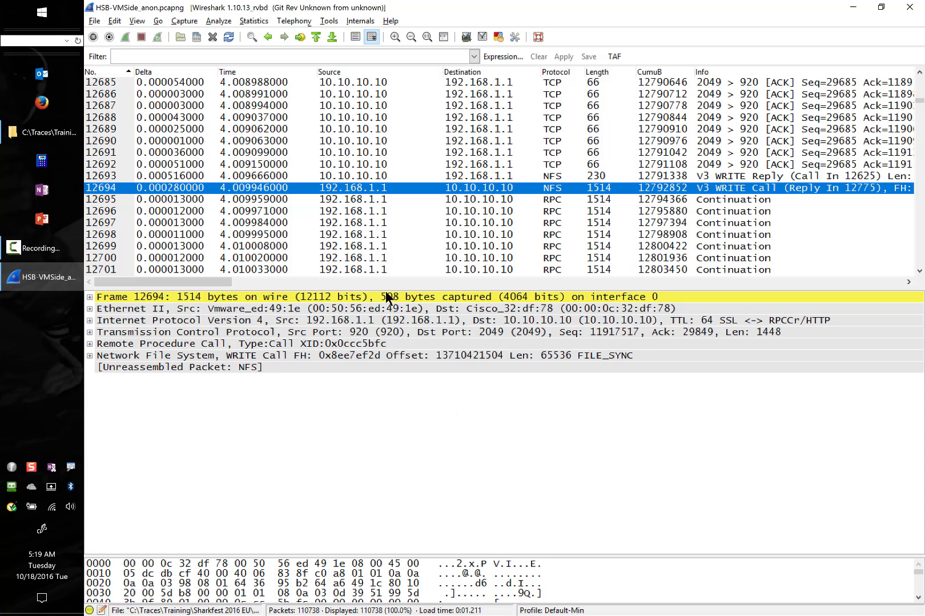
- Enlarge the packet list to show more of the write call's continuation packets and select packet 12695
{"action": "left_click_drag", "start_coordinate": [191, 288], "coordinate": [191, 362]}
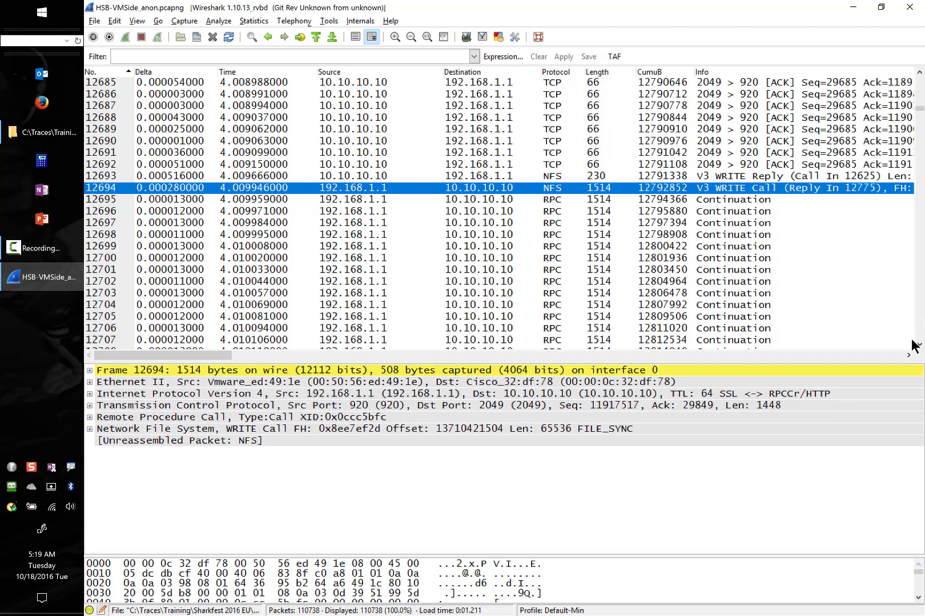
{"action": "scroll", "coordinate": [459, 171], "scroll_direction": "down", "scroll_amount": 2}
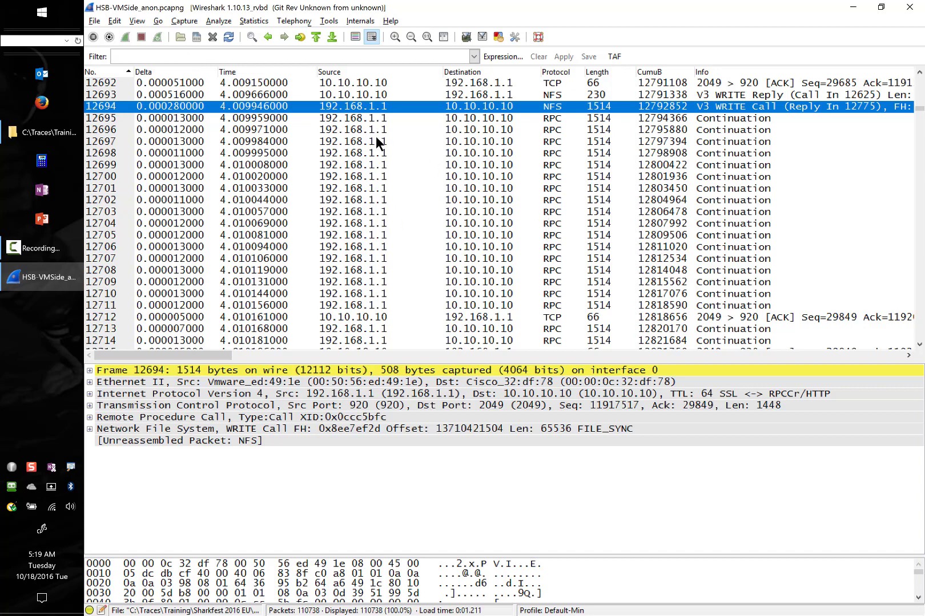
{"action": "left_click", "coordinate": [292, 117]}
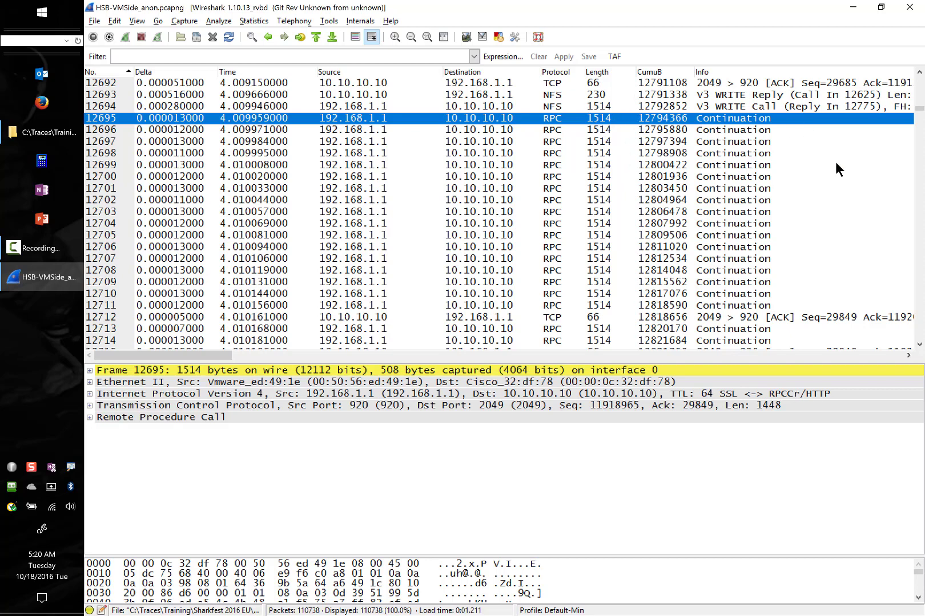
- Open the list of available configuration profiles
{"action": "left_click", "coordinate": [553, 610]}
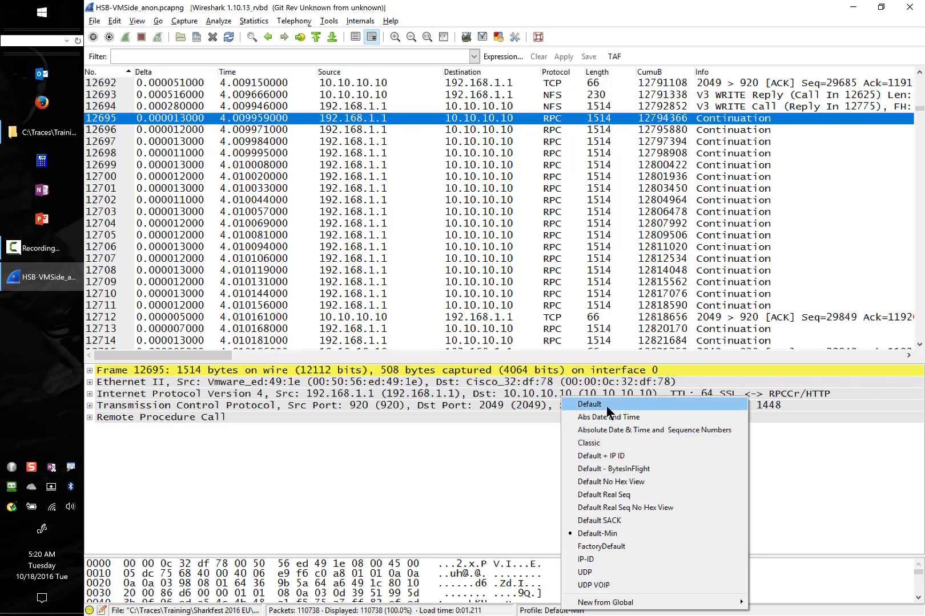
- Switch to the Default configuration profile and select the ACK in packet 12712
{"action": "left_click", "coordinate": [304, 203]}
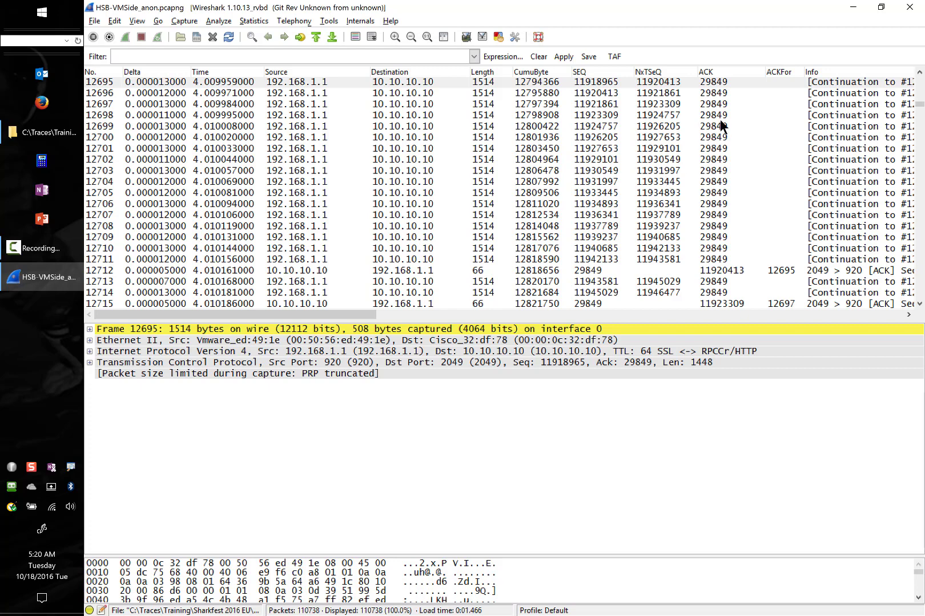
{"action": "left_click", "coordinate": [791, 270]}
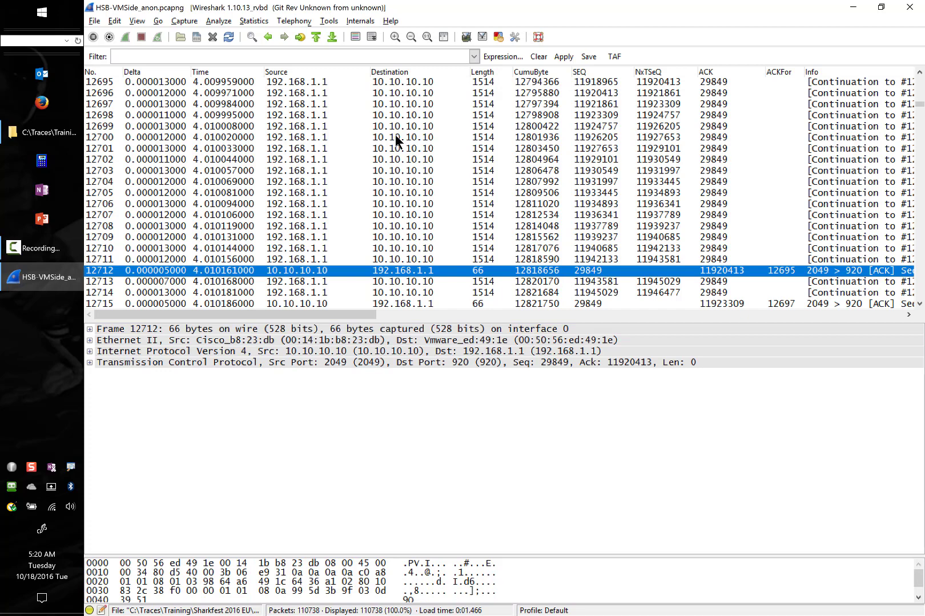
- Enlarge the packet text by one zoom level and widen the Delta and Time columns
{"action": "left_click", "coordinate": [394, 36]}
{"action": "left_click_drag", "start_coordinate": [191, 72], "coordinate": [211, 72]}
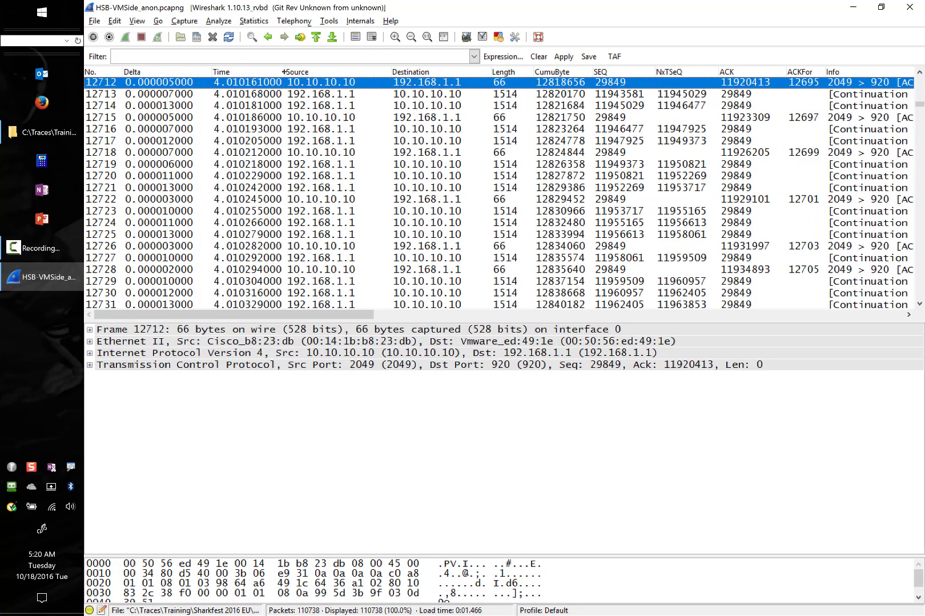
{"action": "left_click_drag", "start_coordinate": [286, 72], "coordinate": [301, 72]}
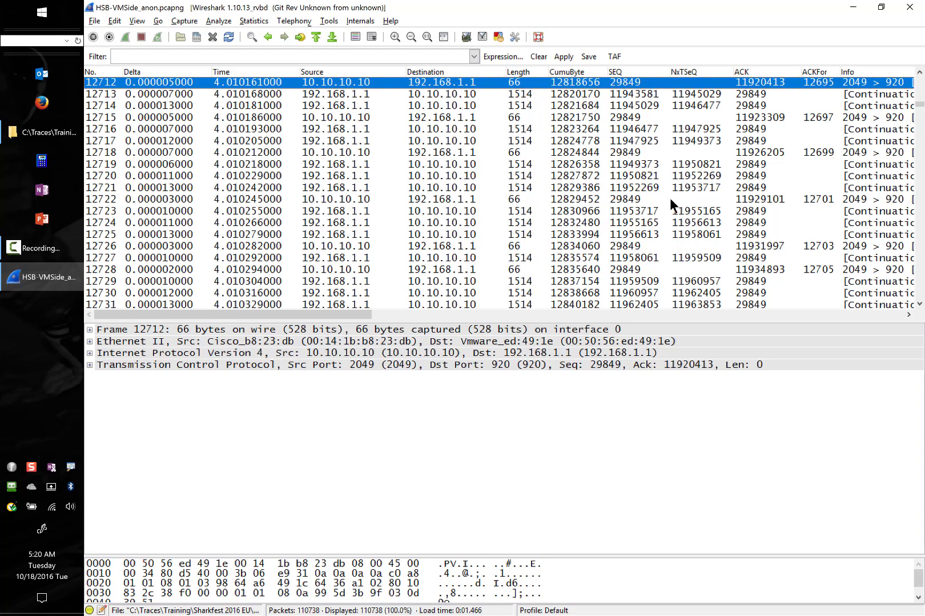
- Go to packet 12749 and bring its Info column details into view
{"action": "left_click", "coordinate": [387, 185]}
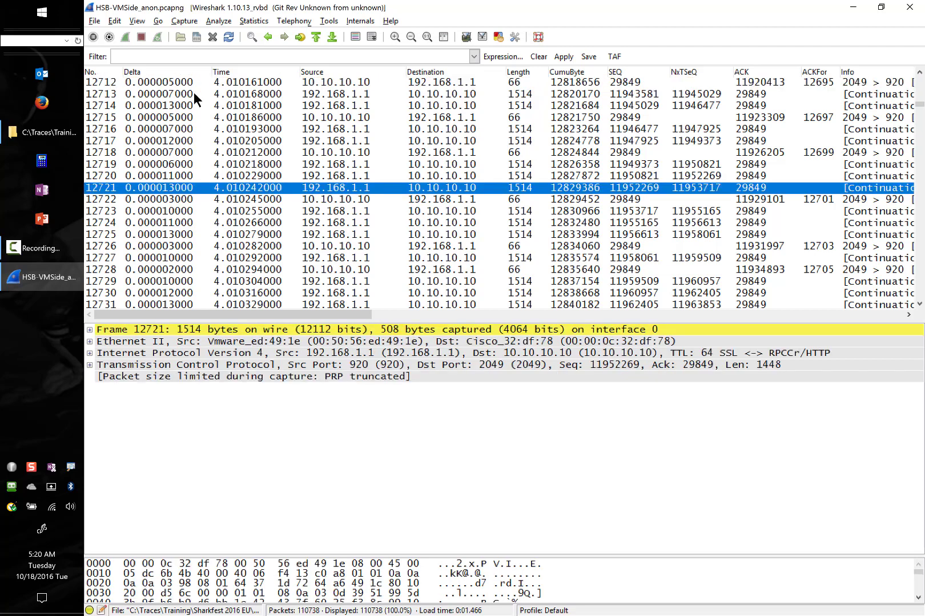
{"action": "key", "text": "ctrl+g"}
{"action": "type", "text": "127498"}
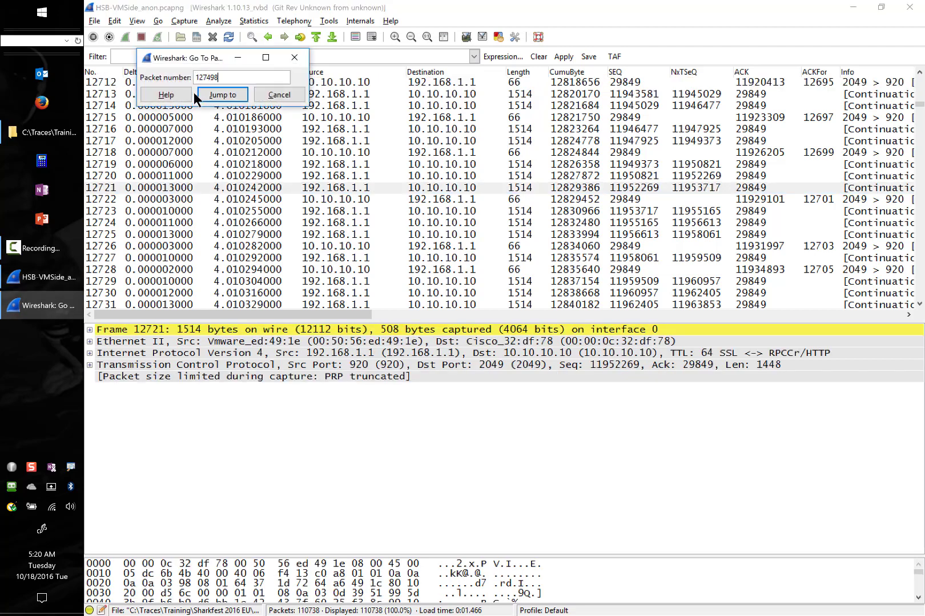
{"action": "key", "text": "Return"}
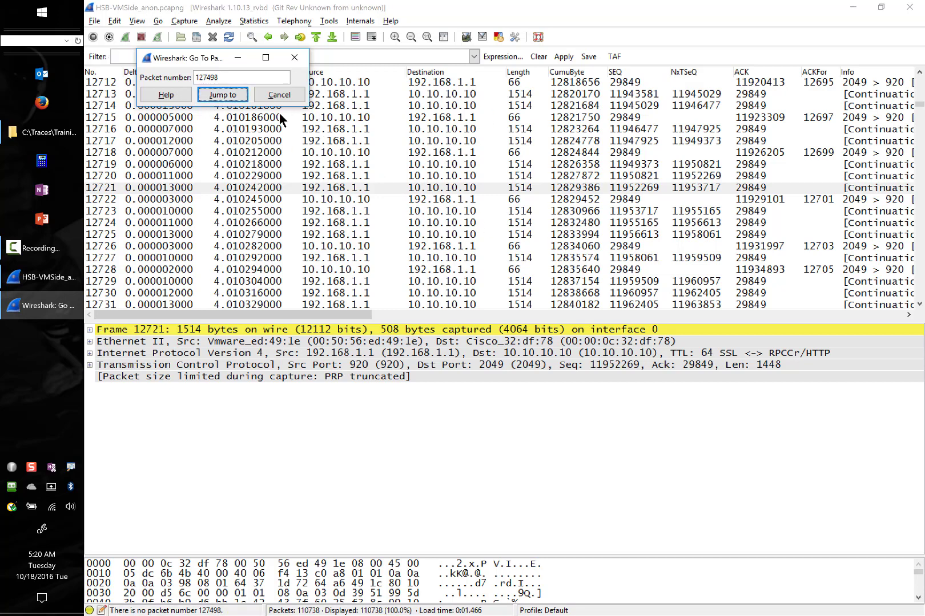
{"action": "left_click", "coordinate": [223, 94]}
{"action": "type", "text": "12749"}
{"action": "key", "text": "Return"}
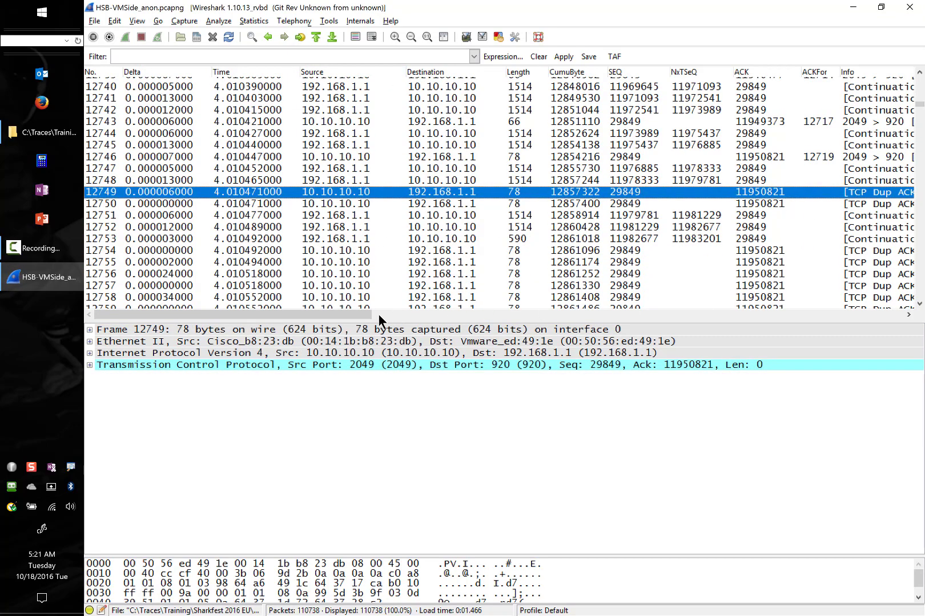
{"action": "scroll", "coordinate": [188, 165], "scroll_direction": "right", "scroll_amount": 3}
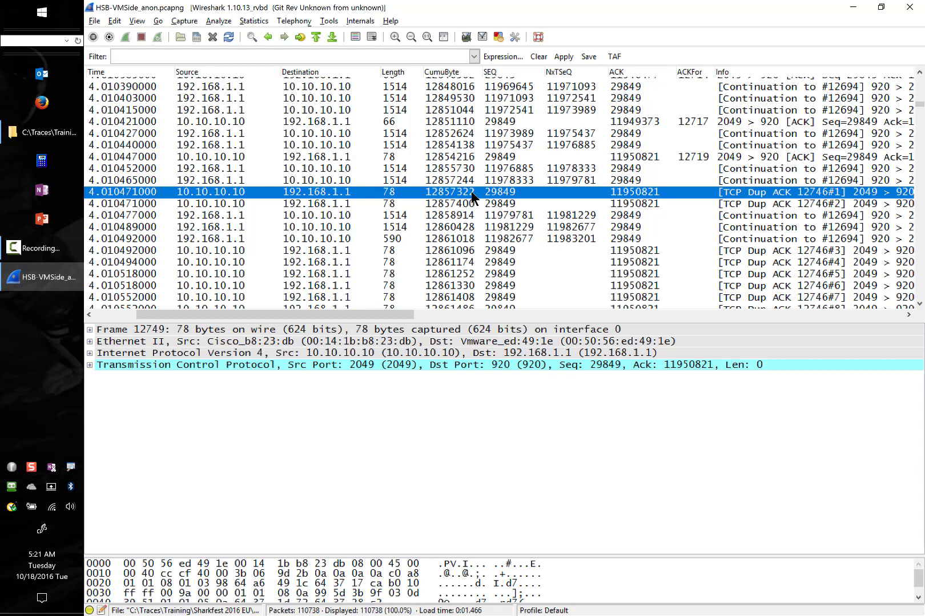
- Select the ACK in packet 12746 and go to packet 12719, the packet it acknowledges
{"action": "left_click", "coordinate": [698, 157]}
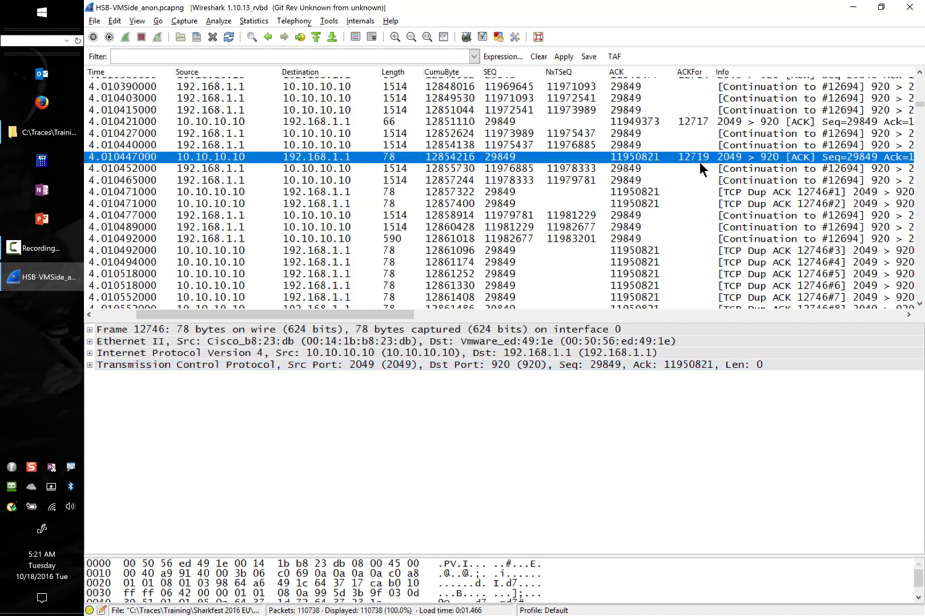
{"action": "left_click", "coordinate": [111, 315]}
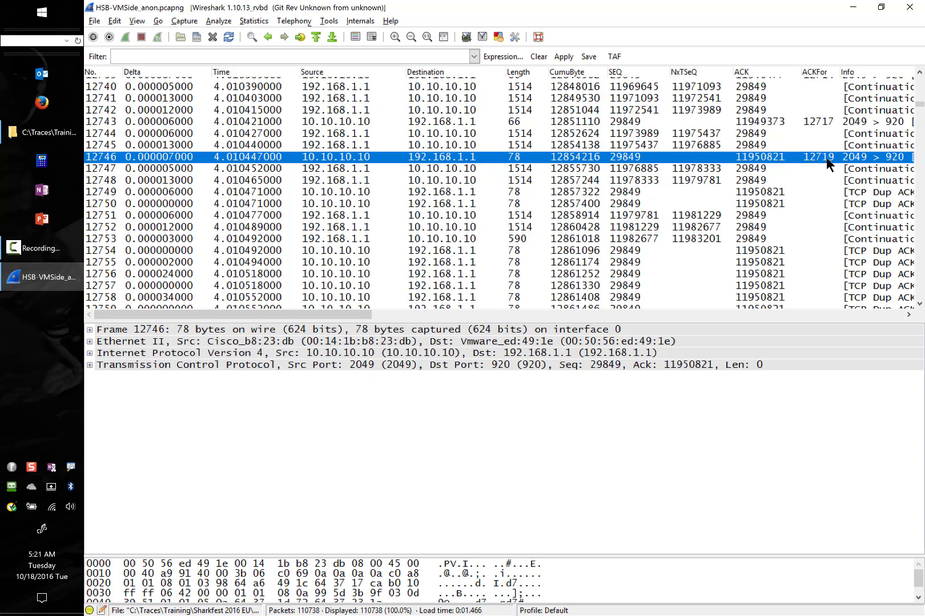
{"action": "key", "text": "ctrl+g"}
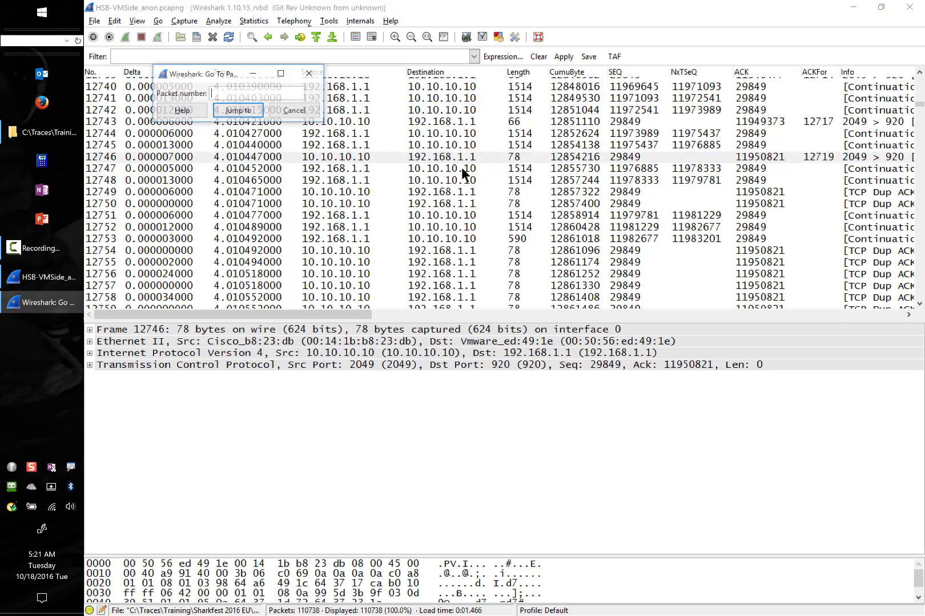
{"action": "type", "text": "12719"}
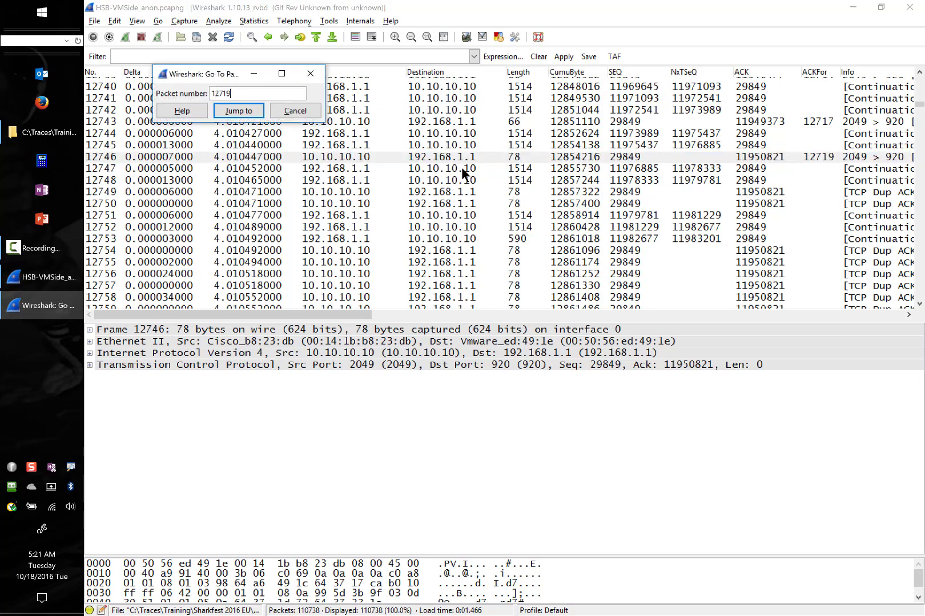
{"action": "key", "text": "Return"}
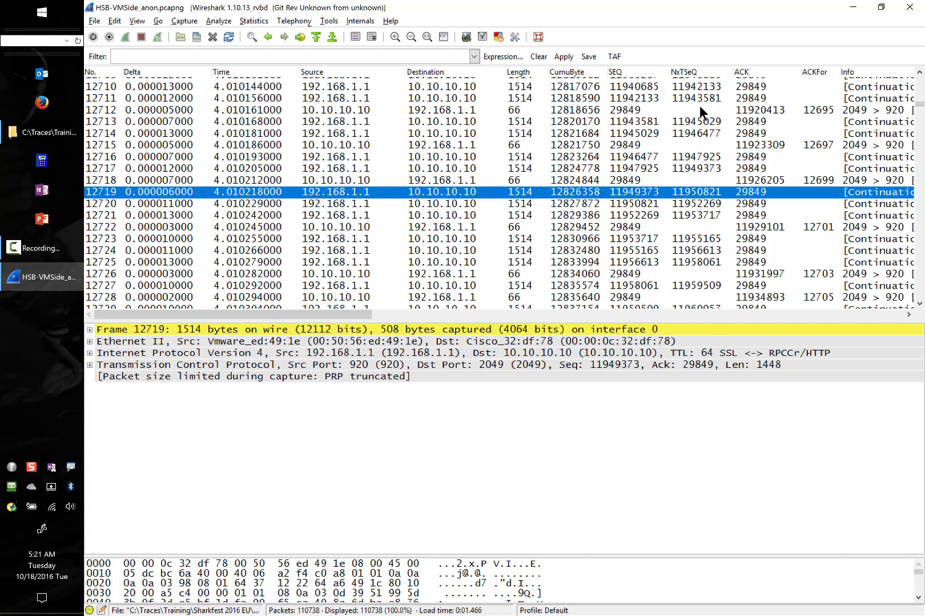
- Go to packet 12763 and bring its Info column details into view
{"action": "left_click", "coordinate": [648, 90]}
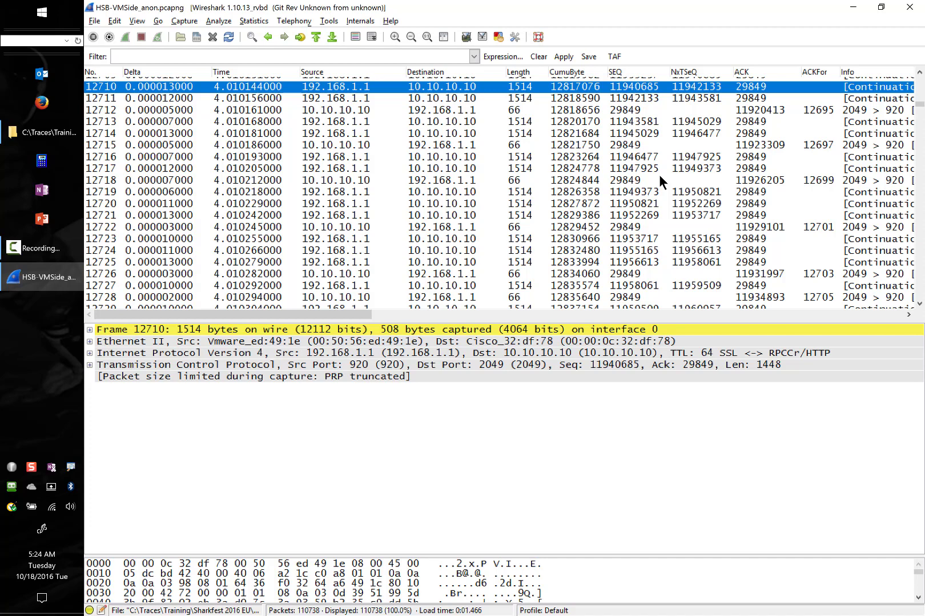
{"action": "left_click", "coordinate": [554, 237]}
{"action": "key", "text": "ctrl+g"}
{"action": "type", "text": "12763"}
{"action": "key", "text": "Return"}
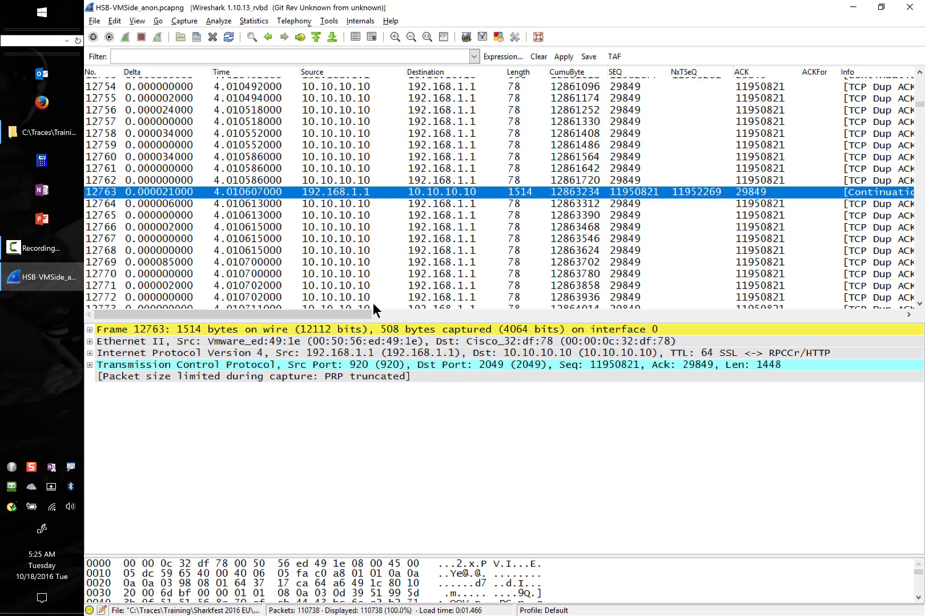
{"action": "left_click_drag", "start_coordinate": [339, 313], "coordinate": [406, 313]}
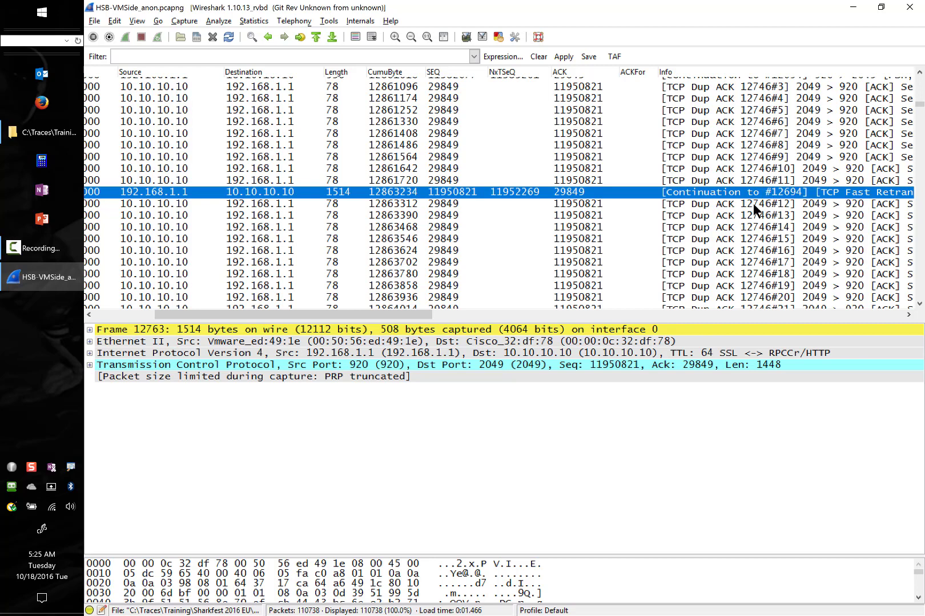
- Walk backwards through the duplicate ACKs from packet 12763 to duplicate ACK #2 of packet 12746
{"action": "key", "text": "Up"}
{"action": "key", "text": "Up"}
{"action": "key", "text": "Up"}
{"action": "key", "text": "Up"}
{"action": "key", "text": "Up"}
{"action": "key", "text": "Up"}
{"action": "key", "text": "Up"}
{"action": "key", "text": "Up"}
{"action": "key", "text": "Up"}
{"action": "key", "text": "Up"}
{"action": "key", "text": "Up"}
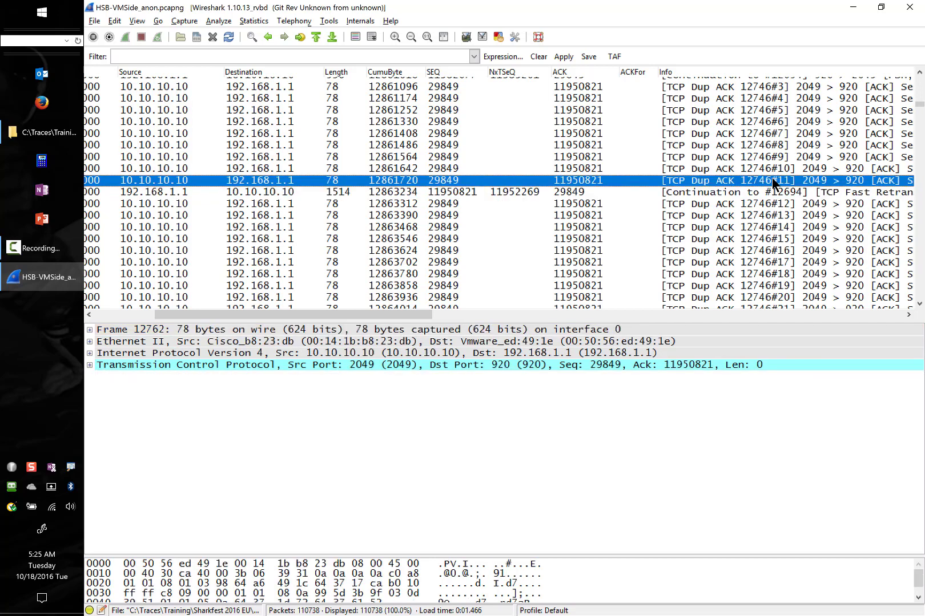
{"action": "key", "text": "Up"}
{"action": "key", "text": "Up"}
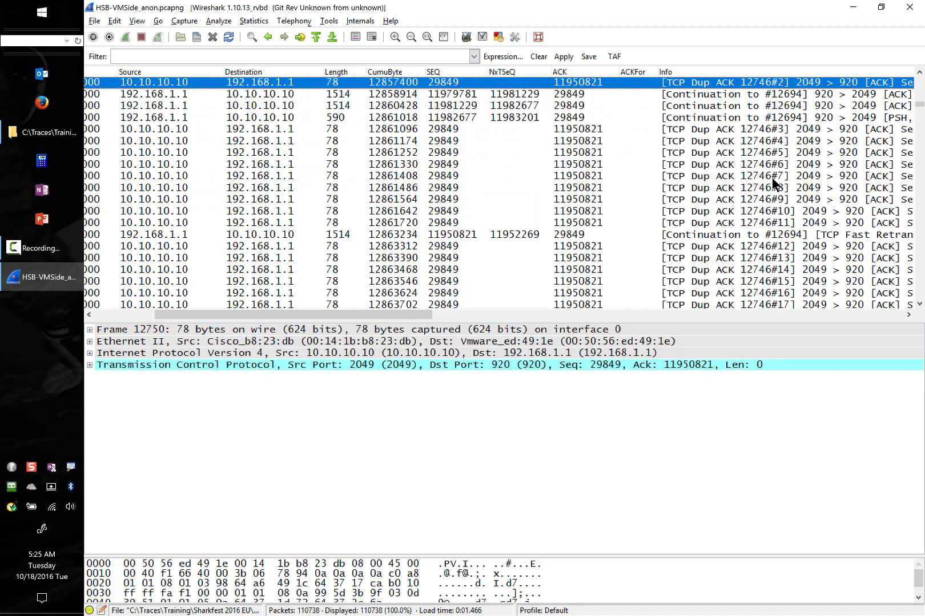
- Examine the packets between duplicate ACK #2 and duplicate ACK #3, ending on duplicate ACK #2
{"action": "key", "text": "Down"}
{"action": "key", "text": "Down"}
{"action": "key", "text": "Up"}
{"action": "key", "text": "Down"}
{"action": "key", "text": "Down"}
{"action": "key", "text": "Down"}
{"action": "key", "text": "Down"}
{"action": "key", "text": "Up"}
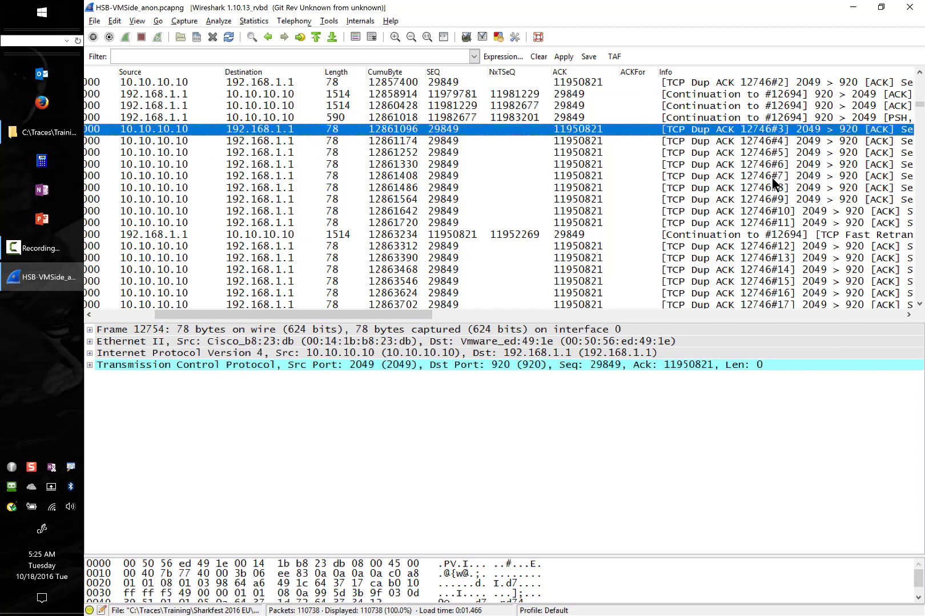
{"action": "key", "text": "Up"}
{"action": "key", "text": "Up"}
{"action": "key", "text": "Up"}
{"action": "key", "text": "Up"}
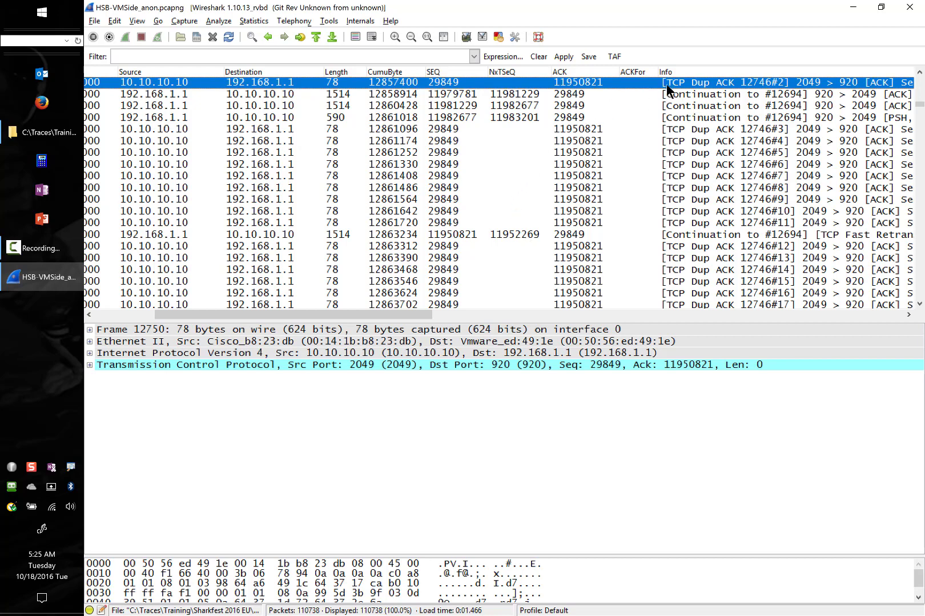
- Inspect the fast retransmission in packet 12763 and the sequence from duplicate ACK #1 through duplicate ACK #3
{"action": "left_click", "coordinate": [539, 230]}
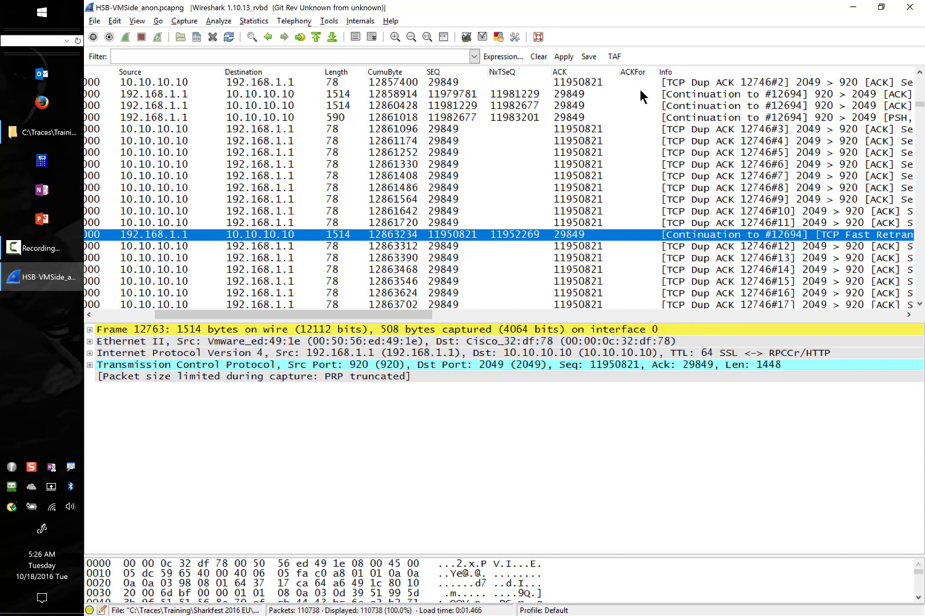
{"action": "left_click", "coordinate": [665, 83]}
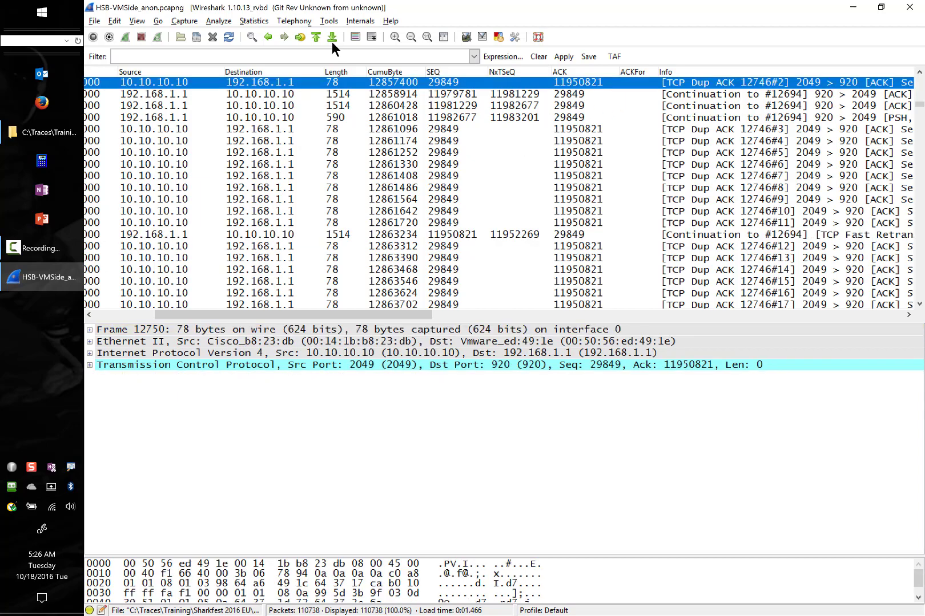
{"action": "key", "text": "Up"}
{"action": "key", "text": "Up"}
{"action": "key", "text": "Down"}
{"action": "key", "text": "Down"}
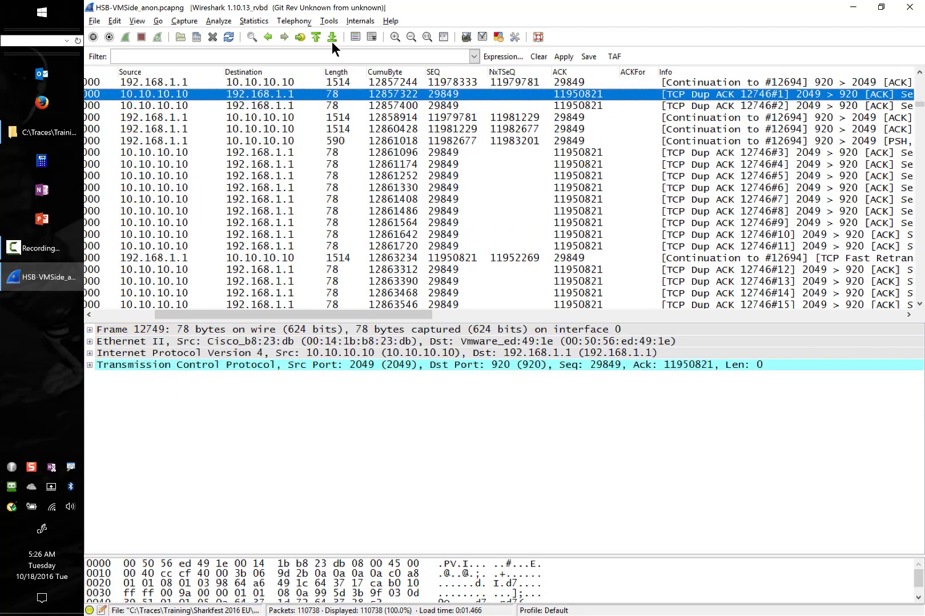
{"action": "key", "text": "Down"}
{"action": "key", "text": "Down"}
{"action": "key", "text": "Down"}
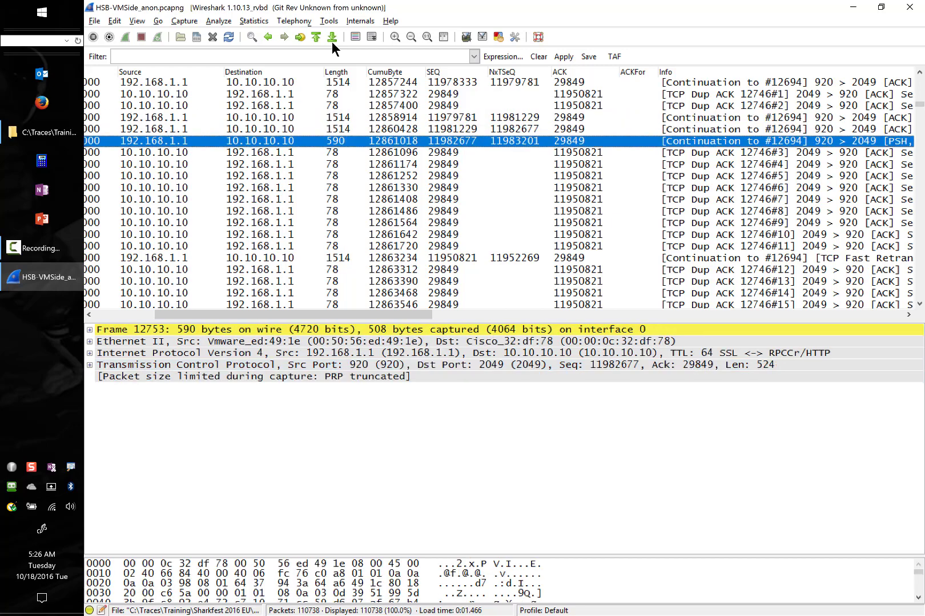
{"action": "key", "text": "Down"}
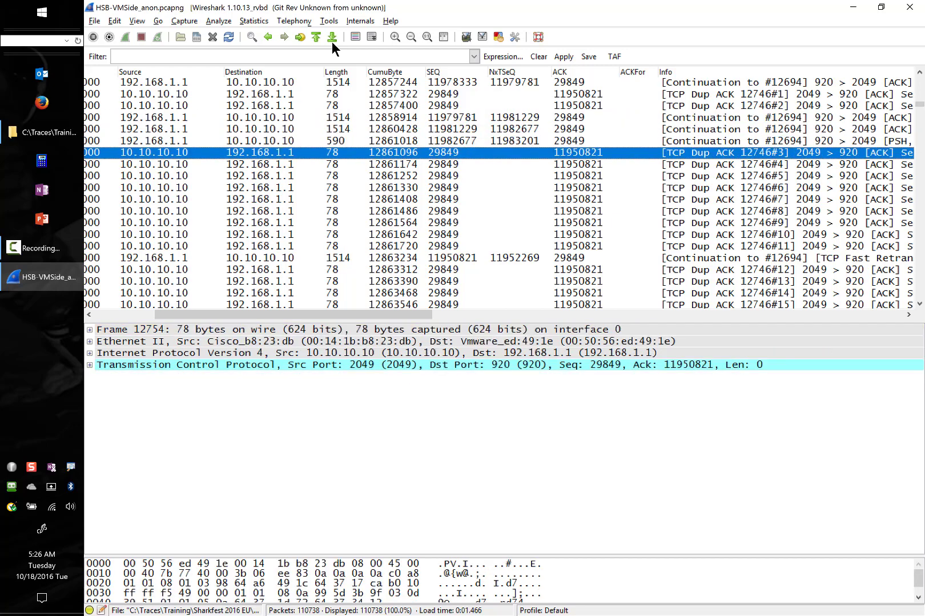
- Return to duplicate ACK #1 in packet 12749 and set it as the time reference
{"action": "key", "text": "Up"}
{"action": "key", "text": "Up"}
{"action": "key", "text": "Up"}
{"action": "key", "text": "Up"}
{"action": "key", "text": "Up"}
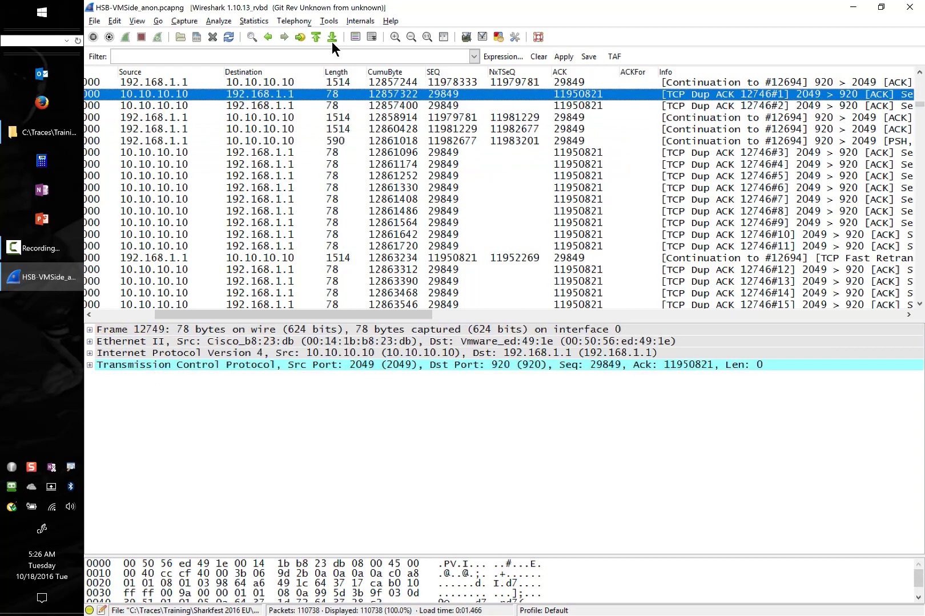
{"action": "key", "text": "ctrl+t"}
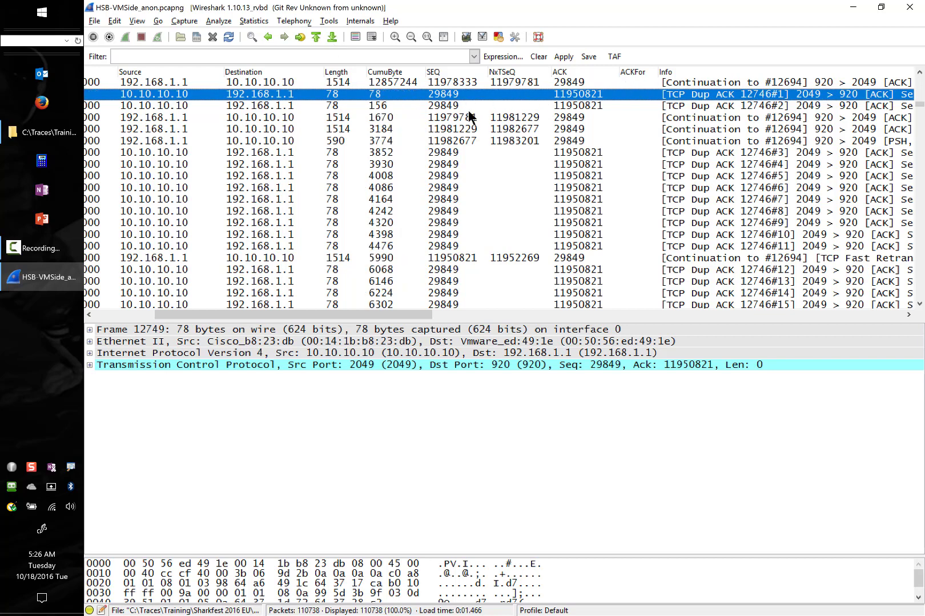
- Remove the time reference from duplicate ACK #1, packet 12749
{"action": "left_click", "coordinate": [579, 107]}
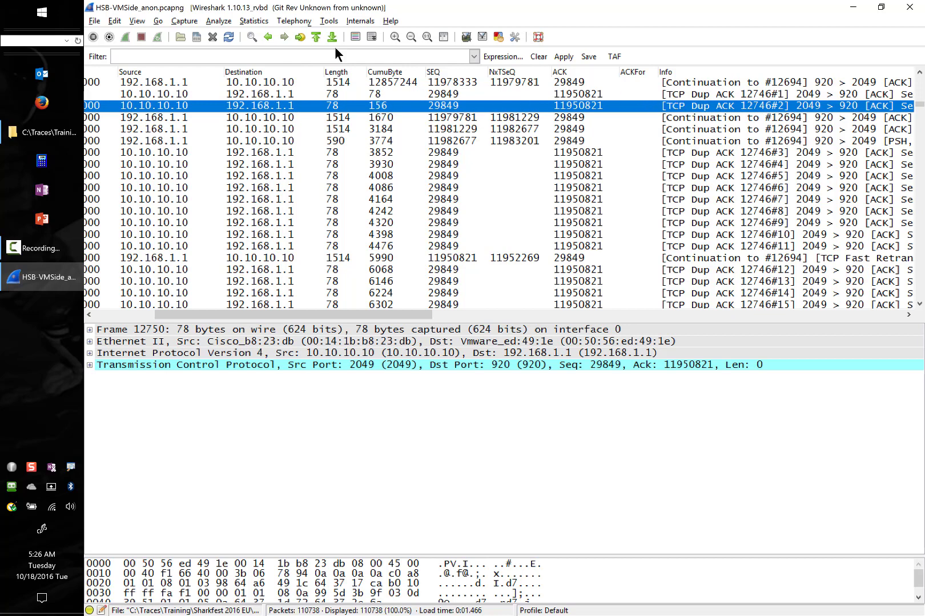
{"action": "key", "text": "Up"}
{"action": "key", "text": "ctrl+t"}
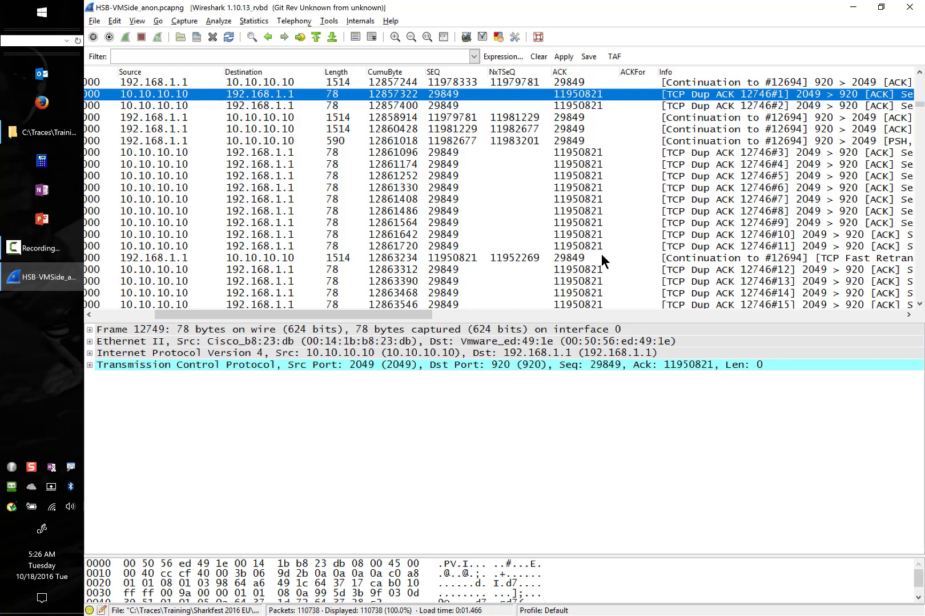
- Set packet 12749 as the time reference again and check the elapsed time at the retransmission in packet 12763
{"action": "key", "text": "ctrl+t"}
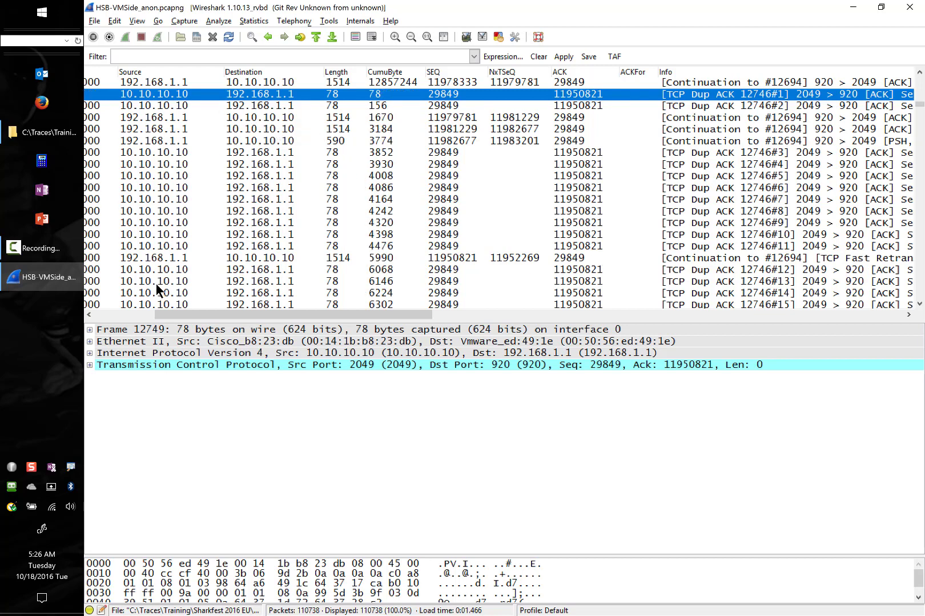
{"action": "left_click", "coordinate": [115, 313]}
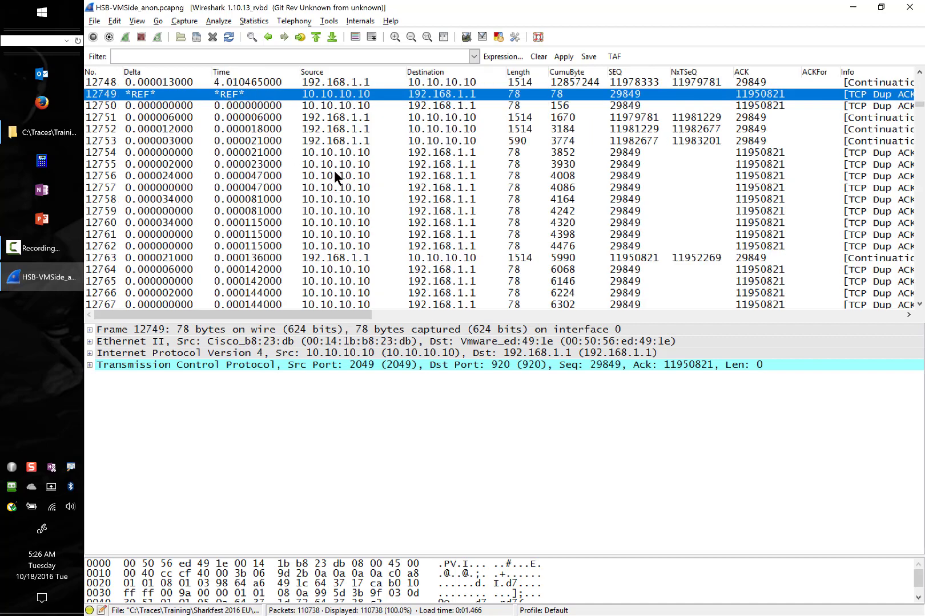
{"action": "left_click", "coordinate": [307, 258]}
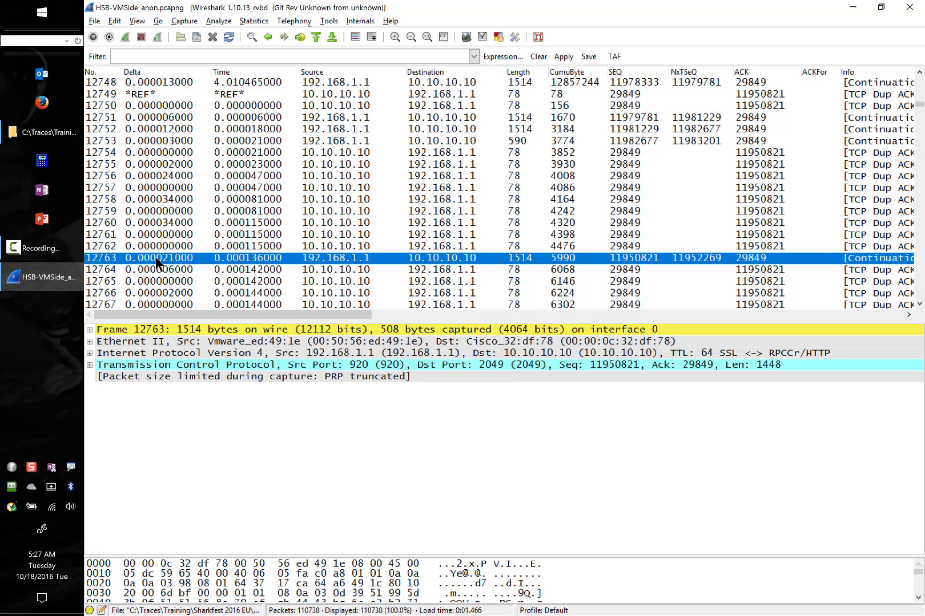
- Select packet 12749 and clear its time reference
{"action": "left_click", "coordinate": [181, 93]}
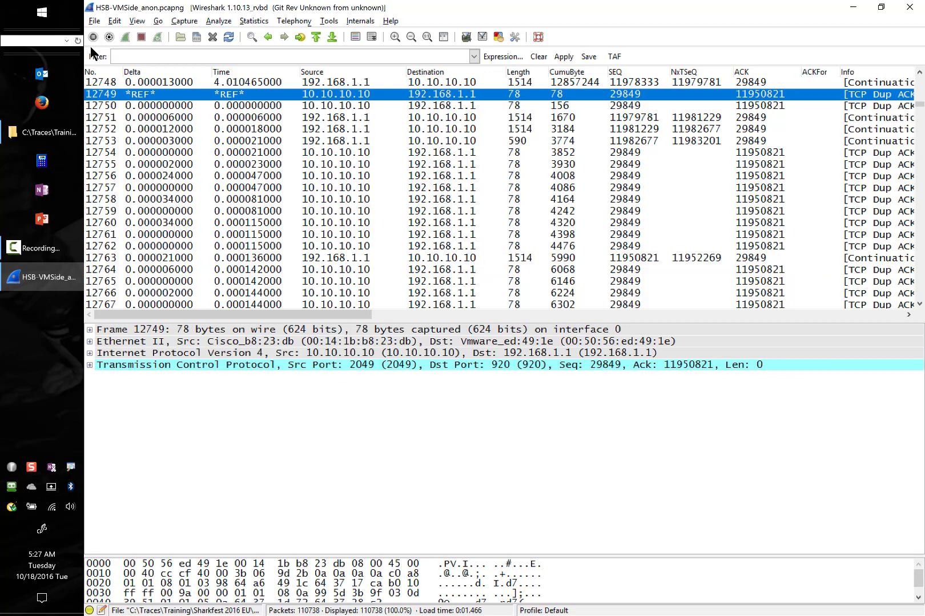
{"action": "key", "text": "ctrl+t"}
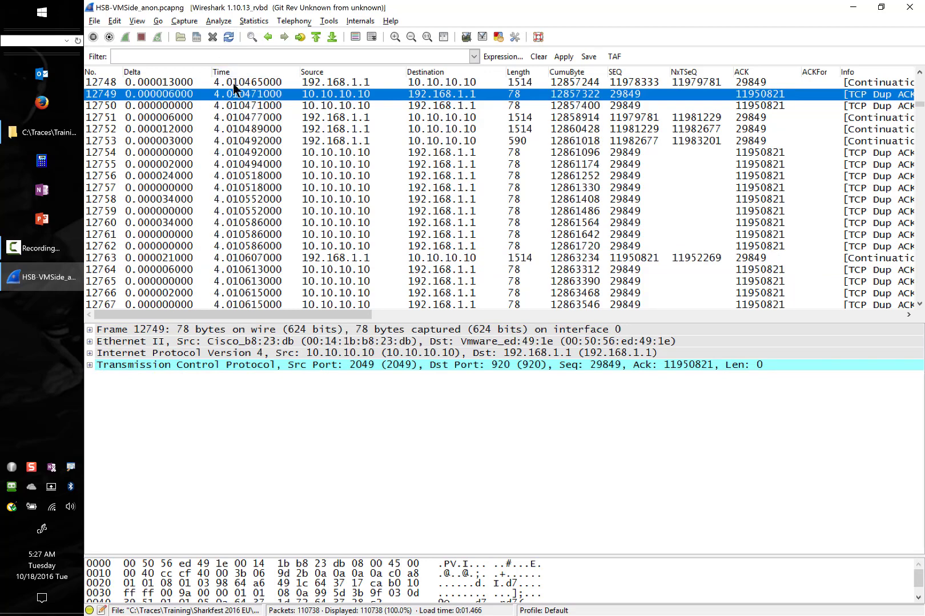
- Set packet 12749 as the time reference, check the elapsed time at retransmission packet 12763, and clear the reference
{"action": "key", "text": "ctrl+t"}
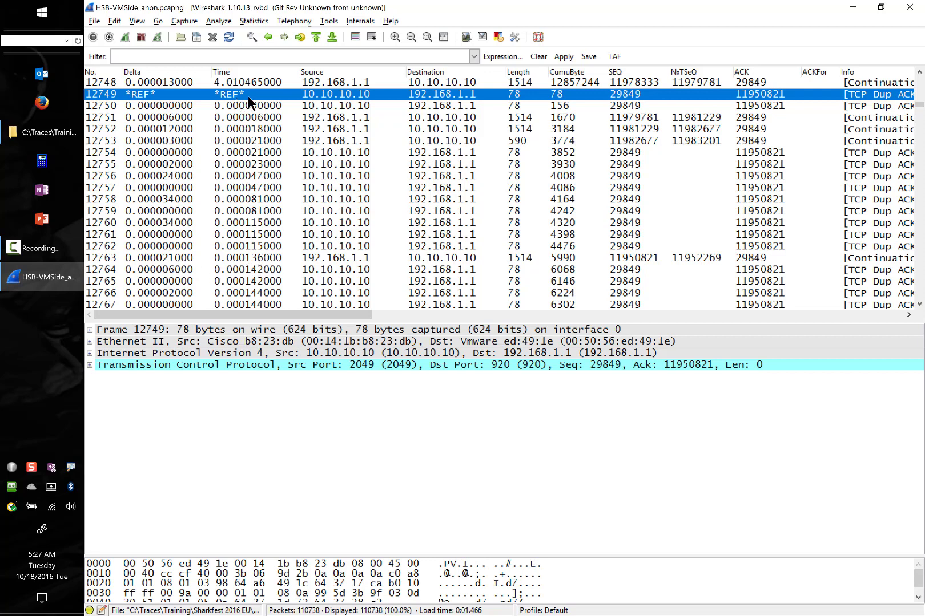
{"action": "left_click", "coordinate": [253, 245]}
{"action": "left_click", "coordinate": [257, 258]}
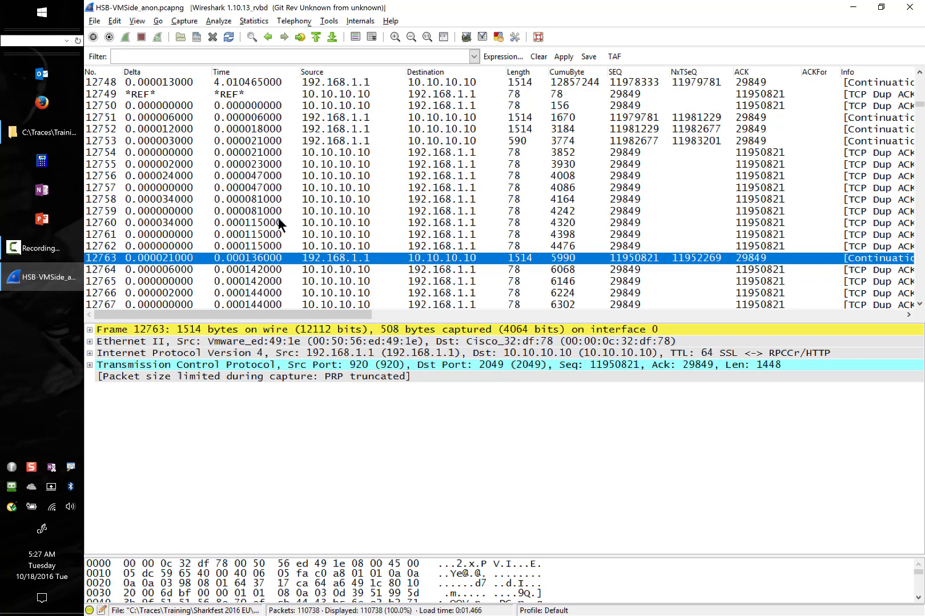
{"action": "left_click", "coordinate": [236, 94]}
{"action": "key", "text": "ctrl+t"}
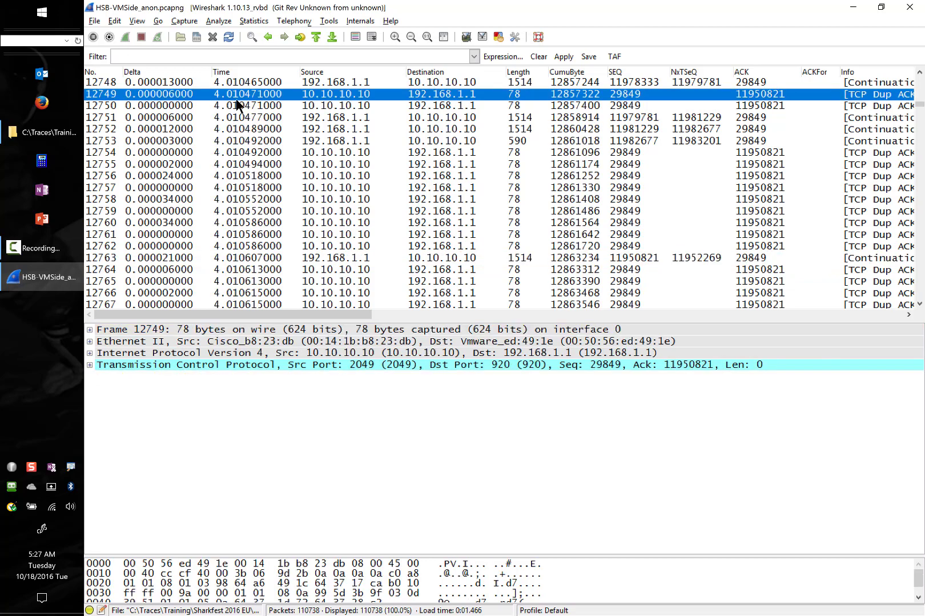
- Go to packet 12775 and compare its next sequence number with the ACK number of packet 12776
{"action": "key", "text": "ctrl+g"}
{"action": "type", "text": "12775"}
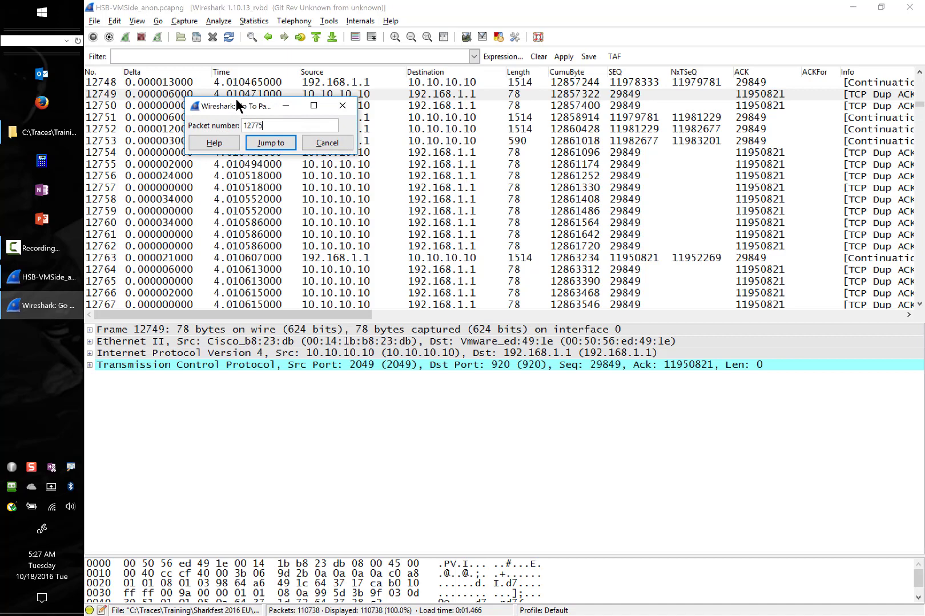
{"action": "key", "text": "Return"}
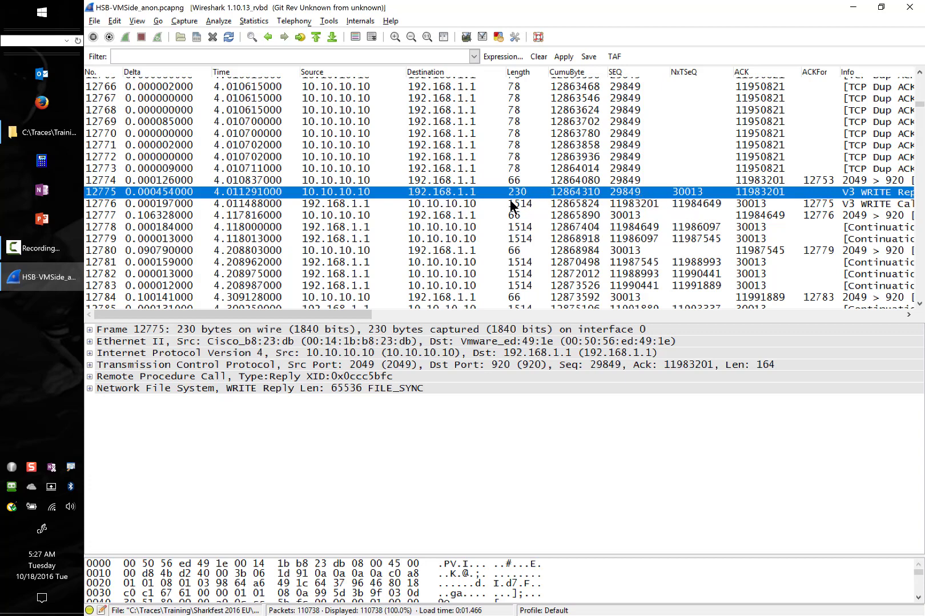
{"action": "left_click", "coordinate": [401, 203]}
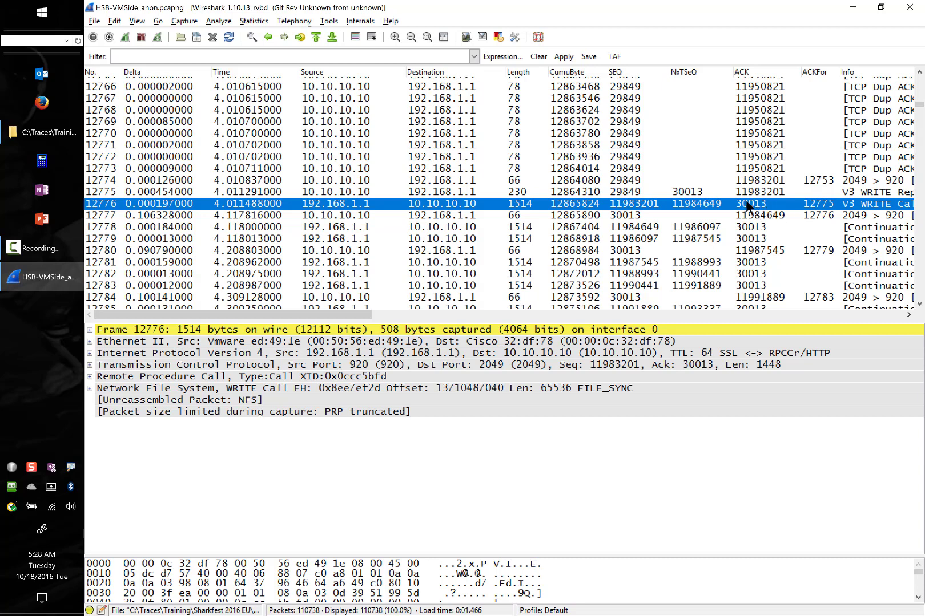
{"action": "left_click", "coordinate": [702, 190]}
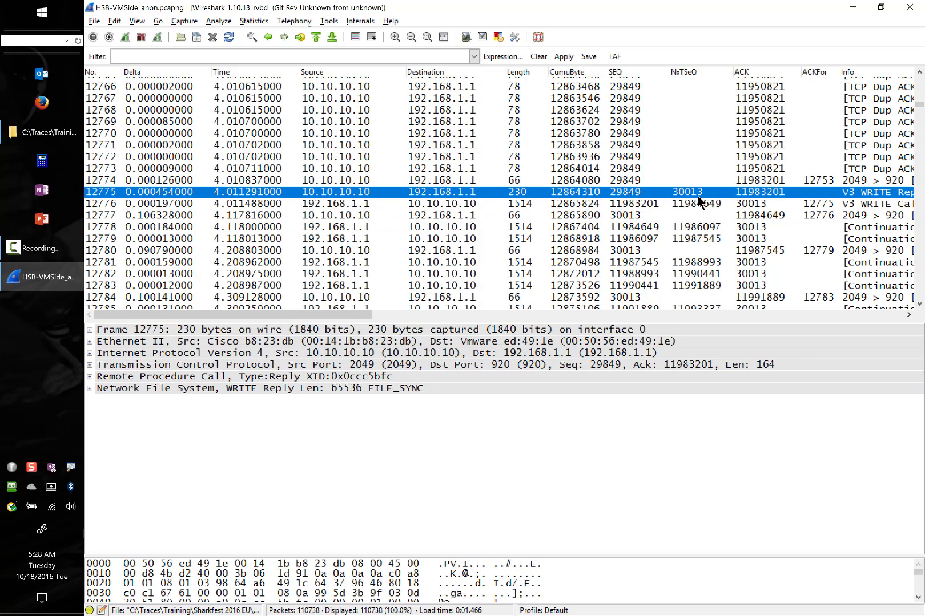
{"action": "left_click", "coordinate": [489, 201]}
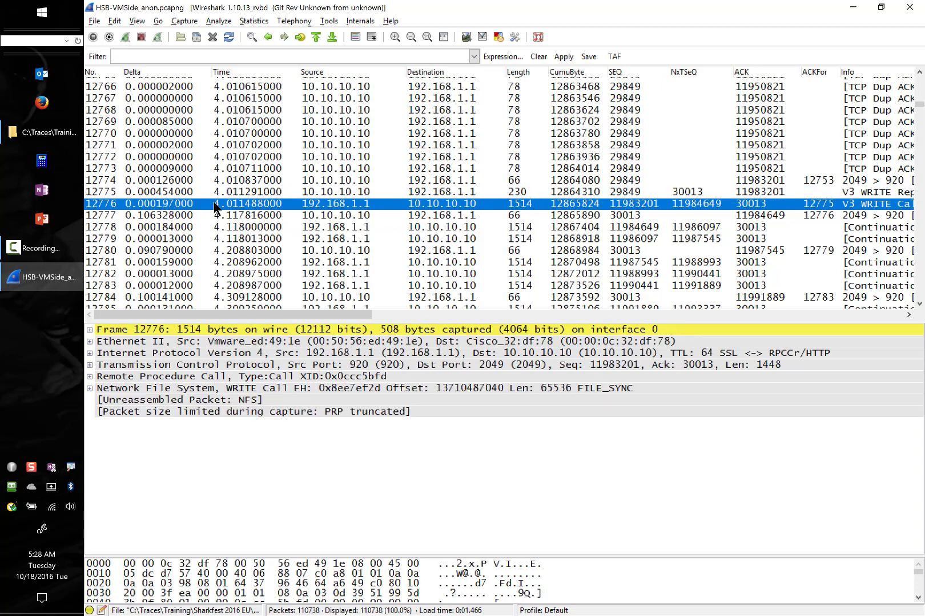
- Examine the NFS WRITE reply in packet 12775 against the WRITE call that follows it in packet 12776
{"action": "key", "text": "Up"}
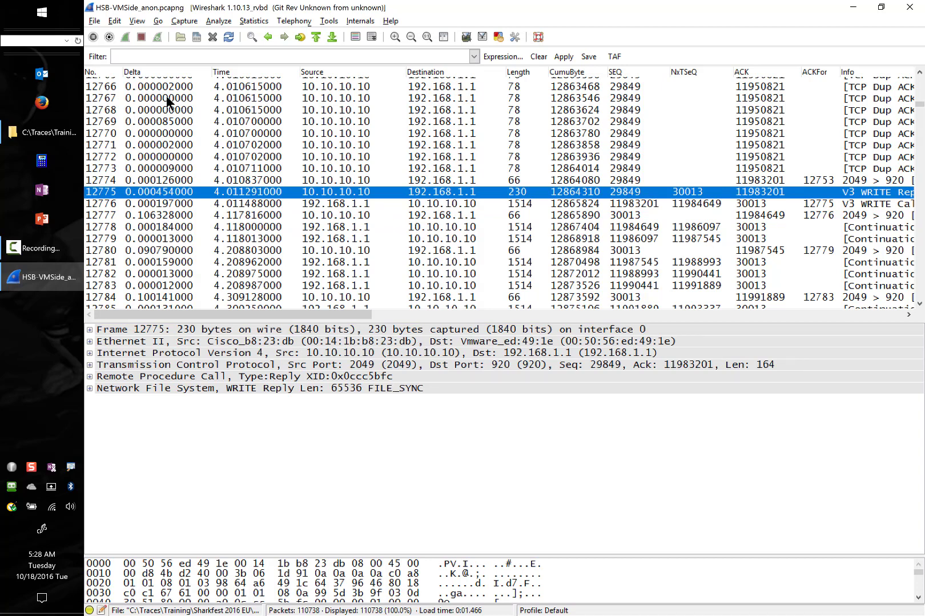
{"action": "key", "text": "Down"}
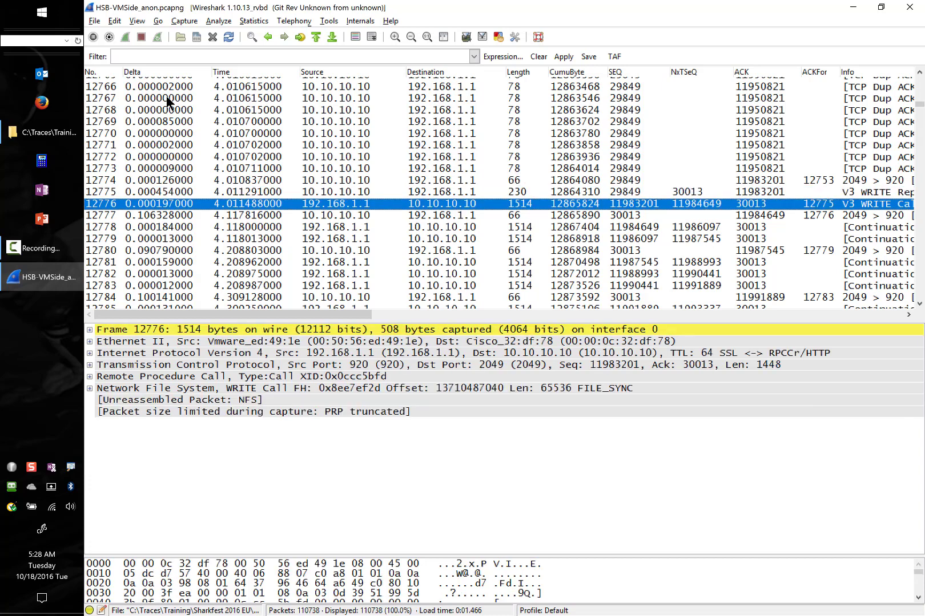
{"action": "key", "text": "Up"}
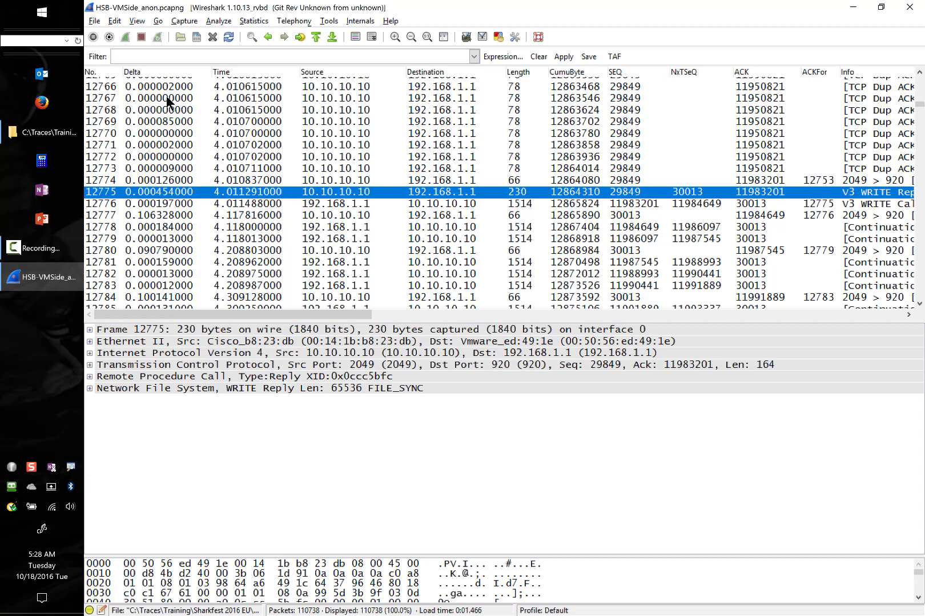
{"action": "key", "text": "Down"}
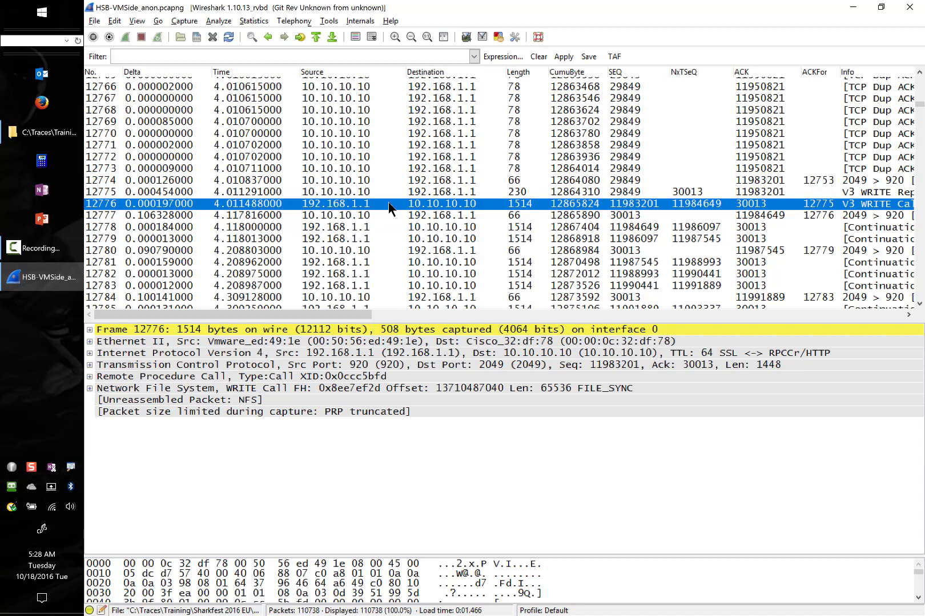
{"action": "left_click", "coordinate": [438, 194]}
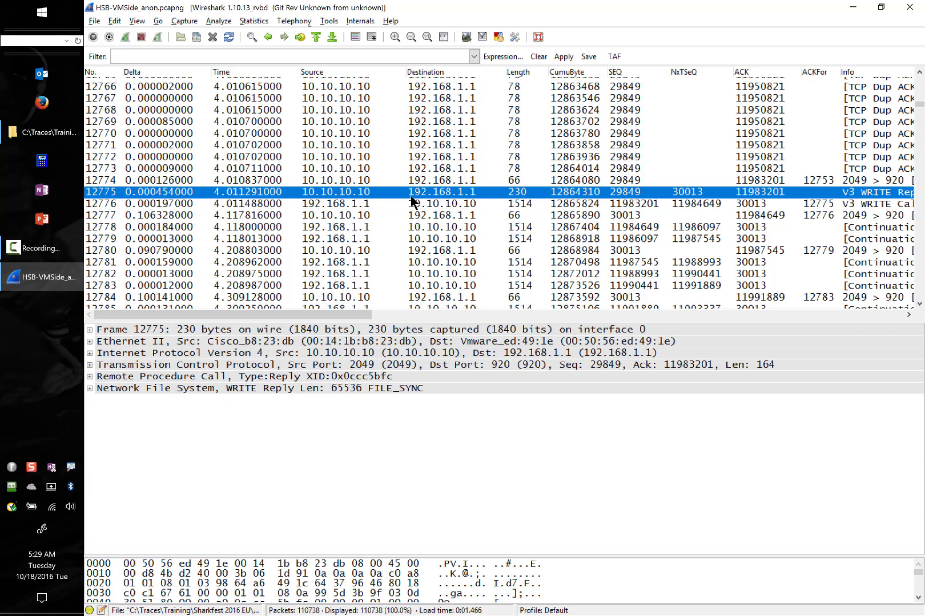
{"action": "key", "text": "Down"}
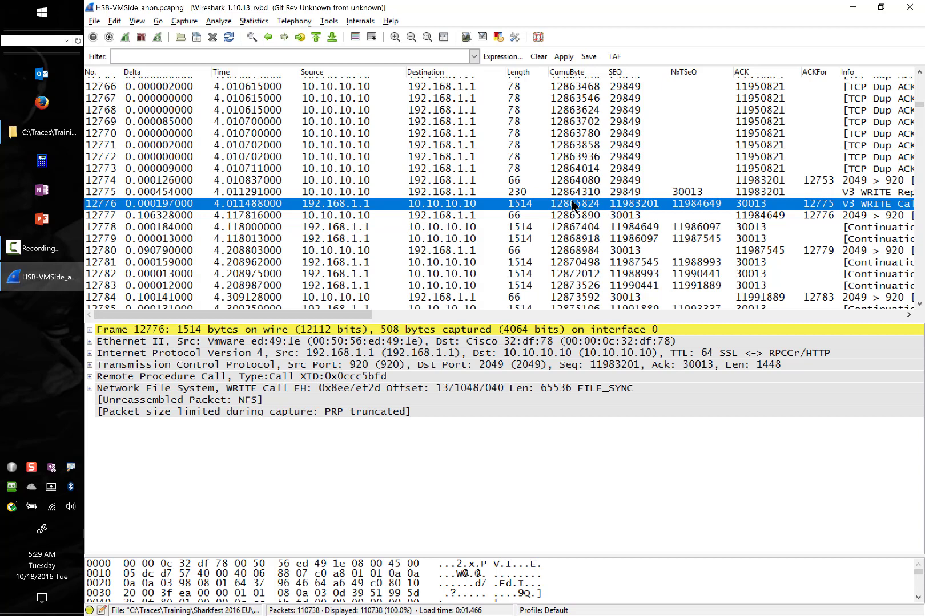
- Match the ACK number of packet 12777 against the next sequence number of the WRITE call in packet 12776
{"action": "left_click", "coordinate": [468, 214]}
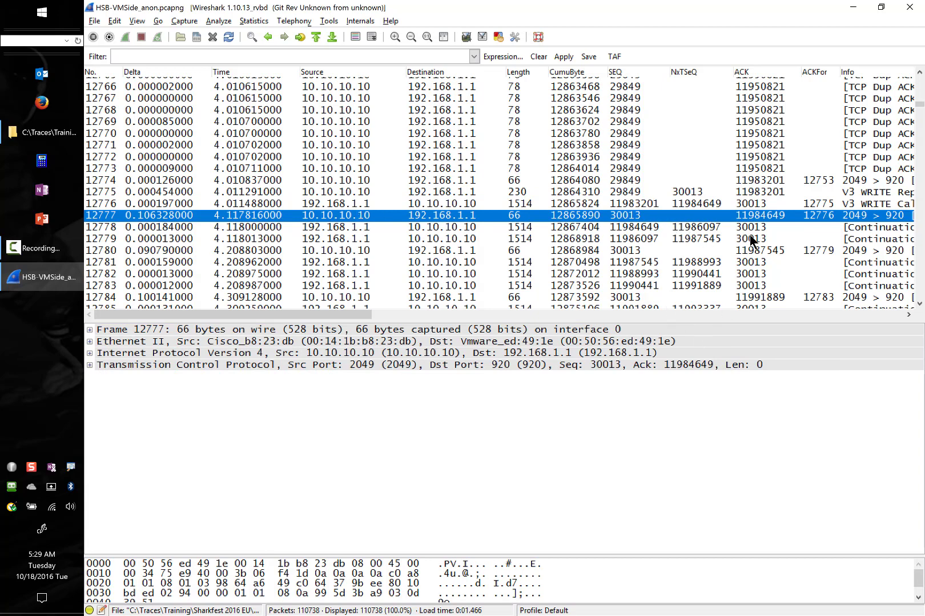
{"action": "left_click", "coordinate": [709, 204]}
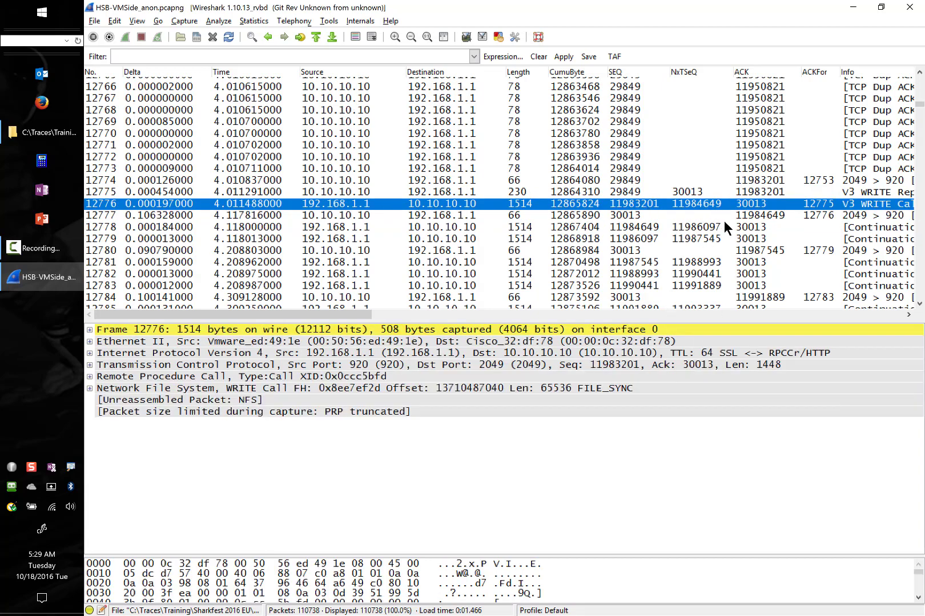
{"action": "left_click", "coordinate": [745, 217]}
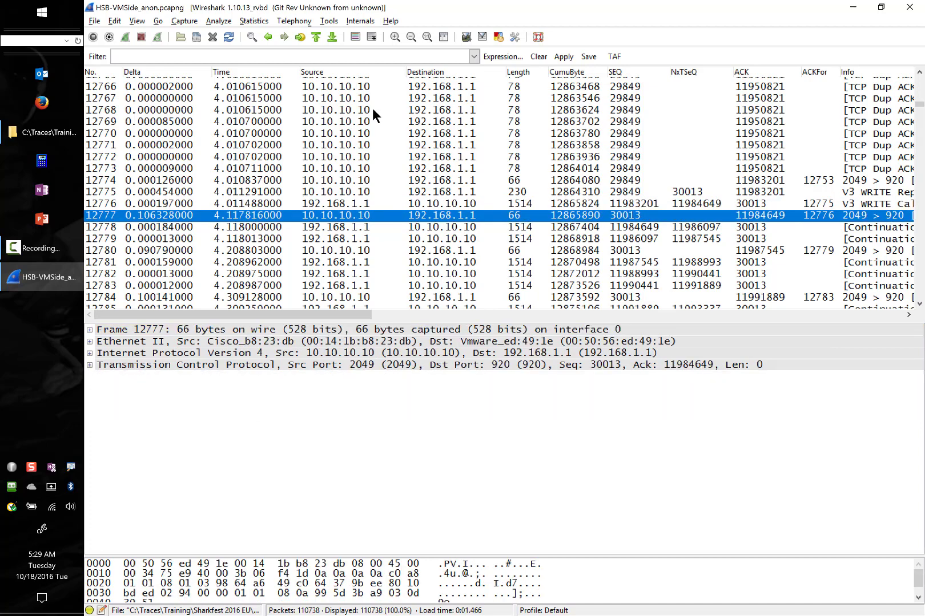
{"action": "left_click", "coordinate": [645, 204]}
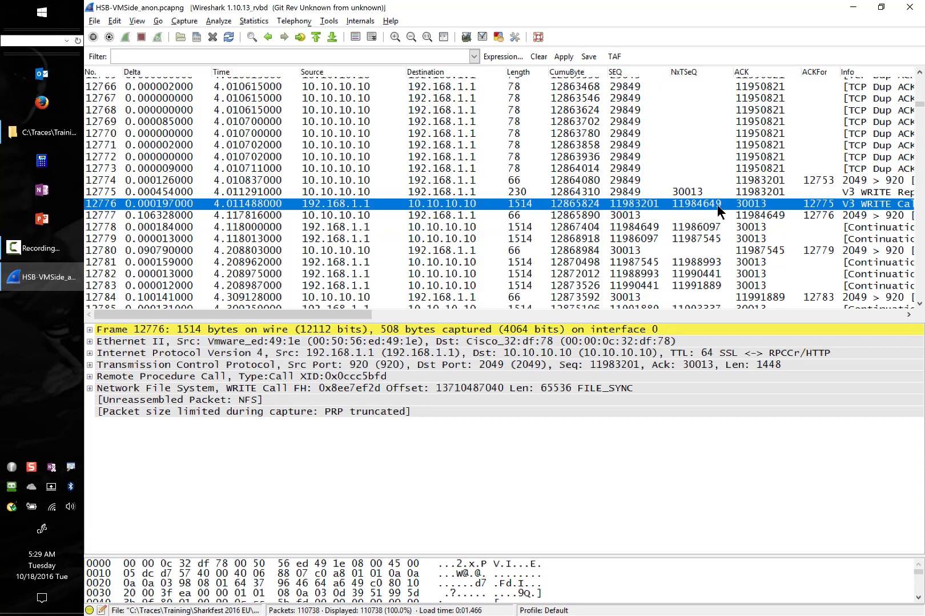
{"action": "left_click", "coordinate": [770, 215]}
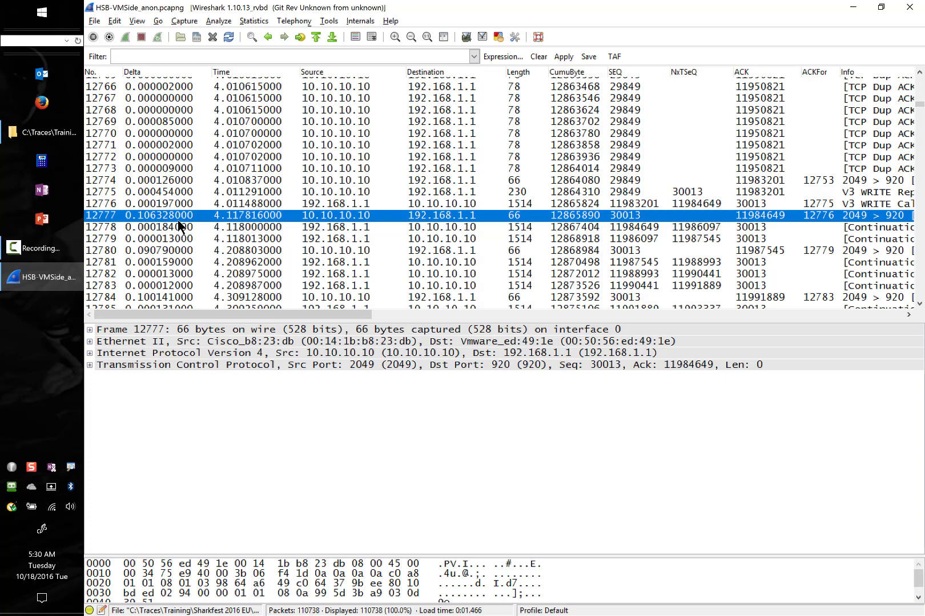
- Step through packets 12775 to 12777 and check the delta time between the WRITE call and its ACK
{"action": "key", "text": "Up"}
{"action": "key", "text": "Up"}
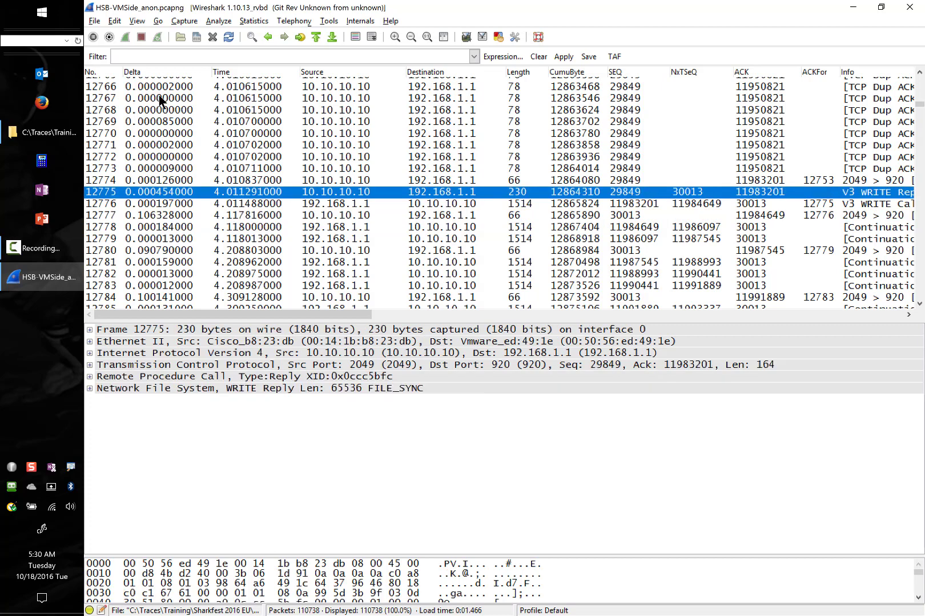
{"action": "key", "text": "Down"}
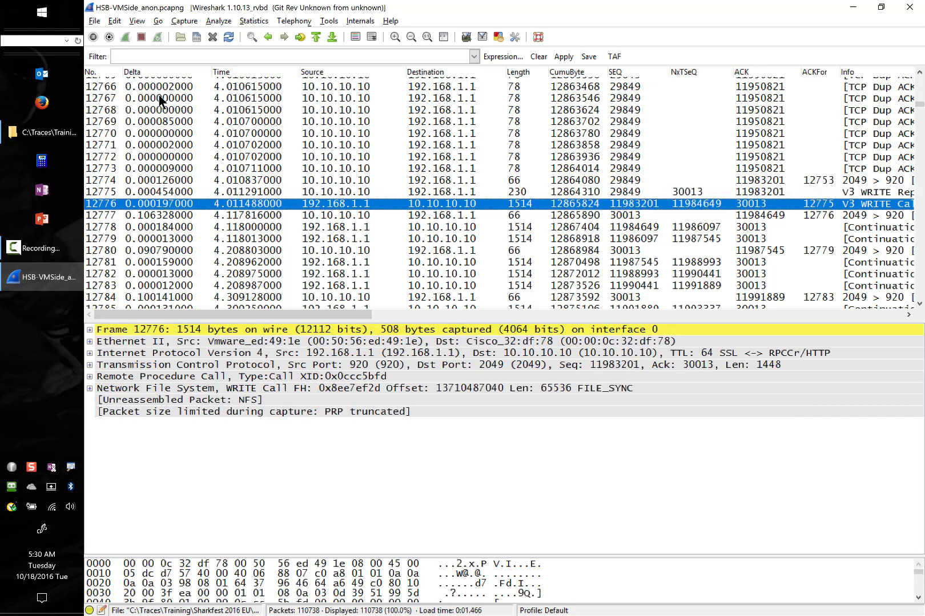
{"action": "key", "text": "Down"}
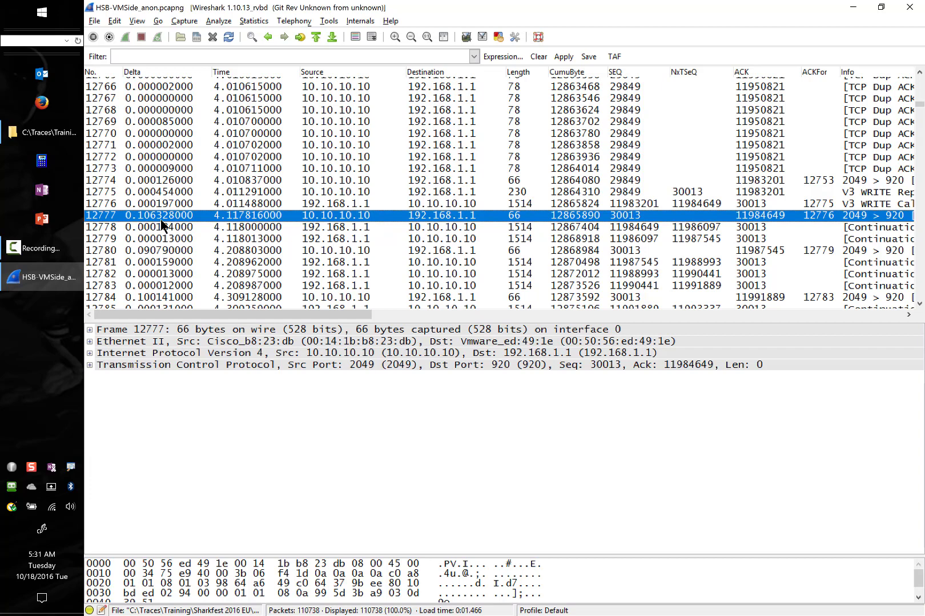
{"action": "key", "text": "Up"}
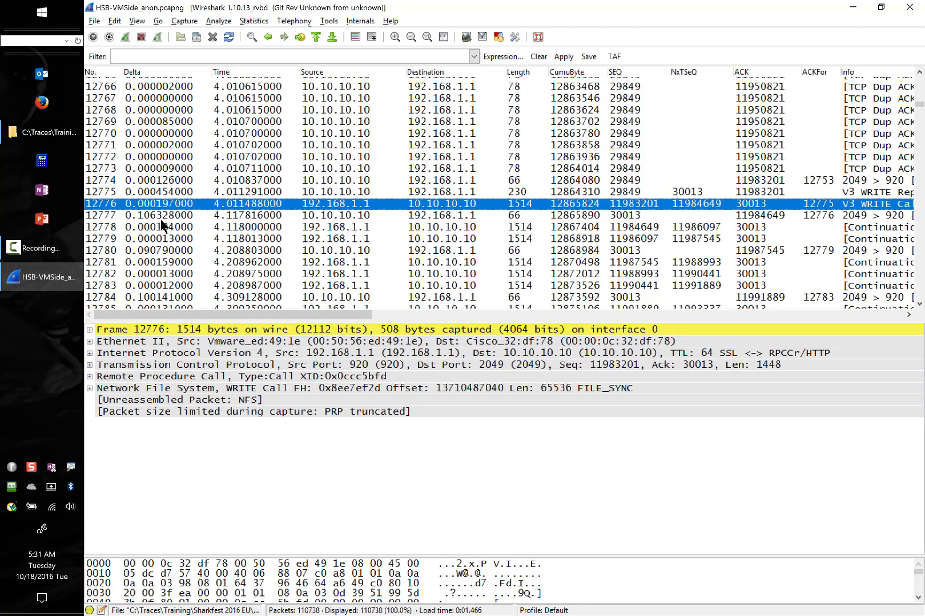
{"action": "key", "text": "Down"}
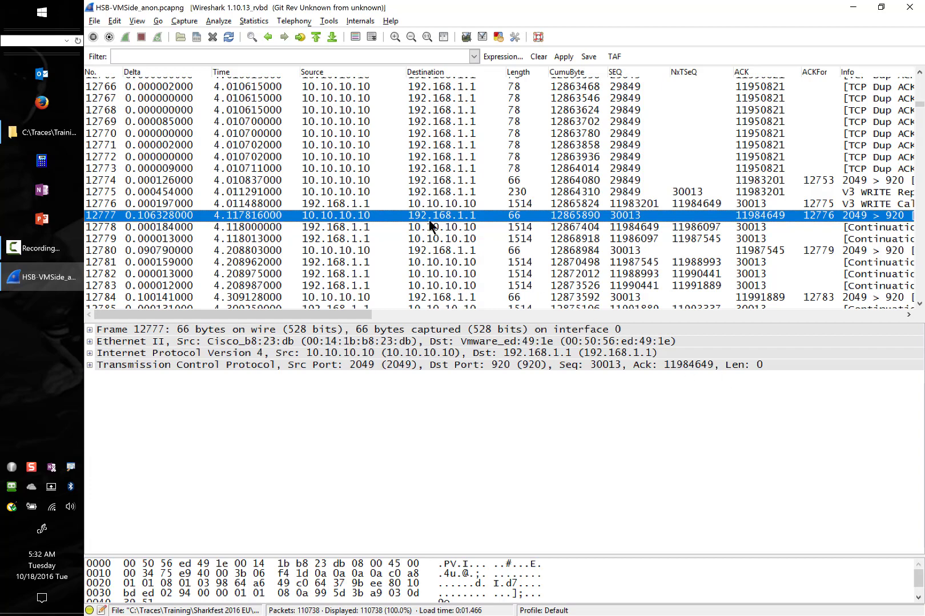
- Review the sequence of WRITE reply 12775, WRITE call 12776 and ACK 12777 again, including the segment lengths
{"action": "left_click", "coordinate": [351, 191]}
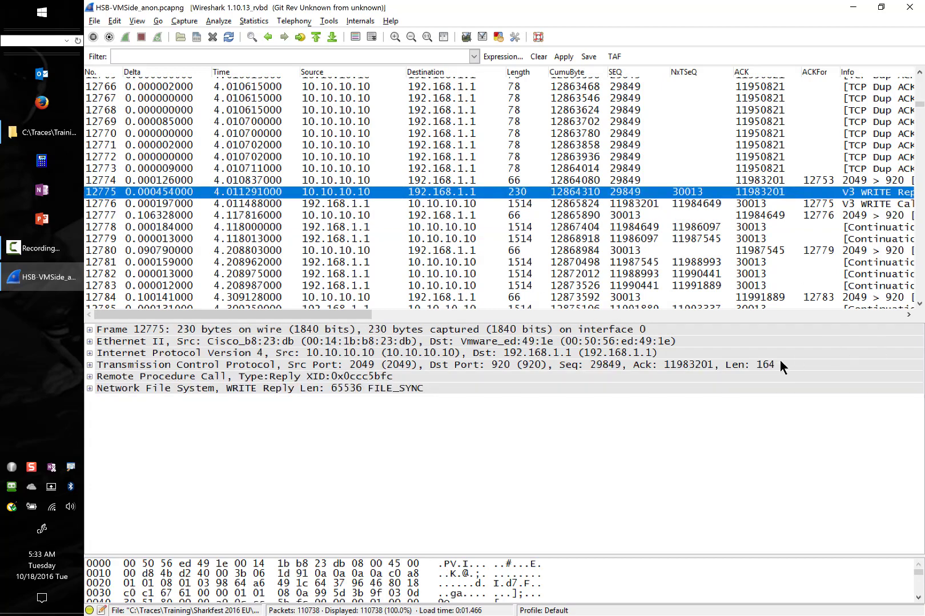
{"action": "key", "text": "Down"}
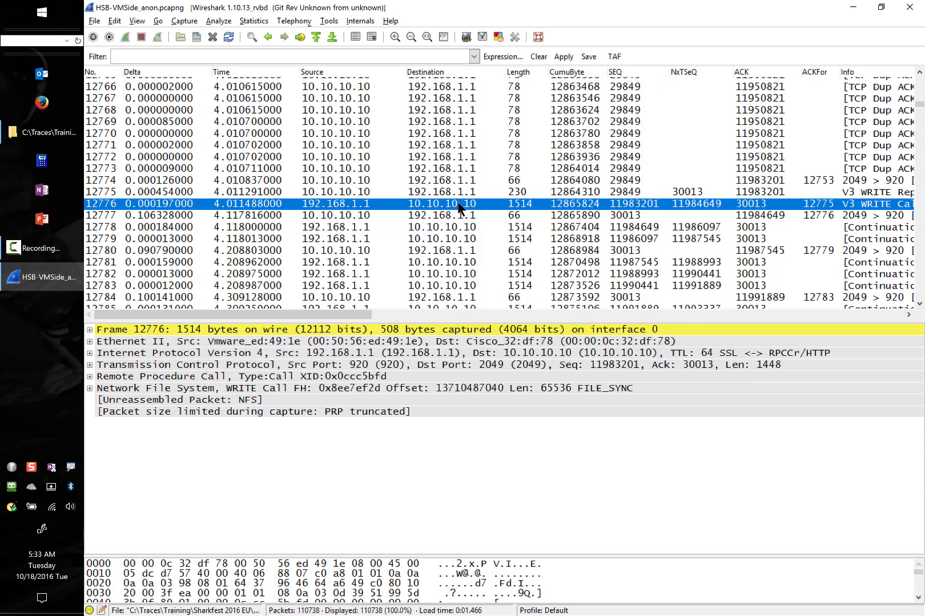
{"action": "left_click", "coordinate": [467, 215]}
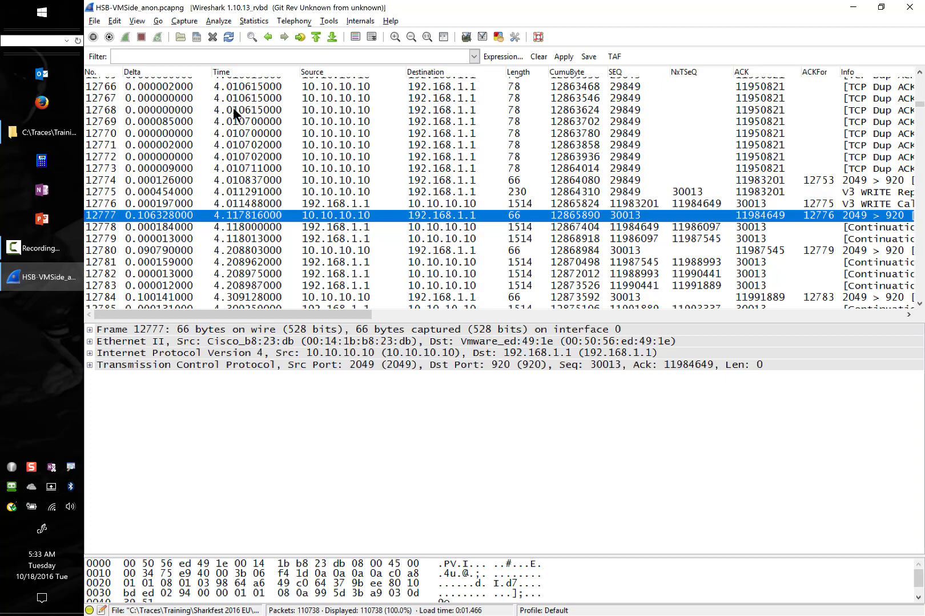
{"action": "left_click", "coordinate": [437, 204]}
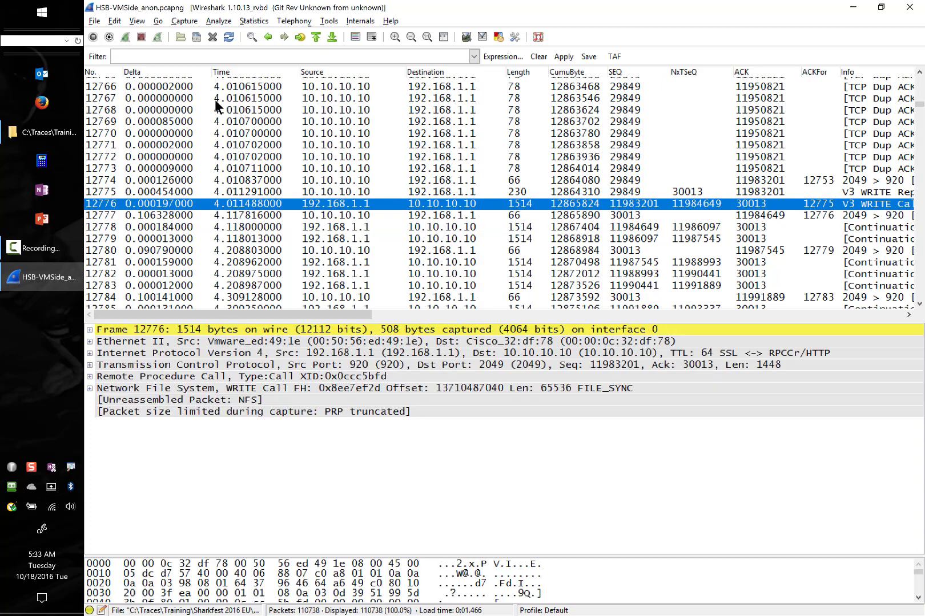
{"action": "left_click", "coordinate": [474, 215]}
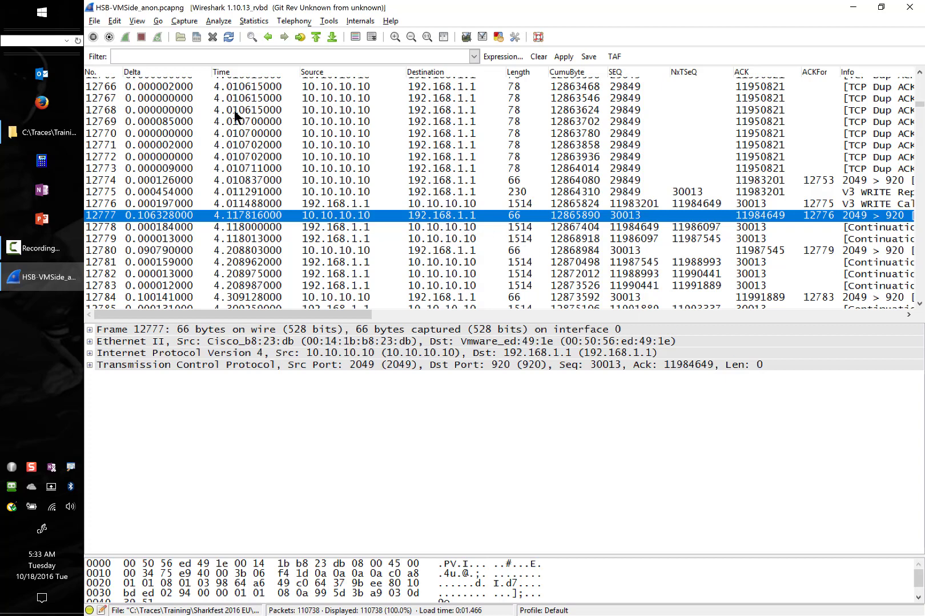
- Walk through the data segments and ACKs in packets 12778 to 12784, and return to the ACK in packet 12780
{"action": "key", "text": "Down"}
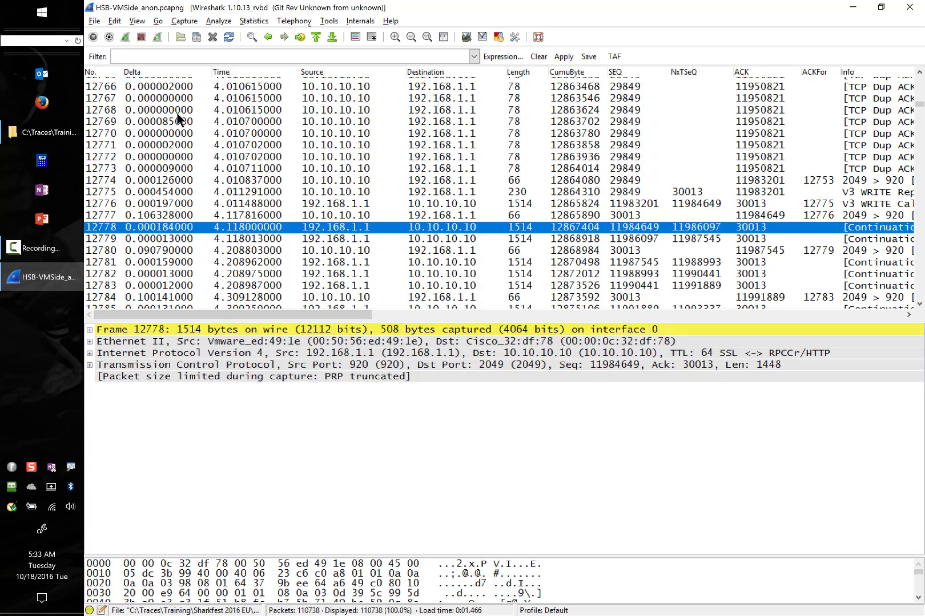
{"action": "key", "text": "Down"}
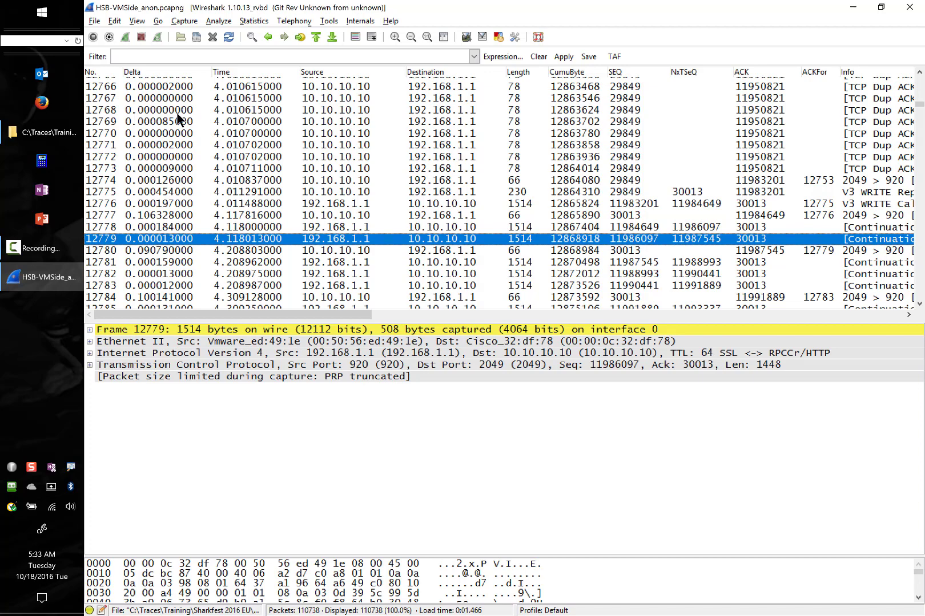
{"action": "key", "text": "Down"}
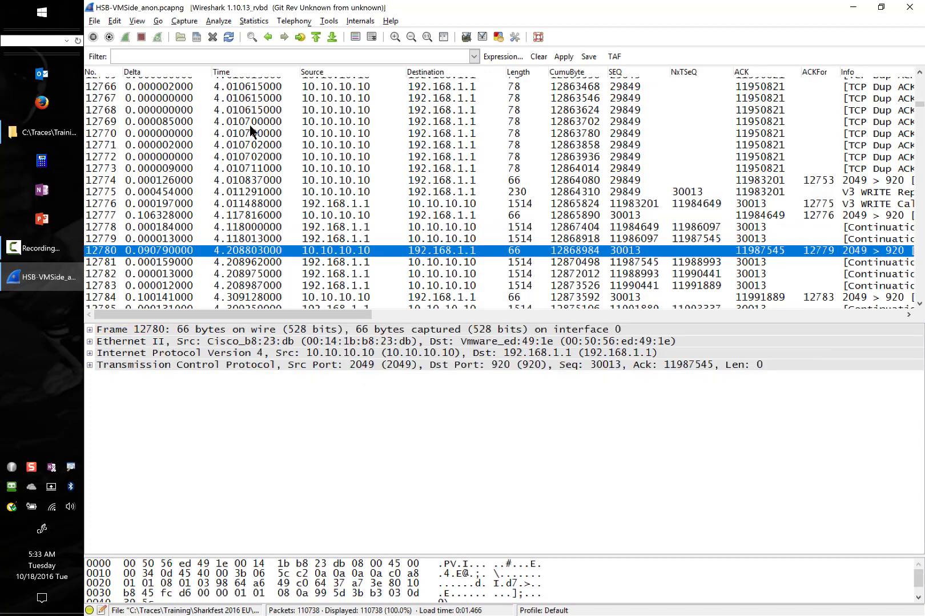
{"action": "key", "text": "Down"}
{"action": "key", "text": "Down"}
{"action": "key", "text": "Down"}
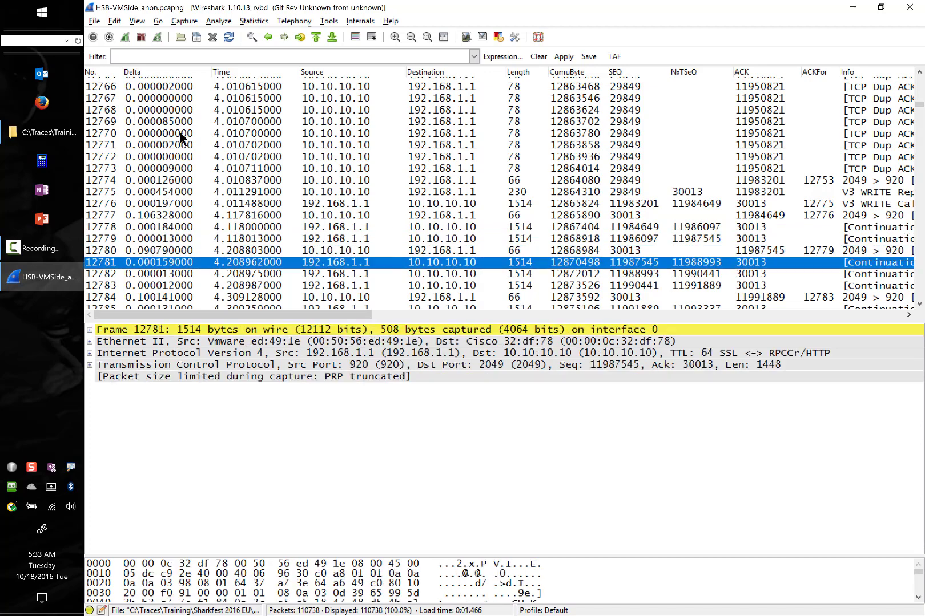
{"action": "left_click", "coordinate": [377, 297]}
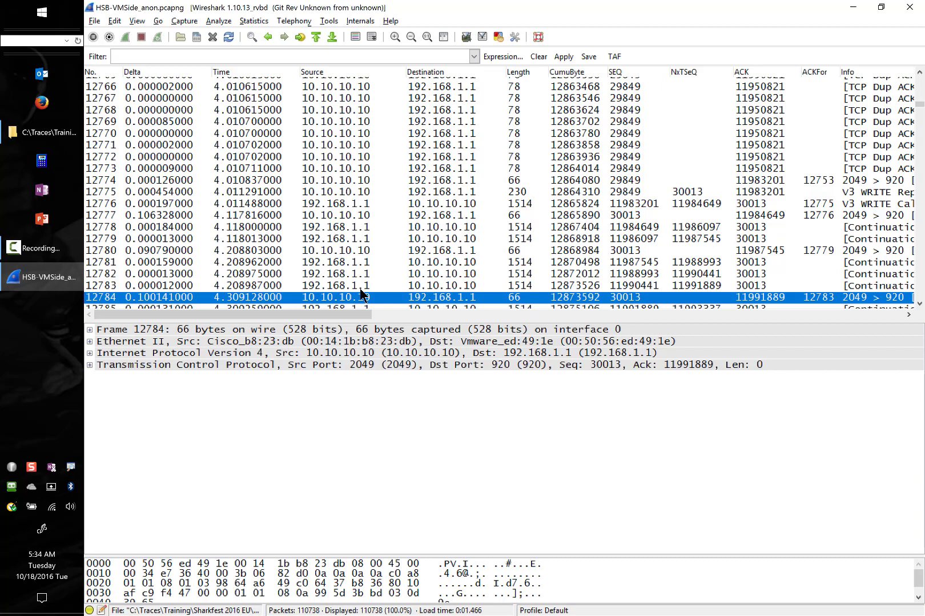
{"action": "left_click", "coordinate": [392, 249]}
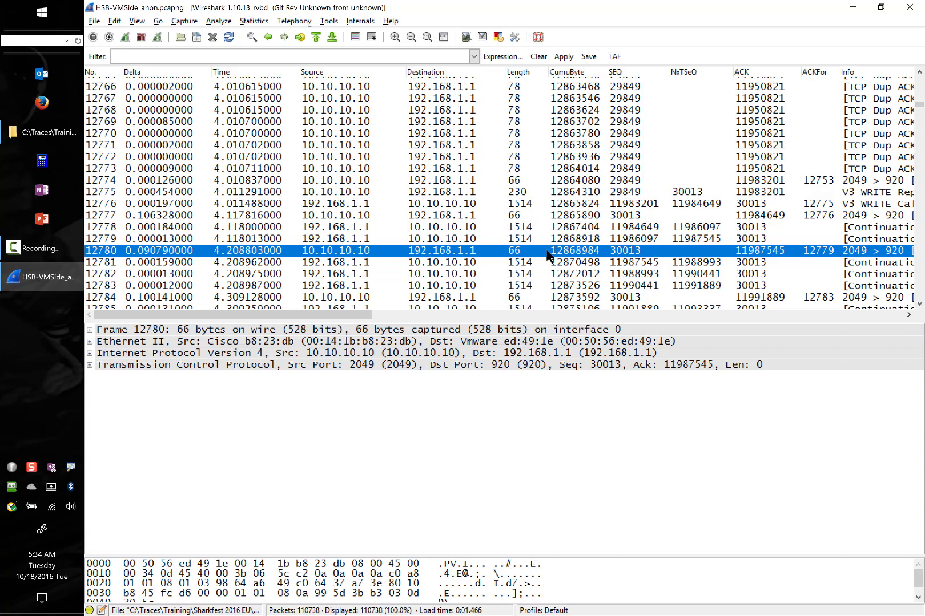
- Compare ACK 12777 with WRITE call 12776, and move on to the data segments in packets 12778 and 12779
{"action": "left_click", "coordinate": [373, 215]}
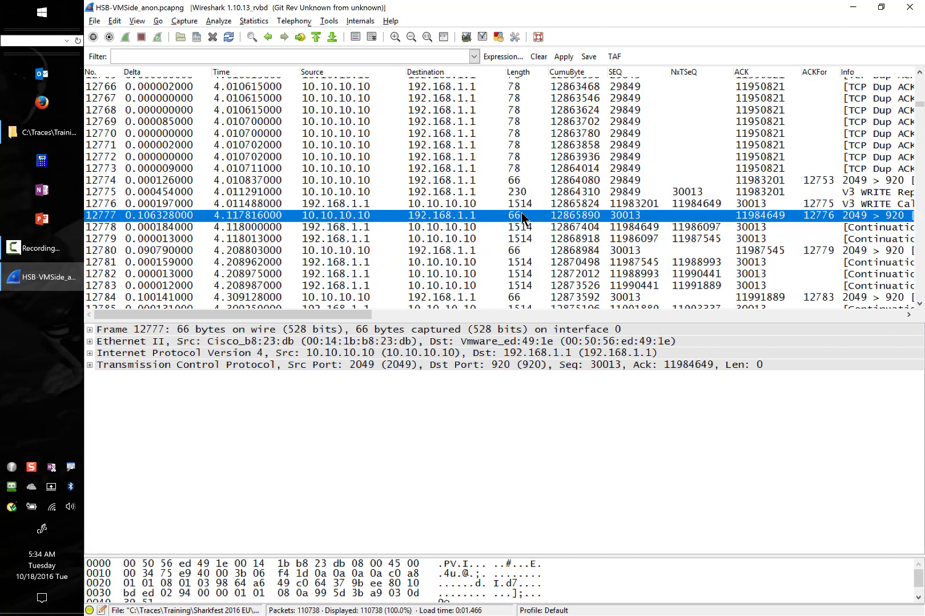
{"action": "left_click", "coordinate": [549, 207]}
{"action": "left_click", "coordinate": [512, 213]}
{"action": "left_click", "coordinate": [463, 229]}
{"action": "key", "text": "Down"}
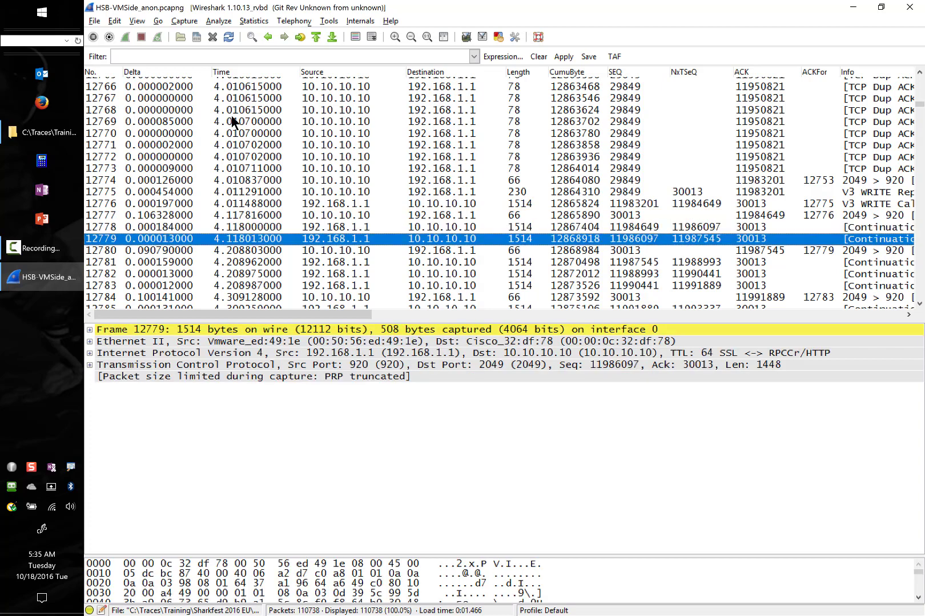
- Step back and forth between data segments 12778 and 12779 and ACK 12780 to check the ACK's delta time
{"action": "key", "text": "Up"}
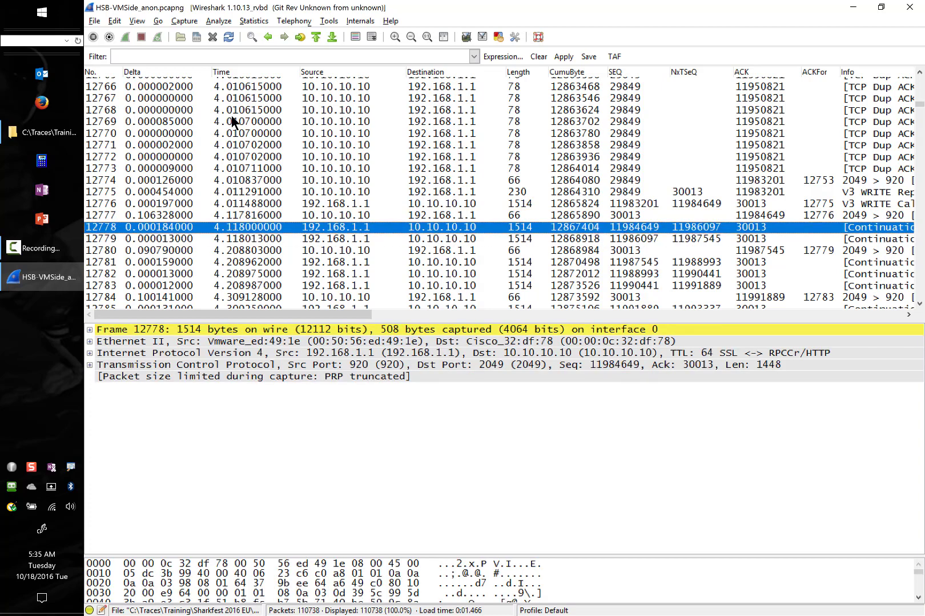
{"action": "key", "text": "Down"}
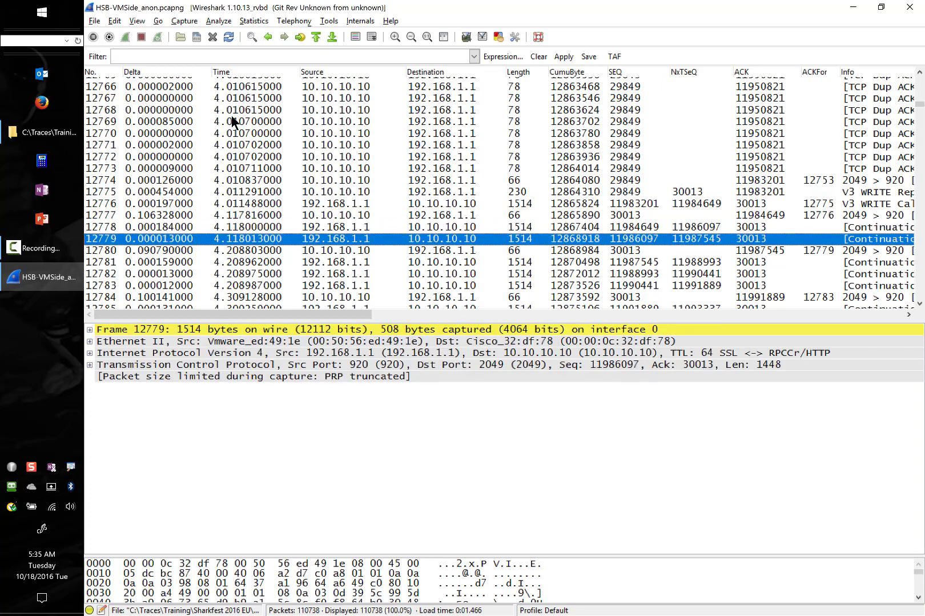
{"action": "key", "text": "Down"}
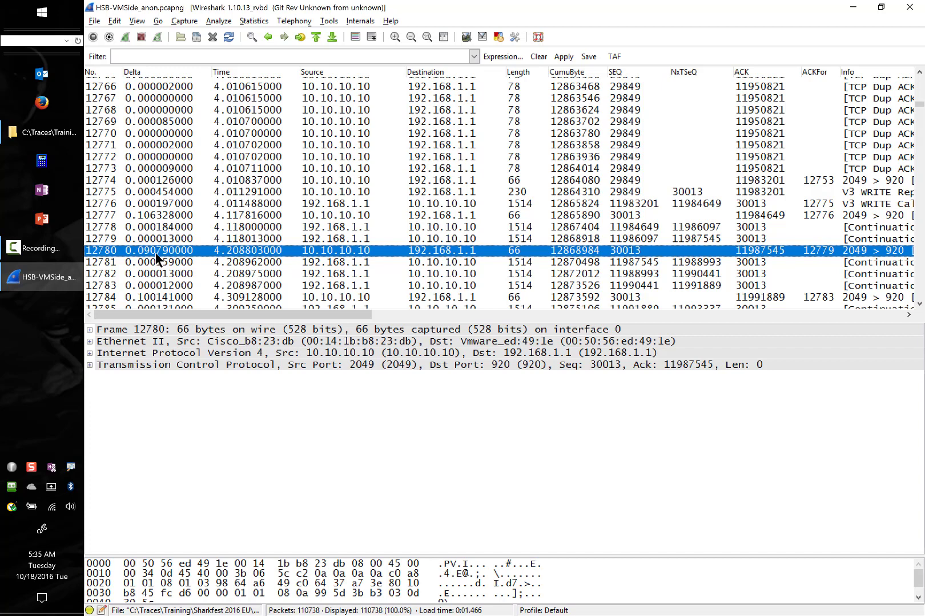
{"action": "key", "text": "Up"}
{"action": "key", "text": "Up"}
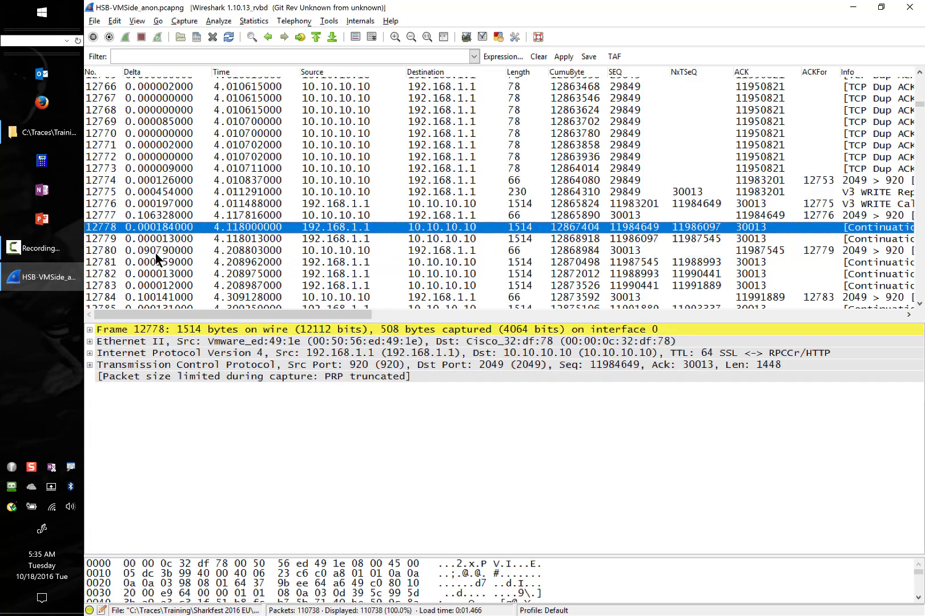
{"action": "key", "text": "Down"}
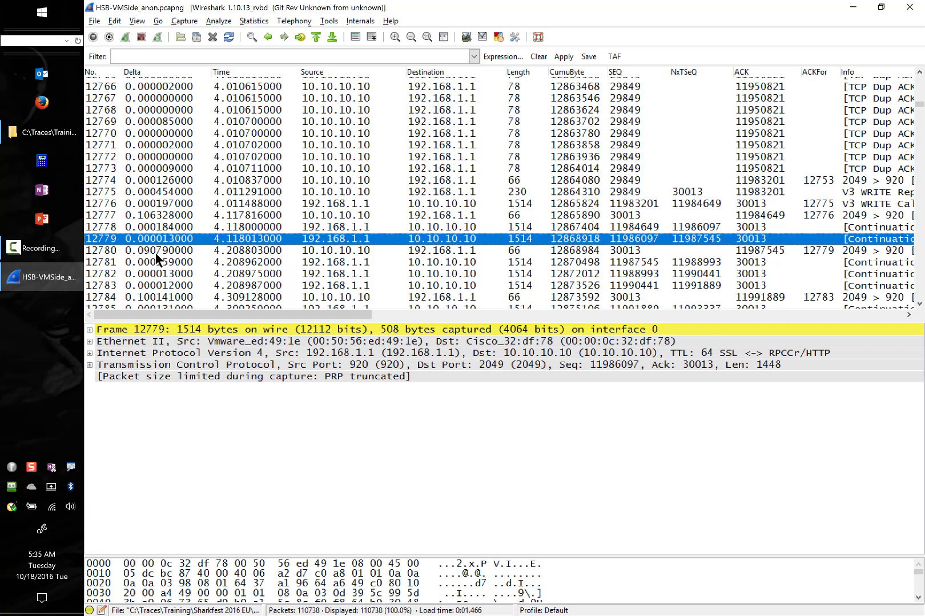
{"action": "key", "text": "Down"}
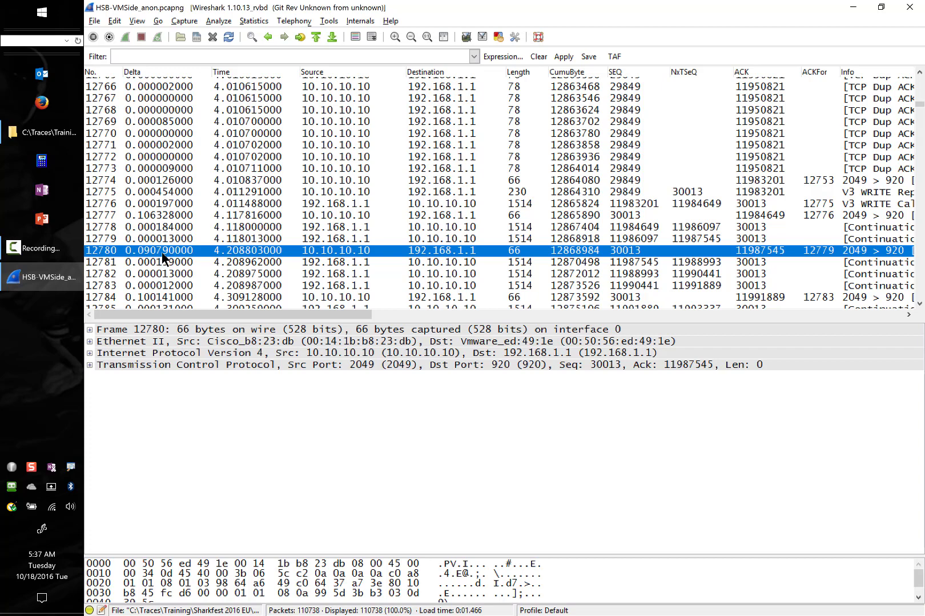
- Expand the TCP header of packet 12780 and compare its window size value with that of ACK 12777
{"action": "left_click", "coordinate": [90, 364]}
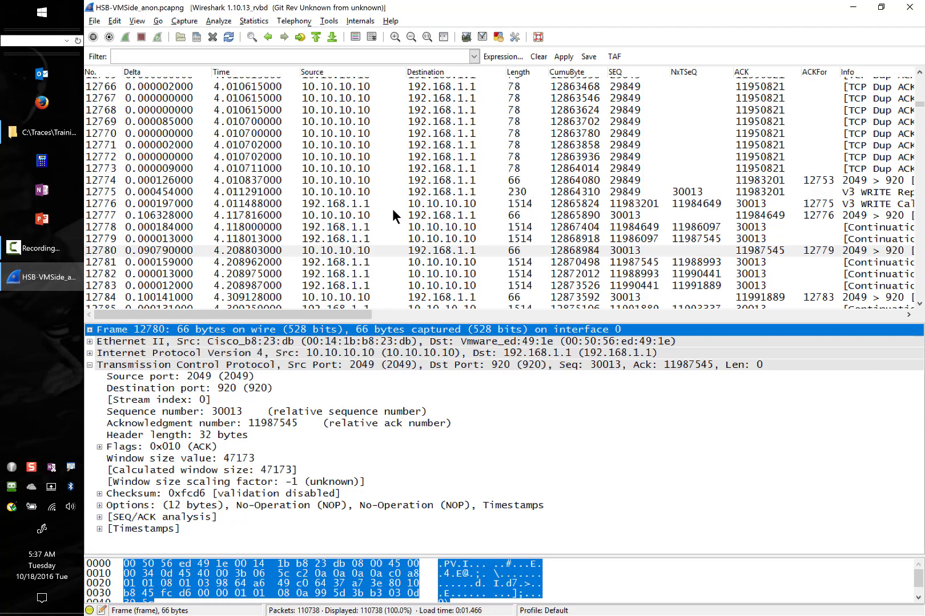
{"action": "left_click", "coordinate": [353, 250]}
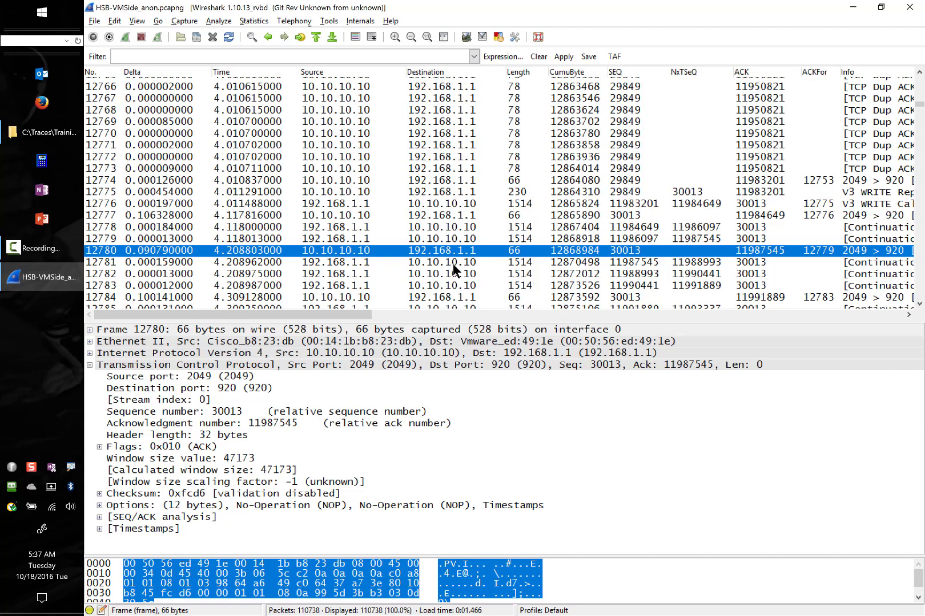
{"action": "left_click", "coordinate": [367, 217]}
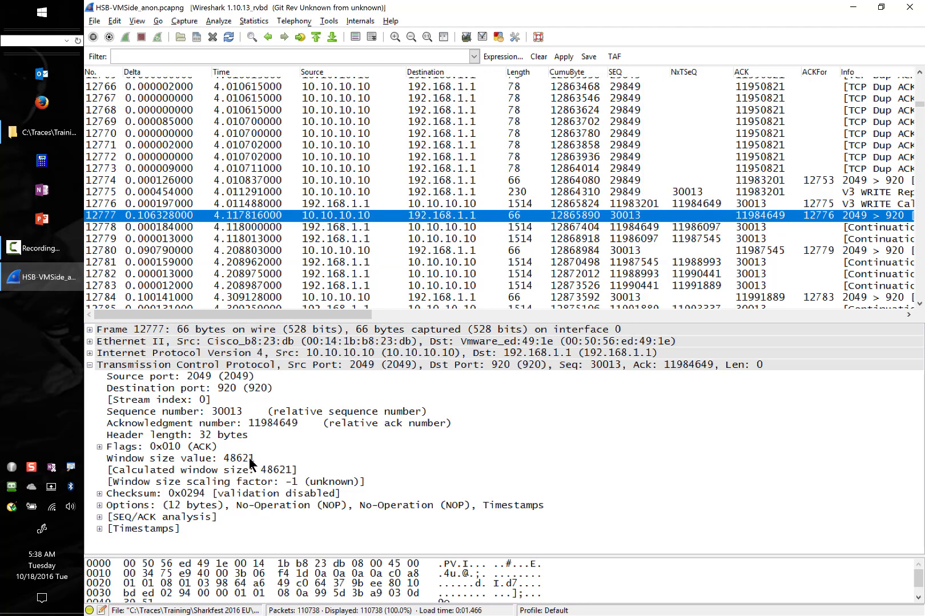
{"action": "left_click", "coordinate": [372, 249]}
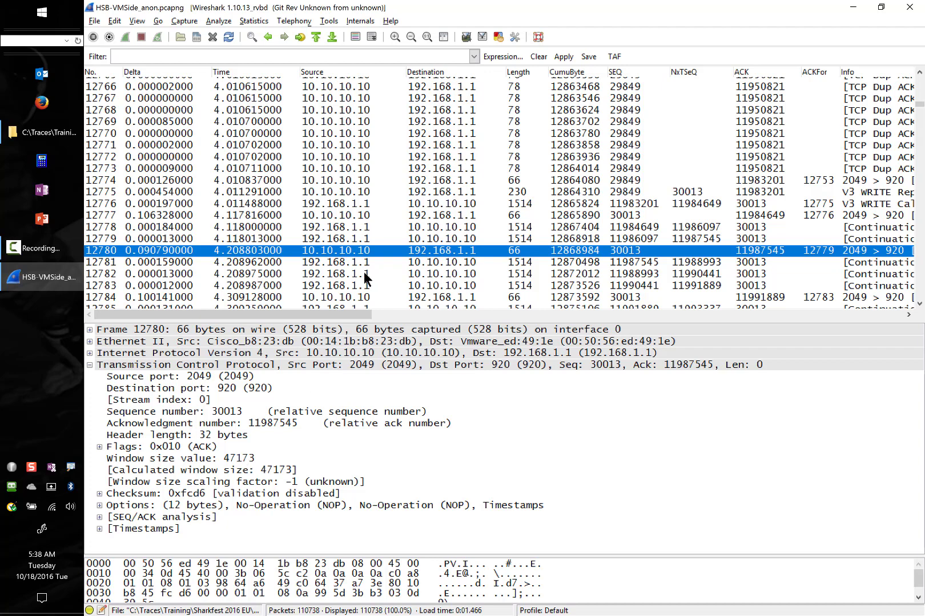
{"action": "left_click", "coordinate": [373, 215]}
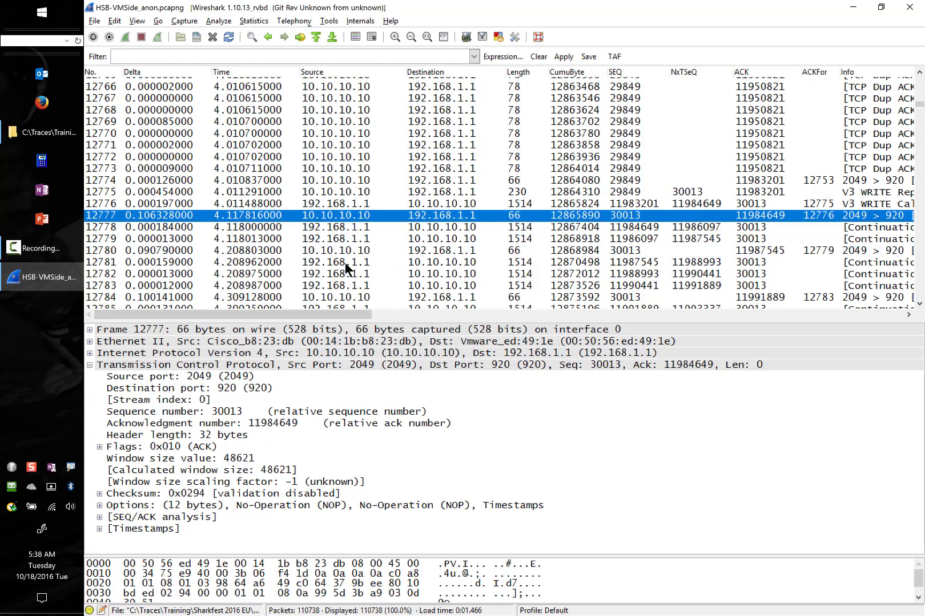
{"action": "left_click", "coordinate": [372, 249]}
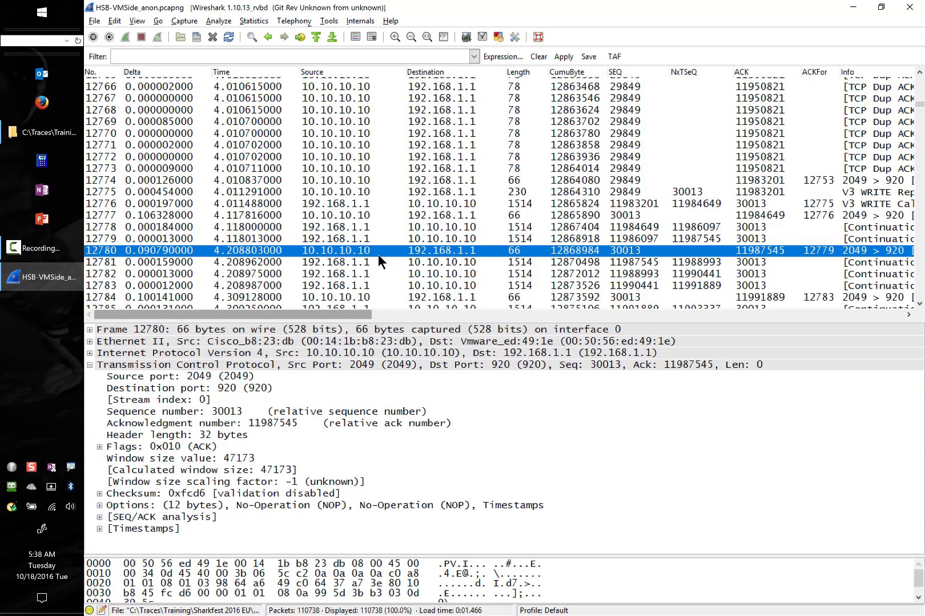
- Check the window size value in the duplicate ACKs from packet 12770 through to the WRITE reply in packet 12775
{"action": "left_click", "coordinate": [357, 133]}
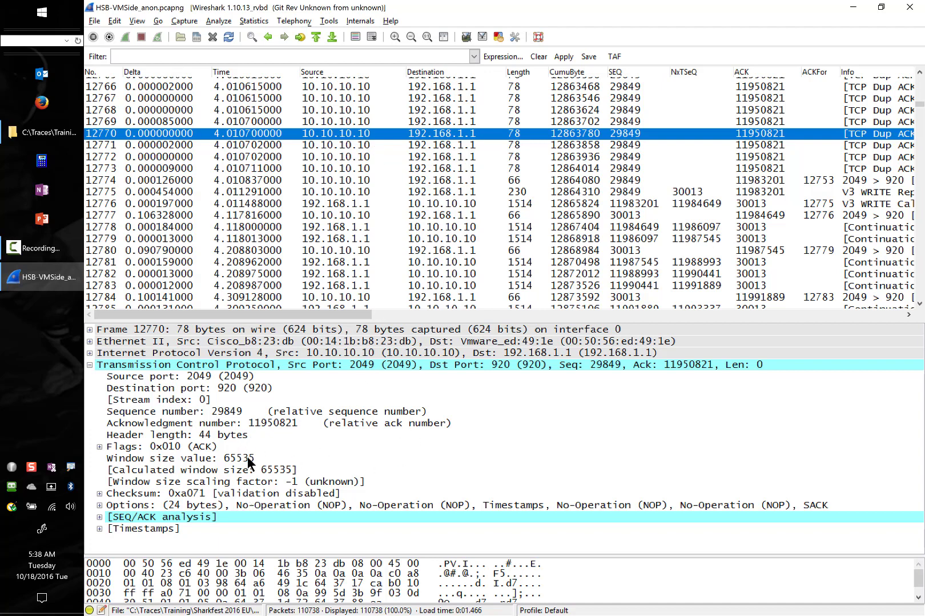
{"action": "key", "text": "Down"}
{"action": "key", "text": "Down"}
{"action": "key", "text": "Down"}
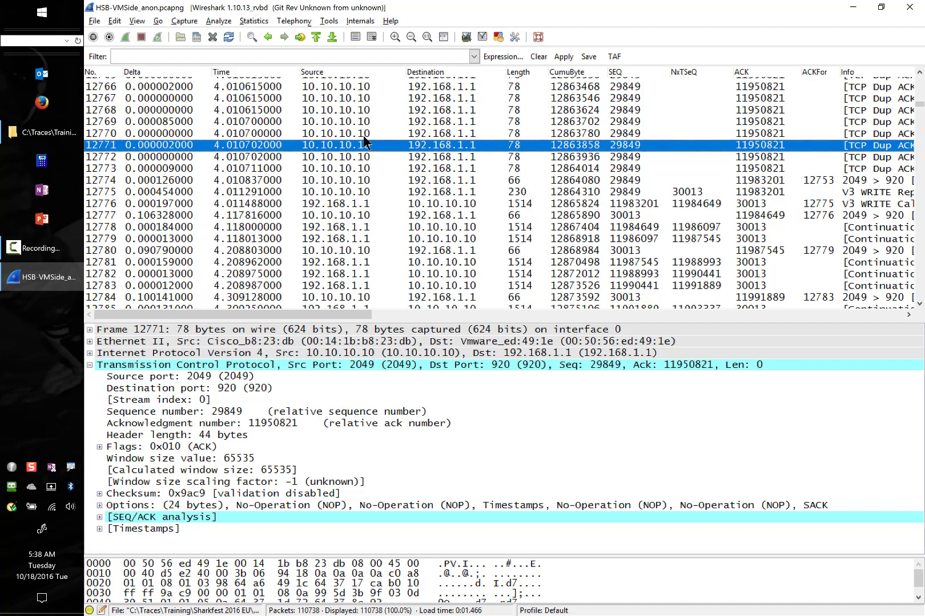
{"action": "key", "text": "Down"}
{"action": "key", "text": "Down"}
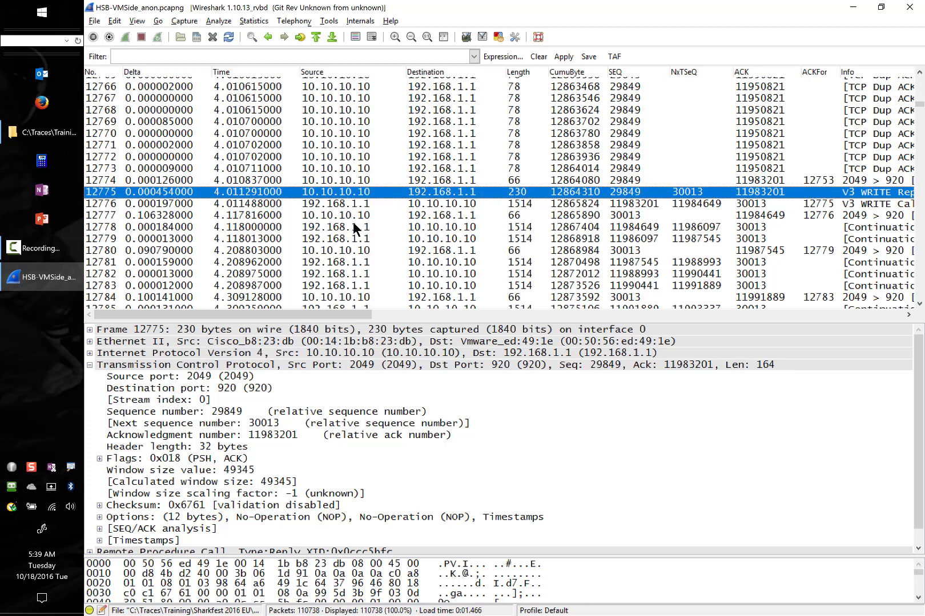
- In XCALC, subtract packet 12777's window size of 48621 from packet 12780's window size of 47173
{"action": "left_click", "coordinate": [357, 250]}
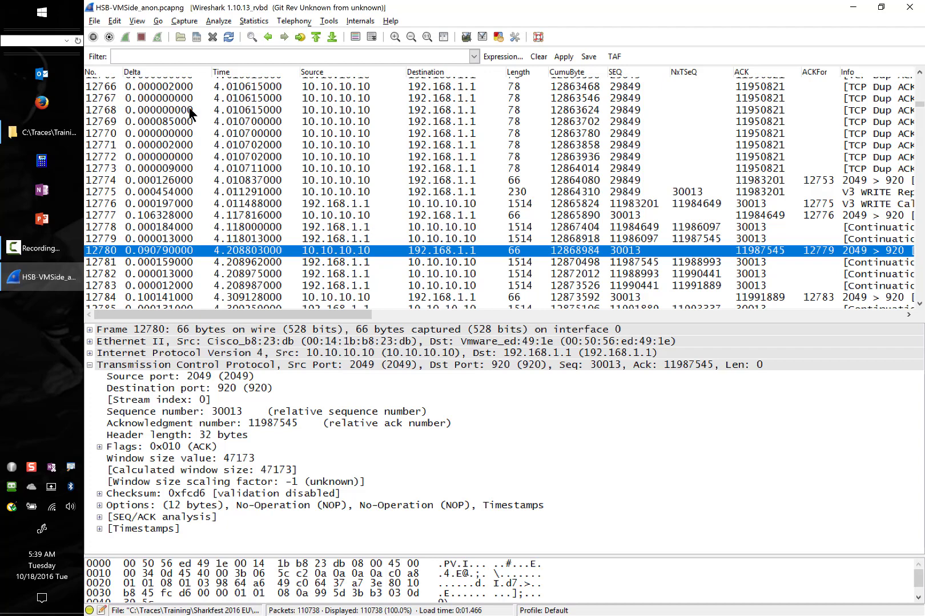
{"action": "left_click", "coordinate": [377, 217]}
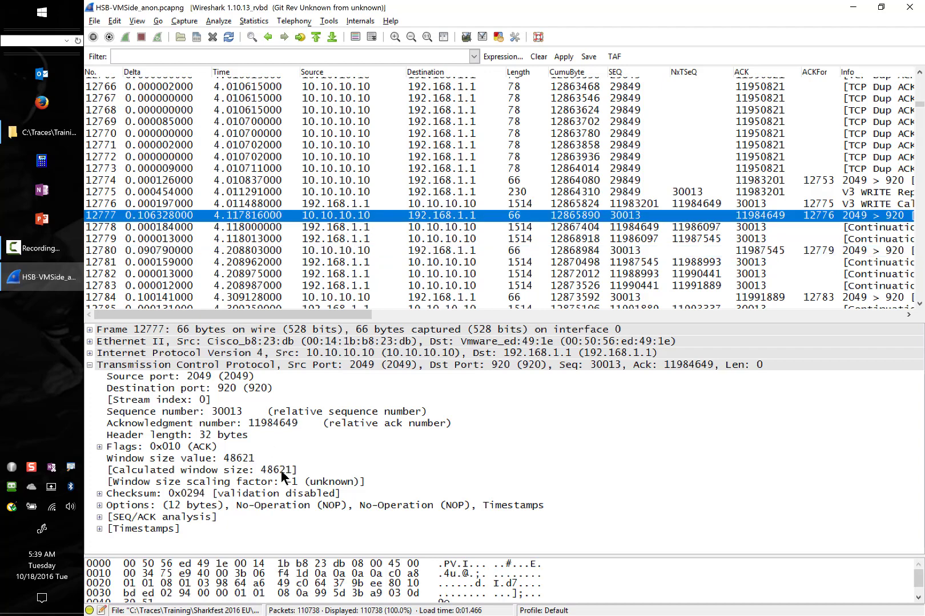
{"action": "left_click", "coordinate": [41, 165]}
{"action": "left_click", "coordinate": [379, 249]}
{"action": "key", "text": "alt+Tab"}
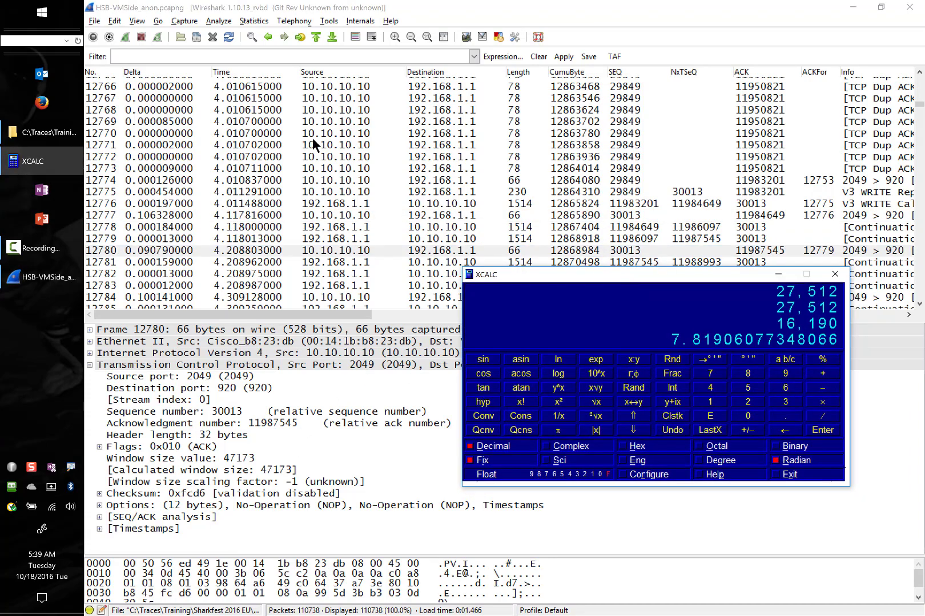
{"action": "type", "text": "47,173"}
{"action": "key", "text": "Return"}
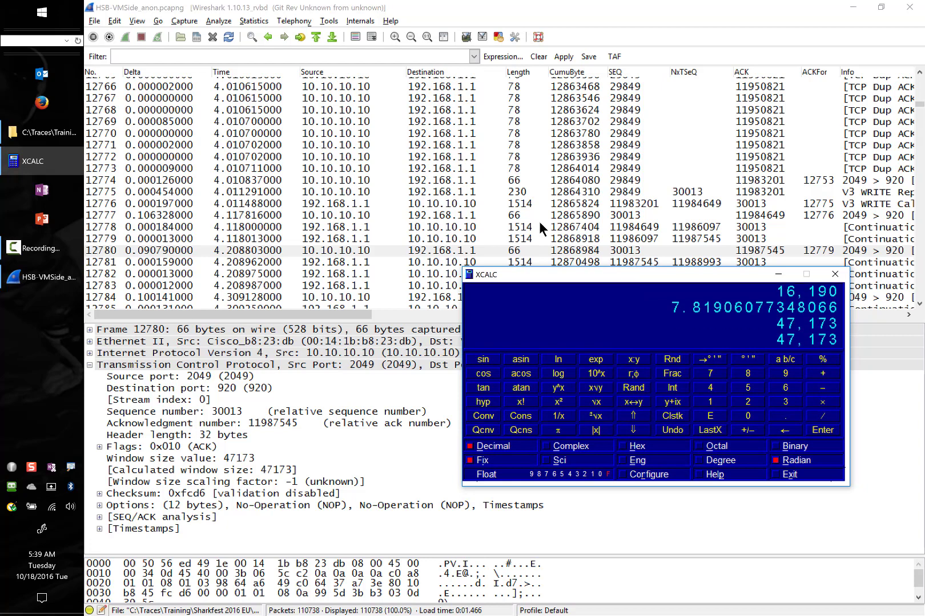
{"action": "left_click", "coordinate": [437, 217]}
{"action": "key", "text": "alt+Tab"}
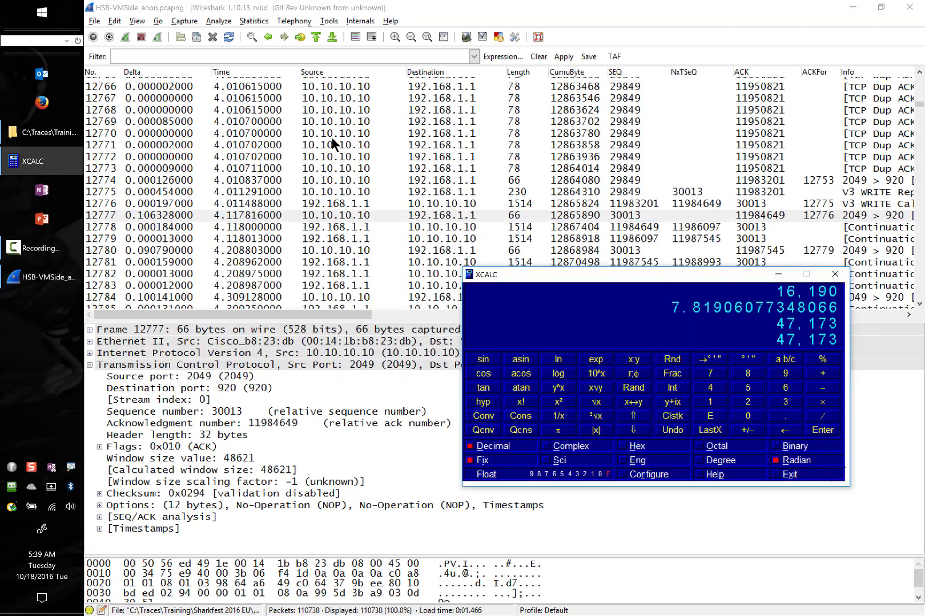
{"action": "type", "text": "48621"}
{"action": "key", "text": "minus"}
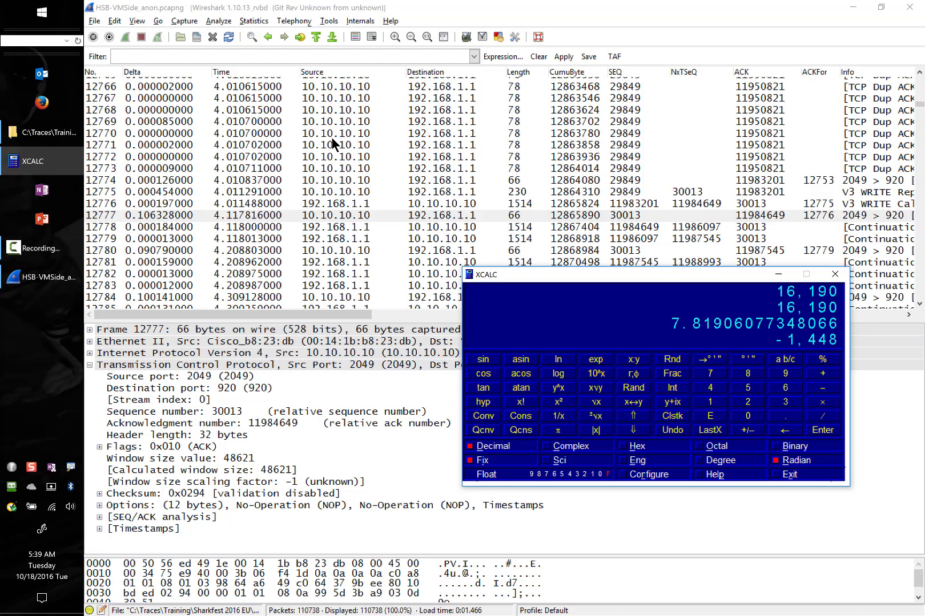
- Return to the Wireshark trace and review WRITE call 12776, ACK 12777, data segment 12779 and ACK 12780
{"action": "left_click", "coordinate": [531, 204]}
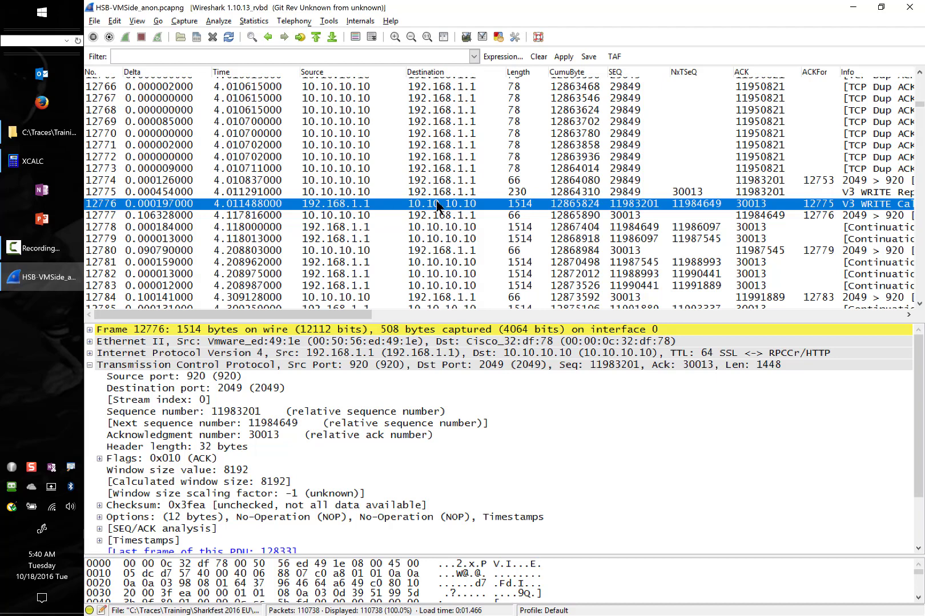
{"action": "left_click", "coordinate": [347, 218]}
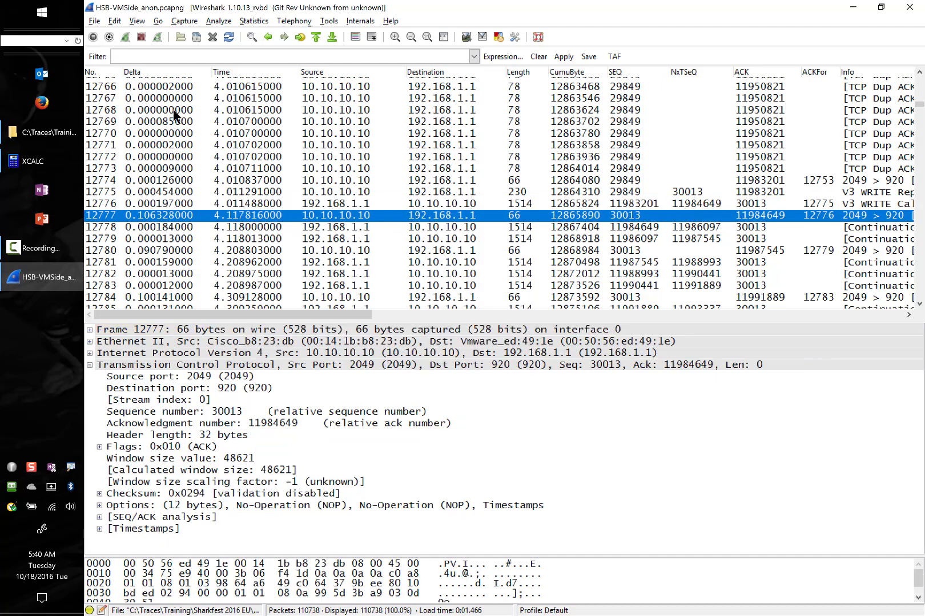
{"action": "left_click", "coordinate": [367, 255]}
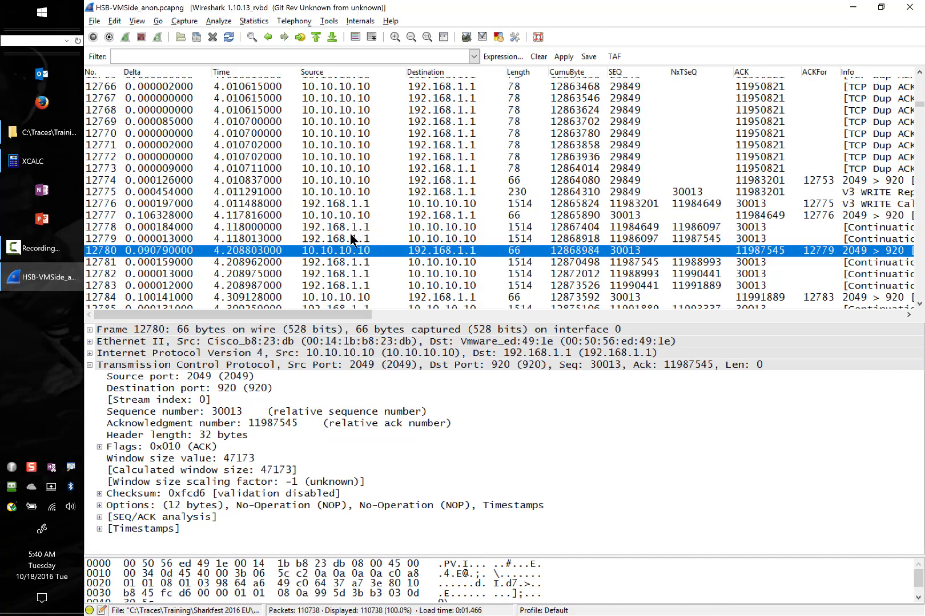
{"action": "left_click", "coordinate": [334, 239]}
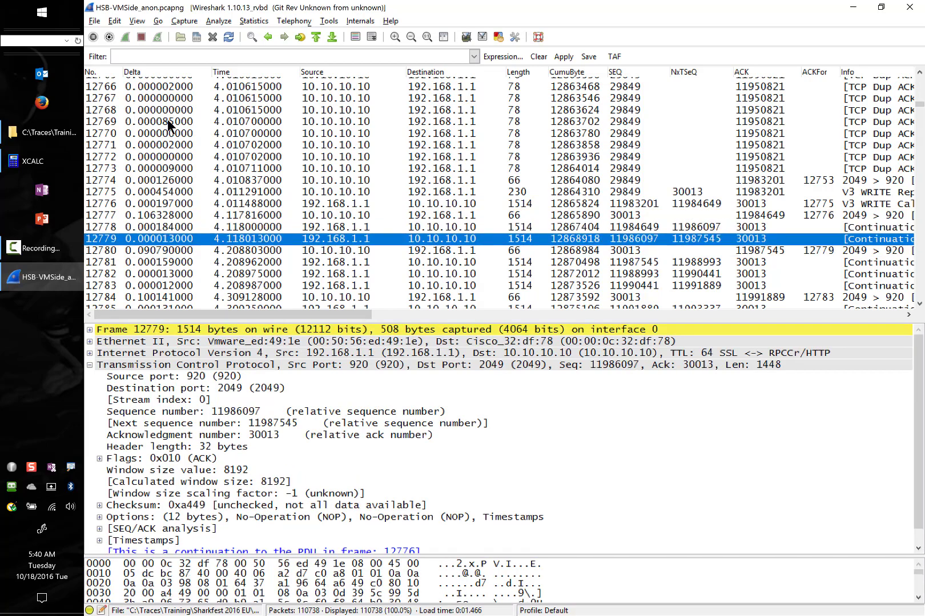
{"action": "left_click", "coordinate": [354, 251]}
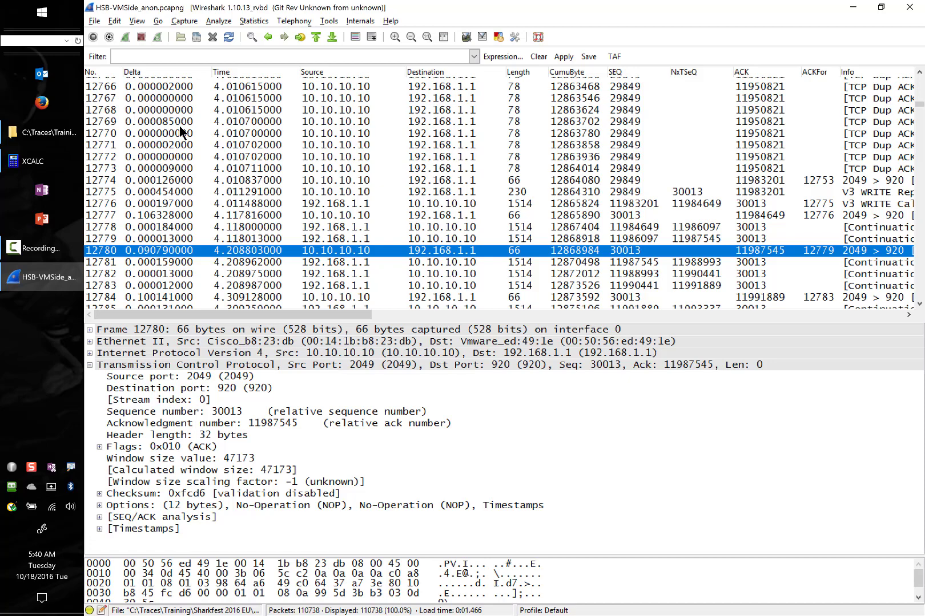
- Step repeatedly through data segments 12778 and 12779, comparing their TCP details and timing with ACK 12780
{"action": "key", "text": "Up"}
{"action": "key", "text": "Up"}
{"action": "key", "text": "Down"}
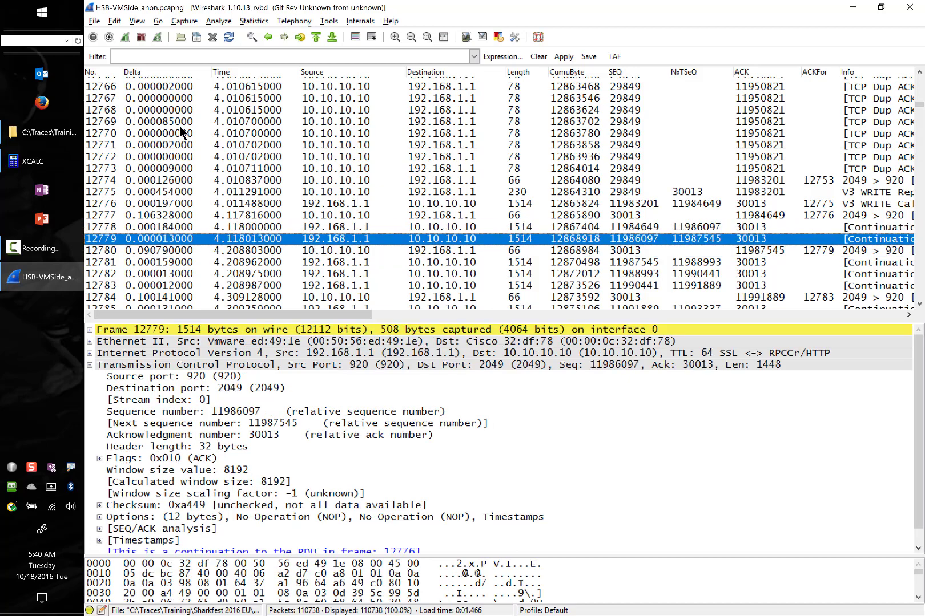
{"action": "key", "text": "Up"}
{"action": "key", "text": "Down"}
{"action": "key", "text": "Up"}
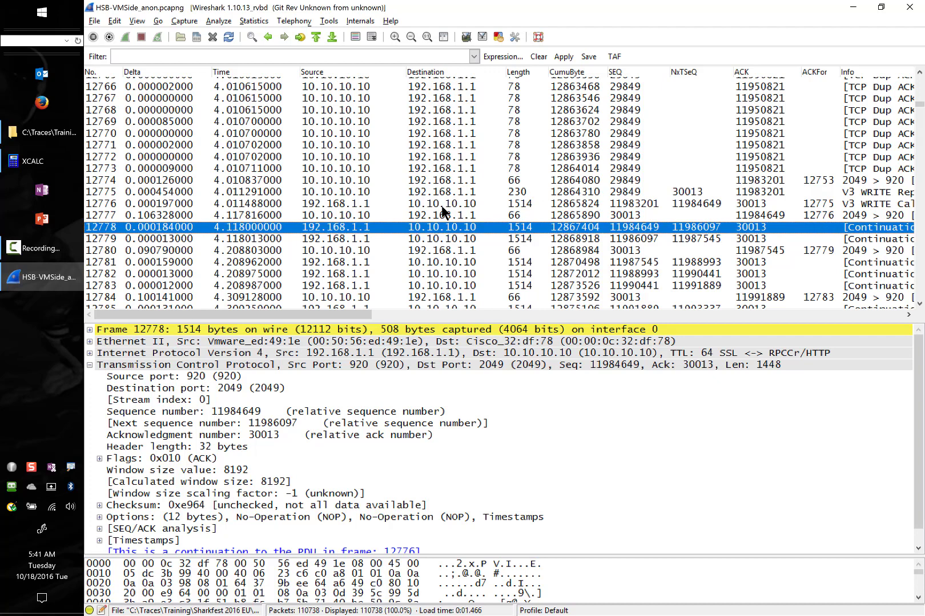
{"action": "key", "text": "Down"}
{"action": "key", "text": "Down"}
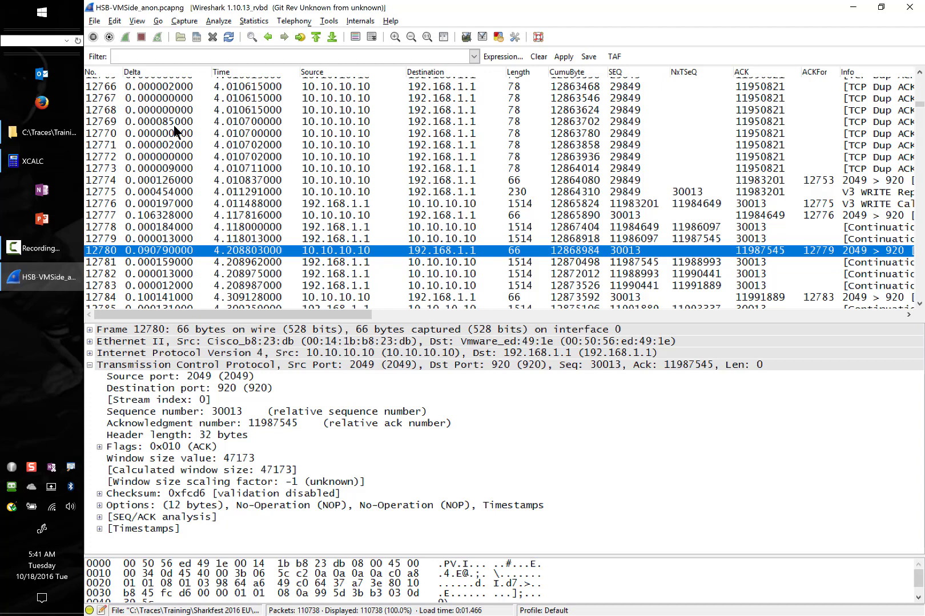
{"action": "key", "text": "Up"}
{"action": "key", "text": "Up"}
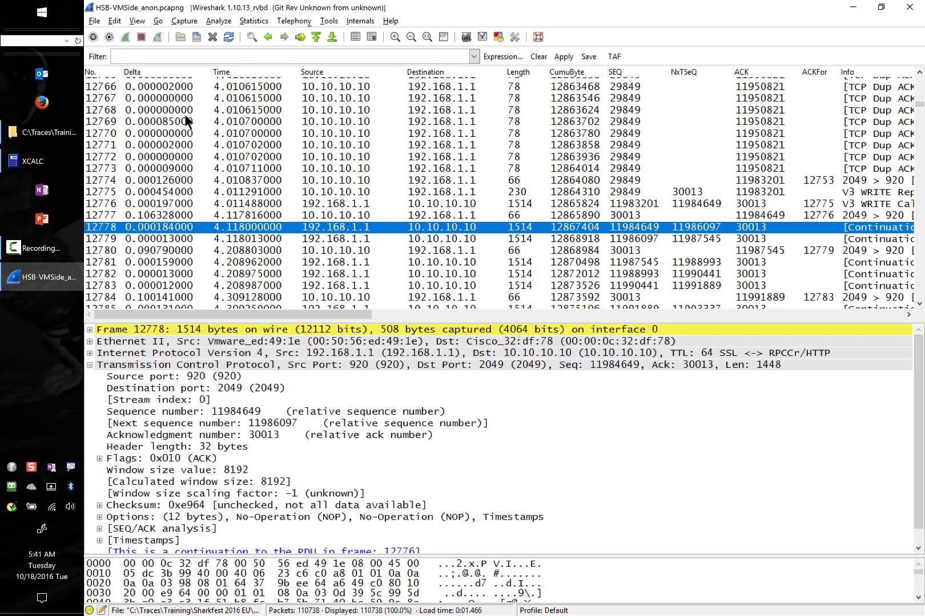
{"action": "key", "text": "Down"}
{"action": "key", "text": "Down"}
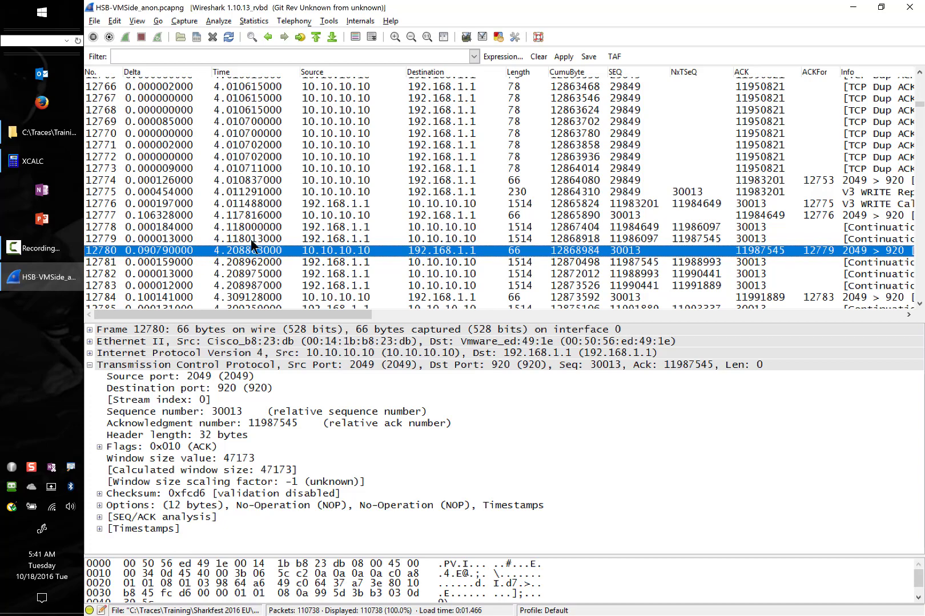
- Go over packets 12778 to 12780 once more and return to the data segment in packet 12778
{"action": "left_click", "coordinate": [356, 227]}
{"action": "key", "text": "Down"}
{"action": "key", "text": "Up"}
{"action": "key", "text": "Down"}
{"action": "key", "text": "Down"}
{"action": "left_click", "coordinate": [448, 239]}
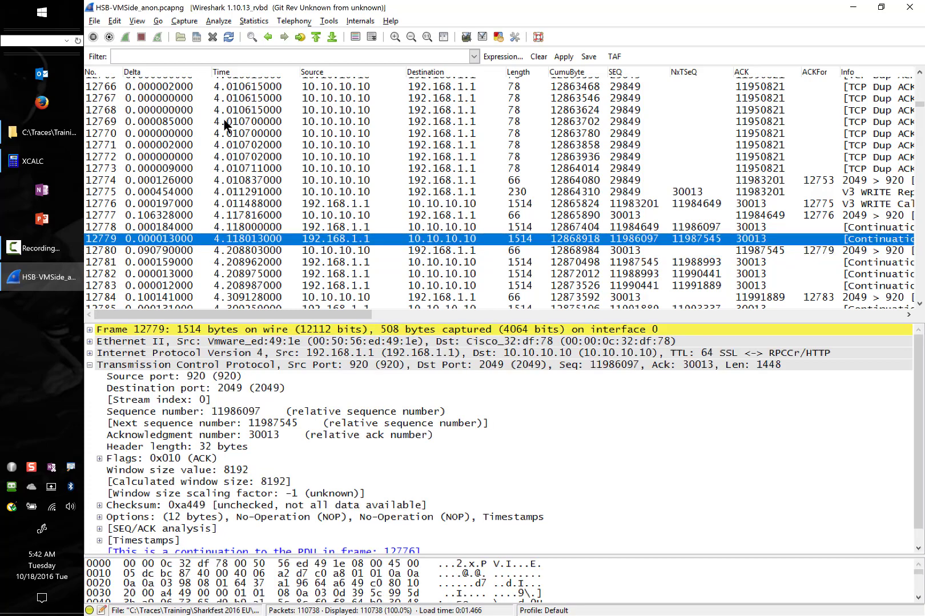
{"action": "left_click", "coordinate": [364, 229]}
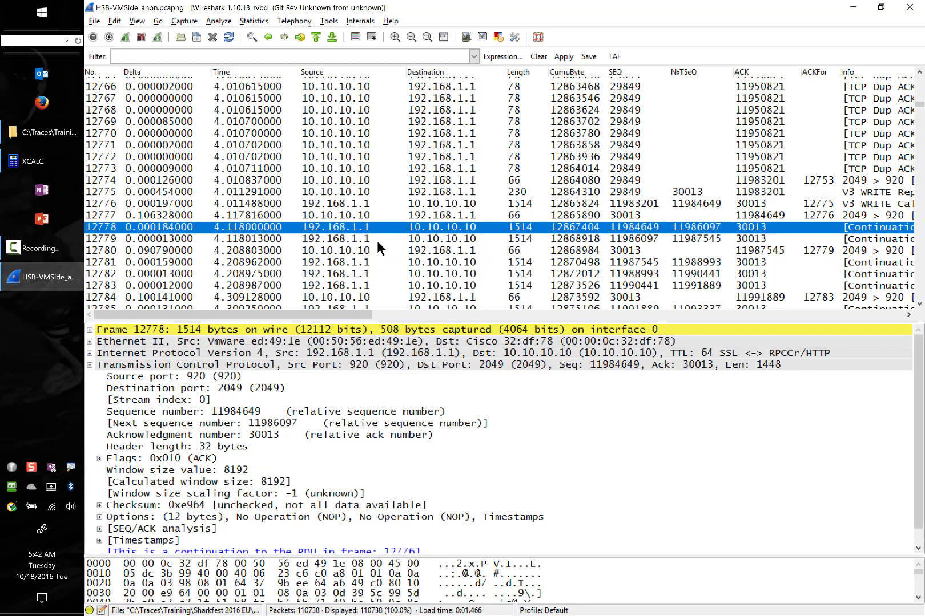
- Review data segment 12779 and ACK 12780, and go to packet 12693, the WRITE reply
{"action": "key", "text": "Down"}
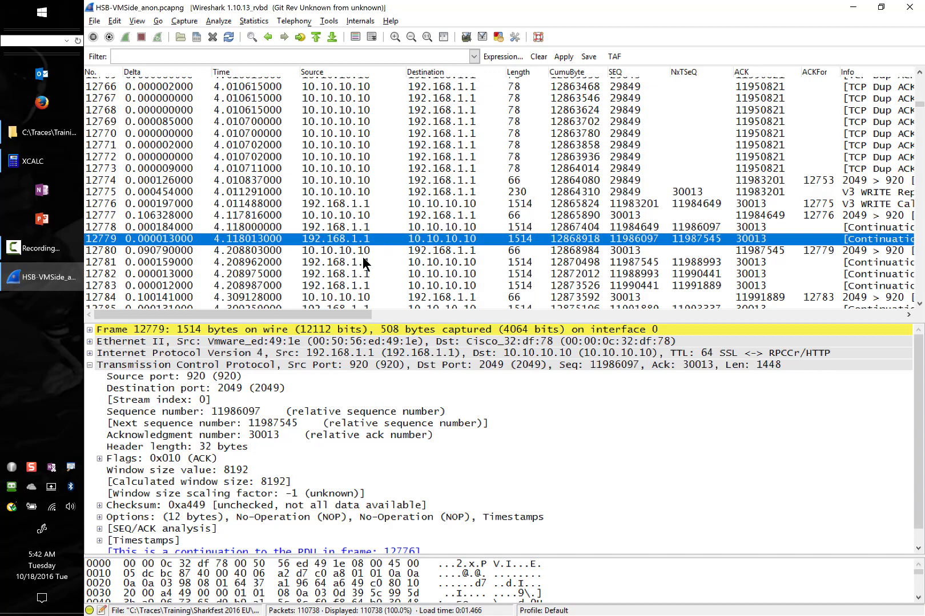
{"action": "key", "text": "Down"}
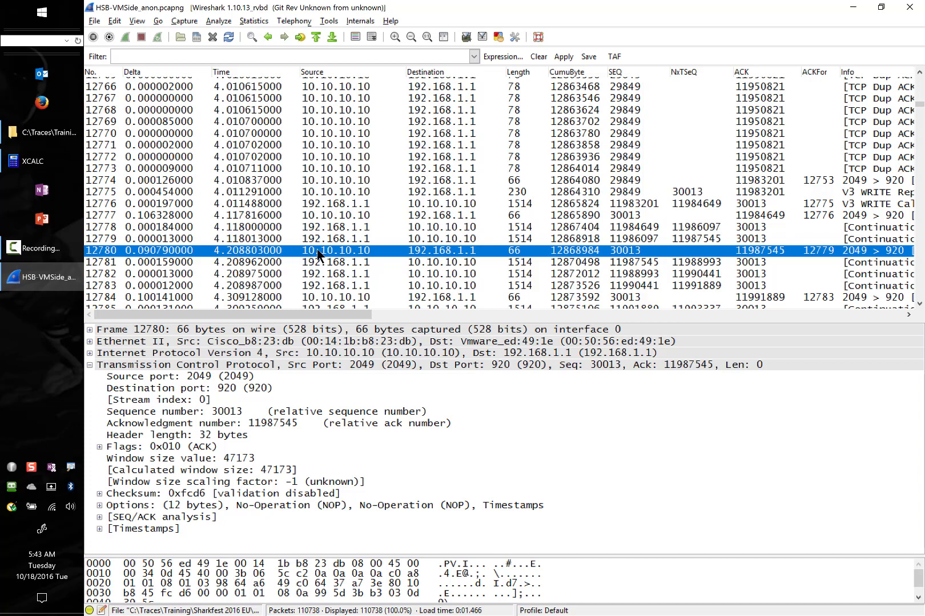
{"action": "key", "text": "ctrl+g"}
{"action": "type", "text": "12693"}
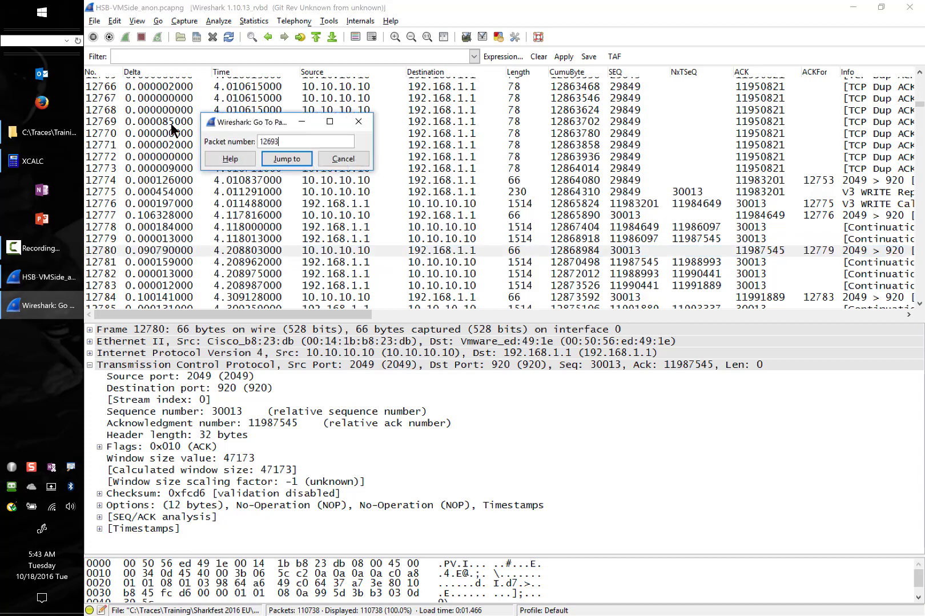
{"action": "key", "text": "Return"}
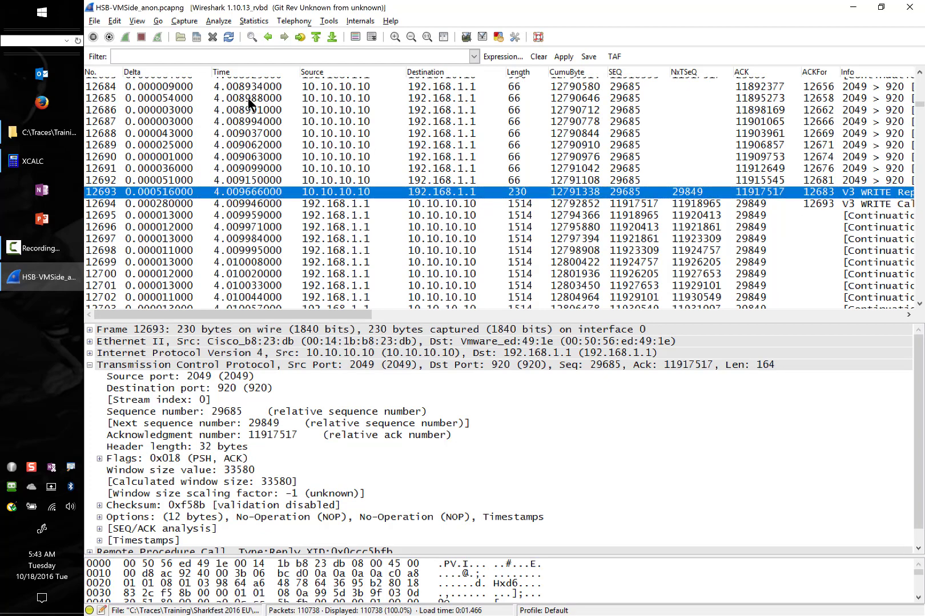
- Step through the WRITE call's data segments from packet 12694 down to ACK 12712 and examine their timing and sequence numbers
{"action": "key", "text": "Down"}
{"action": "key", "text": "Down"}
{"action": "key", "text": "Down"}
{"action": "key", "text": "Down"}
{"action": "key", "text": "Down"}
{"action": "key", "text": "Down"}
{"action": "key", "text": "Down"}
{"action": "key", "text": "Down"}
{"action": "key", "text": "Down"}
{"action": "key", "text": "Down"}
{"action": "key", "text": "Down"}
{"action": "key", "text": "Down"}
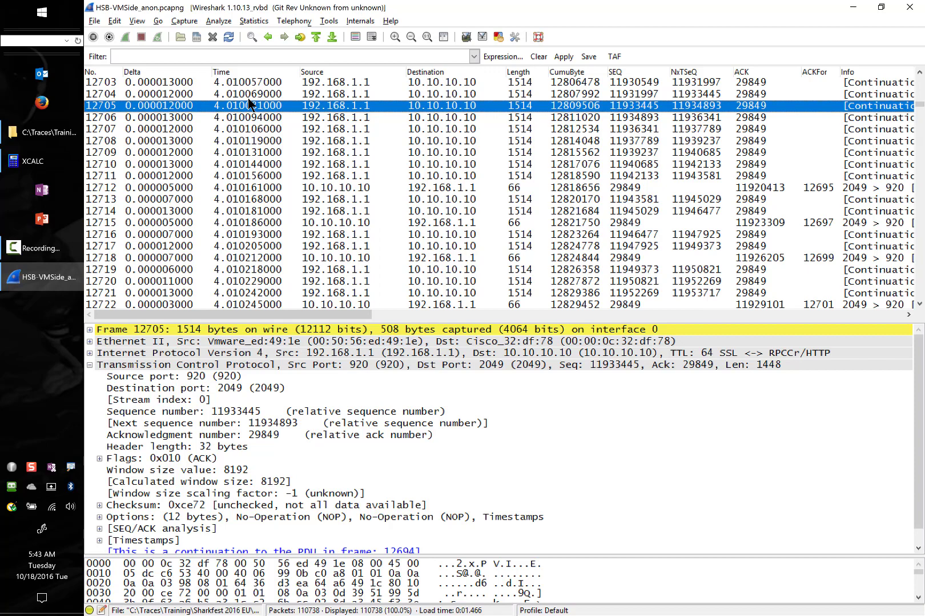
{"action": "key", "text": "Down"}
{"action": "key", "text": "Down"}
{"action": "key", "text": "Down"}
{"action": "key", "text": "Down"}
{"action": "key", "text": "Down"}
{"action": "key", "text": "Down"}
{"action": "key", "text": "Down"}
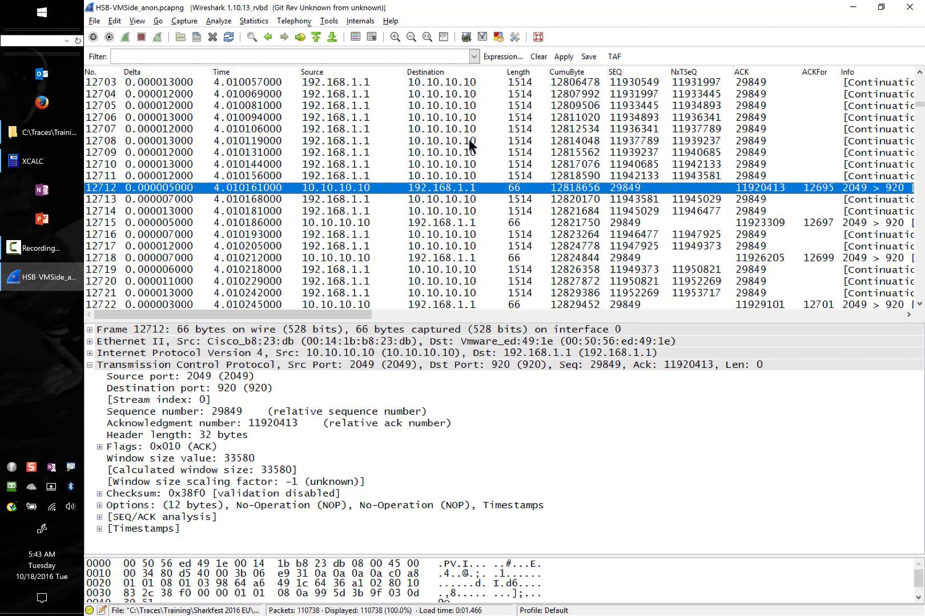
- Return to the start of the data burst and select WRITE call packet 12694
{"action": "left_click", "coordinate": [919, 71]}
{"action": "left_click", "coordinate": [919, 71]}
{"action": "left_click", "coordinate": [919, 71]}
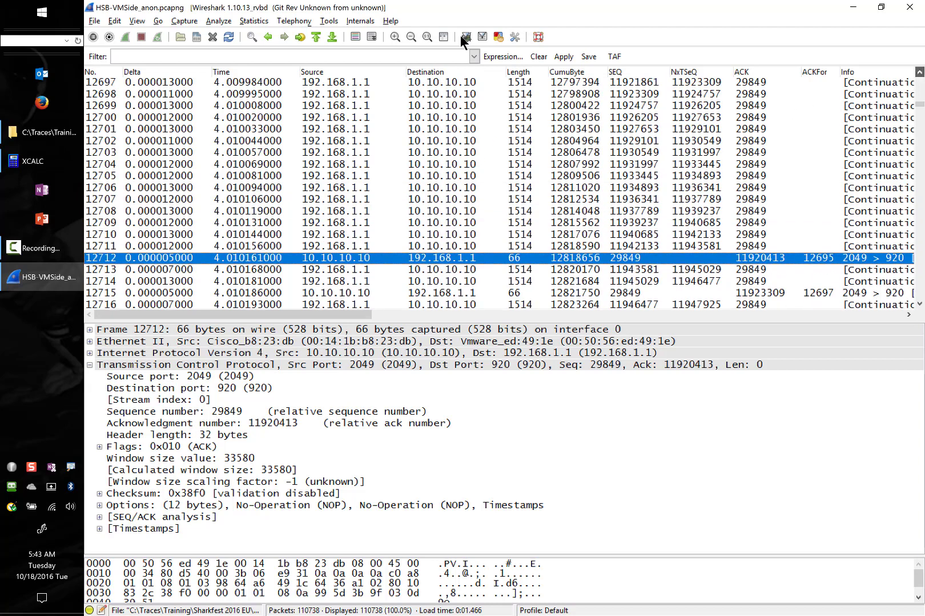
{"action": "left_click", "coordinate": [920, 71]}
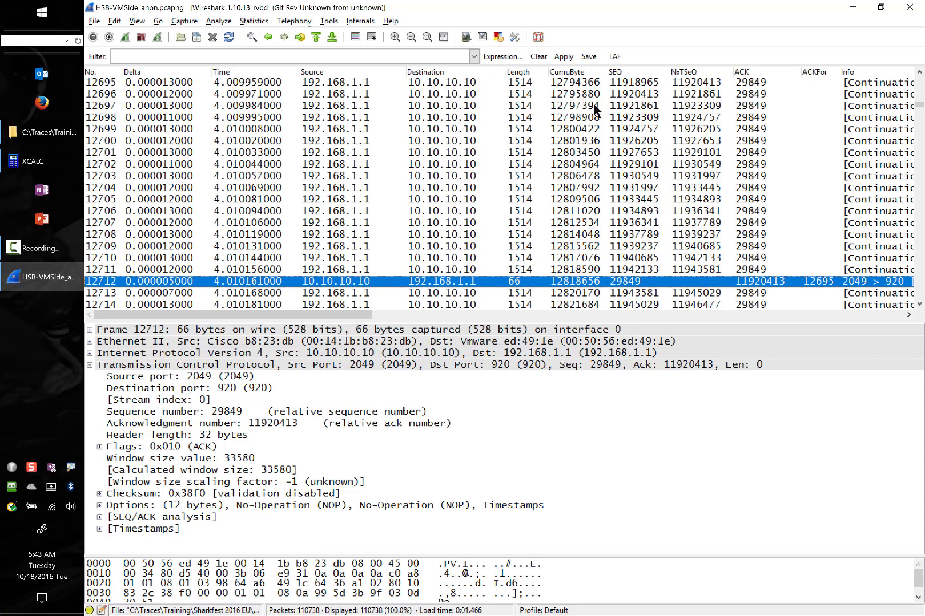
{"action": "left_click", "coordinate": [920, 71]}
{"action": "left_click", "coordinate": [920, 71]}
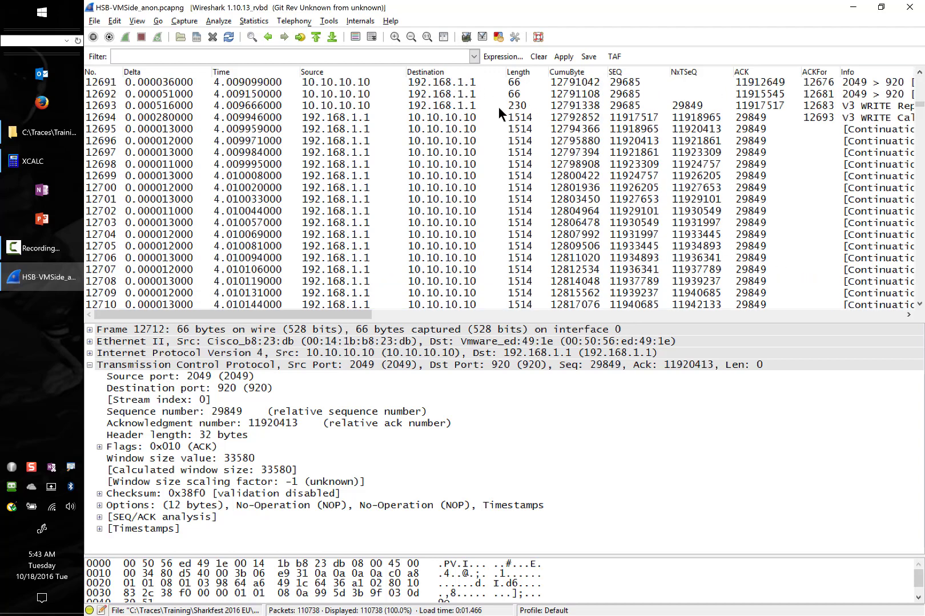
{"action": "left_click", "coordinate": [350, 117]}
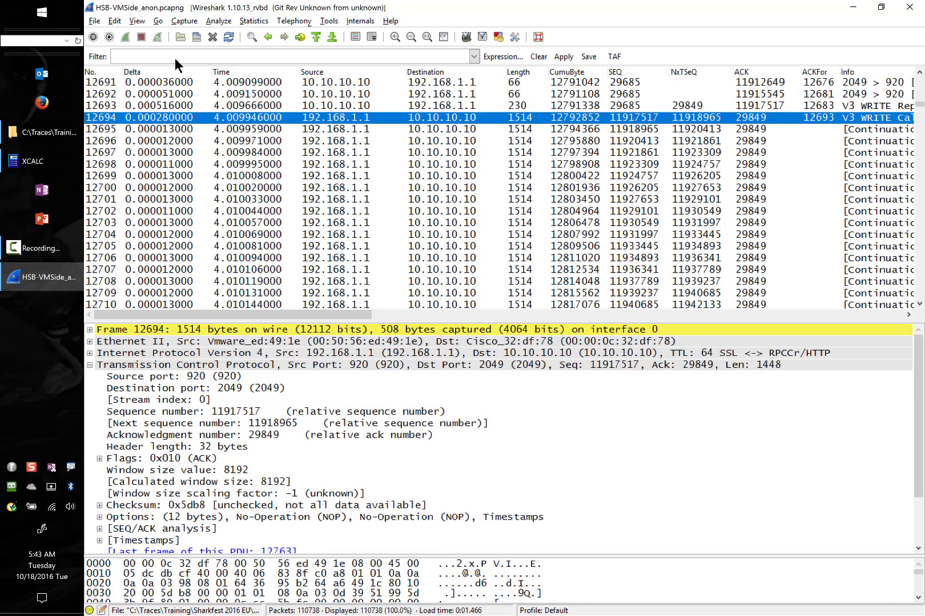
- Compare segments 12694 and 12695 and WRITE reply 12693 with ACK 12712, including its window size
{"action": "key", "text": "Down"}
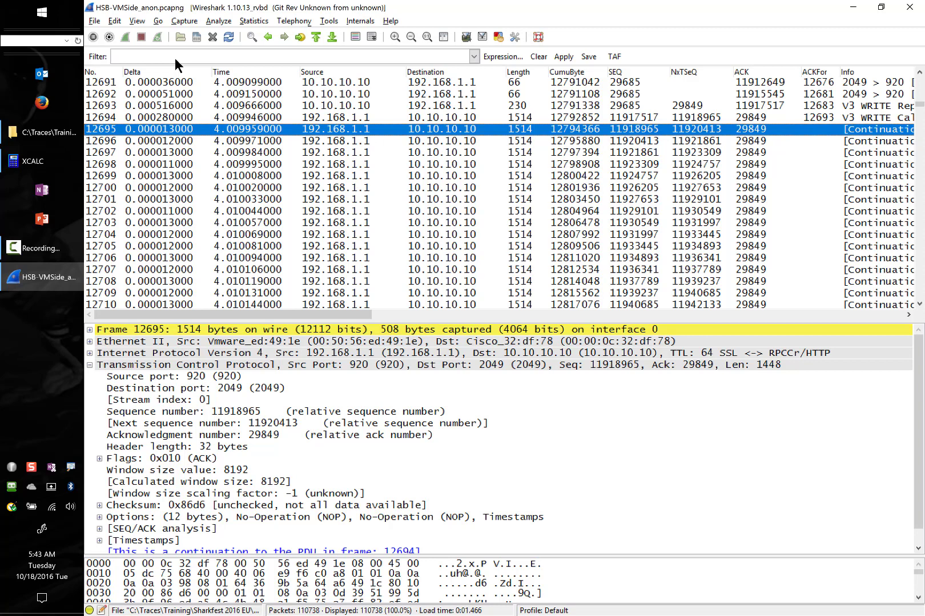
{"action": "key", "text": "Up"}
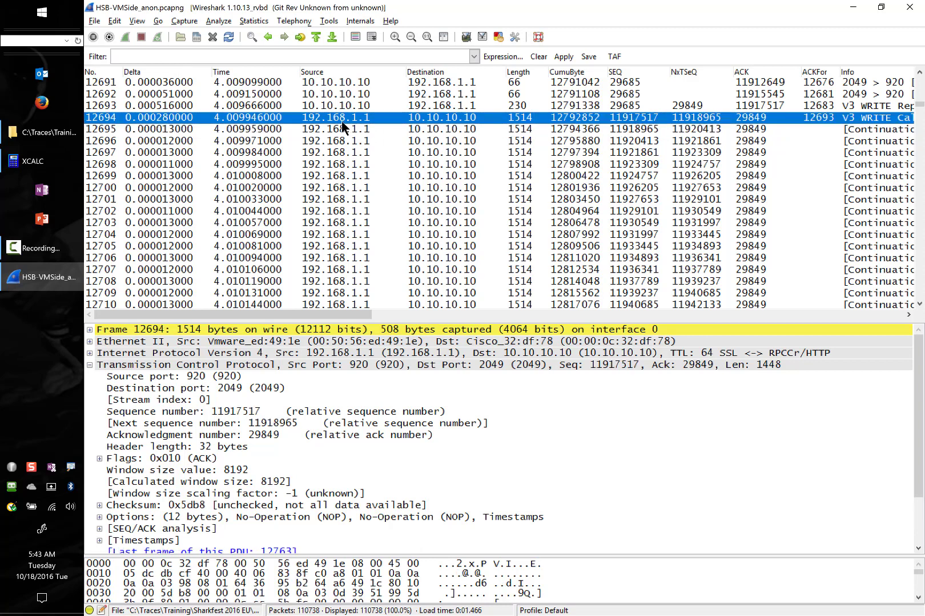
{"action": "key", "text": "Down"}
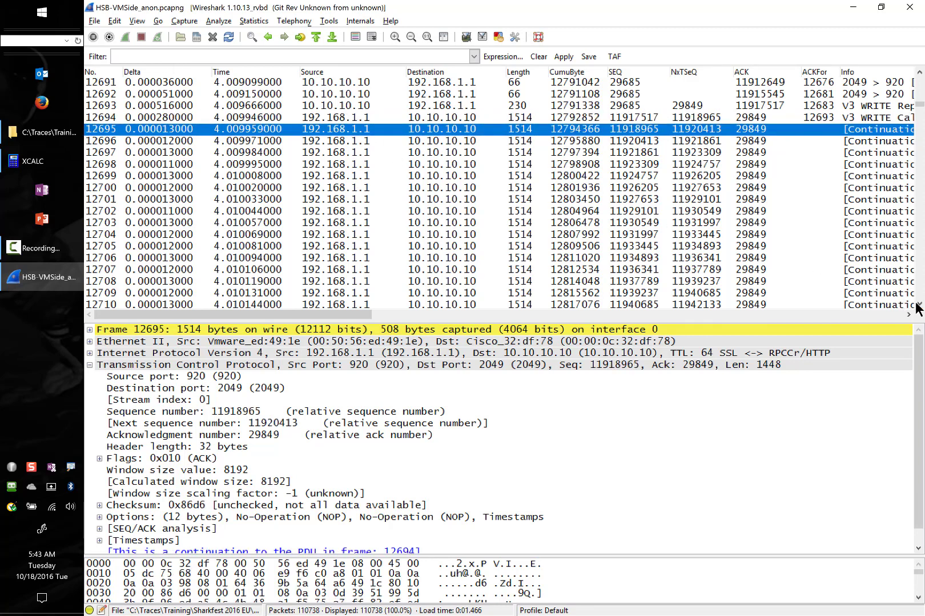
{"action": "scroll", "coordinate": [802, 309], "scroll_direction": "down", "scroll_amount": 1}
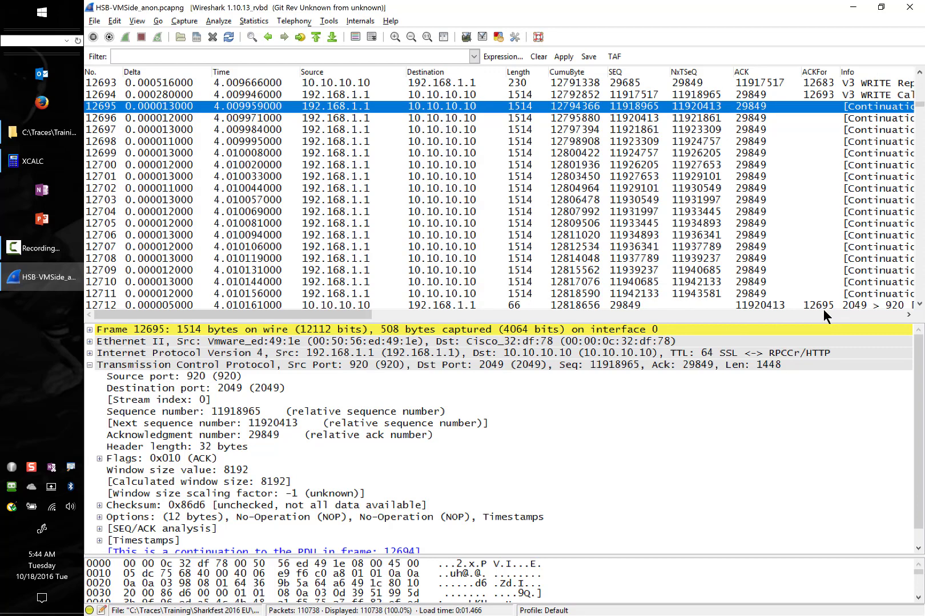
{"action": "left_click", "coordinate": [357, 81]}
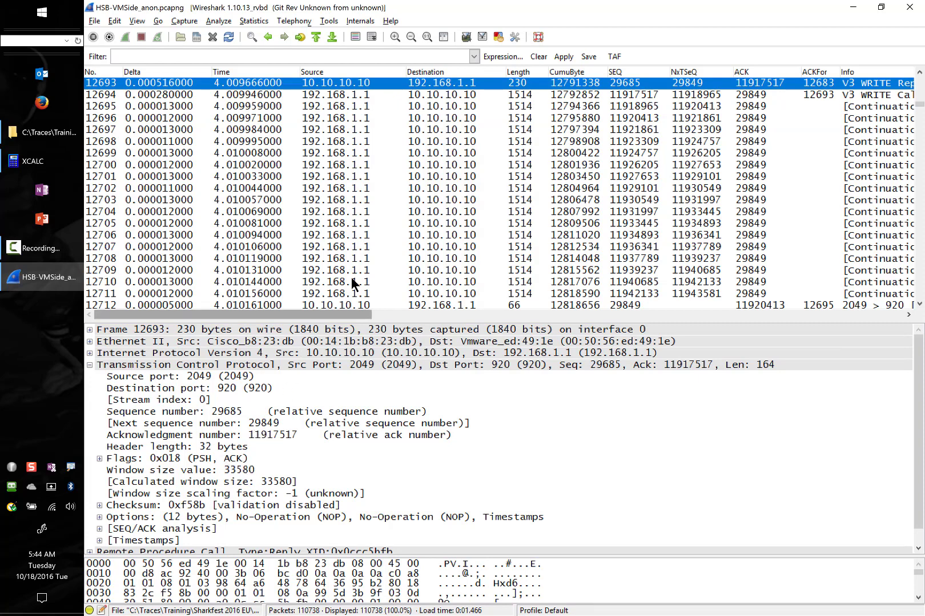
{"action": "left_click", "coordinate": [365, 302]}
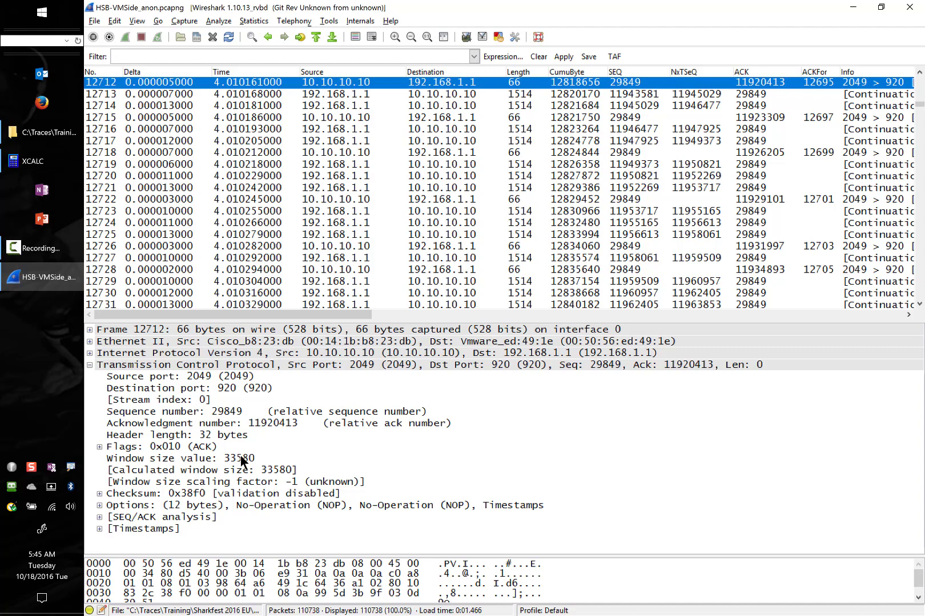
- Go to packet 12795 and compare its window size with that of ACK 12789
{"action": "key", "text": "ctrl+g"}
{"action": "type", "text": "127"}
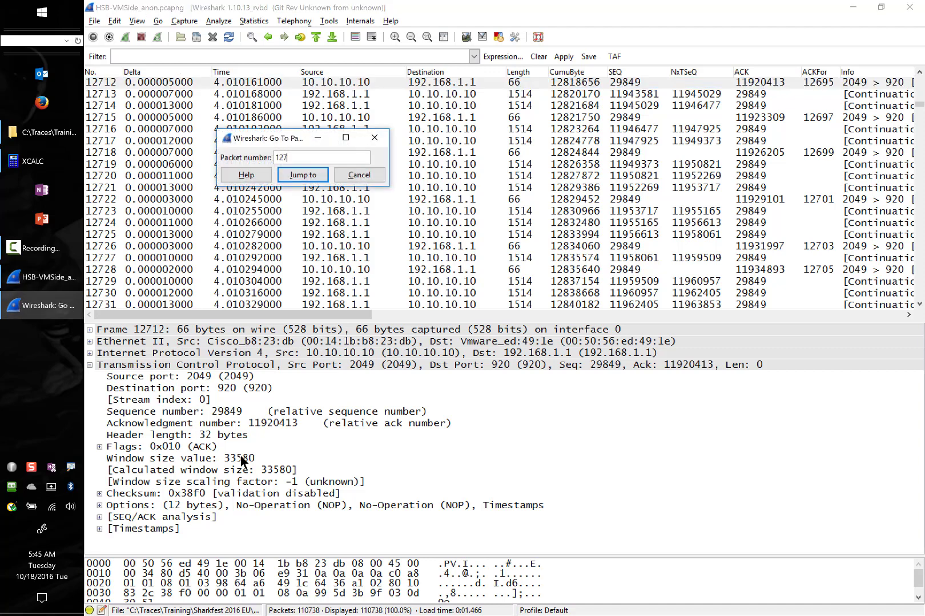
{"action": "type", "text": "95"}
{"action": "key", "text": "Return"}
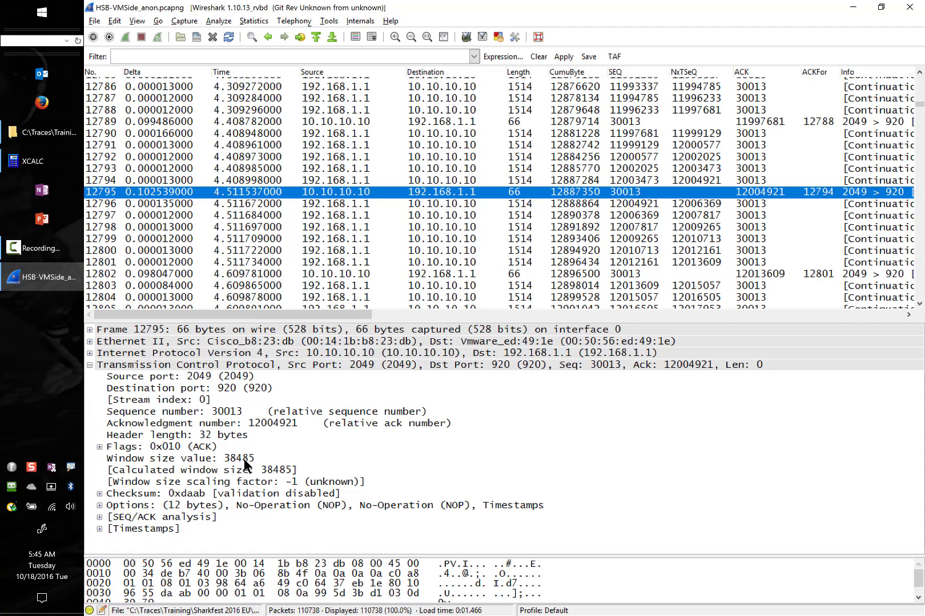
{"action": "left_click", "coordinate": [362, 122]}
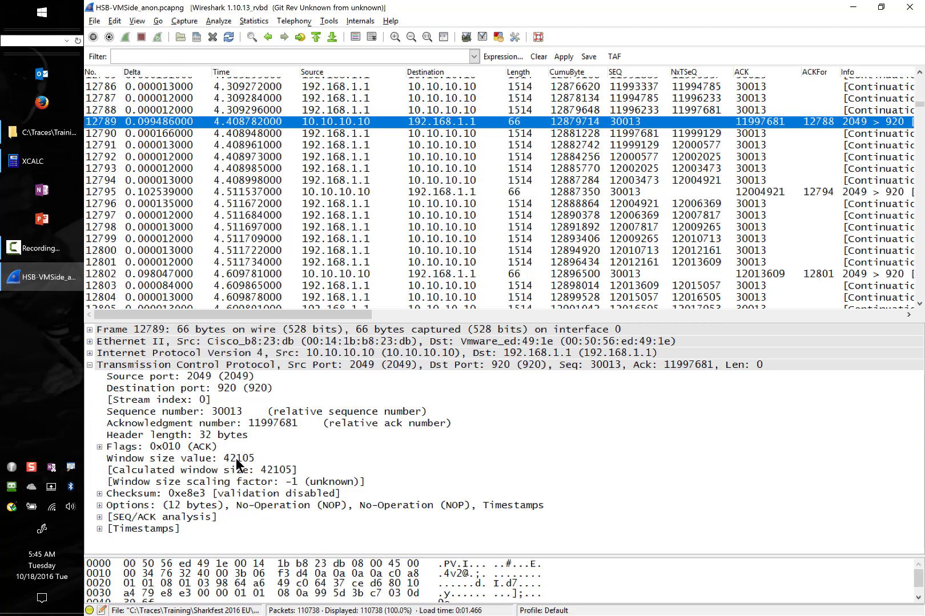
- Switch to XCALC and enter packet 12789's window size of 42105 as the first operand
{"action": "left_click", "coordinate": [34, 161]}
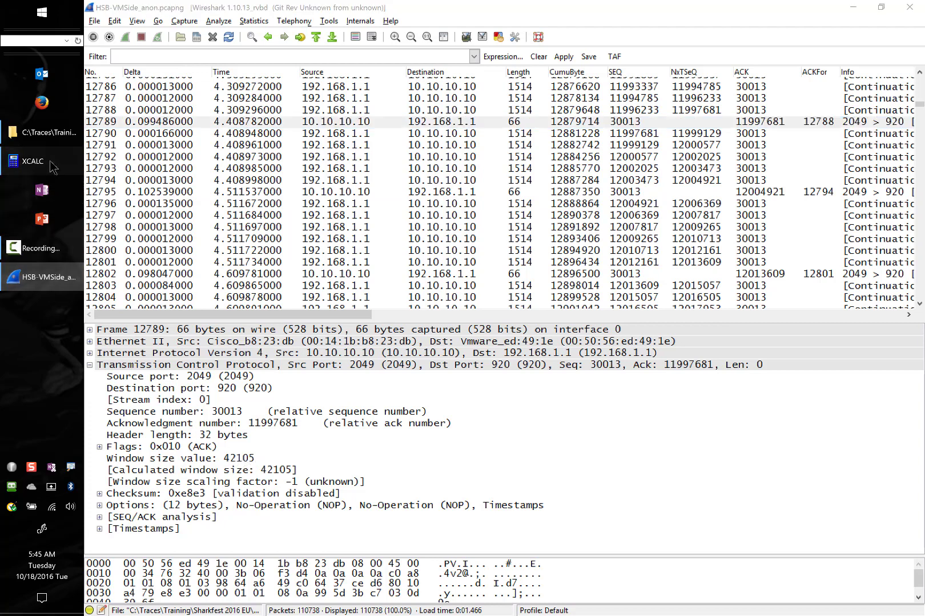
{"action": "type", "text": "42, 10"}
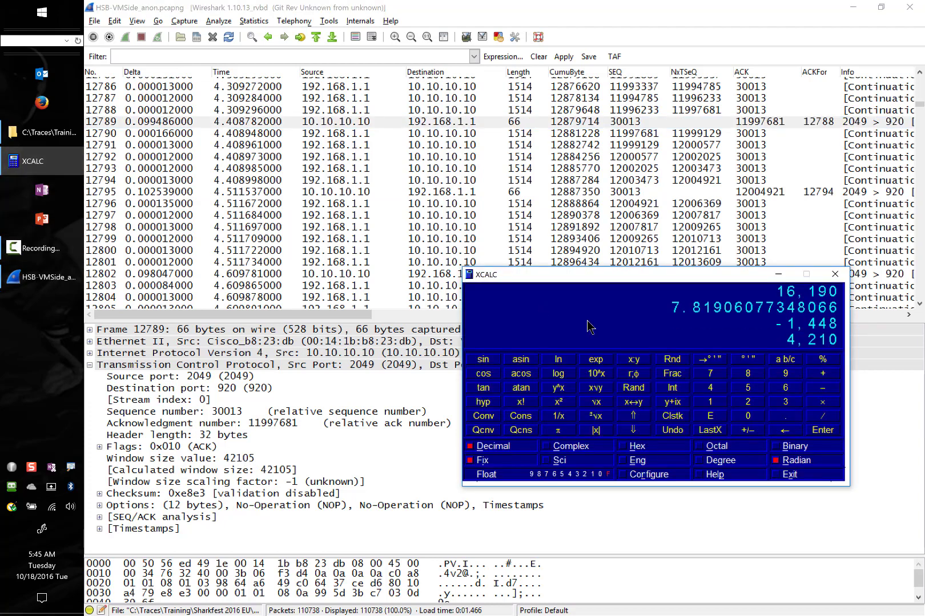
{"action": "type", "text": "3"}
{"action": "key", "text": "BackSpace"}
{"action": "type", "text": "5"}
{"action": "key", "text": "Return"}
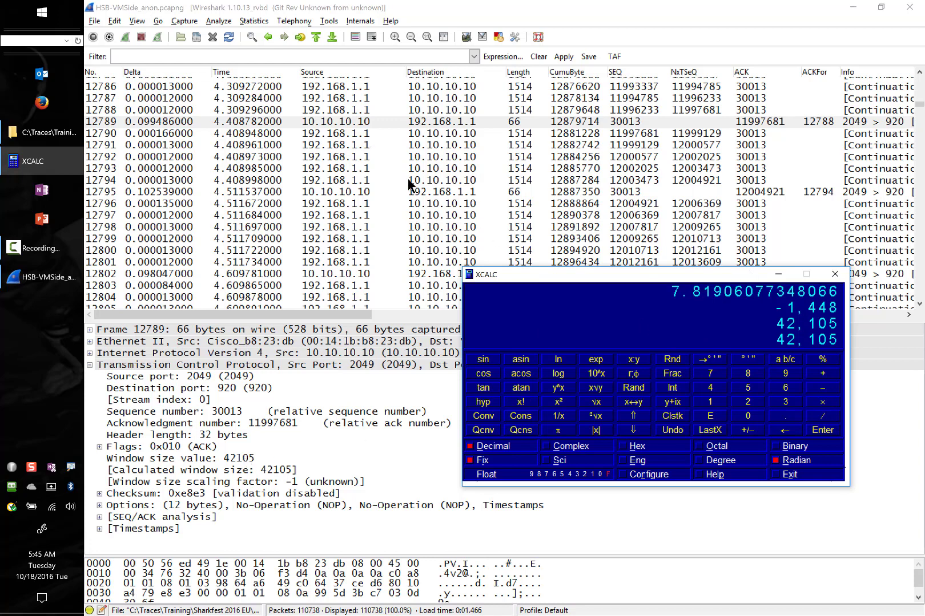
- Check ACK 12795's window size in Wireshark and subtract that value, 38485, from 42105 in XCALC
{"action": "left_click", "coordinate": [354, 190]}
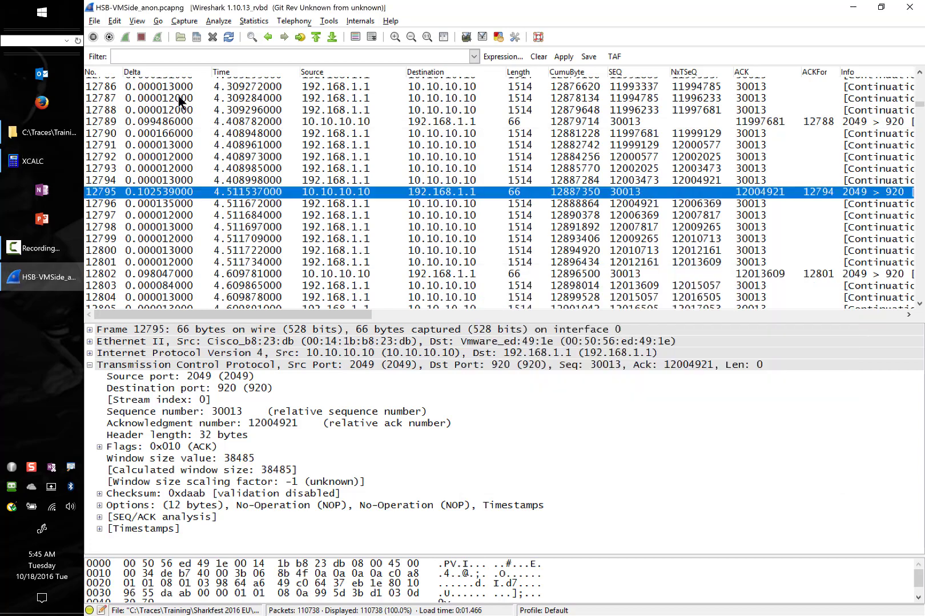
{"action": "key", "text": "alt+Tab"}
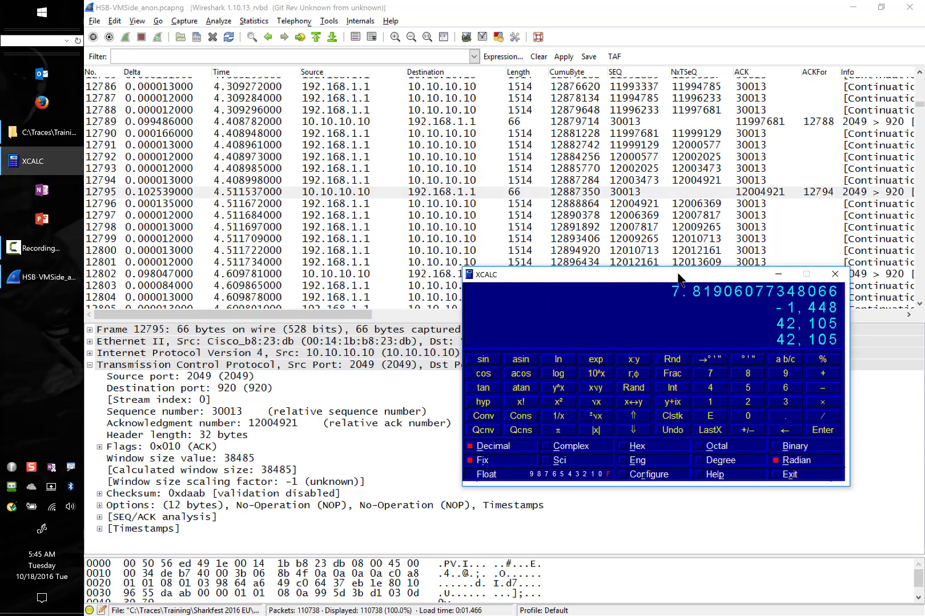
{"action": "type", "text": "8, 485"}
{"action": "key", "text": "BackSpace"}
{"action": "key", "text": "BackSpace"}
{"action": "key", "text": "BackSpace"}
{"action": "key", "text": "BackSpace"}
{"action": "type", "text": "3"}
{"action": "type", "text": "8,485"}
{"action": "key", "text": "minus"}
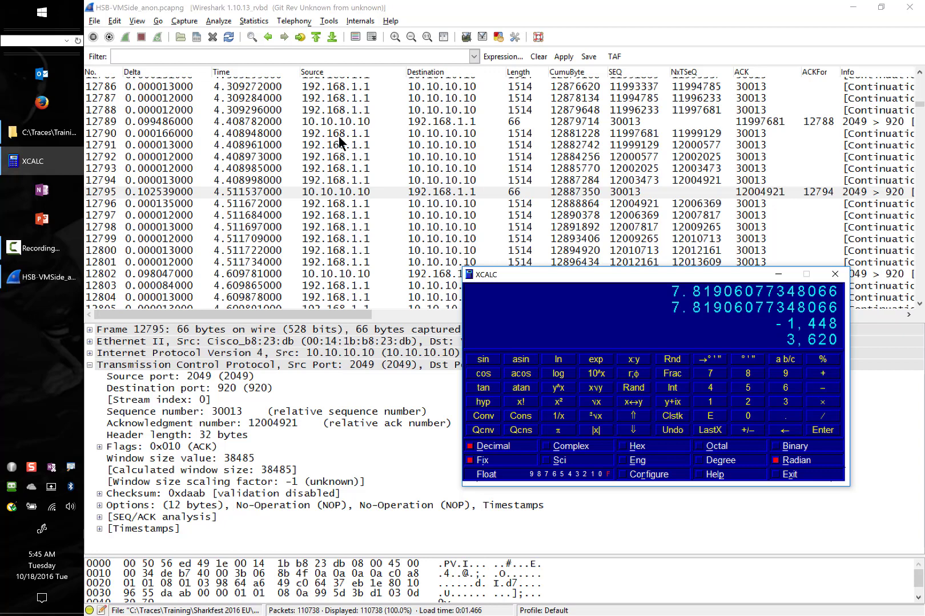
- Multiply the 1448-byte segment length by 2 in XCALC
{"action": "type", "text": "1448"}
{"action": "key", "text": "Return"}
{"action": "type", "text": "2"}
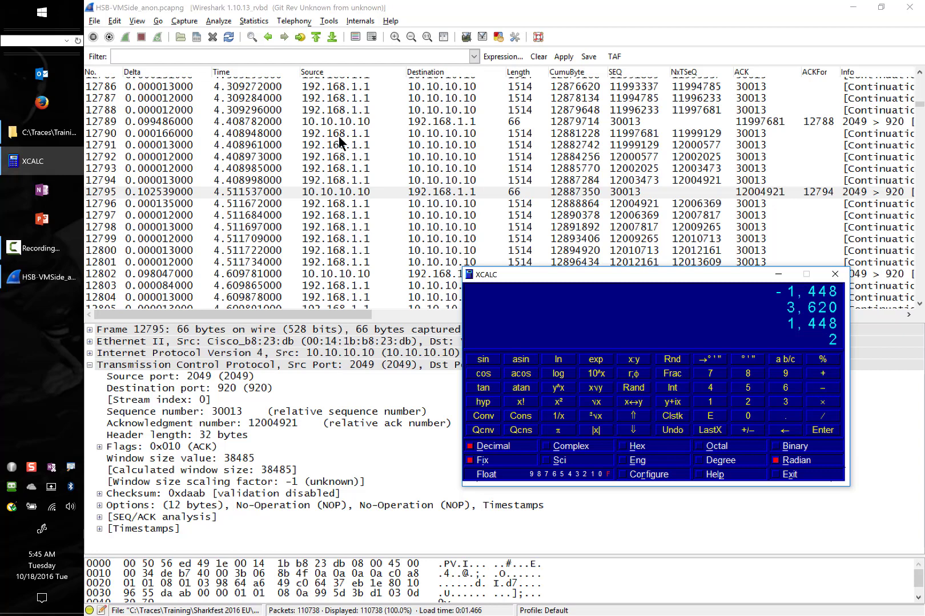
{"action": "key", "text": "asterisk"}
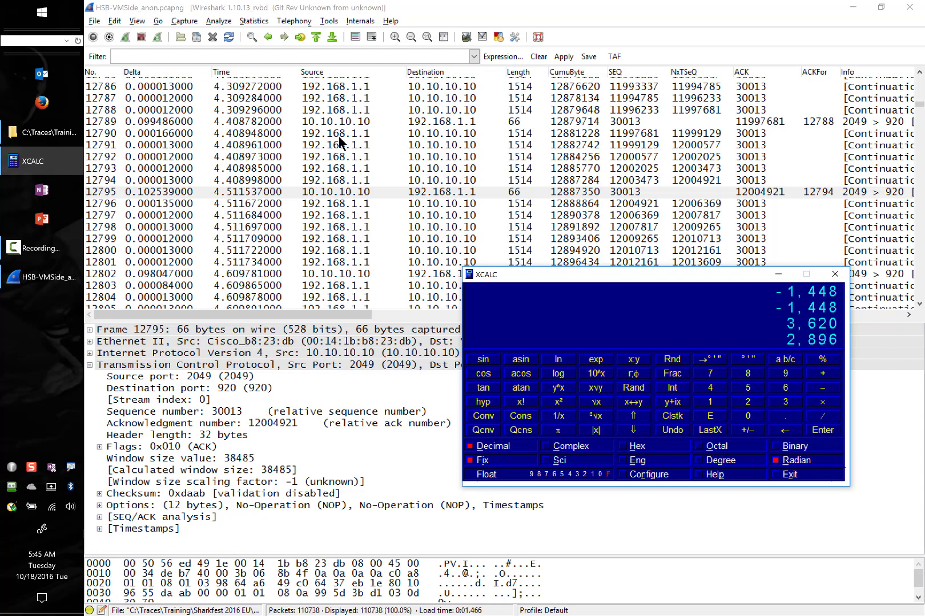
- Switch between Wireshark and XCALC to recheck the window sizes of ACKs 12789 and 12795 against the calculated values
{"action": "left_click", "coordinate": [337, 123]}
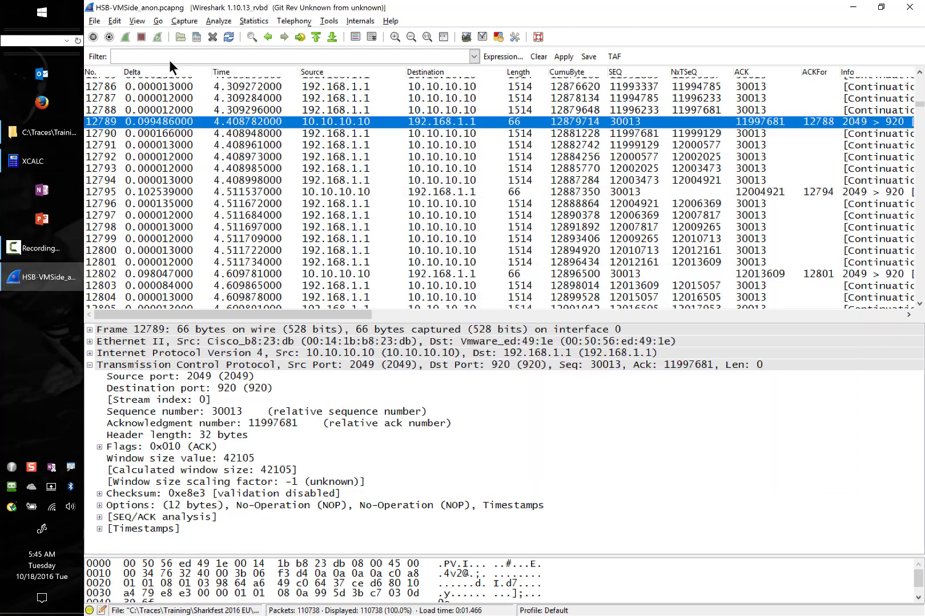
{"action": "key", "text": "alt+Tab"}
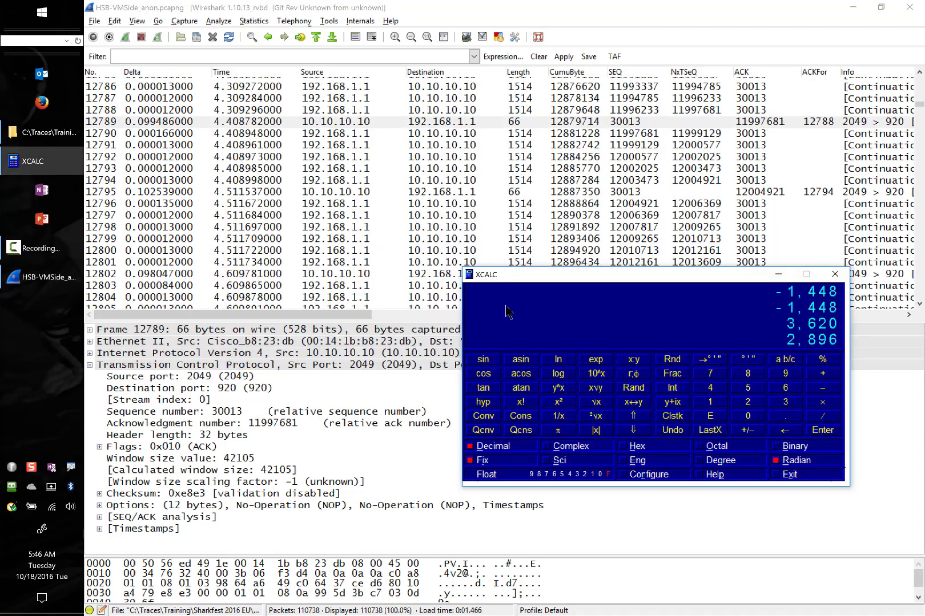
{"action": "key", "text": "alt+Tab"}
{"action": "key", "text": "alt+Tab"}
{"action": "left_click", "coordinate": [377, 193]}
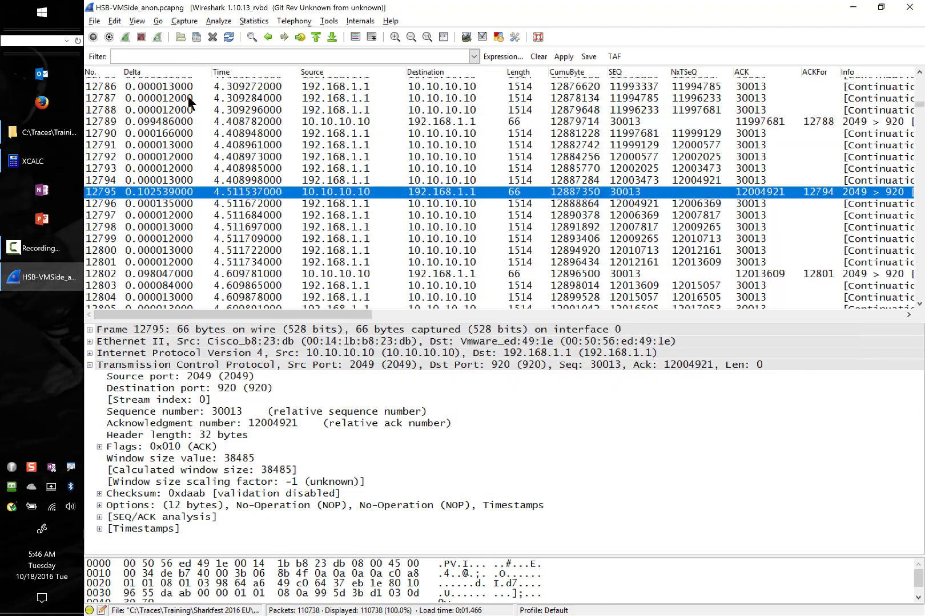
{"action": "key", "text": "alt+Tab"}
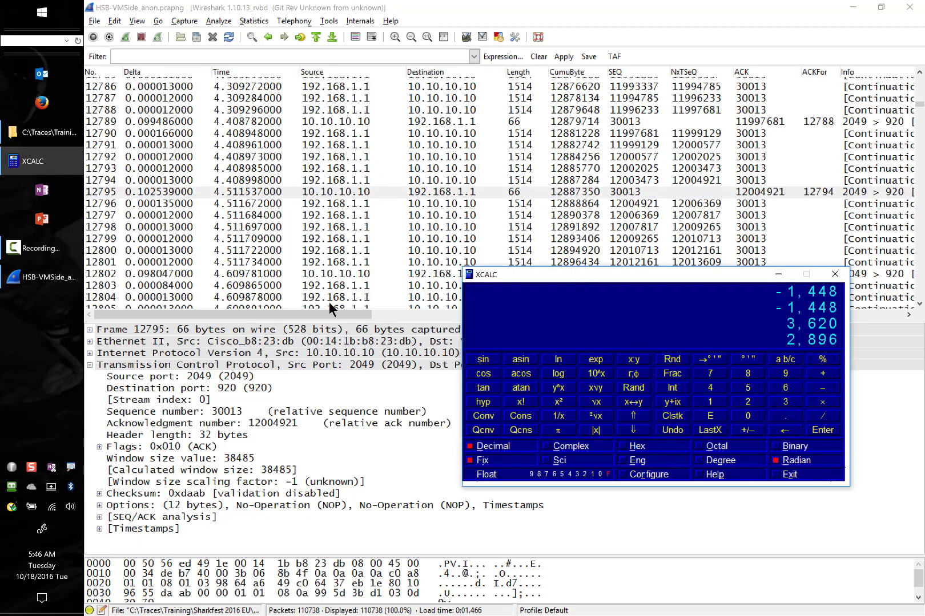
{"action": "left_click", "coordinate": [336, 121]}
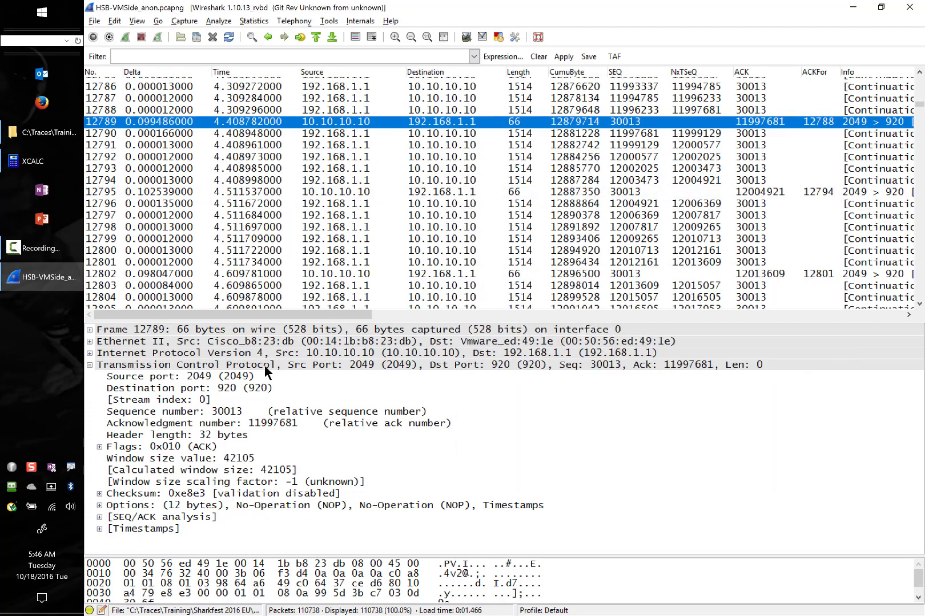
- In XCALC, subtract ACK 12795's window size of 38485 from ACK 12789's 42105 and divide the difference by 1448
{"action": "key", "text": "alt+Tab"}
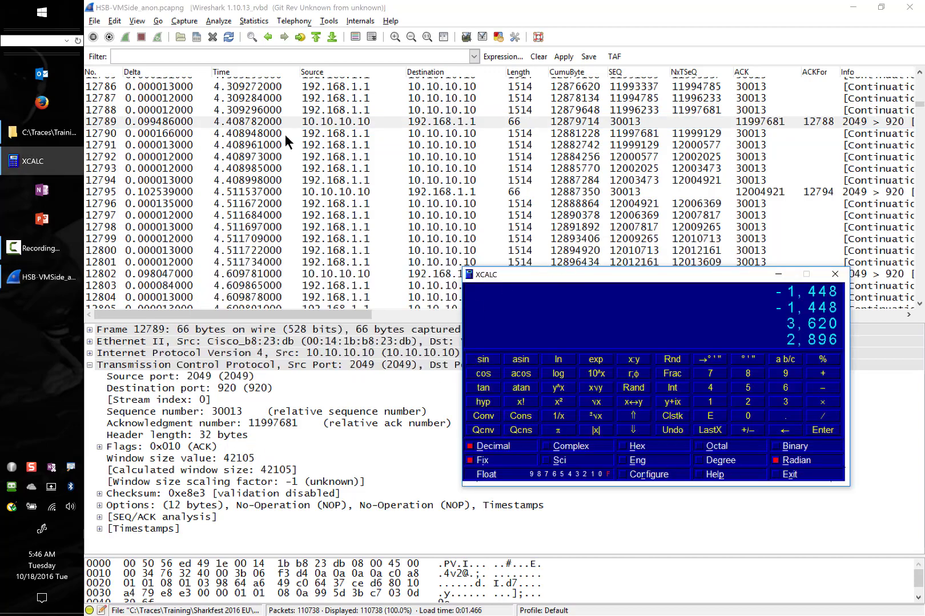
{"action": "type", "text": "42105"}
{"action": "key", "text": "Return"}
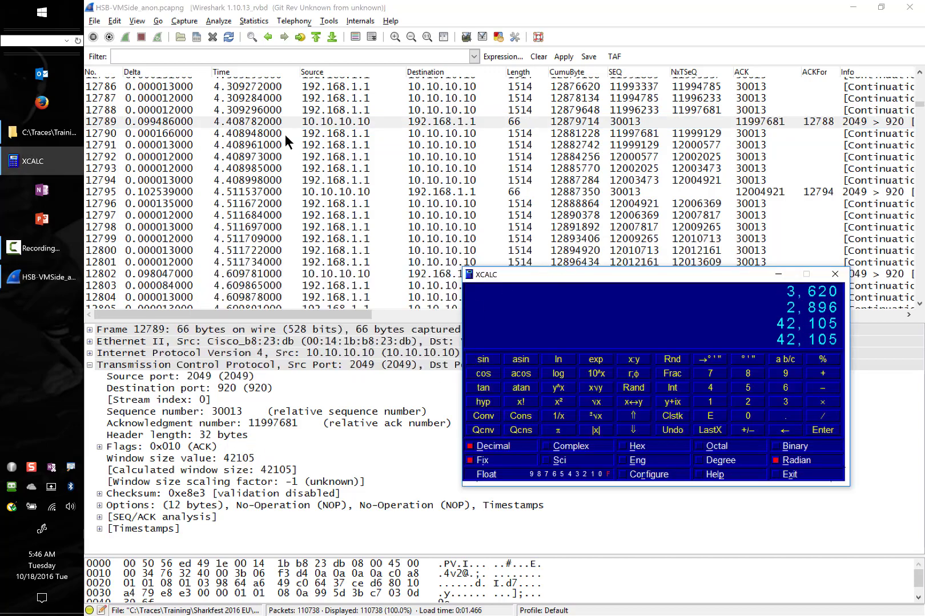
{"action": "left_click", "coordinate": [172, 193]}
{"action": "key", "text": "alt+Tab"}
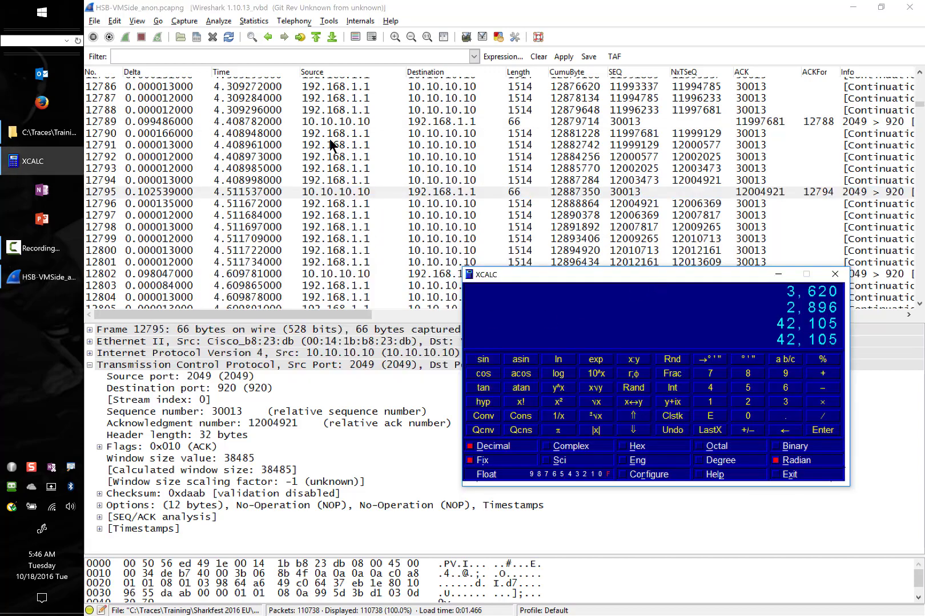
{"action": "type", "text": "38485"}
{"action": "key", "text": "minus"}
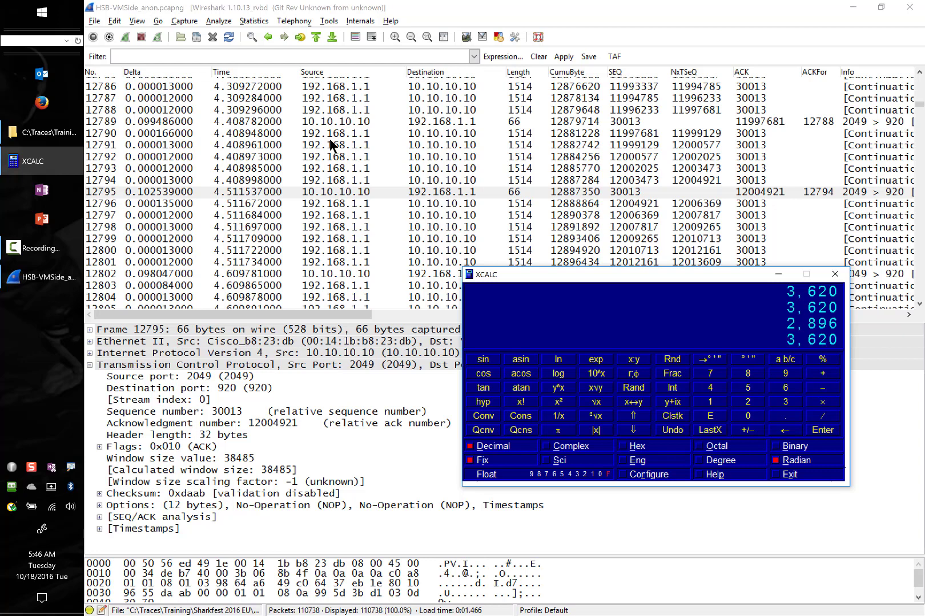
{"action": "type", "text": "1448"}
{"action": "key", "text": "slash"}
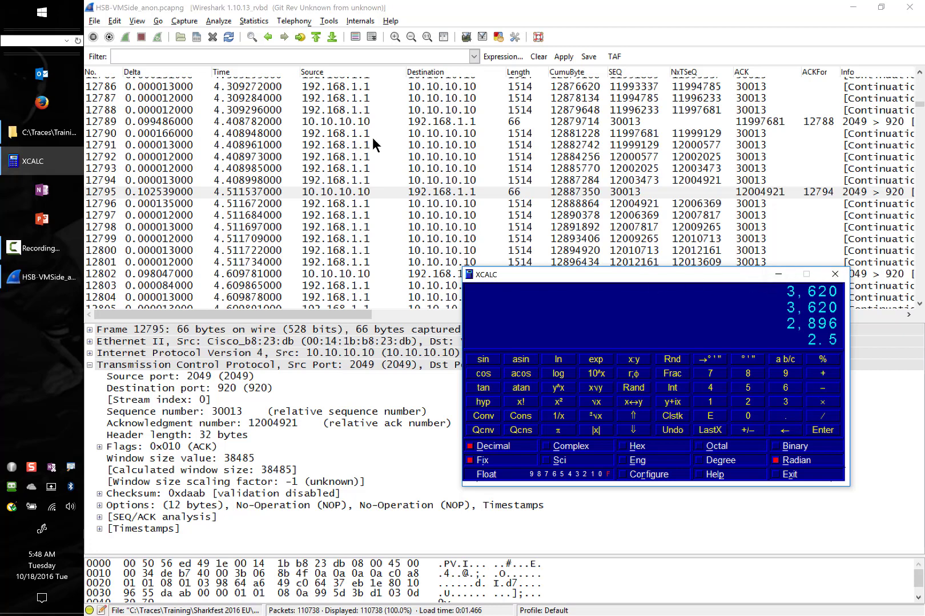
- Switch to Wireshark and compare the IP Identification values of ACKs 12789 and 12795 in their expanded IPv4 headers
{"action": "left_click", "coordinate": [430, 192]}
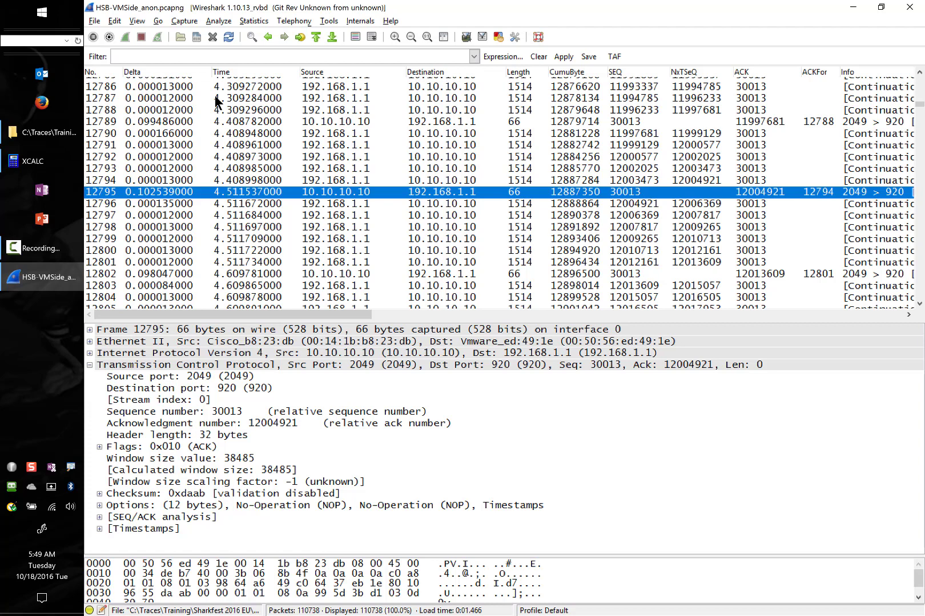
{"action": "left_click", "coordinate": [358, 121]}
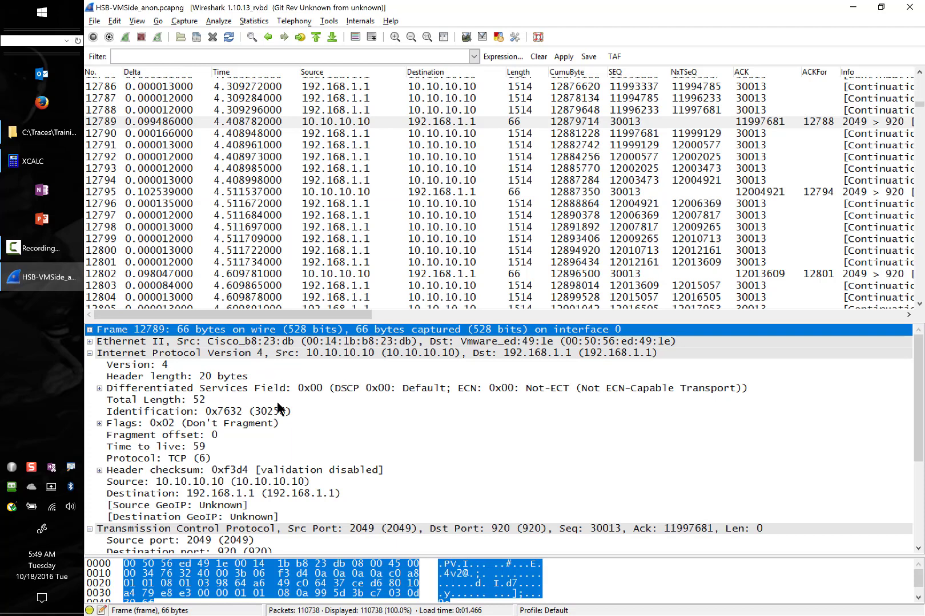
{"action": "left_click", "coordinate": [247, 411]}
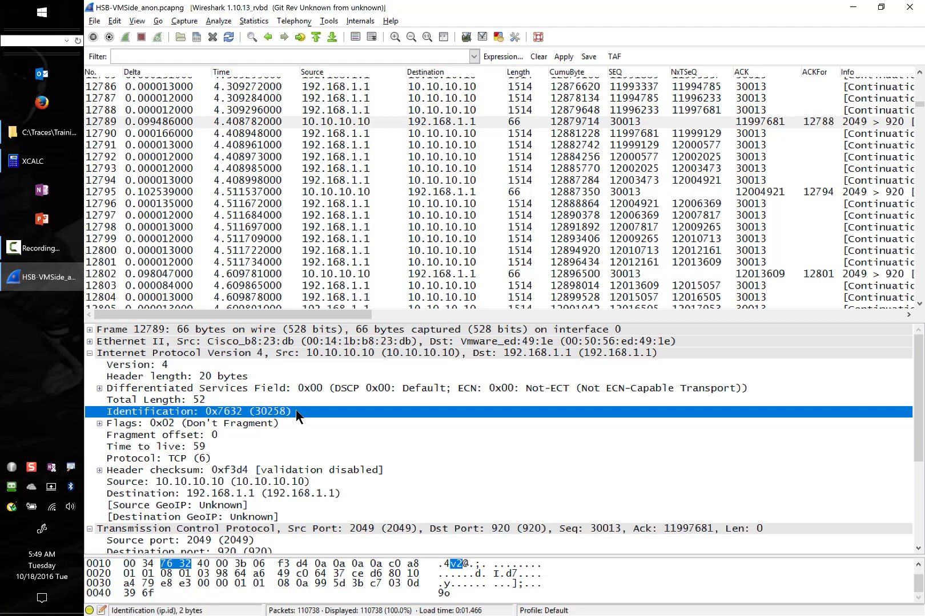
{"action": "left_click", "coordinate": [375, 122]}
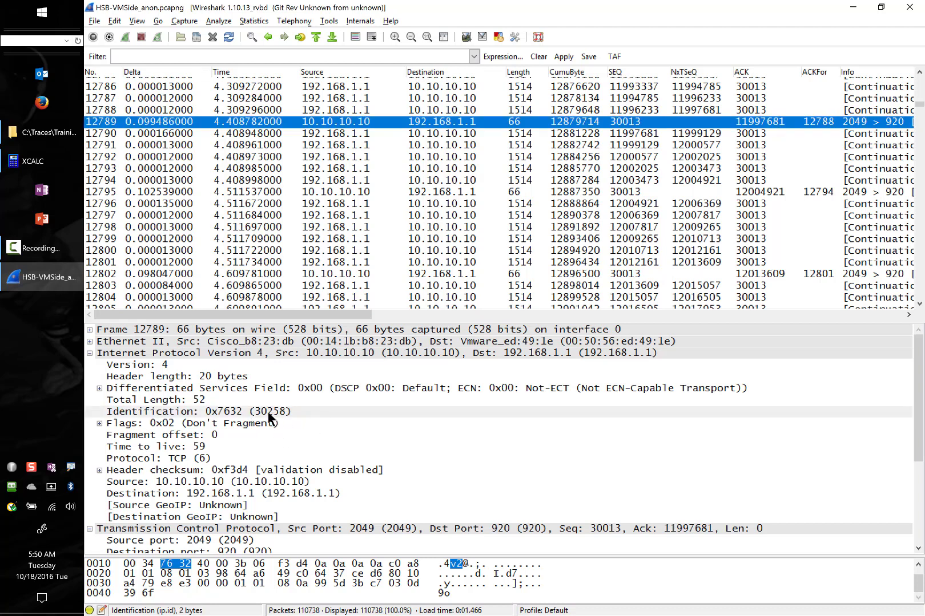
{"action": "left_click", "coordinate": [197, 192]}
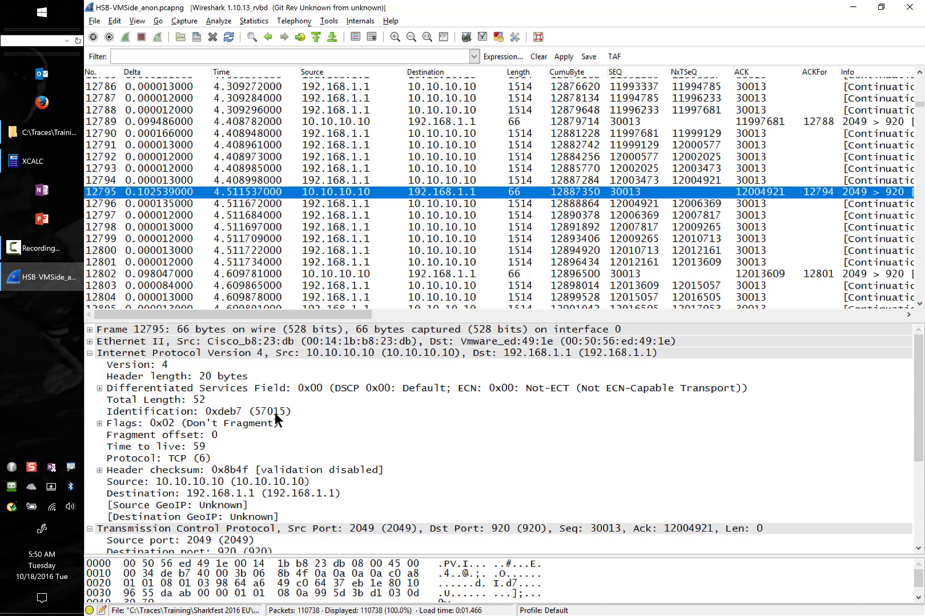
{"action": "left_click", "coordinate": [240, 122]}
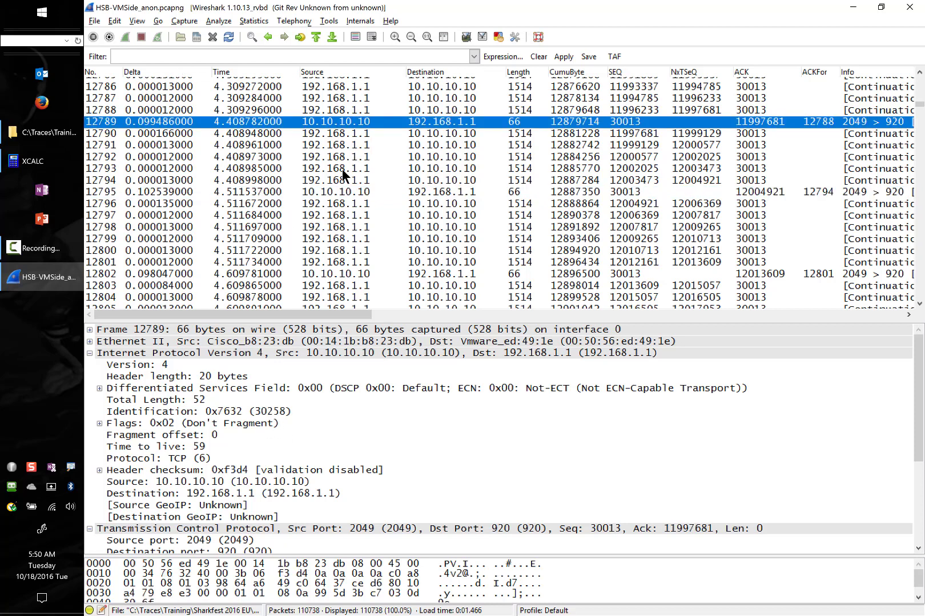
{"action": "left_click", "coordinate": [197, 192]}
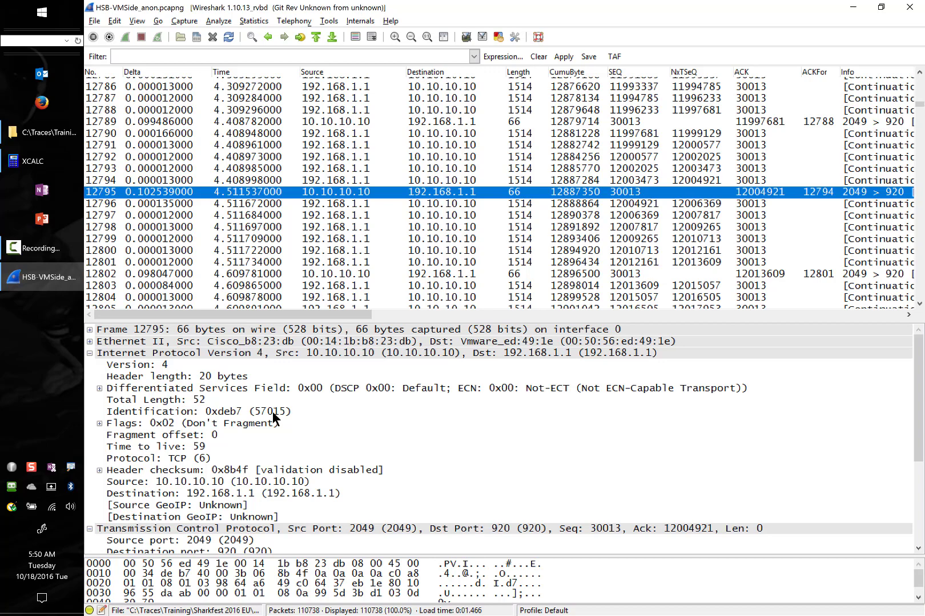
- Set ACK 12789 as the time reference and select ACK 12795 to check its relative time
{"action": "left_click", "coordinate": [377, 121]}
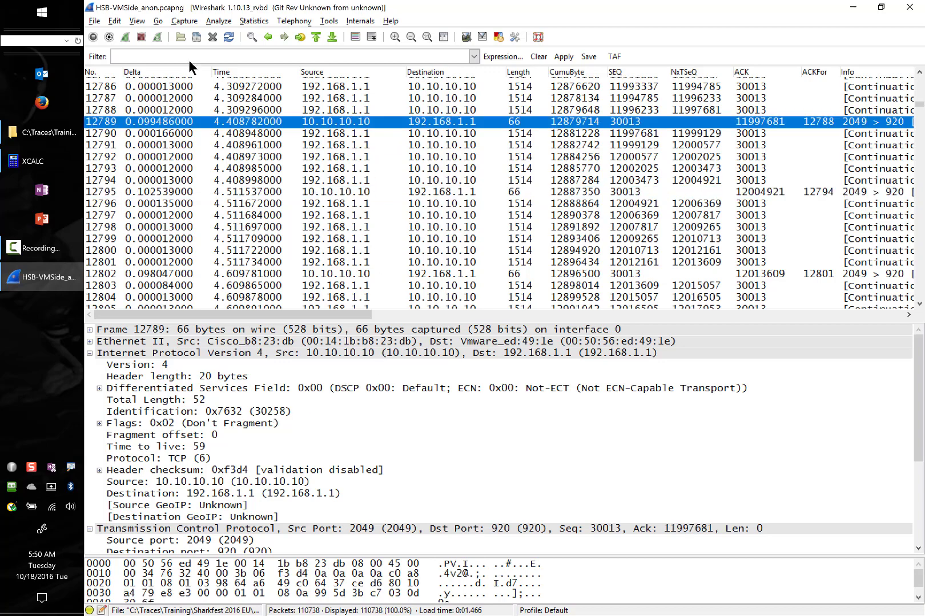
{"action": "key", "text": "ctrl+t"}
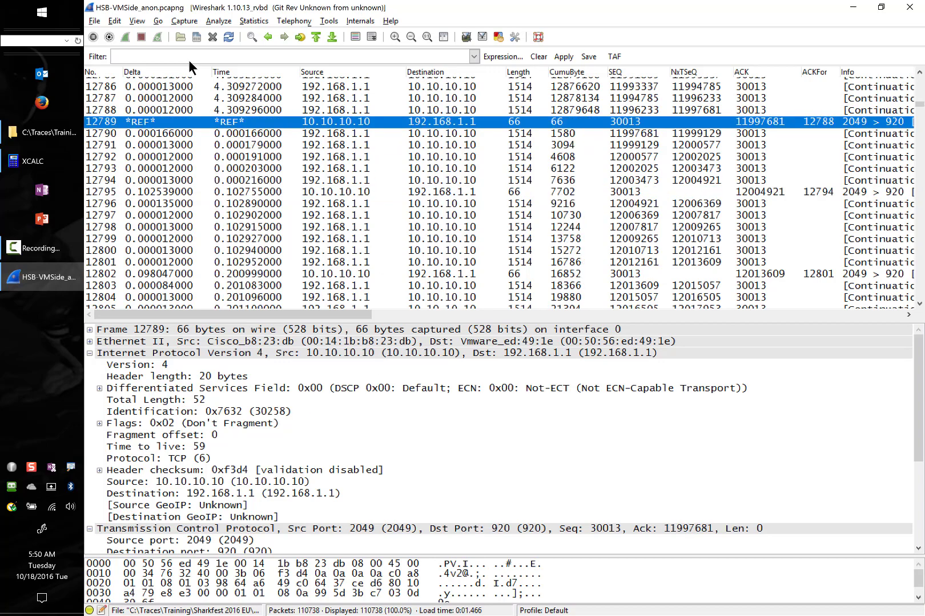
{"action": "left_click", "coordinate": [353, 194]}
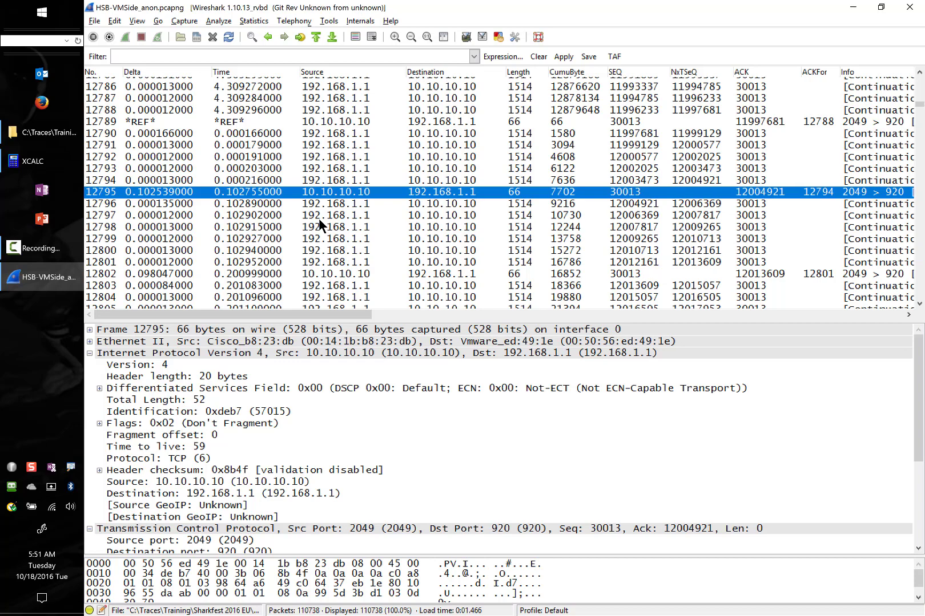
- Go to packet 12774
{"action": "key", "text": "ctrl+g"}
{"action": "type", "text": "12774"}
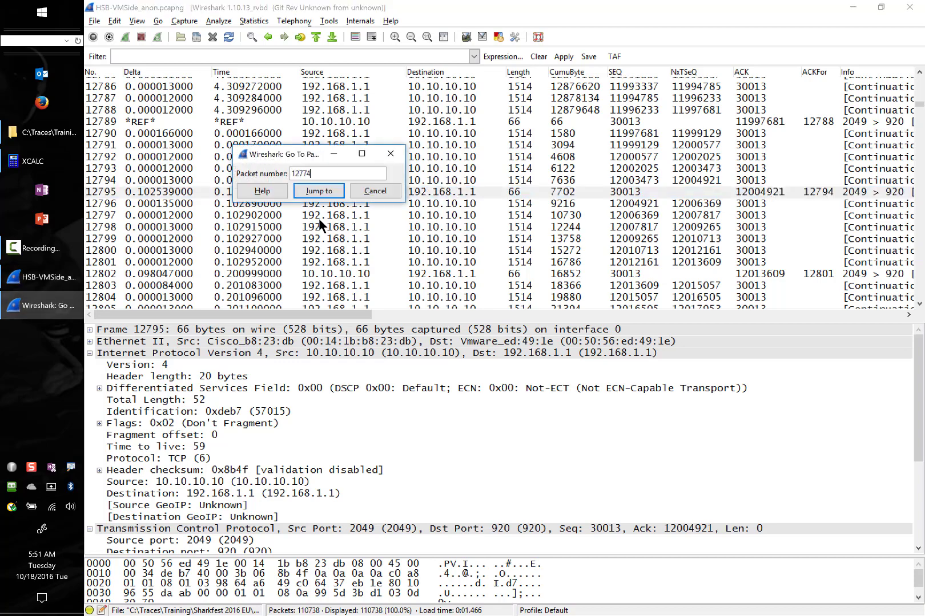
{"action": "key", "text": "Return"}
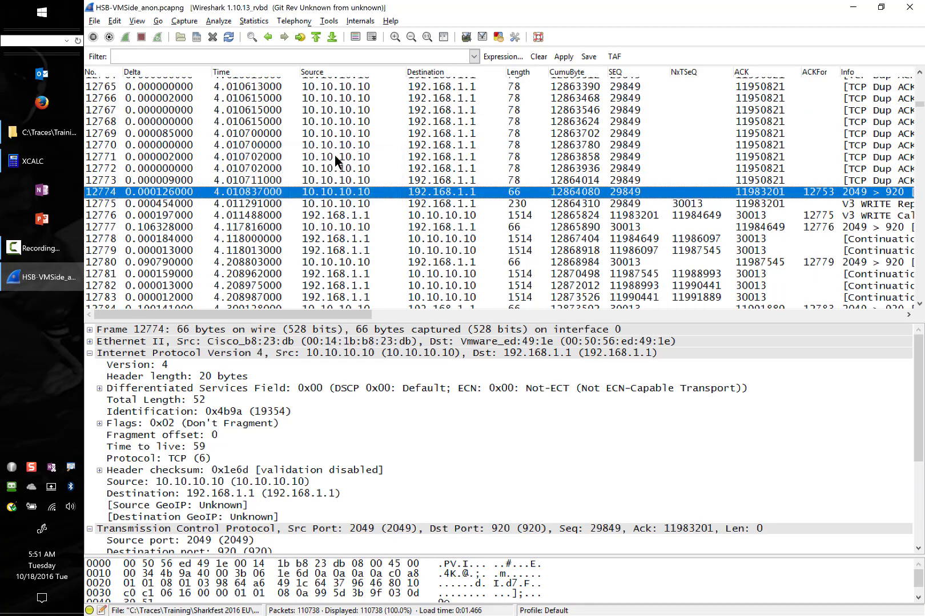
- Select duplicate ACK 12766 and collapse its IPv4 header so the TCP fields are in view
{"action": "left_click", "coordinate": [357, 99]}
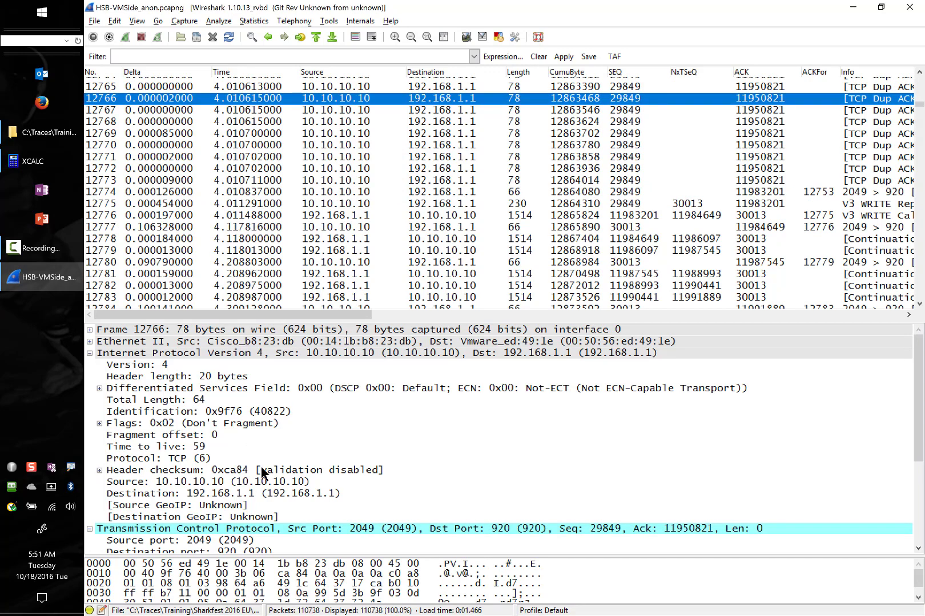
{"action": "left_click", "coordinate": [90, 353]}
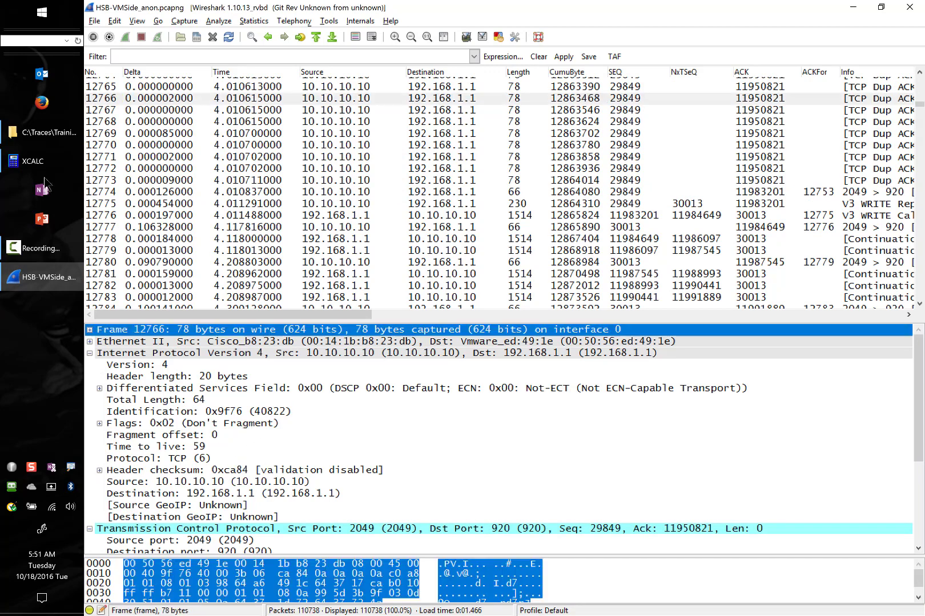
{"action": "left_click", "coordinate": [340, 101]}
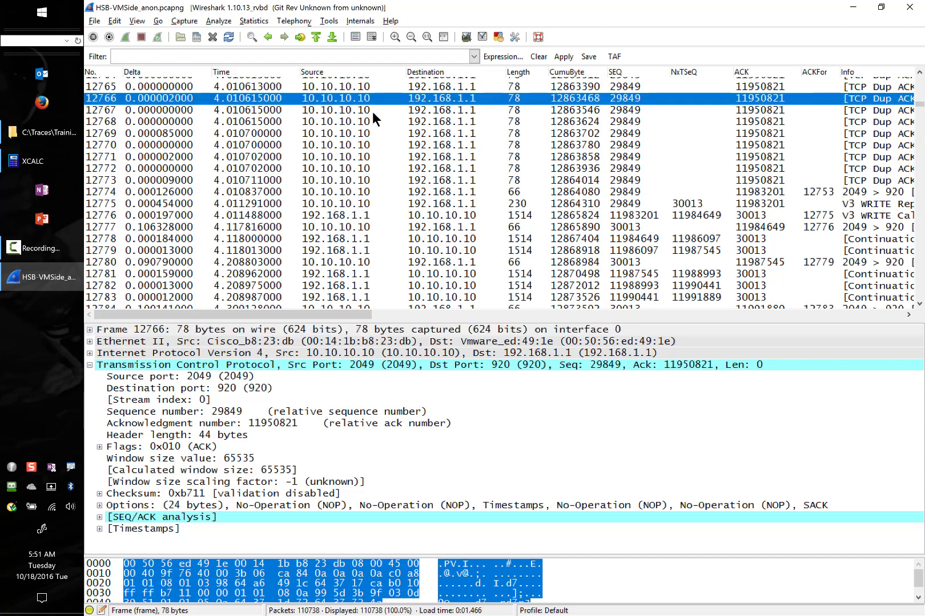
- Go through packets 12766 to 12775 and compare the window sizes of the last duplicate ACK, 12773, and ACK 12774
{"action": "key", "text": "Down"}
{"action": "key", "text": "Down"}
{"action": "key", "text": "Down"}
{"action": "key", "text": "Down"}
{"action": "key", "text": "Down"}
{"action": "key", "text": "Down"}
{"action": "key", "text": "Down"}
{"action": "key", "text": "Down"}
{"action": "key", "text": "Down"}
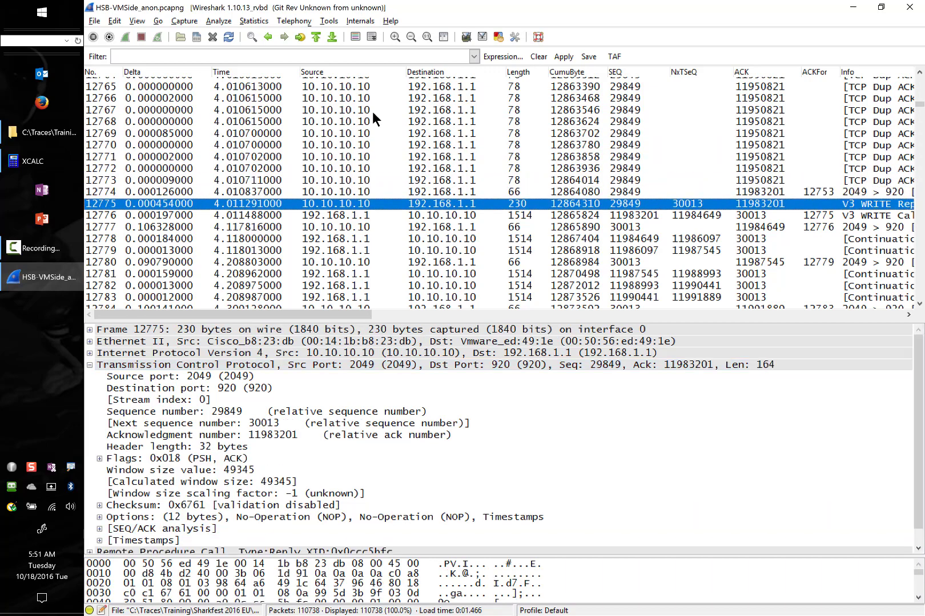
{"action": "key", "text": "Up"}
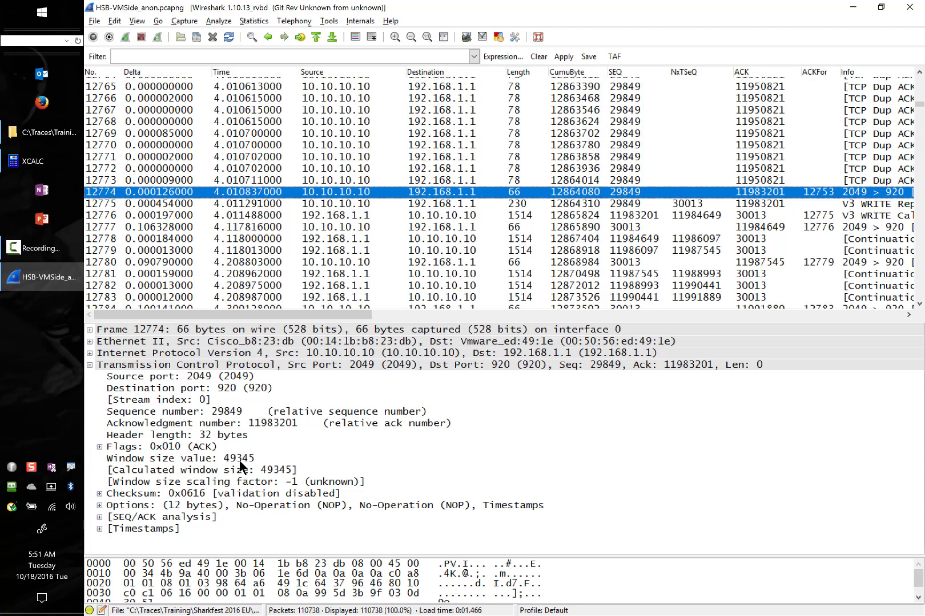
{"action": "key", "text": "Up"}
{"action": "key", "text": "Down"}
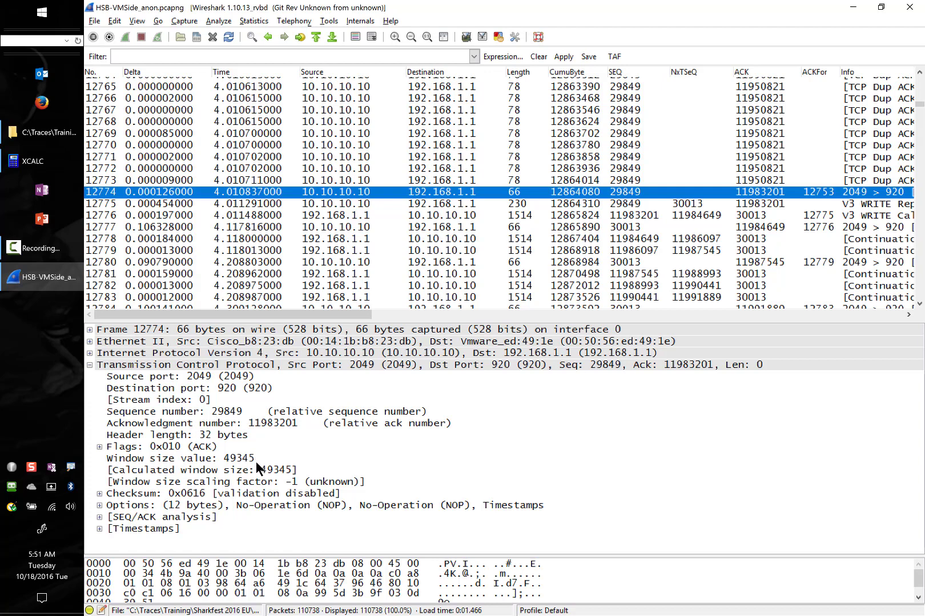
{"action": "key", "text": "Up"}
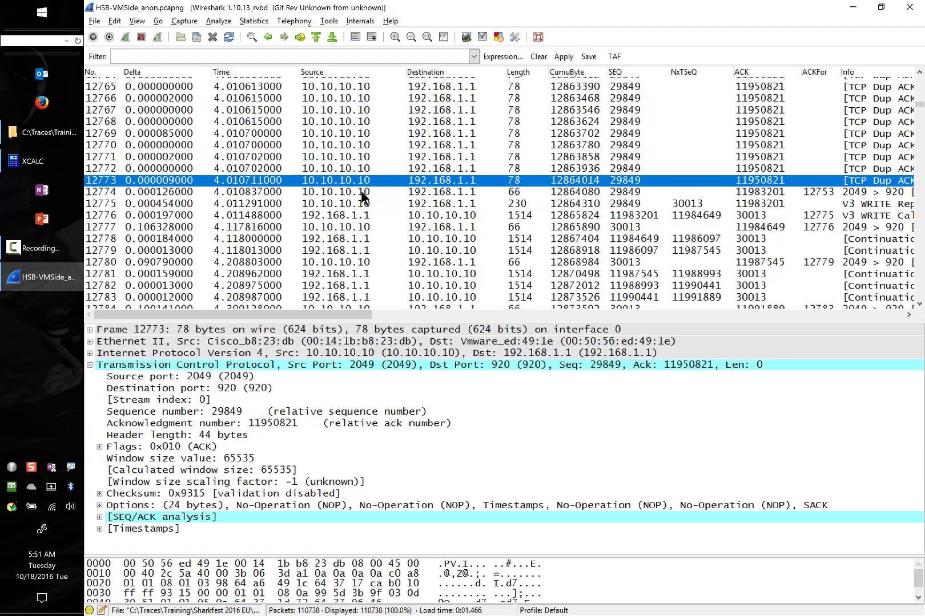
{"action": "key", "text": "Down"}
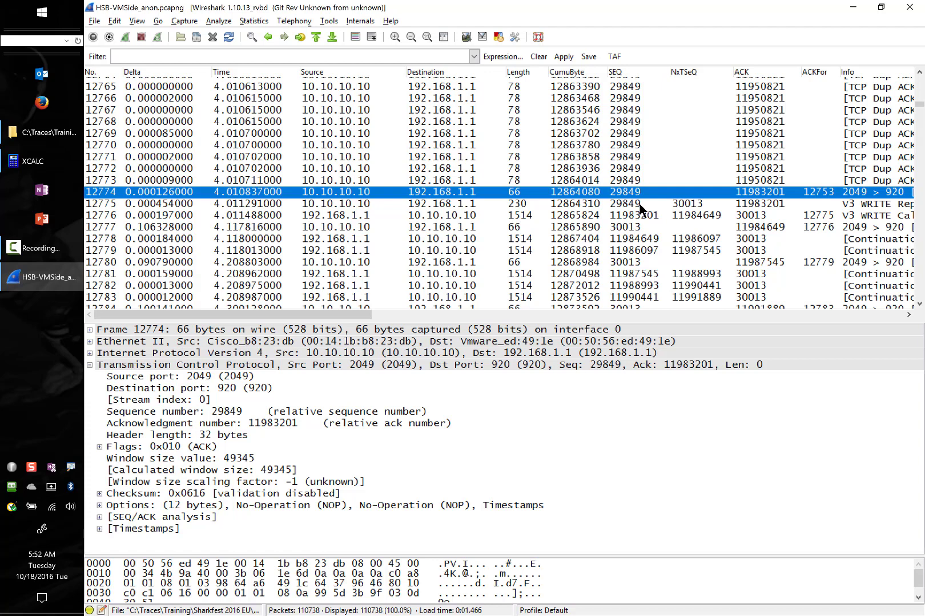
- Select retransmitted packet 12763 and bring more of its Info column into view
{"action": "left_click", "coordinate": [919, 72]}
{"action": "left_click", "coordinate": [919, 72]}
{"action": "left_click", "coordinate": [920, 72]}
{"action": "left_click", "coordinate": [919, 73]}
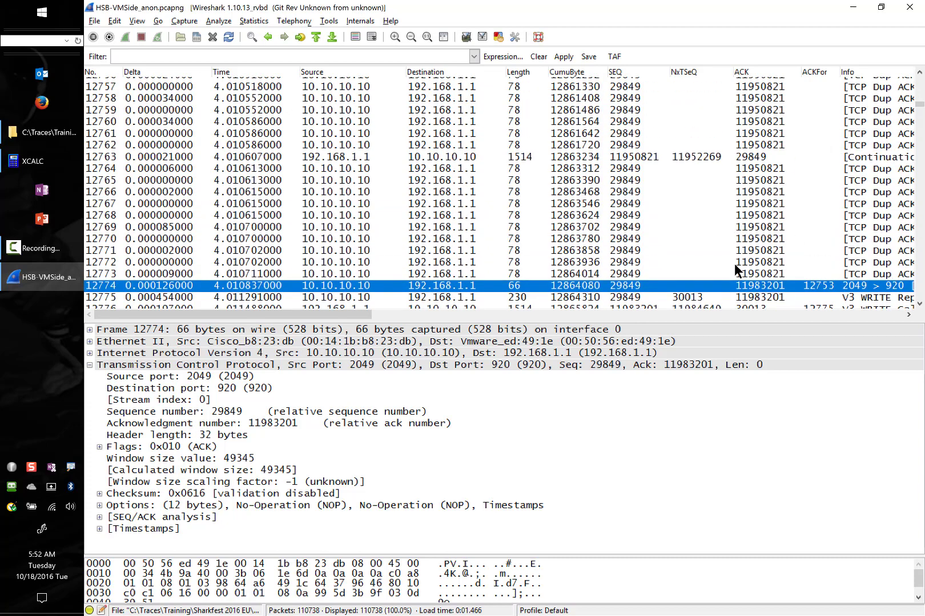
{"action": "left_click", "coordinate": [609, 148]}
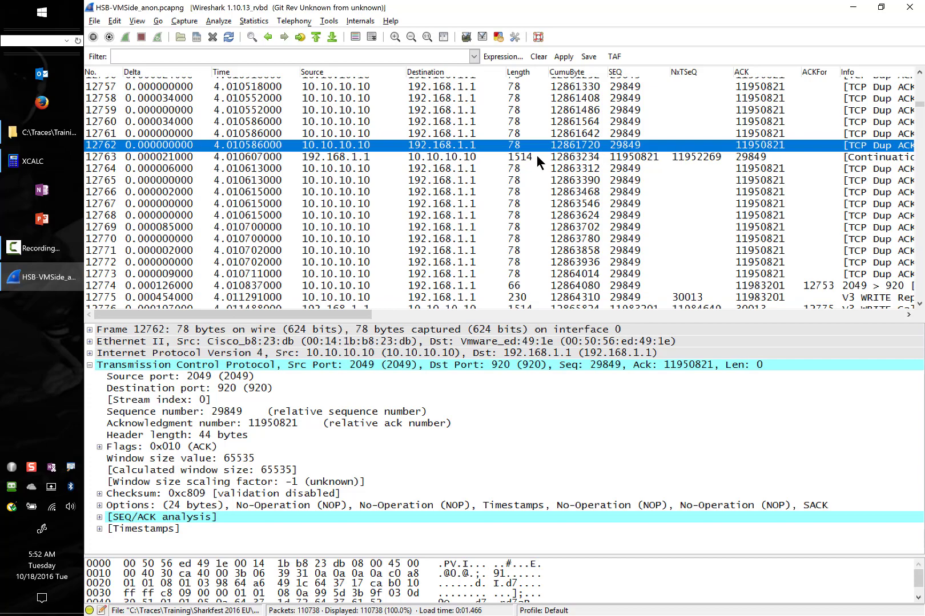
{"action": "left_click", "coordinate": [562, 157]}
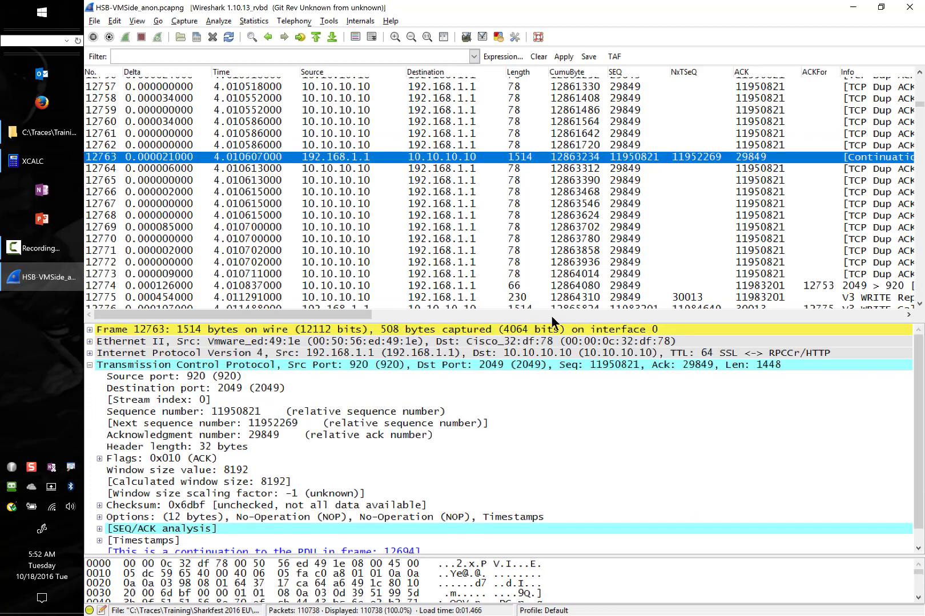
{"action": "left_click_drag", "start_coordinate": [365, 315], "coordinate": [332, 321]}
{"action": "left_click_drag", "start_coordinate": [303, 315], "coordinate": [353, 315]}
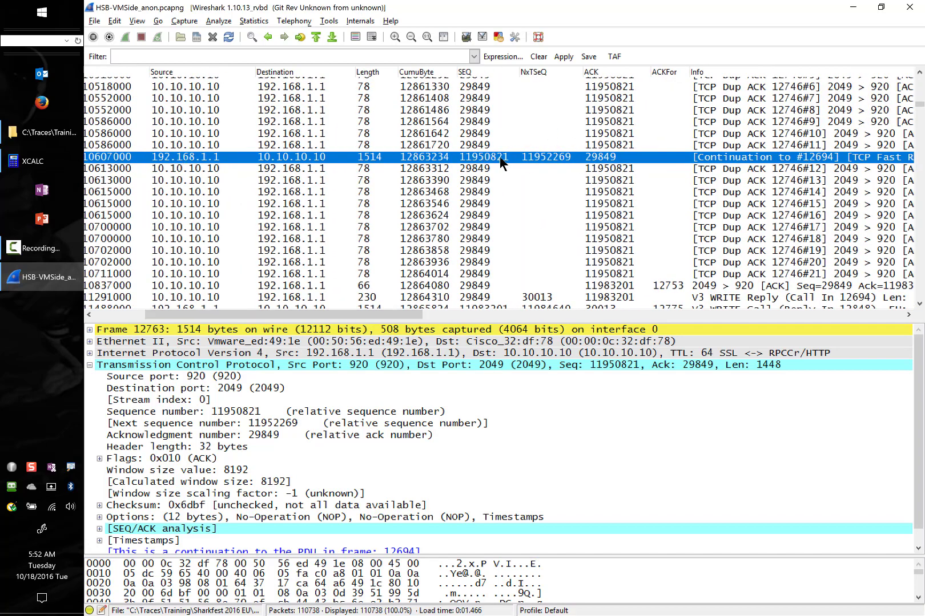
- Look back through the earlier packets for the original transmission of sequence number 11950821
{"action": "left_click", "coordinate": [919, 72]}
{"action": "left_click", "coordinate": [919, 72]}
{"action": "left_click", "coordinate": [919, 72]}
{"action": "left_click", "coordinate": [919, 73]}
{"action": "left_click", "coordinate": [919, 73]}
{"action": "left_click", "coordinate": [919, 72]}
{"action": "left_click", "coordinate": [919, 73]}
{"action": "left_click", "coordinate": [919, 72]}
{"action": "left_click", "coordinate": [919, 72]}
{"action": "left_click", "coordinate": [919, 73]}
{"action": "left_click", "coordinate": [919, 73]}
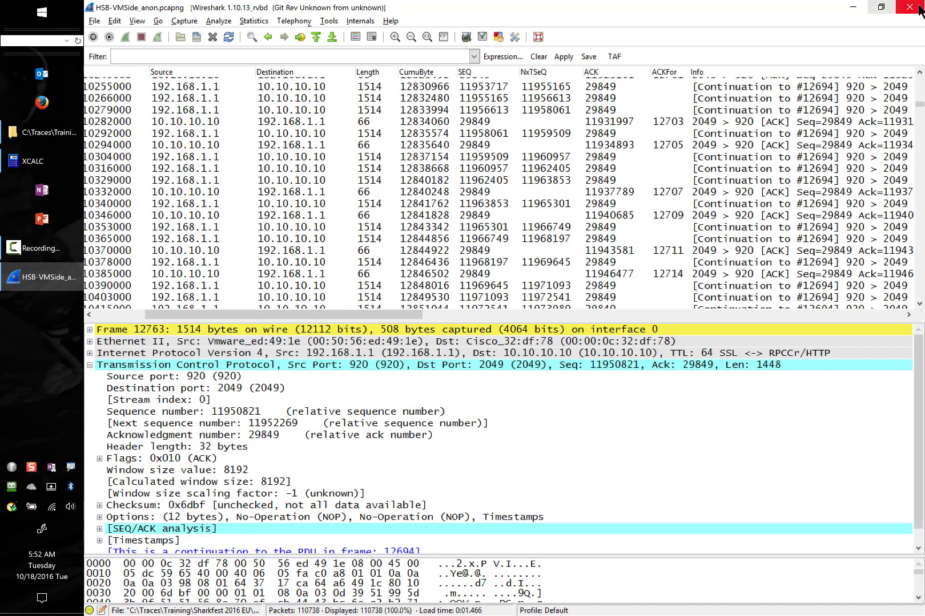
{"action": "left_click", "coordinate": [919, 73]}
{"action": "left_click", "coordinate": [919, 73]}
{"action": "left_click", "coordinate": [919, 73]}
{"action": "left_click", "coordinate": [919, 73]}
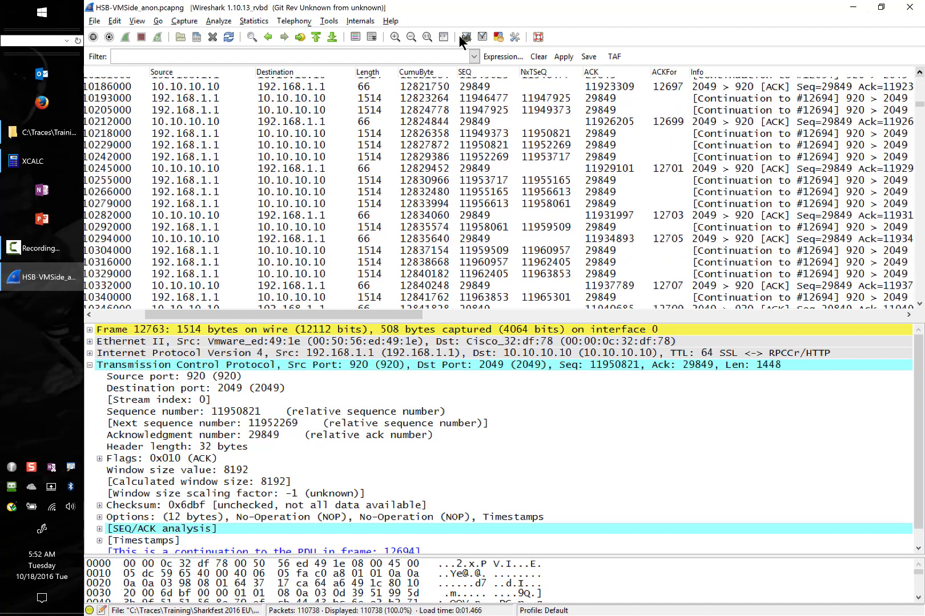
{"action": "left_click", "coordinate": [919, 73]}
{"action": "left_click", "coordinate": [919, 73]}
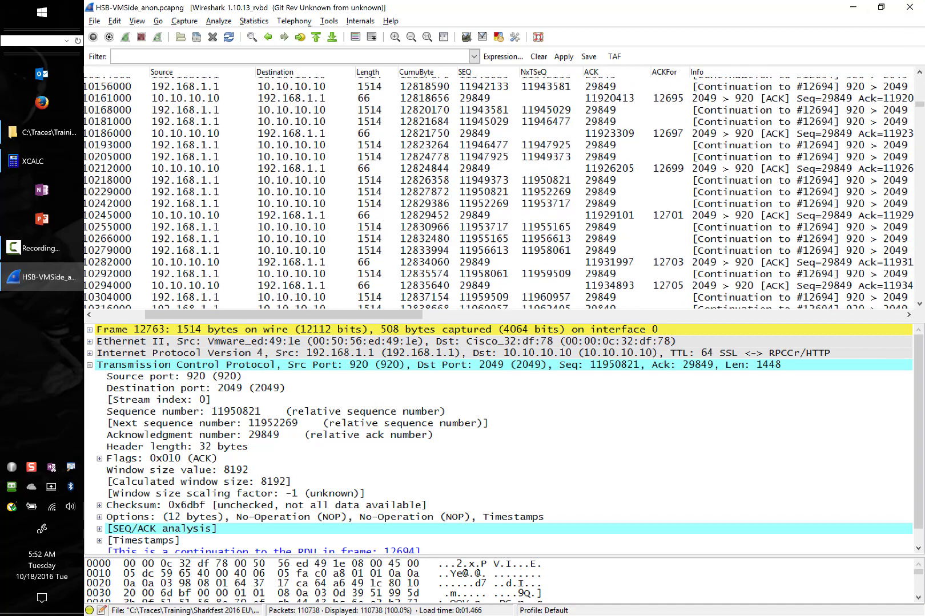
- Return to fast retransmission 12763 and inspect the duplicate ACKs 12764 and 12765 that follow it
{"action": "left_click_drag", "start_coordinate": [920, 304], "coordinate": [460, 152]}
{"action": "scroll", "coordinate": [460, 153], "scroll_direction": "down", "scroll_amount": 5}
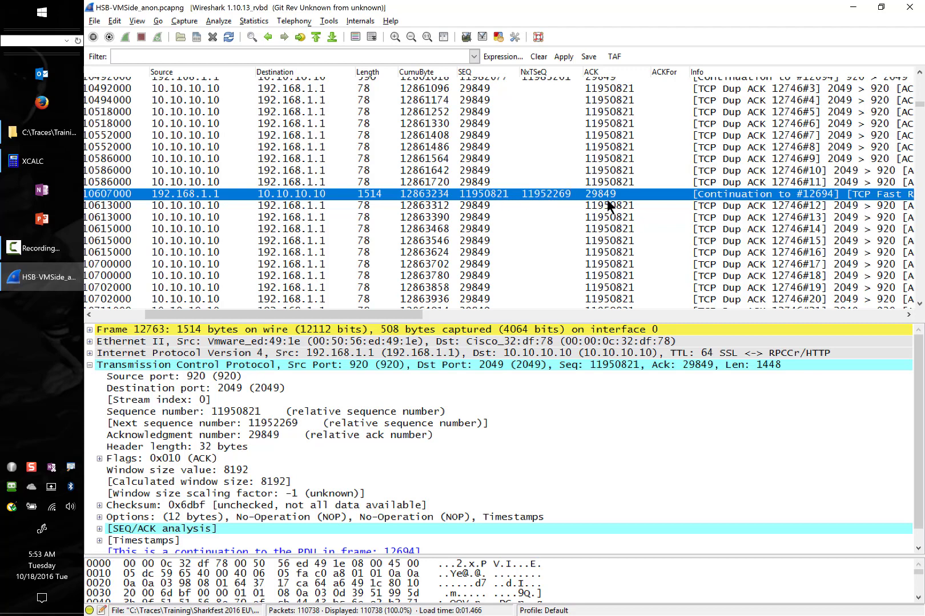
{"action": "left_click", "coordinate": [183, 208]}
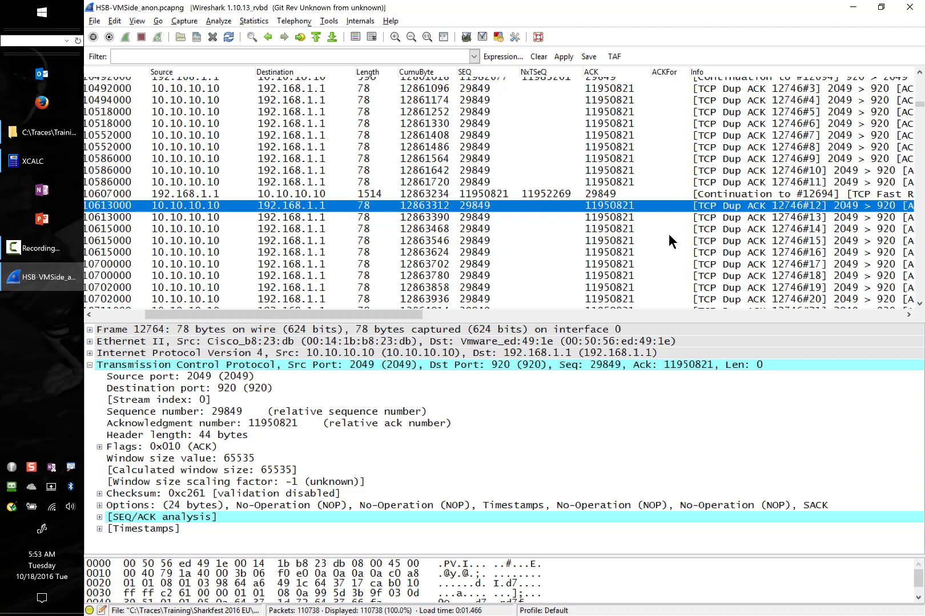
{"action": "left_click", "coordinate": [487, 213]}
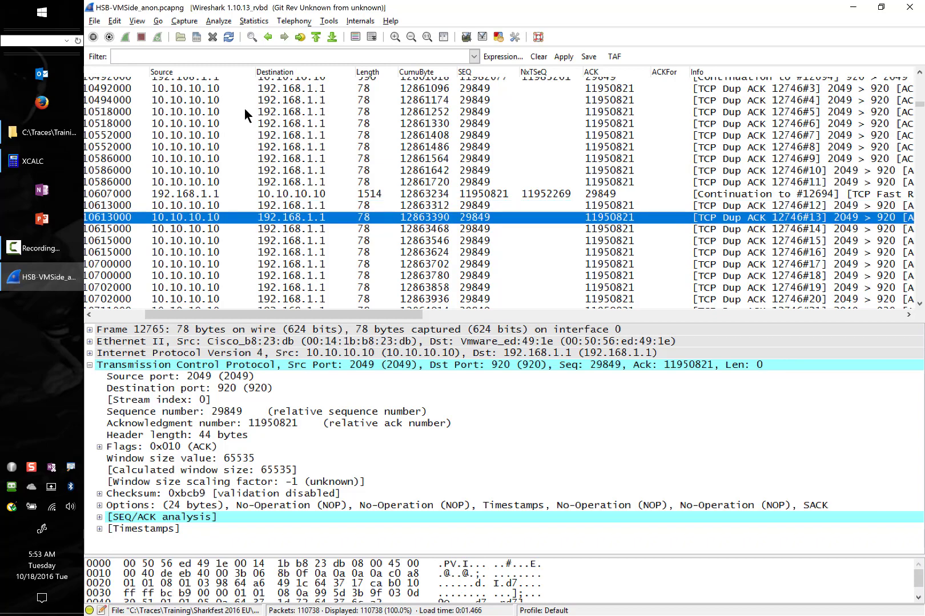
- Select fast retransmission 12763 and review its timing, sequence number and Info columns
{"action": "left_click", "coordinate": [120, 315]}
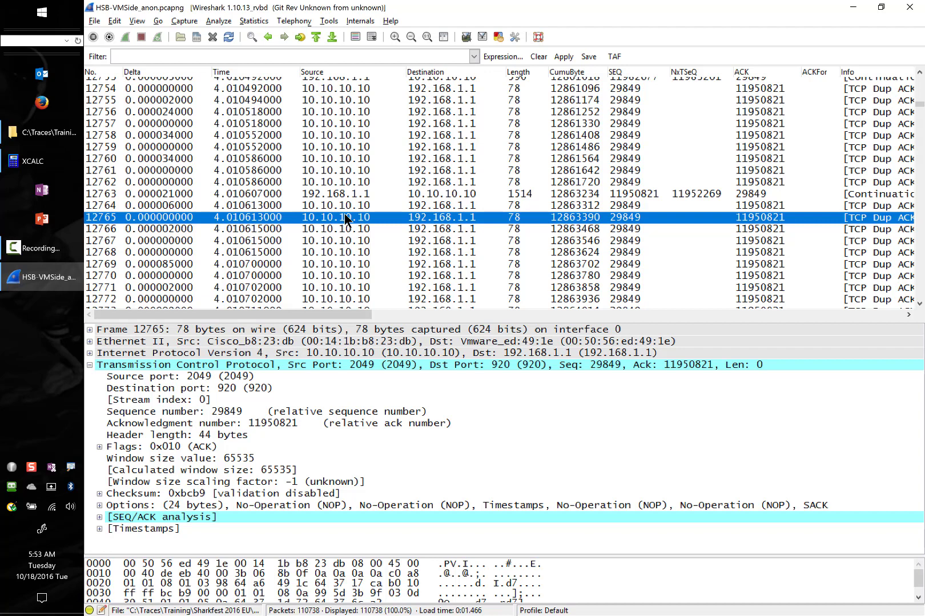
{"action": "left_click", "coordinate": [396, 193]}
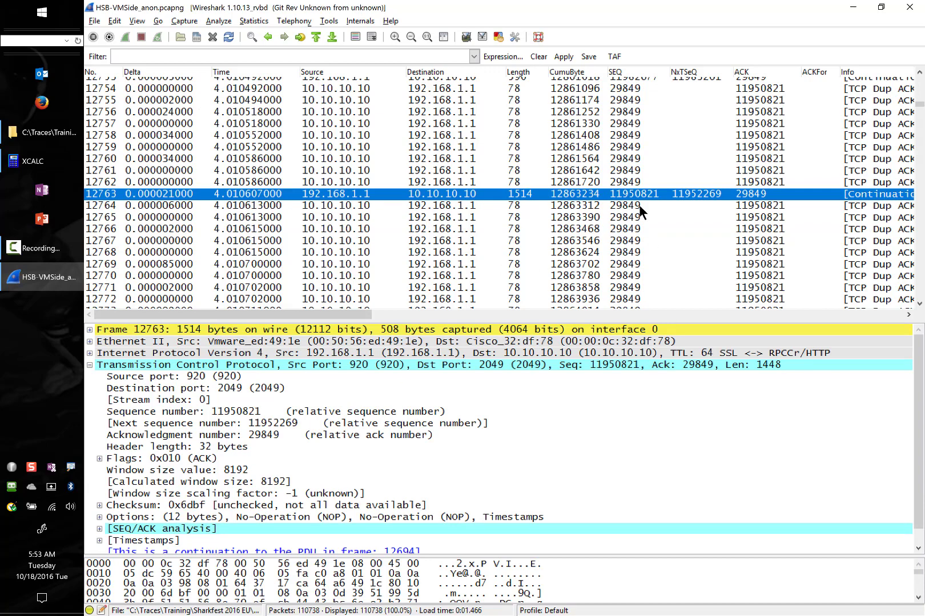
{"action": "left_click_drag", "start_coordinate": [319, 313], "coordinate": [392, 362]}
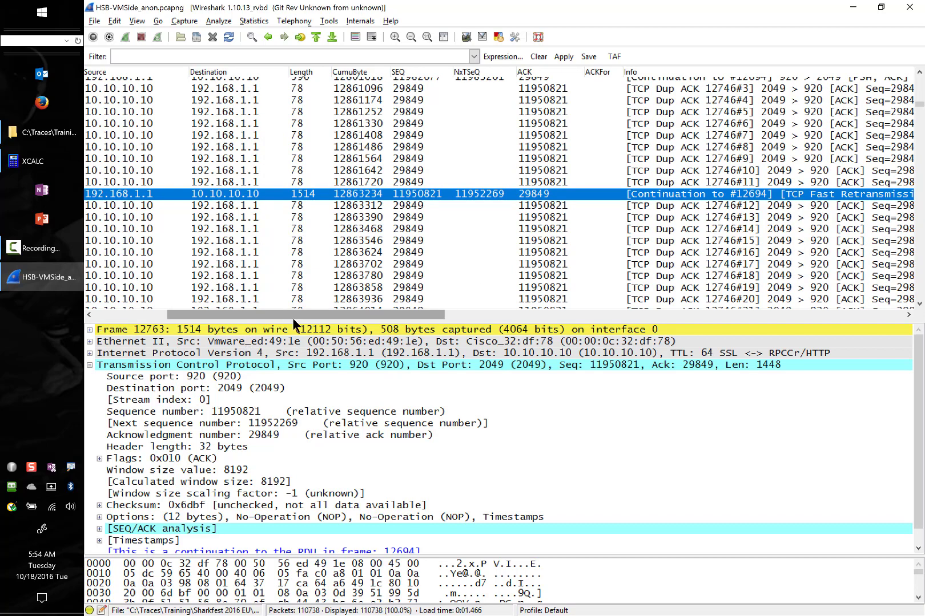
{"action": "left_click_drag", "start_coordinate": [247, 321], "coordinate": [79, 162]}
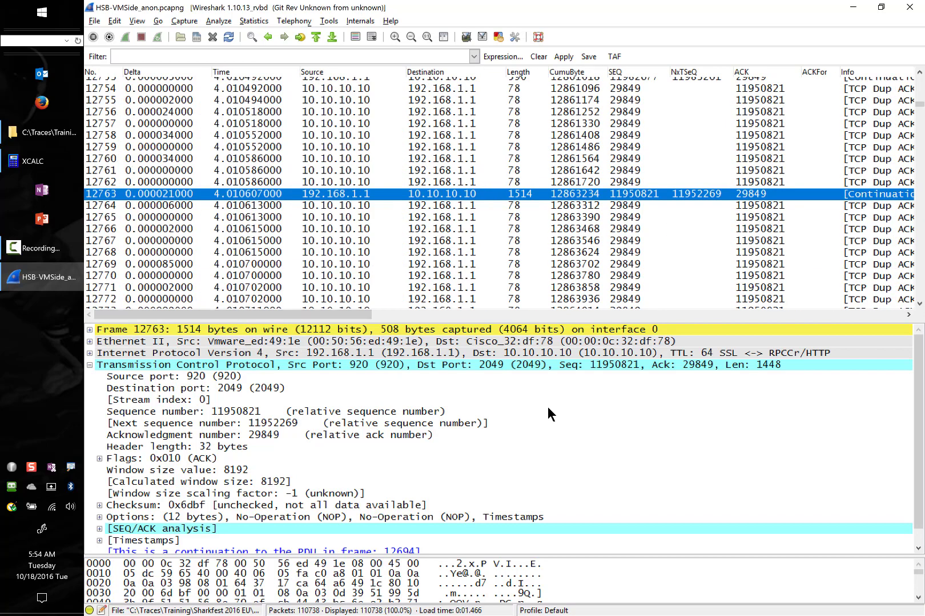
- Enlarge the packet list and bring the packets from 12738 up to retransmission 12763 into view
{"action": "left_click_drag", "start_coordinate": [455, 321], "coordinate": [457, 390]}
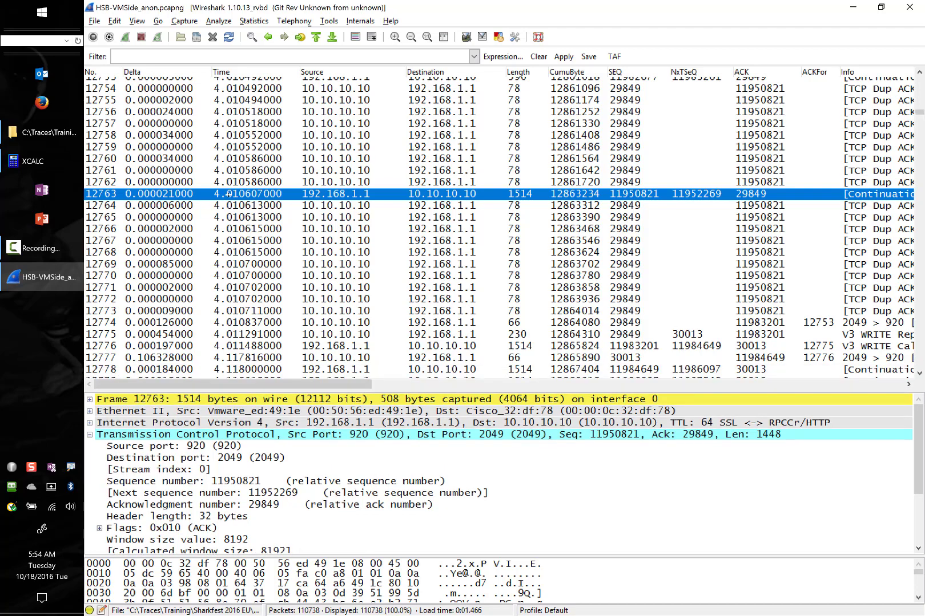
{"action": "left_click", "coordinate": [919, 73]}
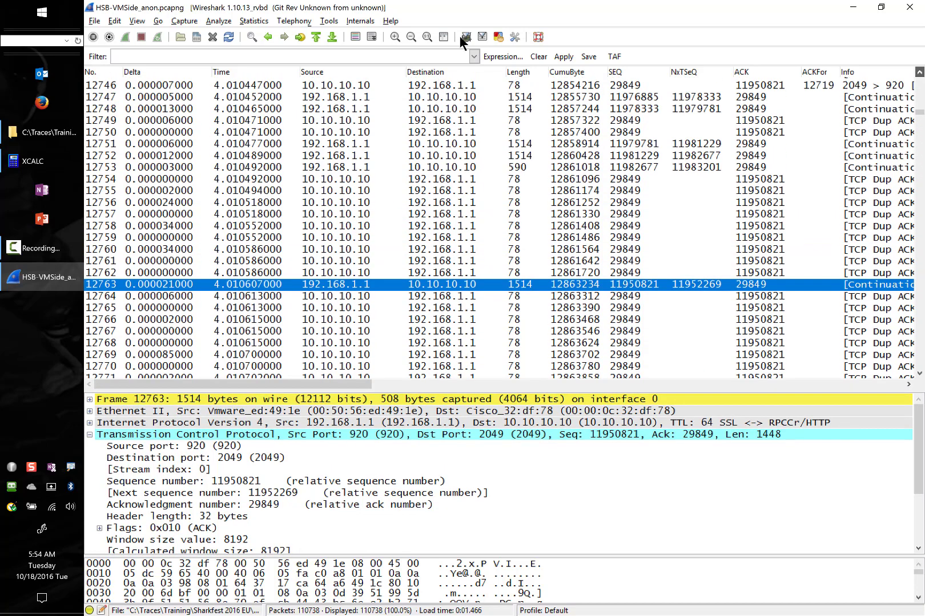
{"action": "left_click", "coordinate": [919, 73]}
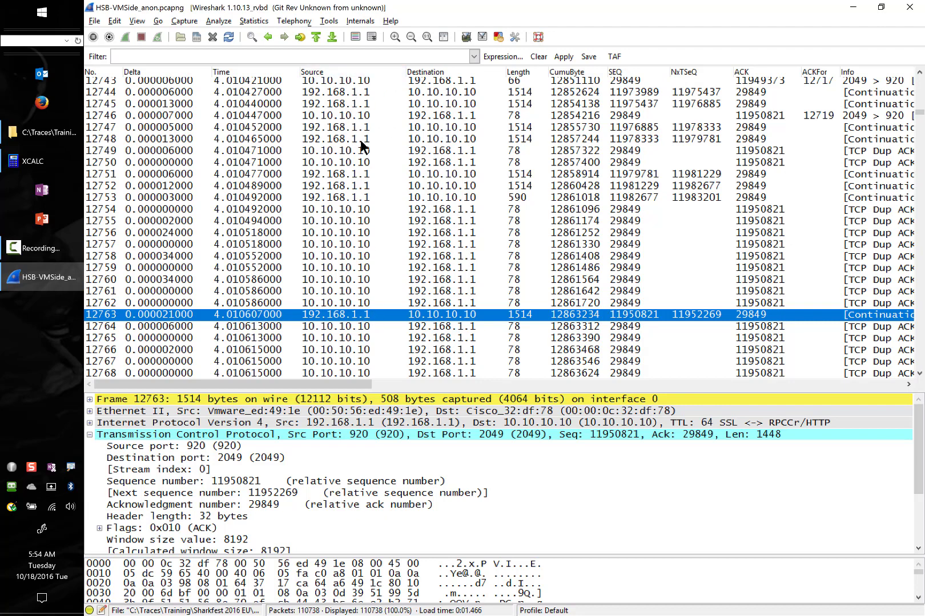
{"action": "left_click", "coordinate": [922, 74]}
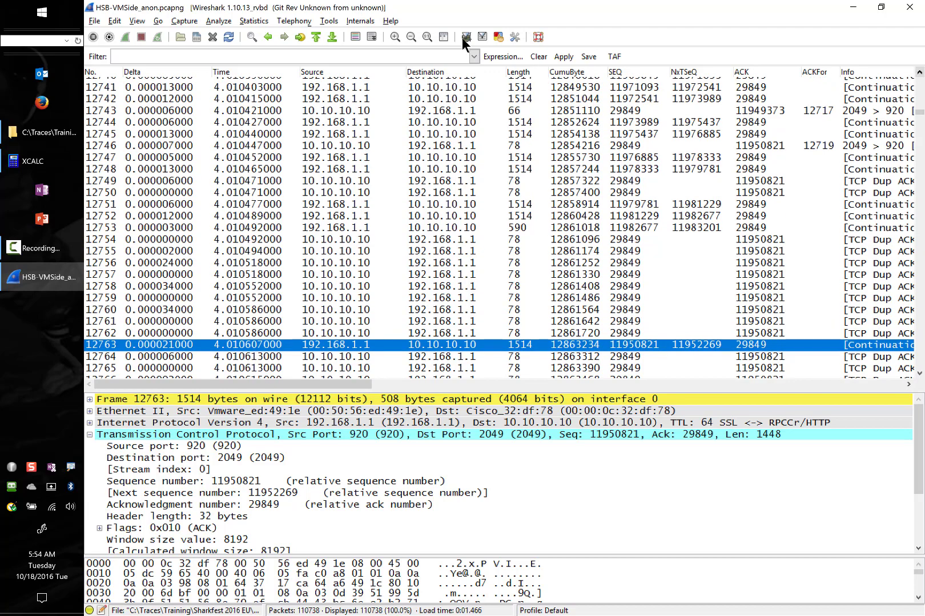
{"action": "left_click", "coordinate": [922, 74]}
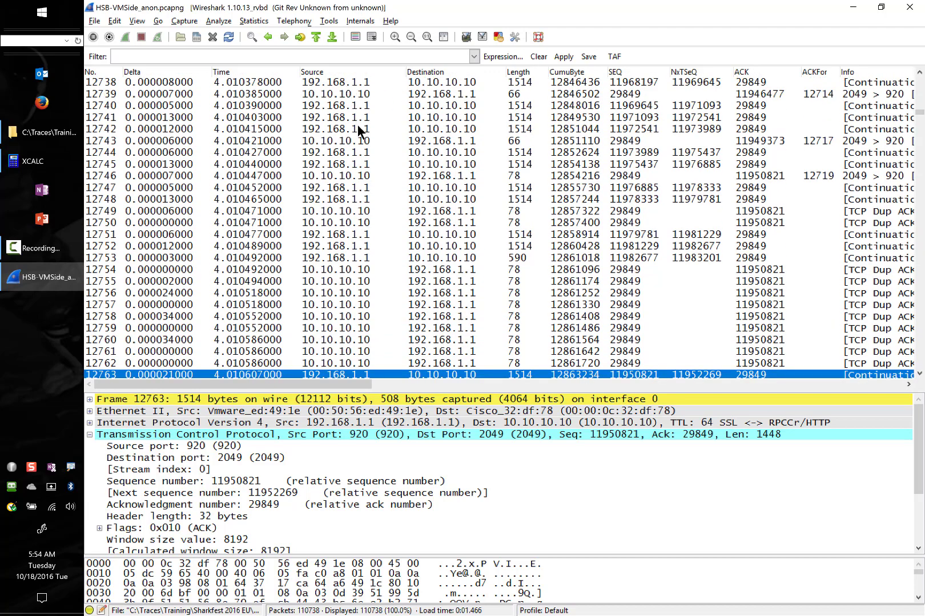
- Go through ACKs 12739, 12743 and 12746, and end on duplicate ACK 12754
{"action": "left_click", "coordinate": [511, 94]}
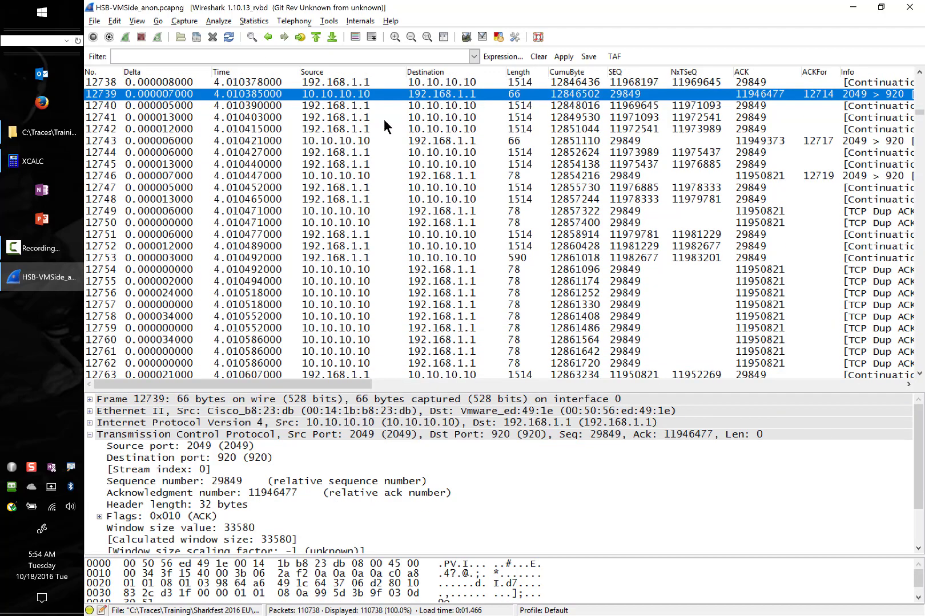
{"action": "left_click", "coordinate": [354, 140]}
{"action": "left_click", "coordinate": [389, 176]}
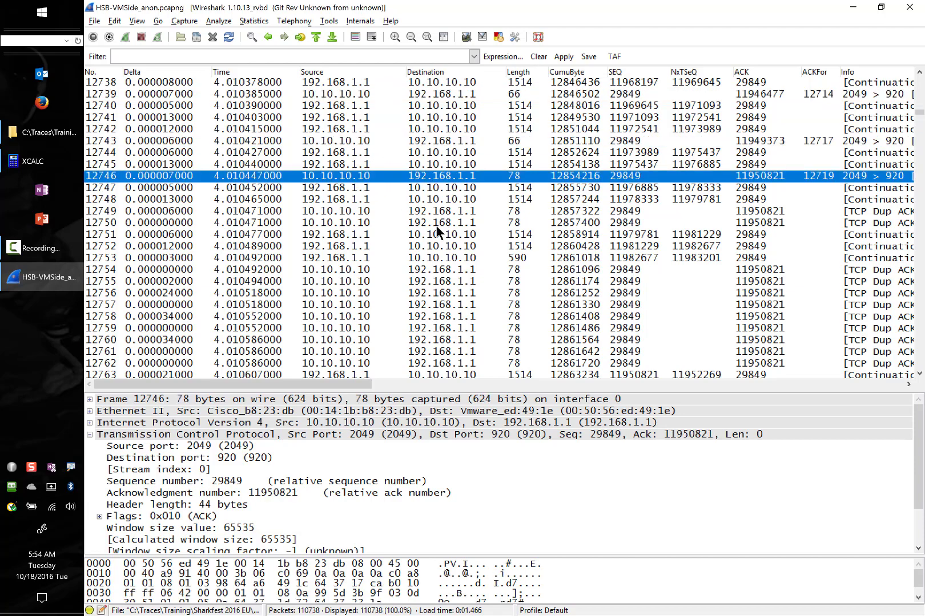
{"action": "left_click", "coordinate": [558, 270]}
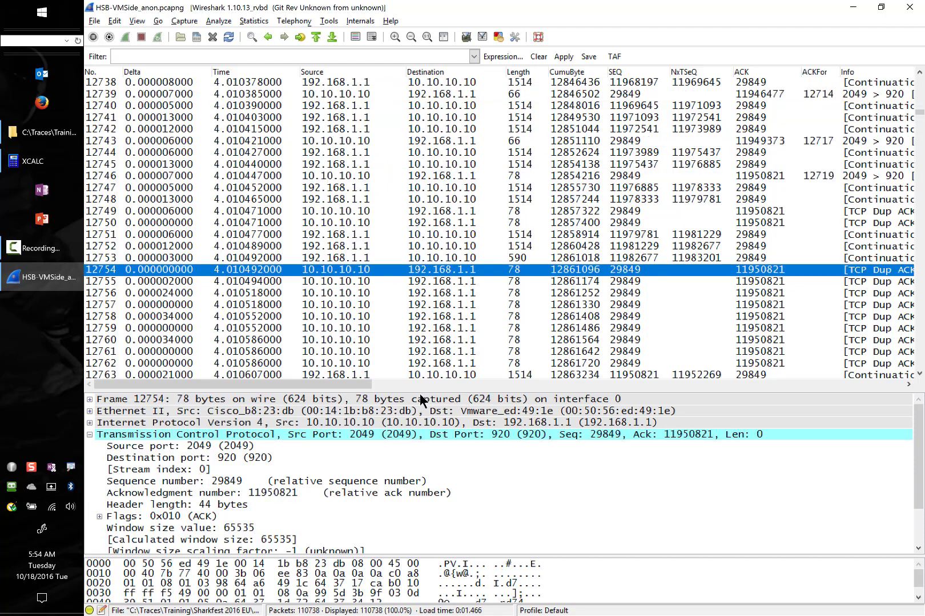
- Bring more of the Info column into view and inspect the second and first duplicate ACKs, 12750 and 12749
{"action": "left_click_drag", "start_coordinate": [321, 385], "coordinate": [410, 382]}
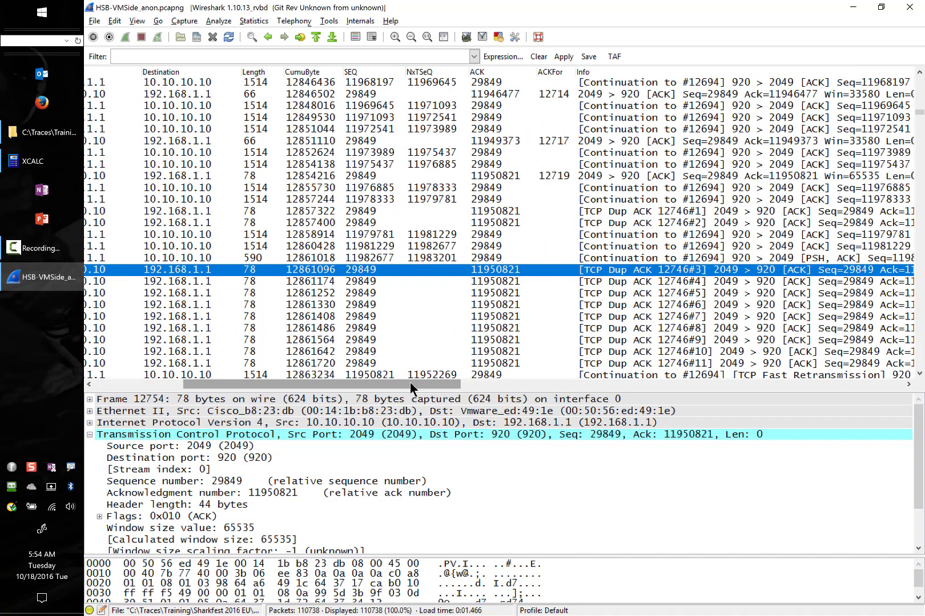
{"action": "left_click", "coordinate": [705, 215]}
{"action": "left_click", "coordinate": [676, 219]}
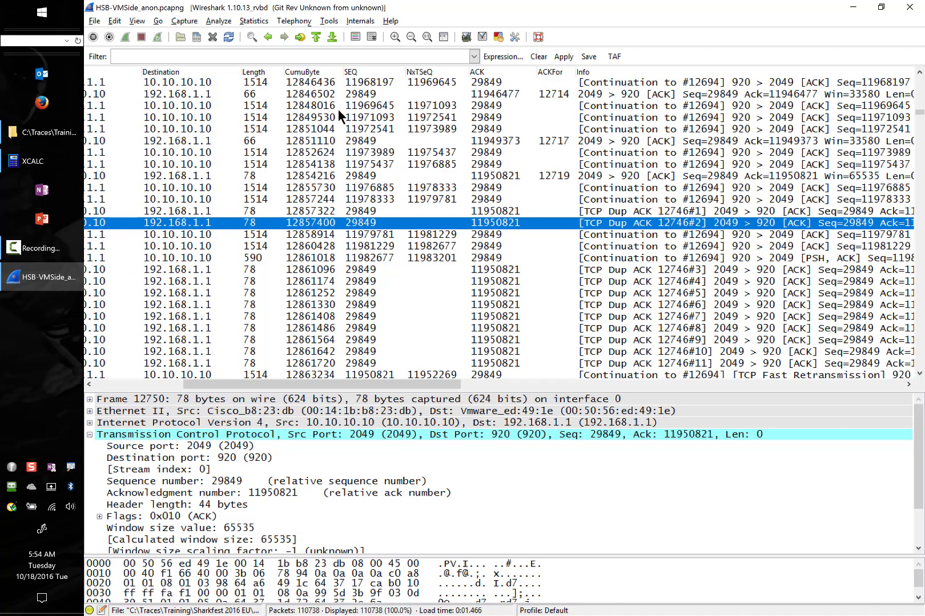
{"action": "left_click", "coordinate": [674, 213]}
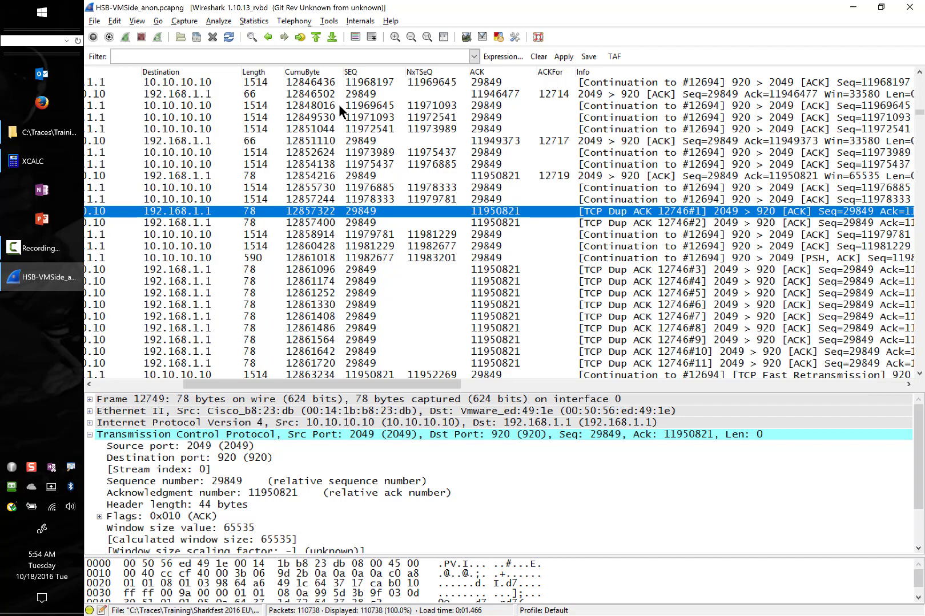
- Expand the TCP options of duplicate ACK 12749 and select its SACK entry
{"action": "left_click", "coordinate": [150, 384]}
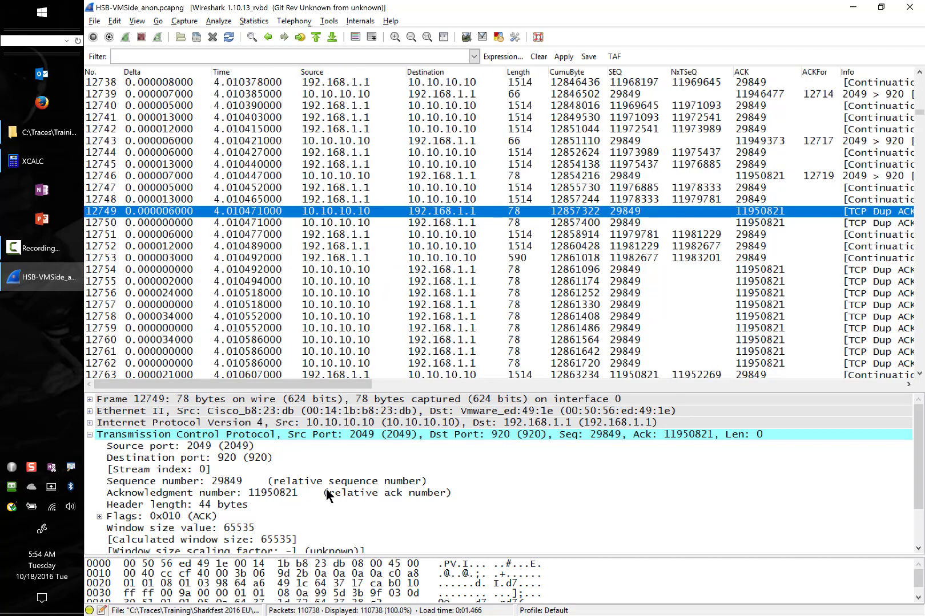
{"action": "scroll", "coordinate": [325, 489], "scroll_direction": "down", "scroll_amount": 2}
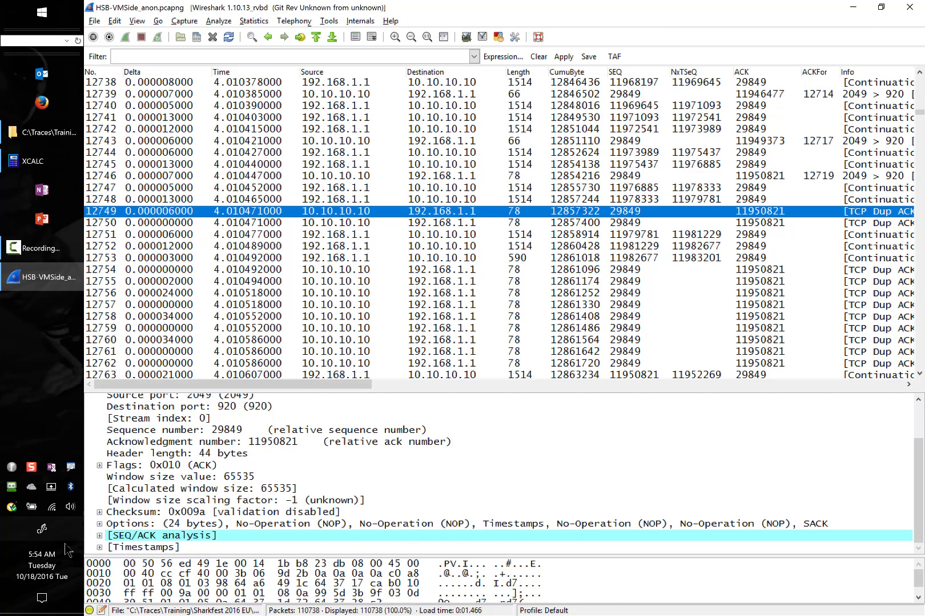
{"action": "left_click", "coordinate": [99, 524]}
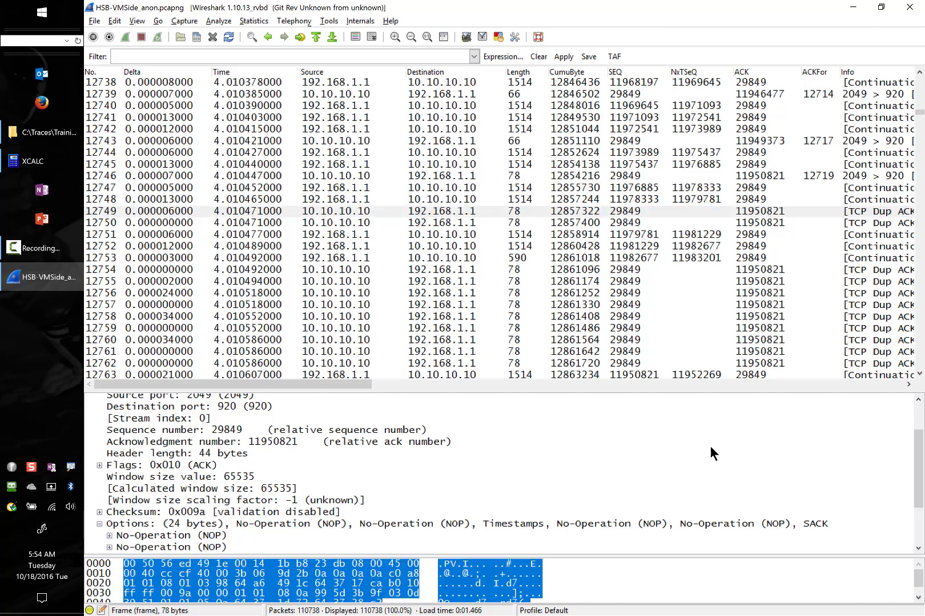
{"action": "scroll", "coordinate": [343, 457], "scroll_direction": "down", "scroll_amount": 2}
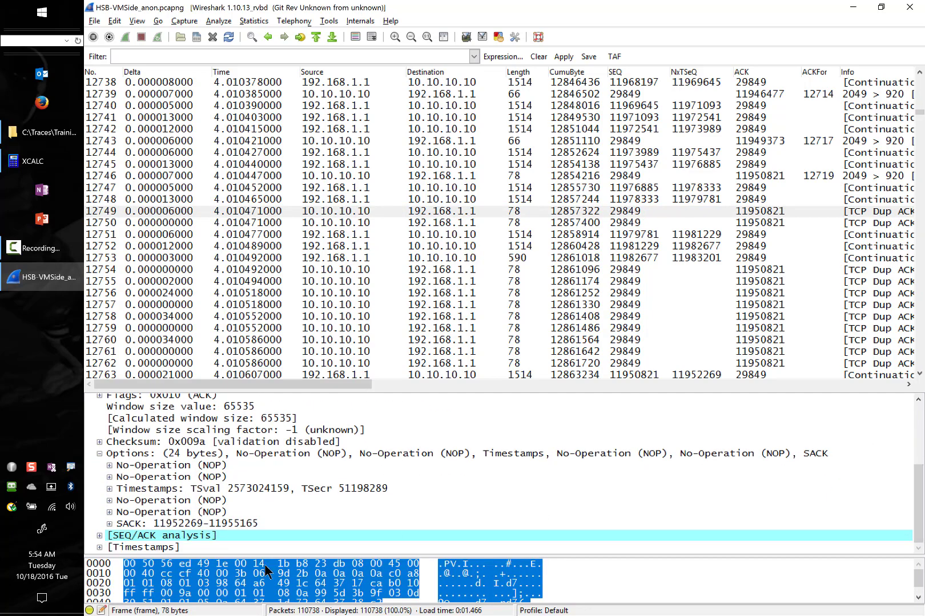
{"action": "left_click", "coordinate": [169, 524]}
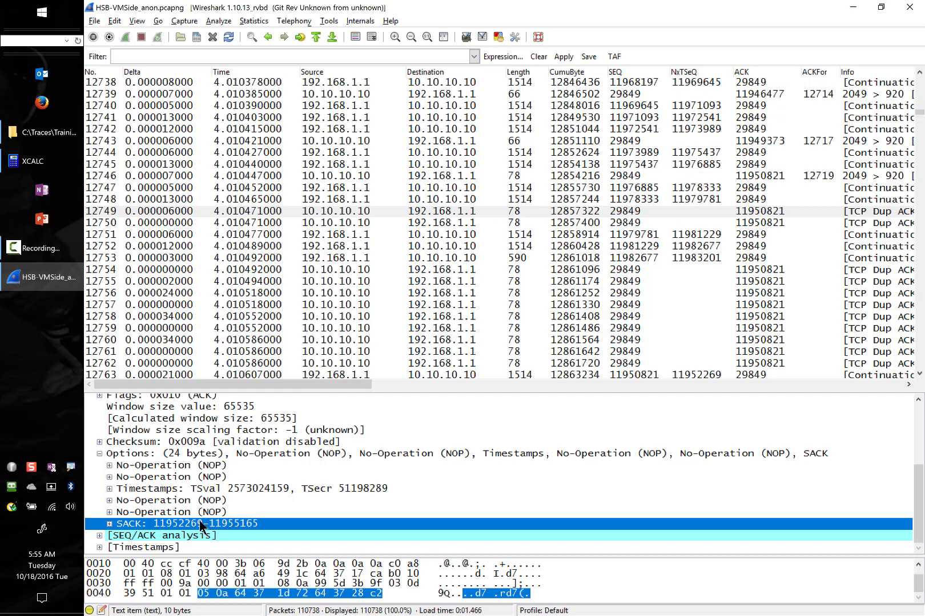
- Compare the SACK ranges in the TCP options of duplicate ACKs 12750, 12754 and 12755
{"action": "left_click", "coordinate": [362, 222]}
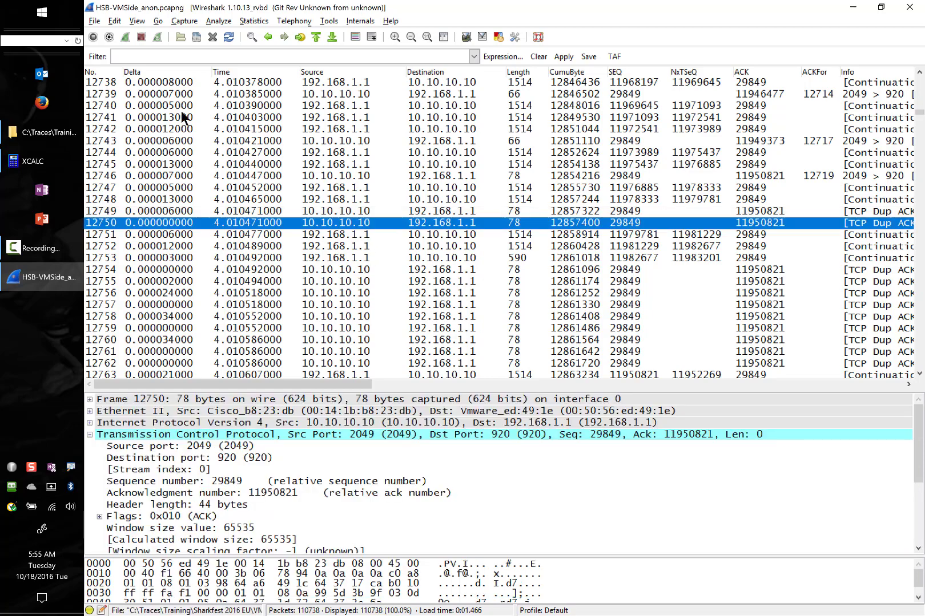
{"action": "scroll", "coordinate": [280, 515], "scroll_direction": "down", "scroll_amount": 4}
{"action": "scroll", "coordinate": [272, 515], "scroll_direction": "up", "scroll_amount": 1}
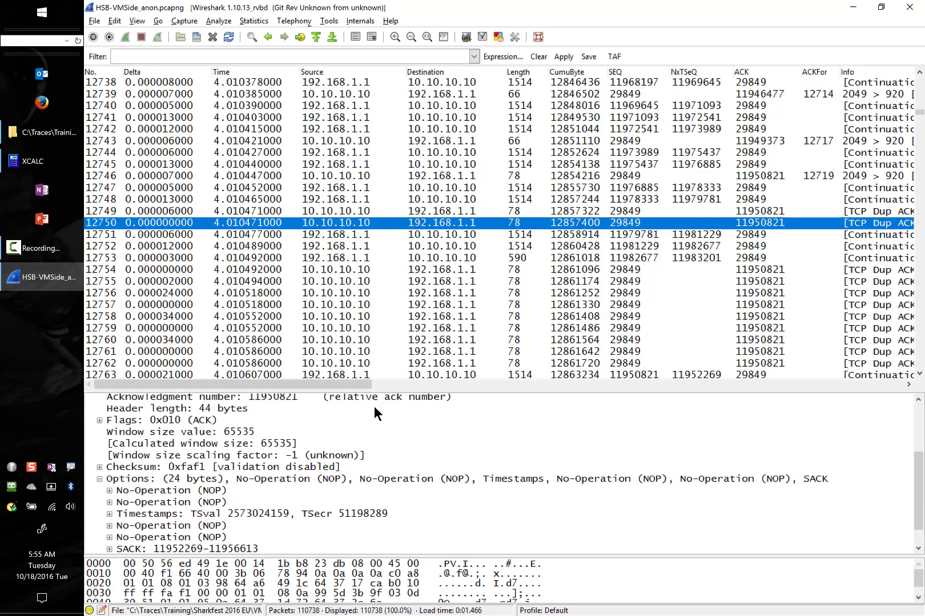
{"action": "left_click", "coordinate": [345, 270]}
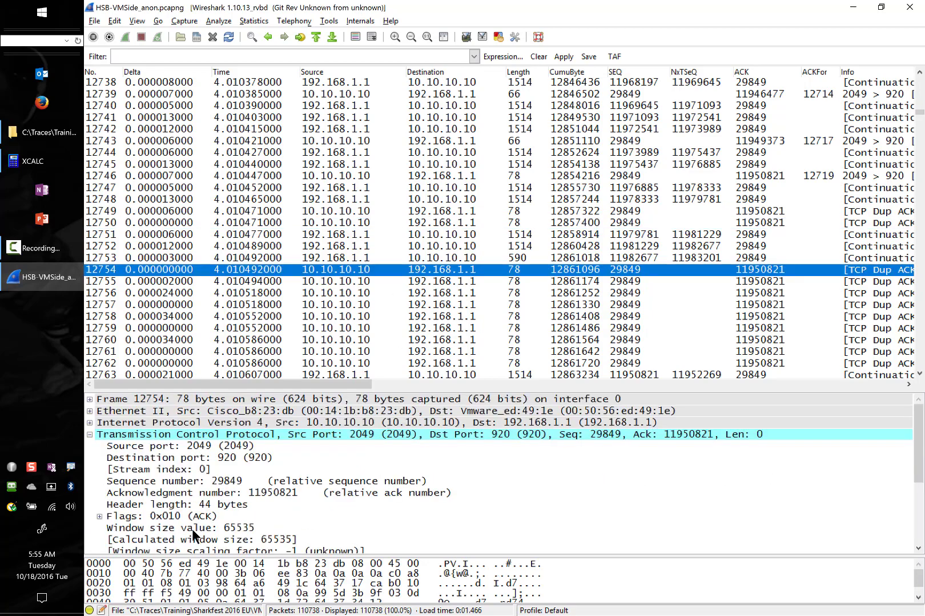
{"action": "scroll", "coordinate": [255, 504], "scroll_direction": "down", "scroll_amount": 4}
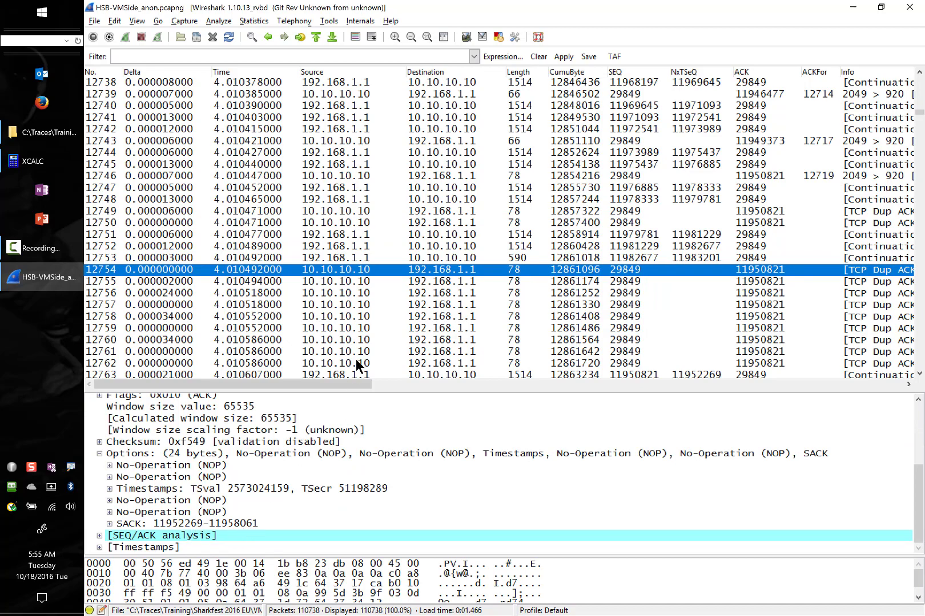
{"action": "key", "text": "Down"}
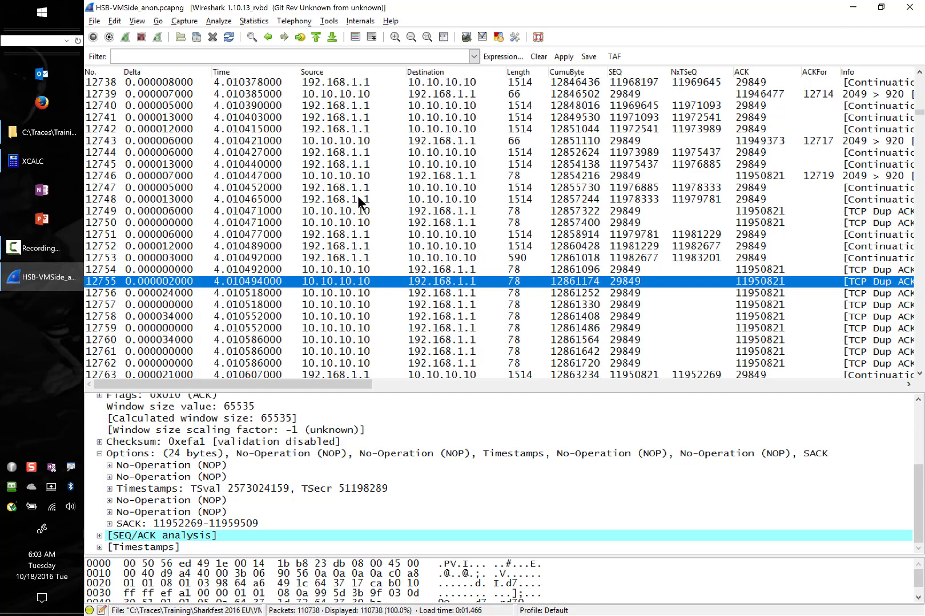
- Return to the original ACK 12746 and step through data packets 12747 and 12748 to the first duplicate ACK, 12749
{"action": "left_click", "coordinate": [357, 175]}
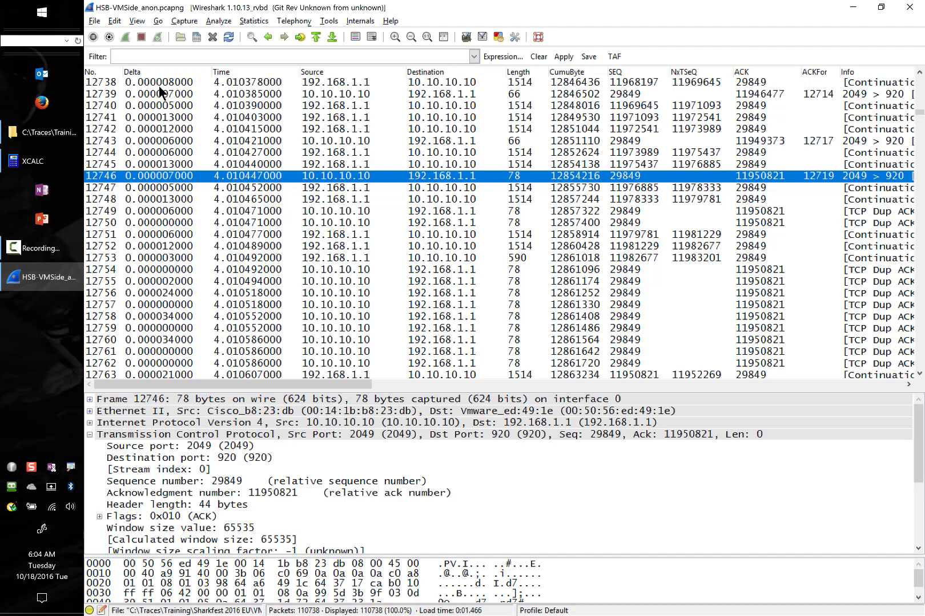
{"action": "left_click", "coordinate": [245, 446]}
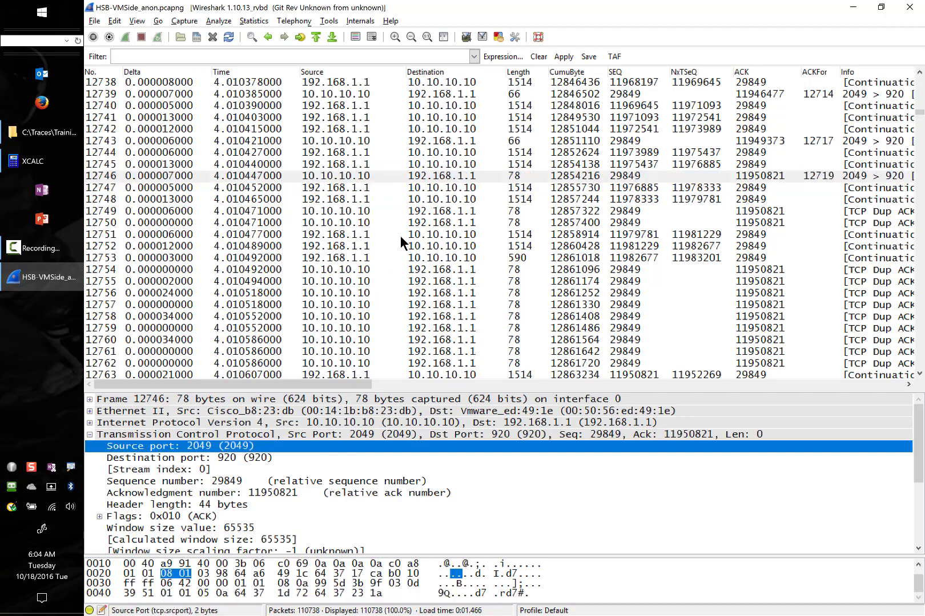
{"action": "key", "text": "shift+Tab"}
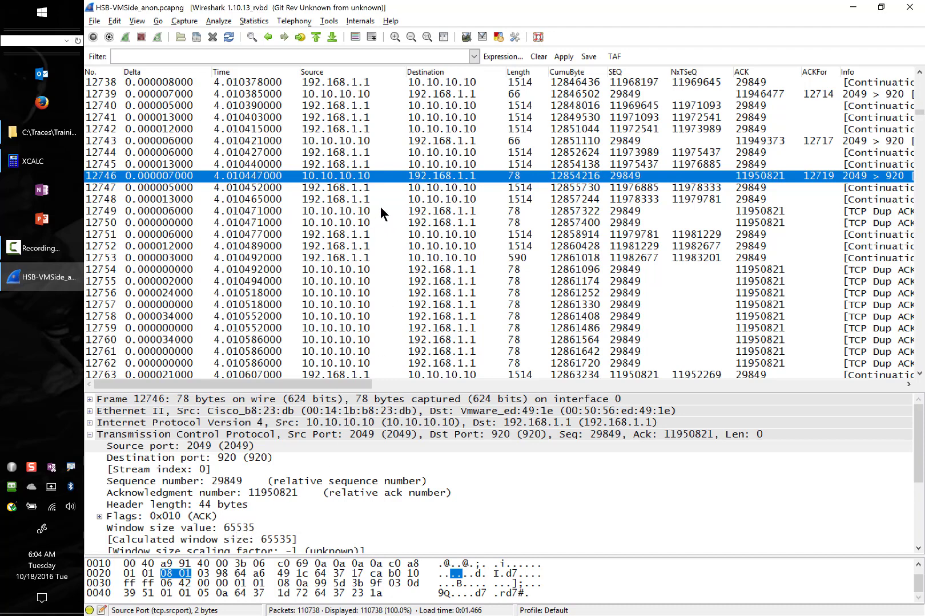
{"action": "left_click", "coordinate": [357, 190]}
{"action": "key", "text": "Down"}
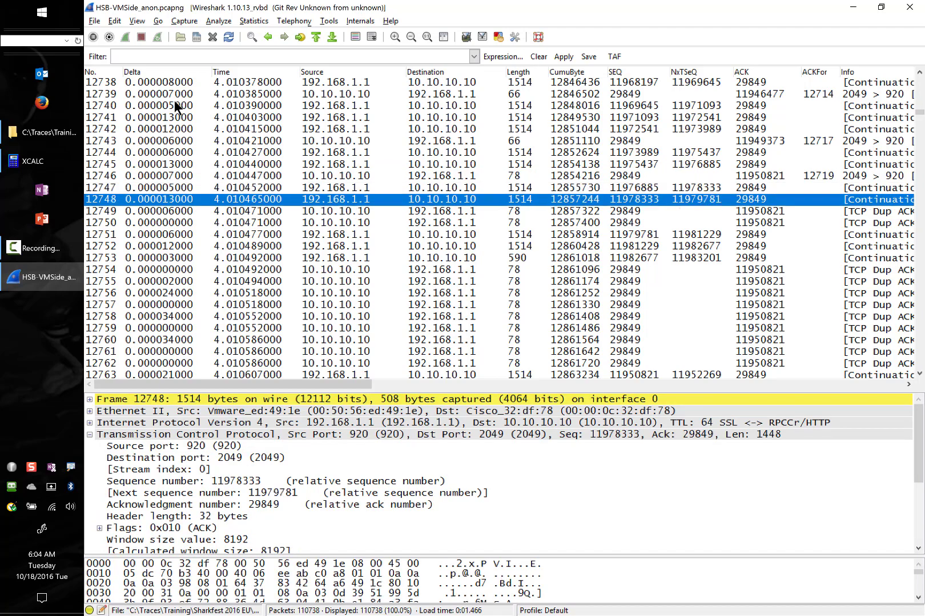
{"action": "key", "text": "Down"}
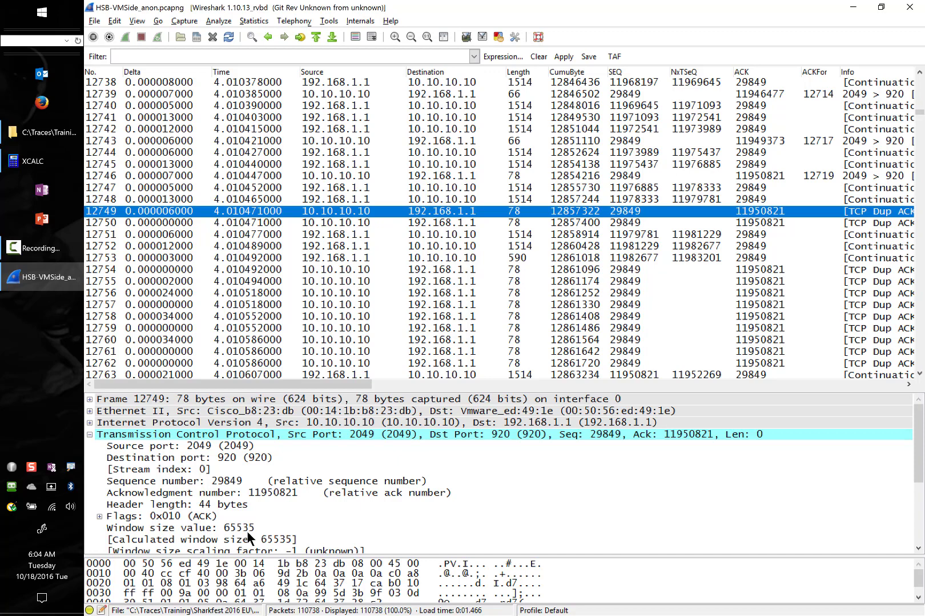
- Check the SACK ranges of the second and third duplicate ACKs, 12750 and 12754, with the Info column in view
{"action": "left_click", "coordinate": [347, 221]}
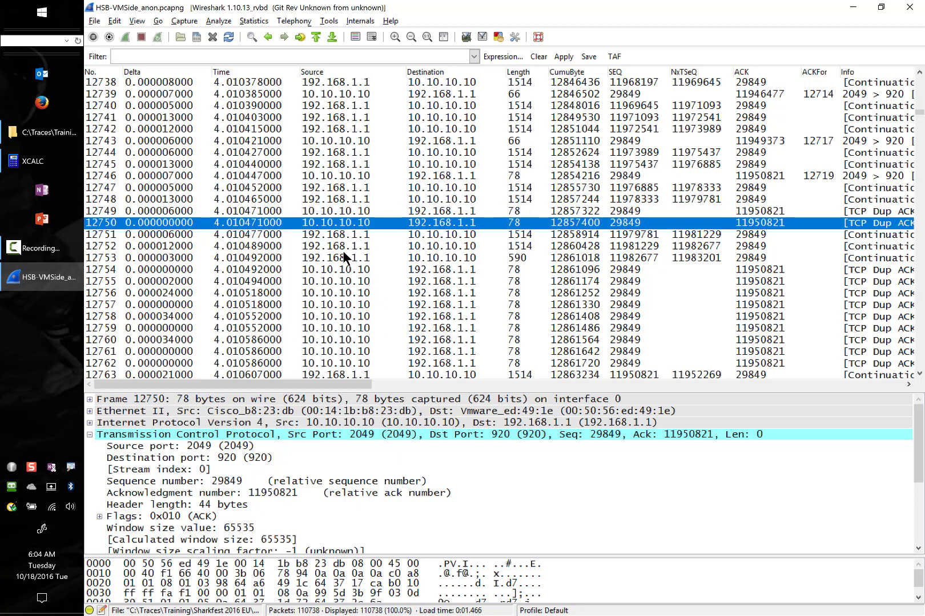
{"action": "left_click_drag", "start_coordinate": [335, 378], "coordinate": [378, 383]}
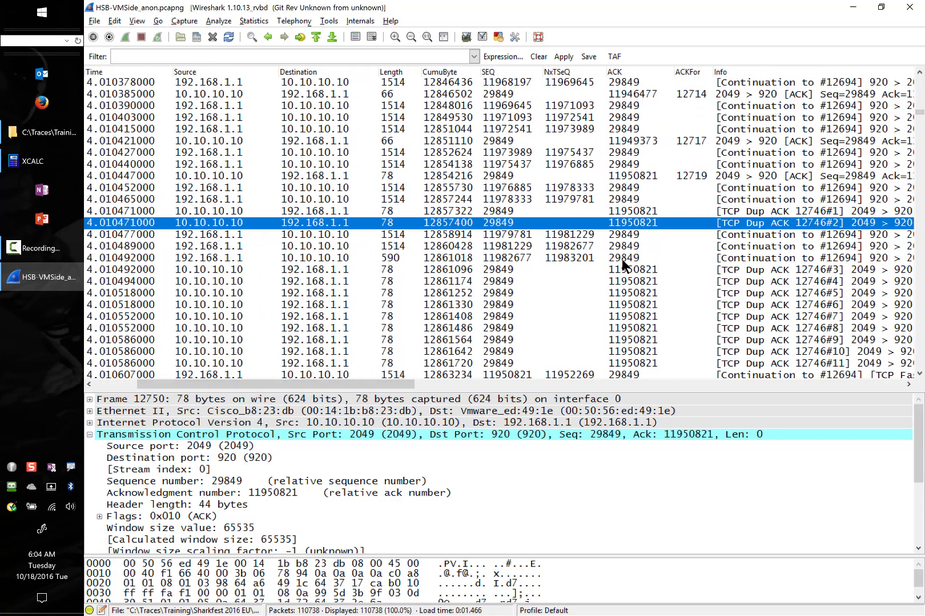
{"action": "scroll", "coordinate": [155, 494], "scroll_direction": "down", "scroll_amount": 4}
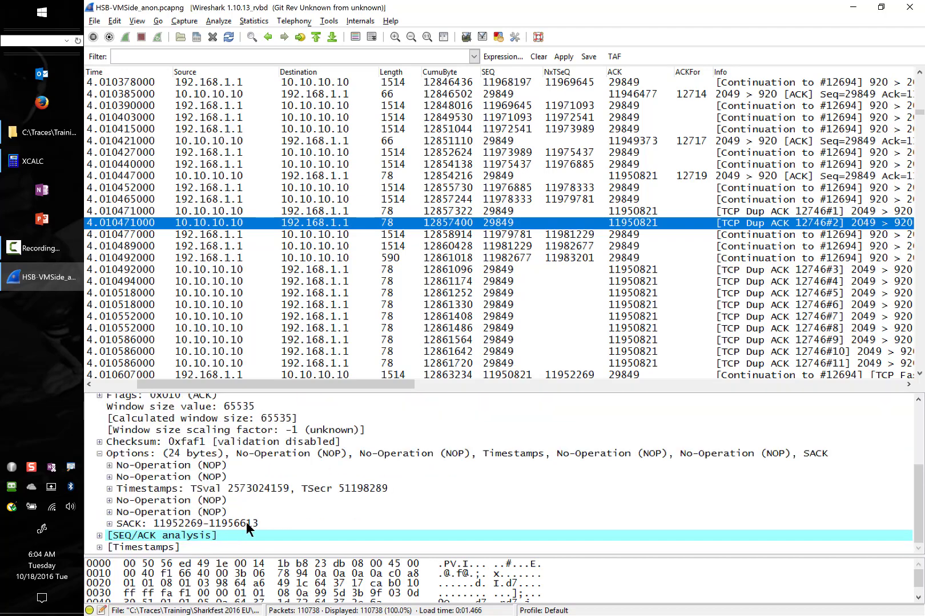
{"action": "left_click", "coordinate": [250, 270]}
{"action": "scroll", "coordinate": [297, 521], "scroll_direction": "down", "scroll_amount": 4}
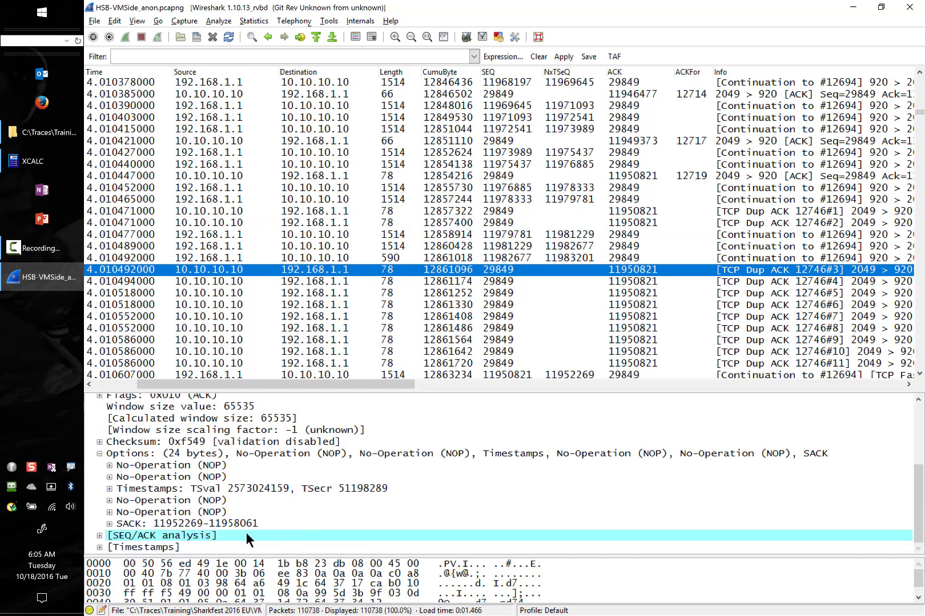
- Switch to the Default SACK configuration profile and fit the packet list with larger text and a narrower Source column
{"action": "left_click", "coordinate": [541, 610]}
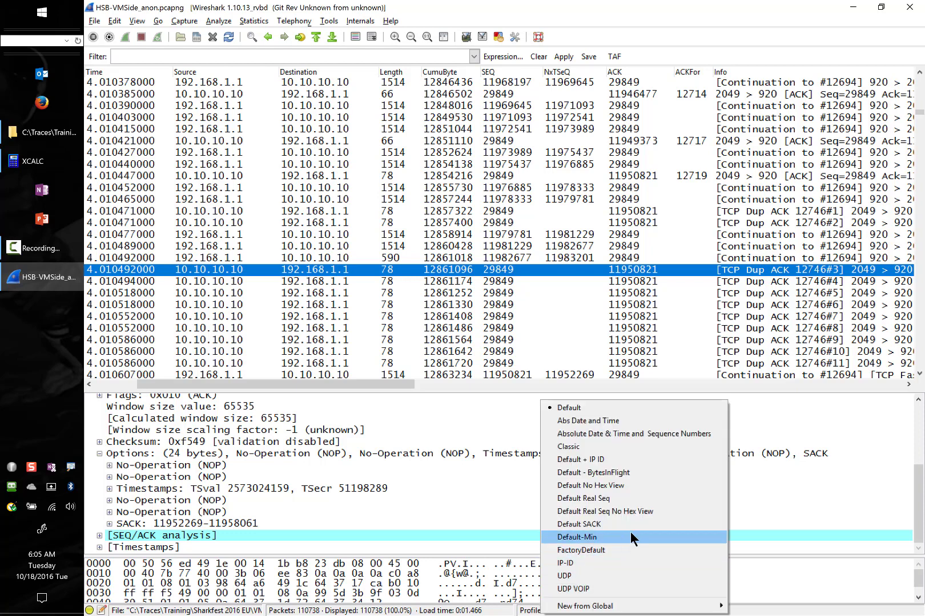
{"action": "left_click", "coordinate": [301, 262]}
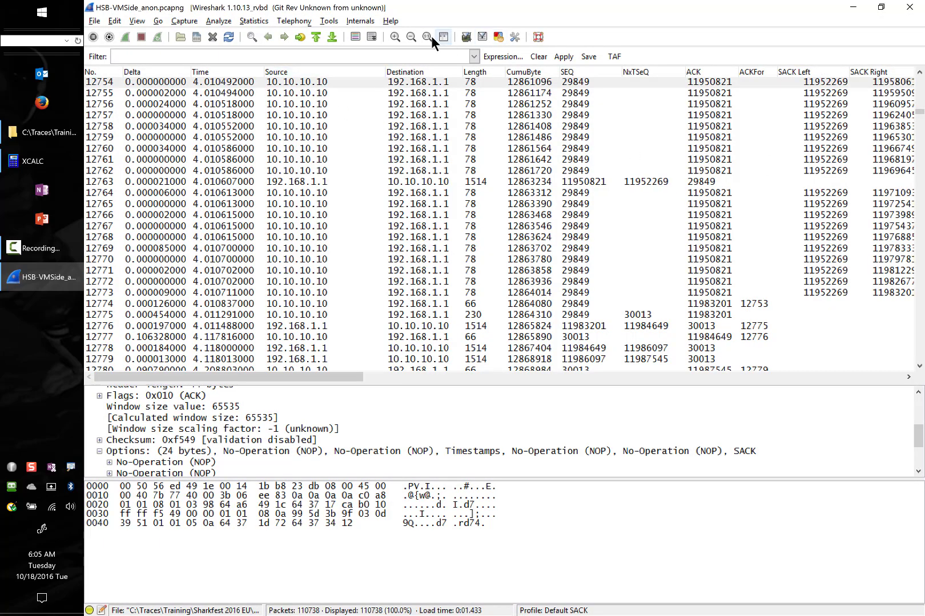
{"action": "left_click", "coordinate": [399, 37]}
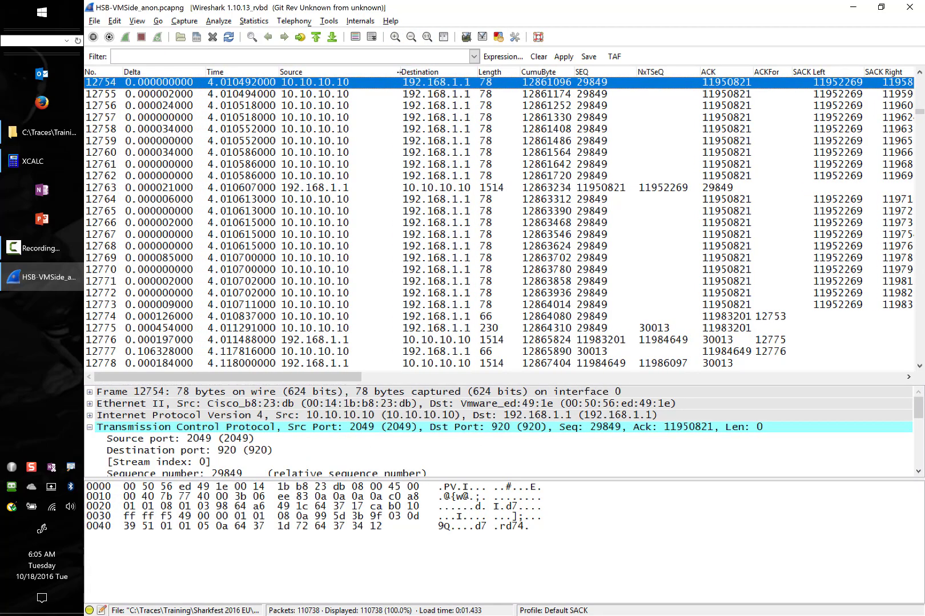
{"action": "left_click_drag", "start_coordinate": [398, 71], "coordinate": [364, 73]}
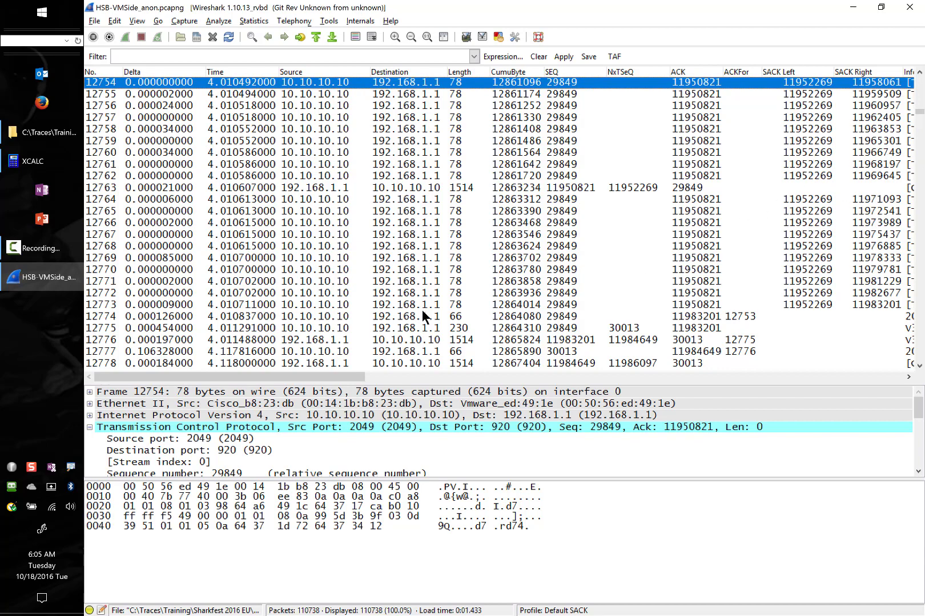
- Locate the fast retransmission among the duplicate ACKs using the Info column and select packet 12763
{"action": "left_click_drag", "start_coordinate": [357, 374], "coordinate": [431, 375]}
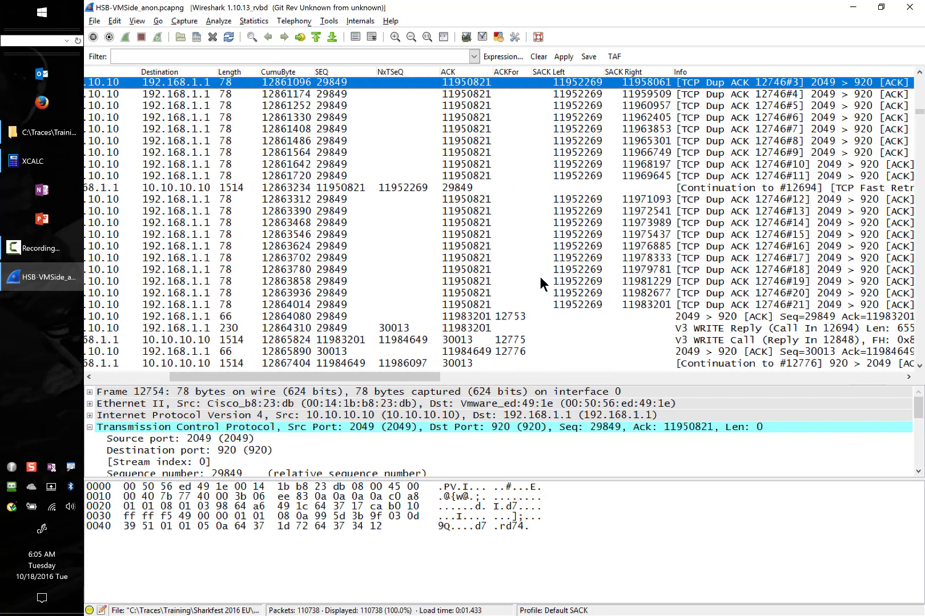
{"action": "left_click", "coordinate": [721, 191]}
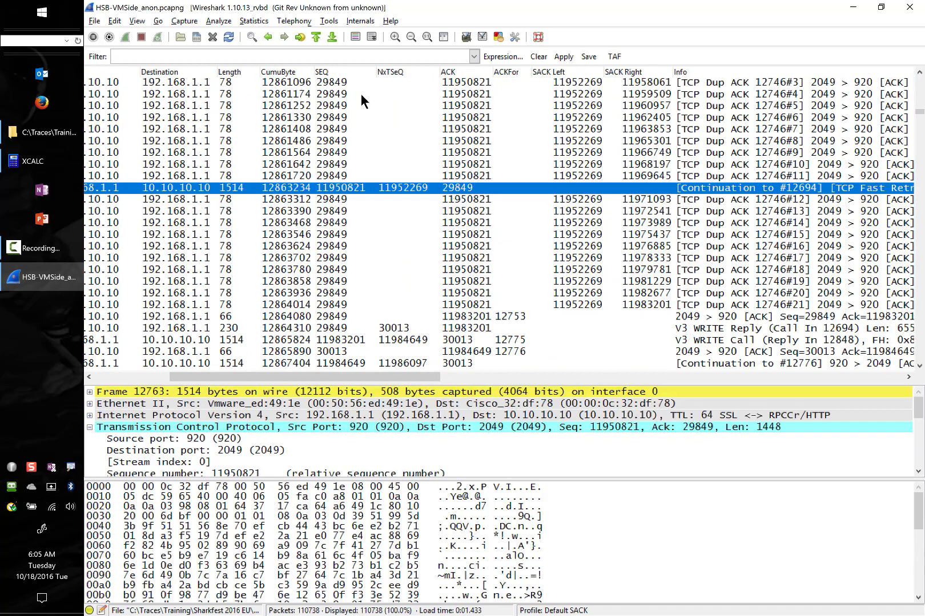
{"action": "left_click", "coordinate": [297, 166]}
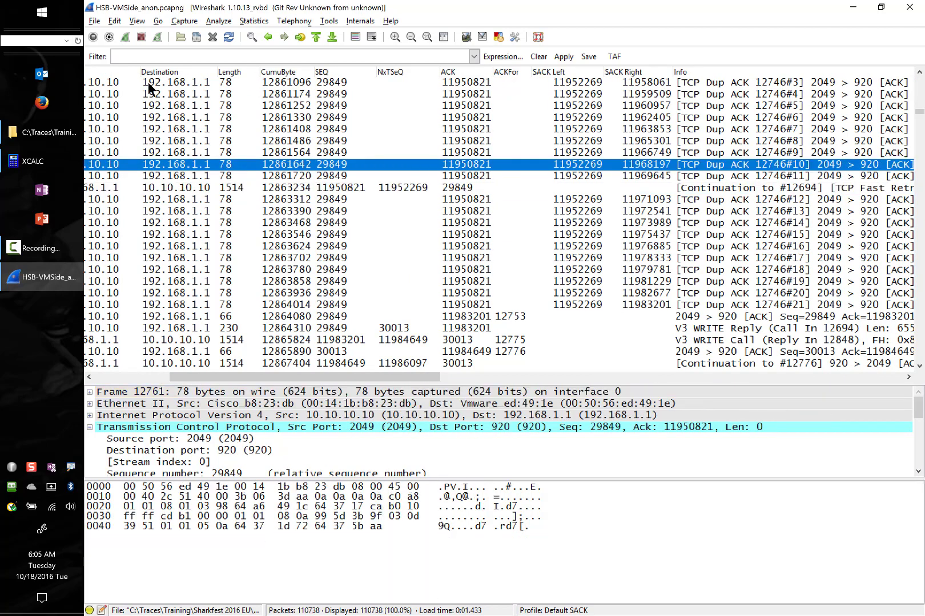
{"action": "left_click", "coordinate": [367, 186]}
{"action": "left_click", "coordinate": [111, 374]}
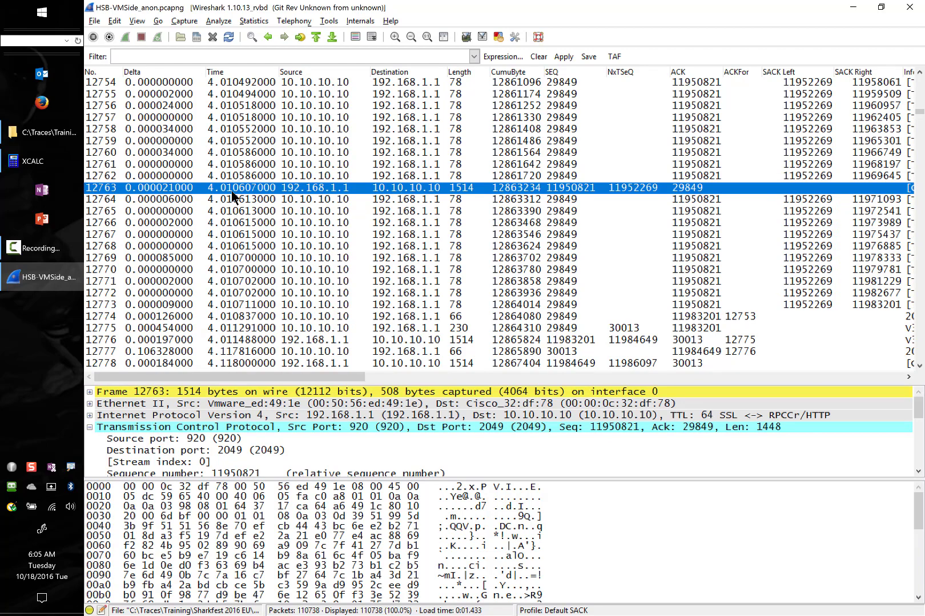
- Mark the fast retransmission packet 12763 and select the duplicate ACK directly below it
{"action": "left_click", "coordinate": [115, 21]}
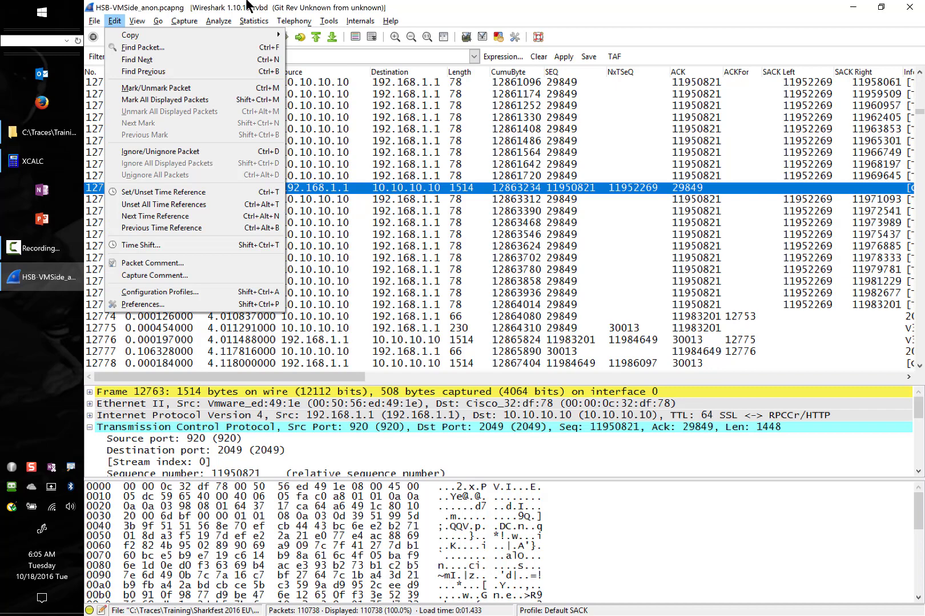
{"action": "left_click", "coordinate": [136, 3]}
{"action": "left_click", "coordinate": [130, 23]}
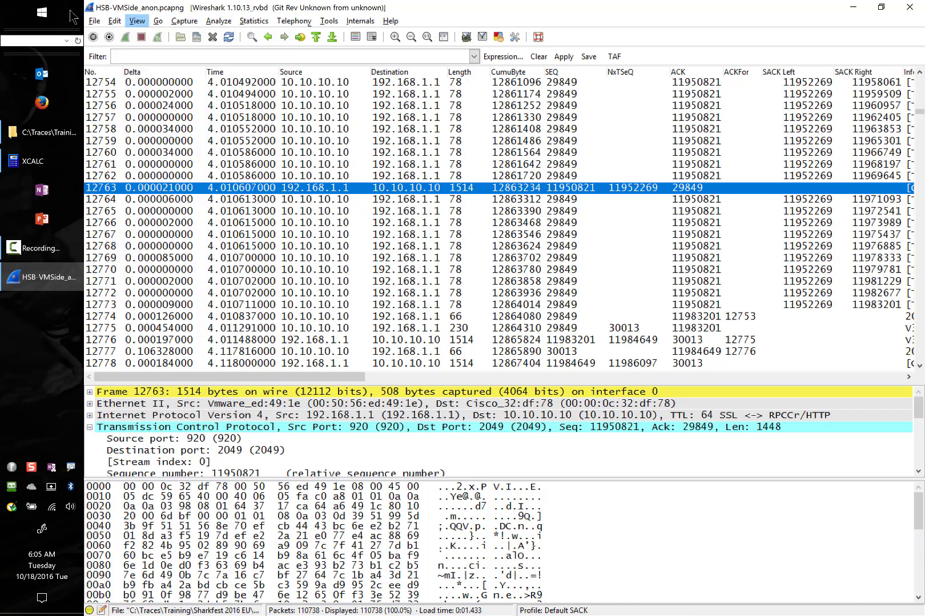
{"action": "mouse_move", "coordinate": [116, 23]}
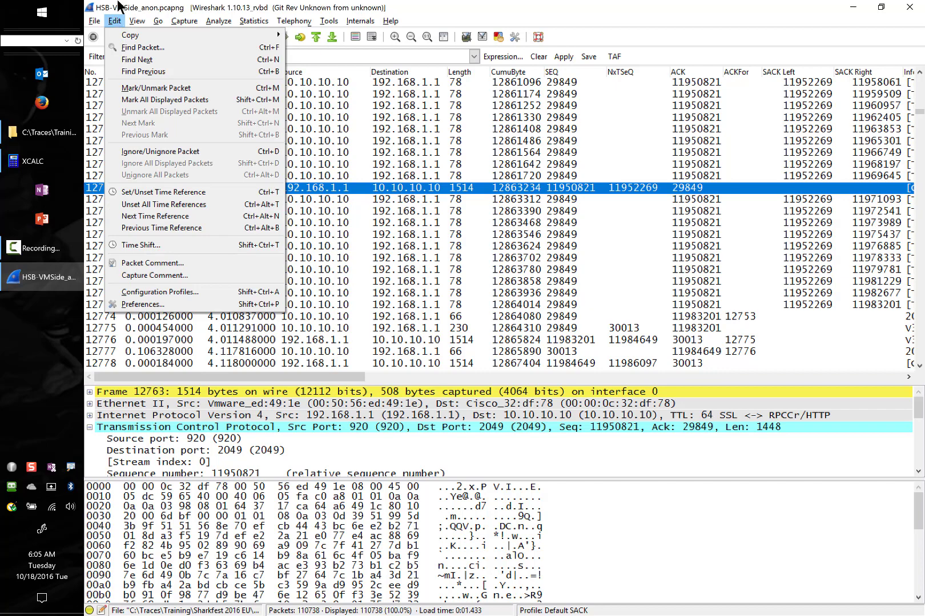
{"action": "left_click", "coordinate": [121, 6]}
{"action": "left_click", "coordinate": [310, 165]}
{"action": "left_click", "coordinate": [294, 186]}
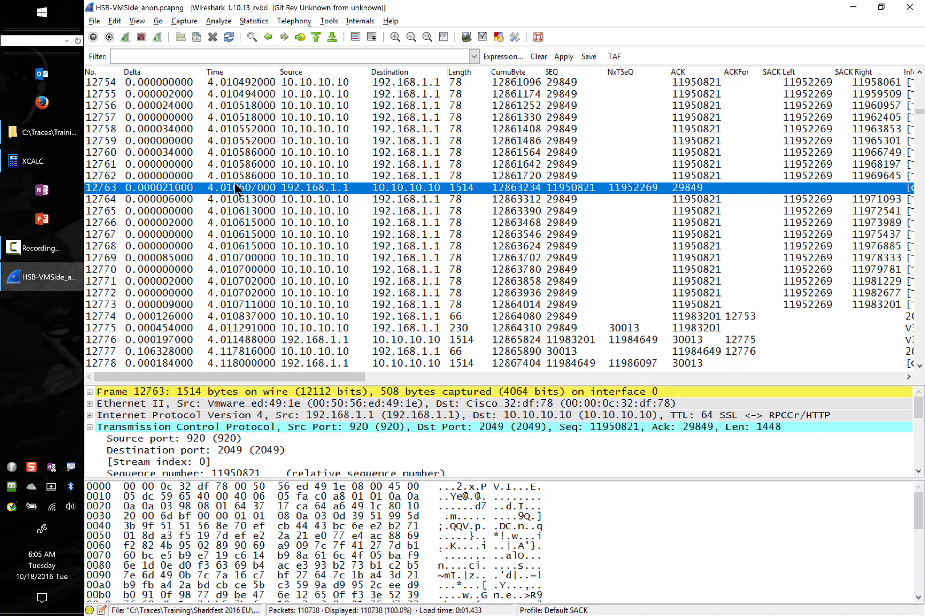
{"action": "left_click", "coordinate": [264, 175]}
{"action": "left_click", "coordinate": [220, 189]}
{"action": "left_click", "coordinate": [116, 23]}
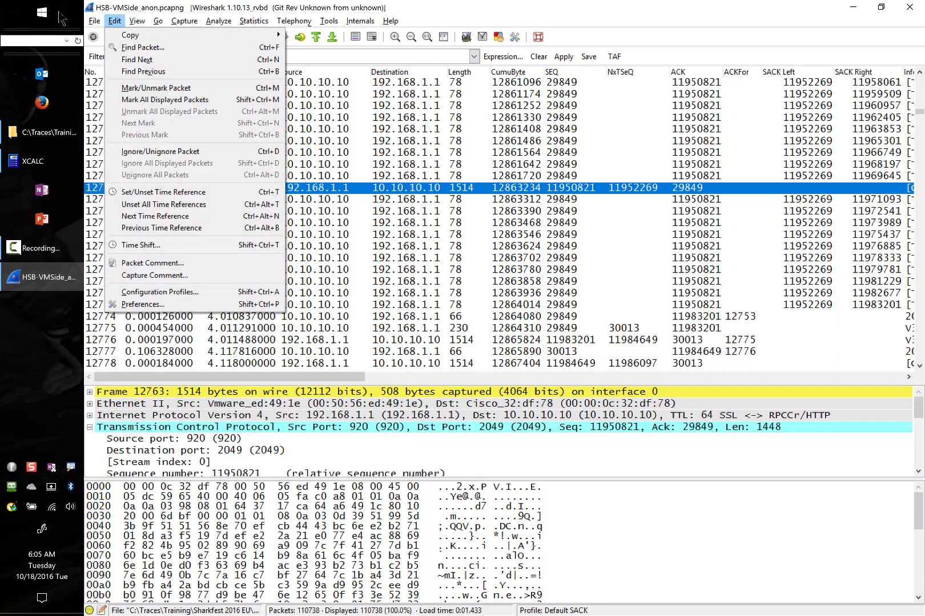
{"action": "left_click", "coordinate": [150, 88]}
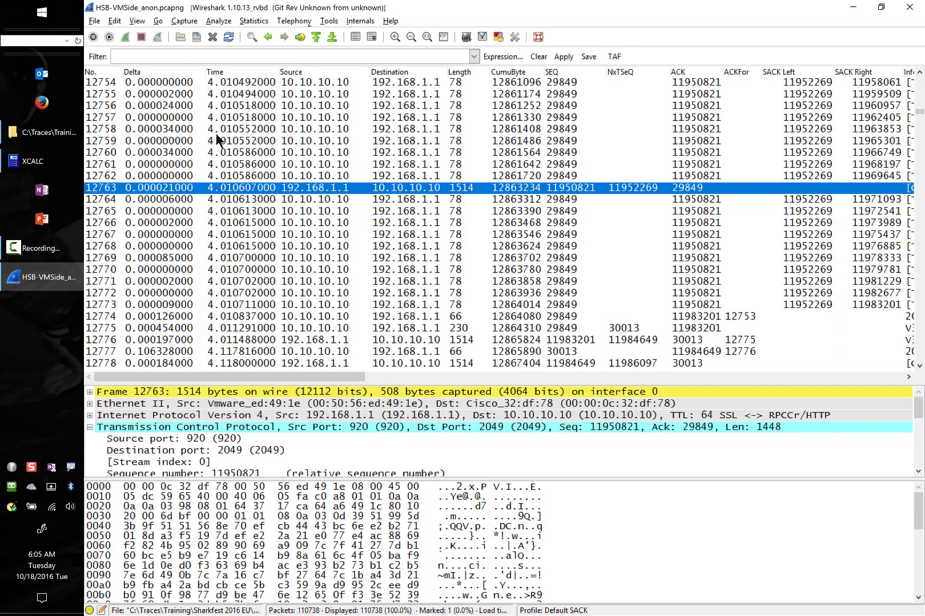
{"action": "left_click", "coordinate": [269, 200]}
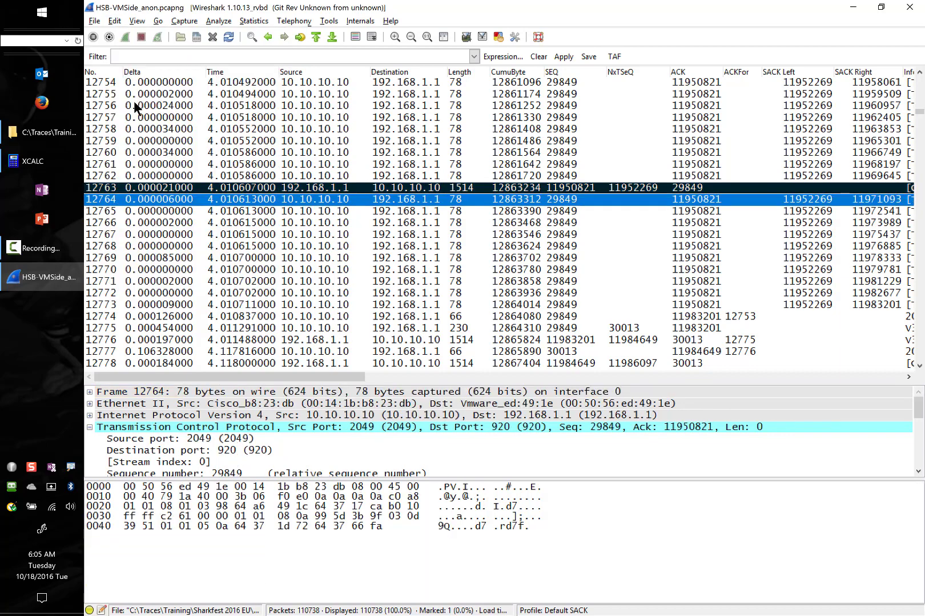
- Compare data packet 12751 with the SACK Left and SACK Right values of duplicate ACKs 12754 and 12755
{"action": "left_click", "coordinate": [215, 224]}
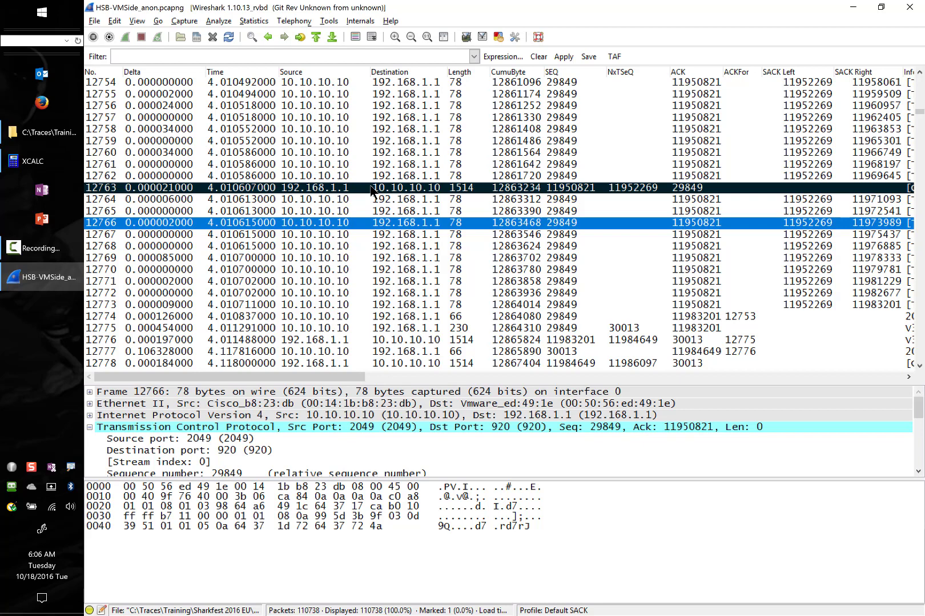
{"action": "left_click_drag", "start_coordinate": [310, 372], "coordinate": [243, 376]}
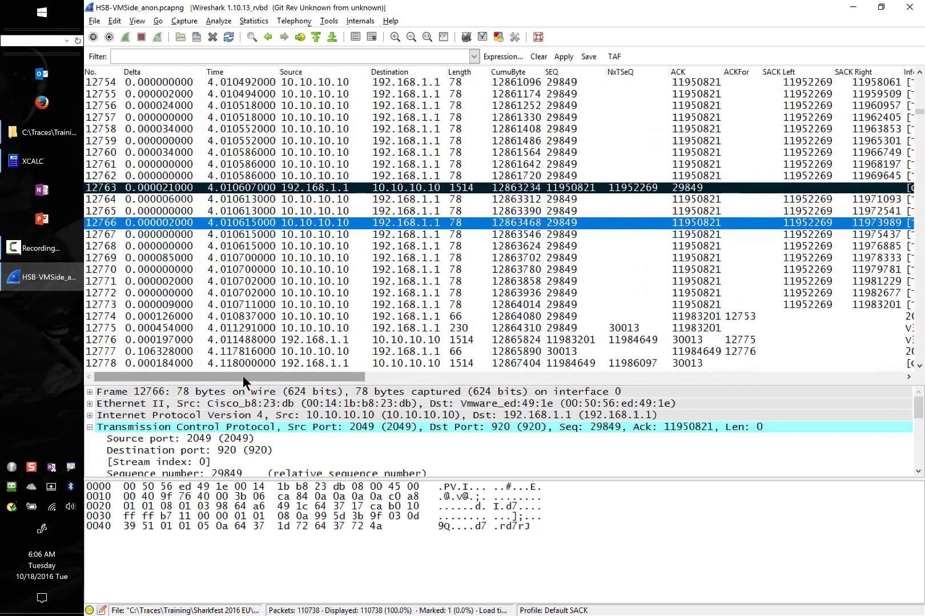
{"action": "scroll", "coordinate": [425, 233], "scroll_direction": "up", "scroll_amount": 3}
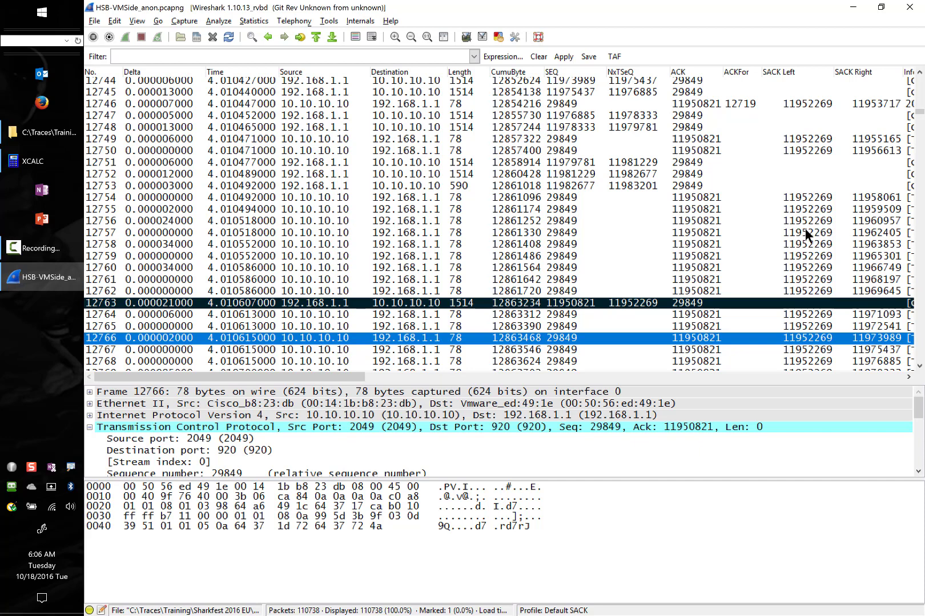
{"action": "left_click", "coordinate": [823, 199]}
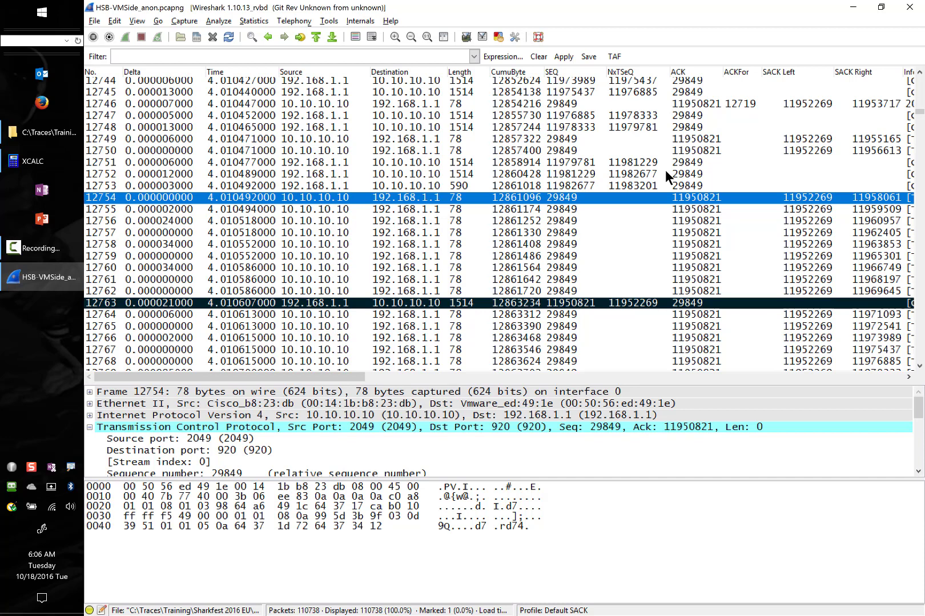
{"action": "left_click", "coordinate": [529, 165]}
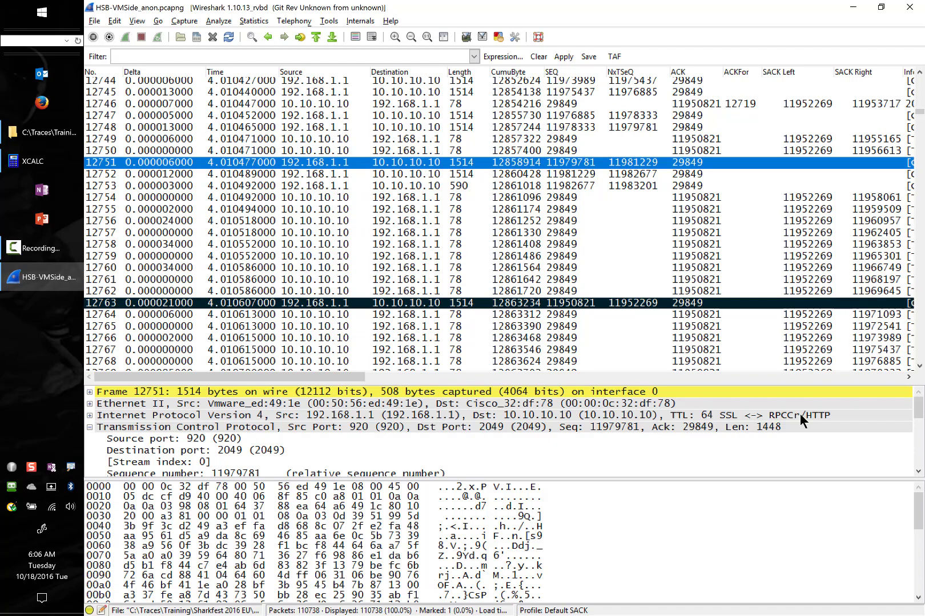
{"action": "left_click", "coordinate": [889, 198]}
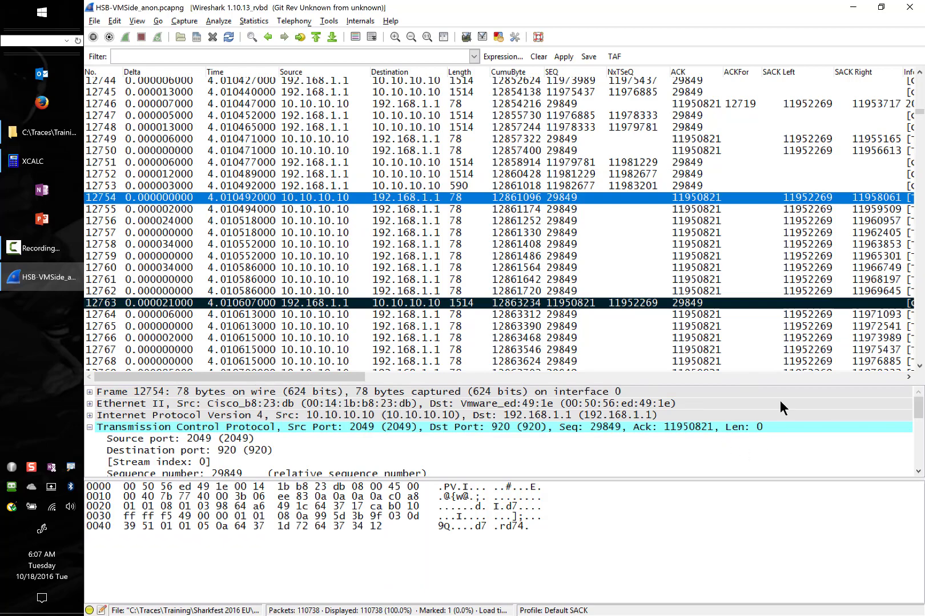
{"action": "left_click", "coordinate": [483, 162]}
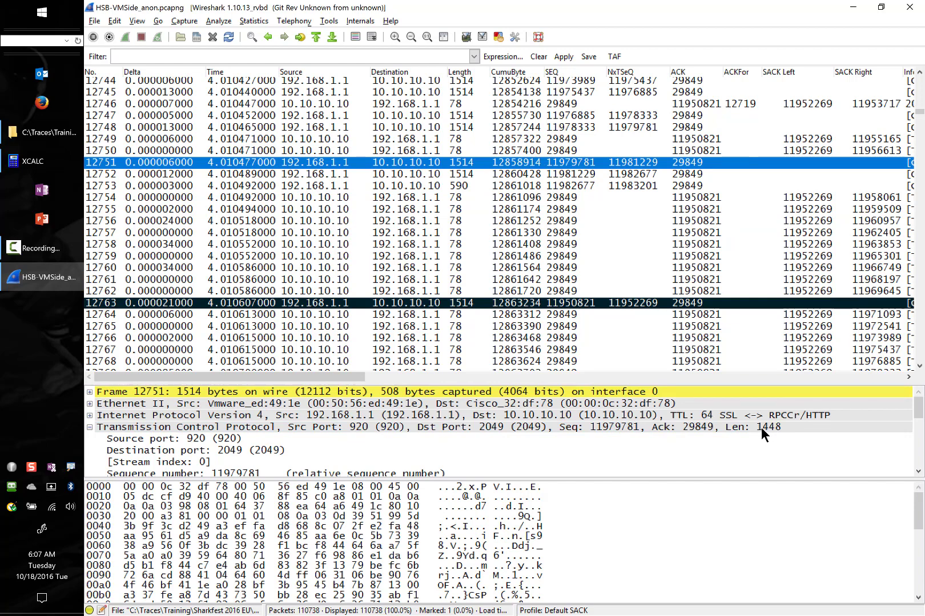
{"action": "left_click", "coordinate": [865, 210]}
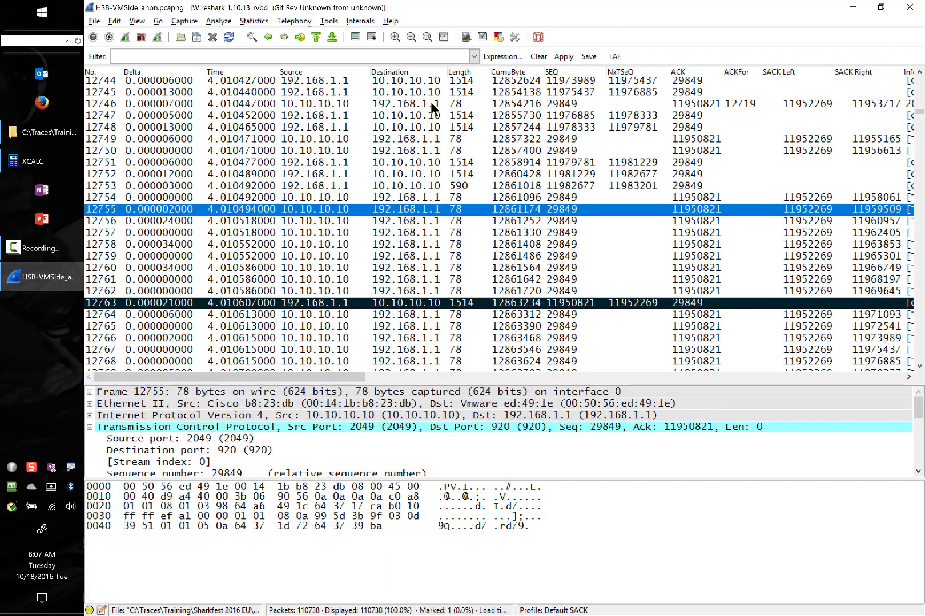
- Step through duplicate ACKs 12754 to 12762 to follow the SACK Right value up to the marked retransmission
{"action": "left_click", "coordinate": [870, 198]}
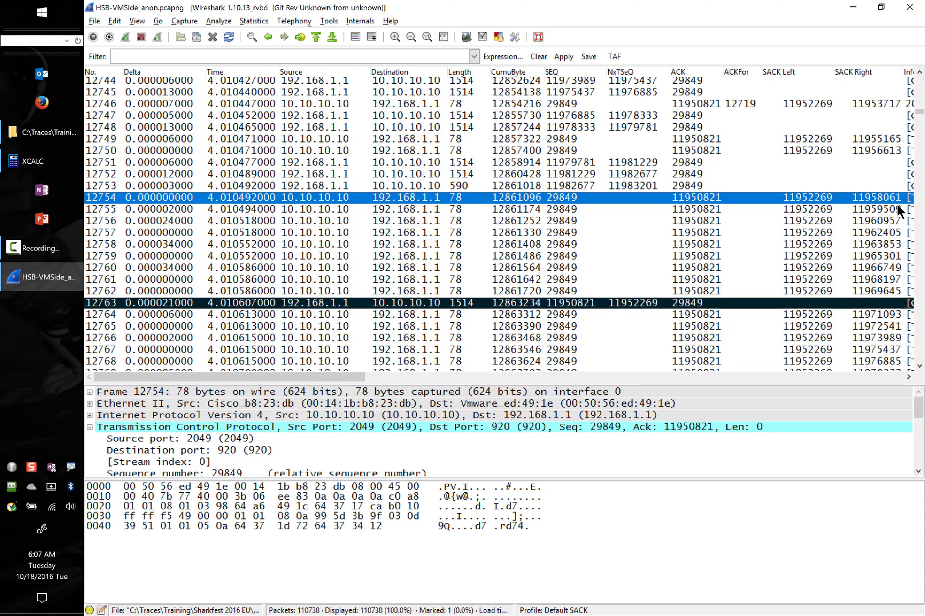
{"action": "left_click", "coordinate": [897, 210]}
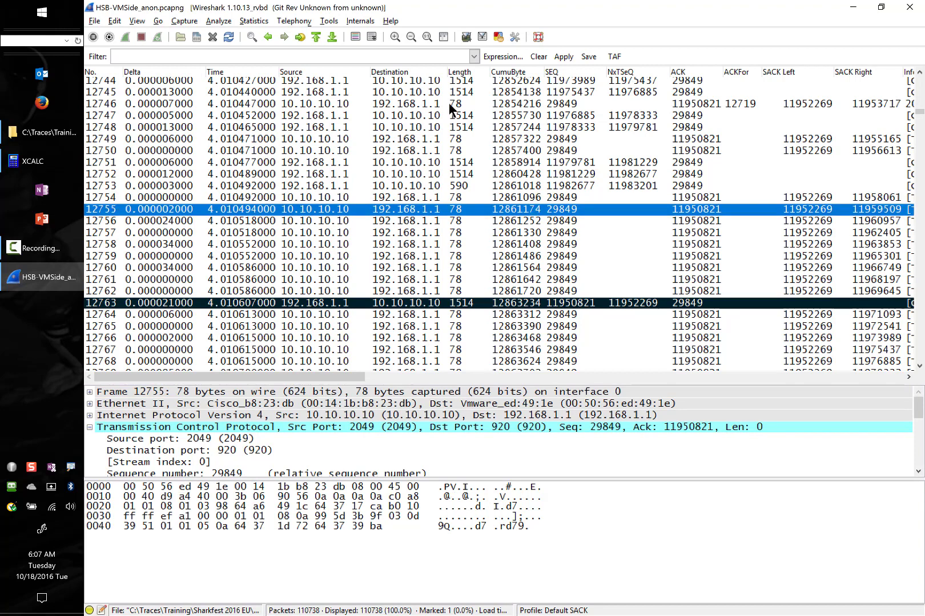
{"action": "left_click", "coordinate": [897, 219]}
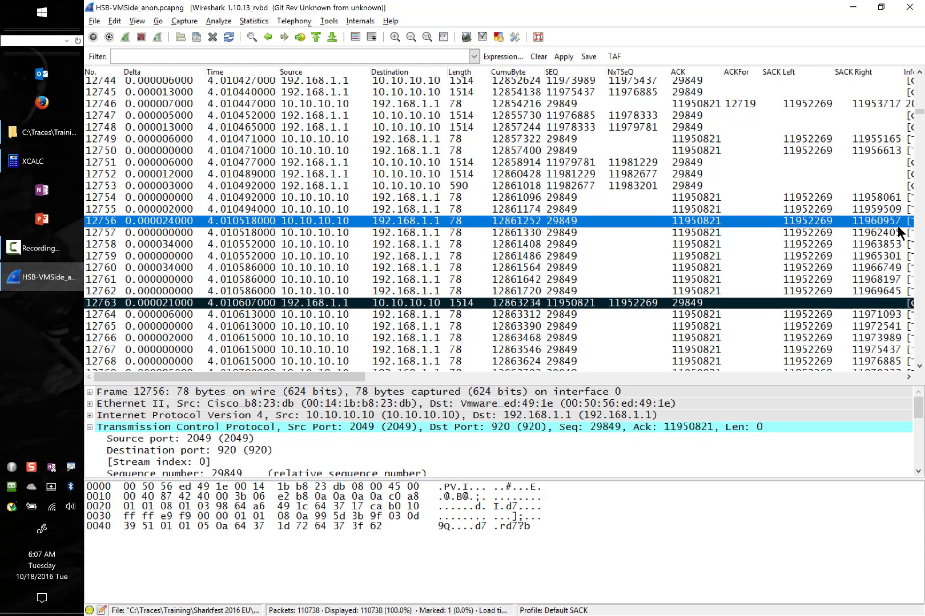
{"action": "key", "text": "Down"}
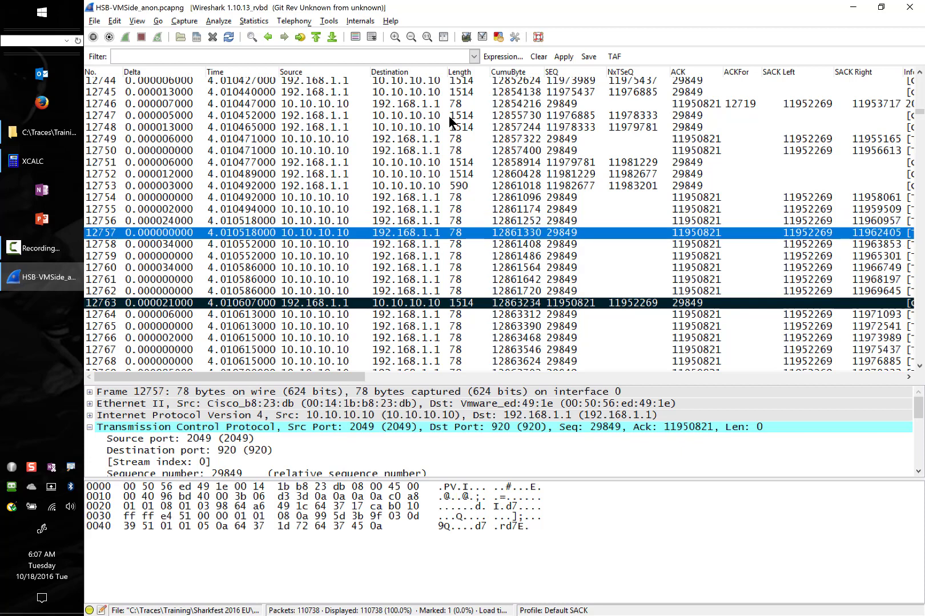
{"action": "key", "text": "Down"}
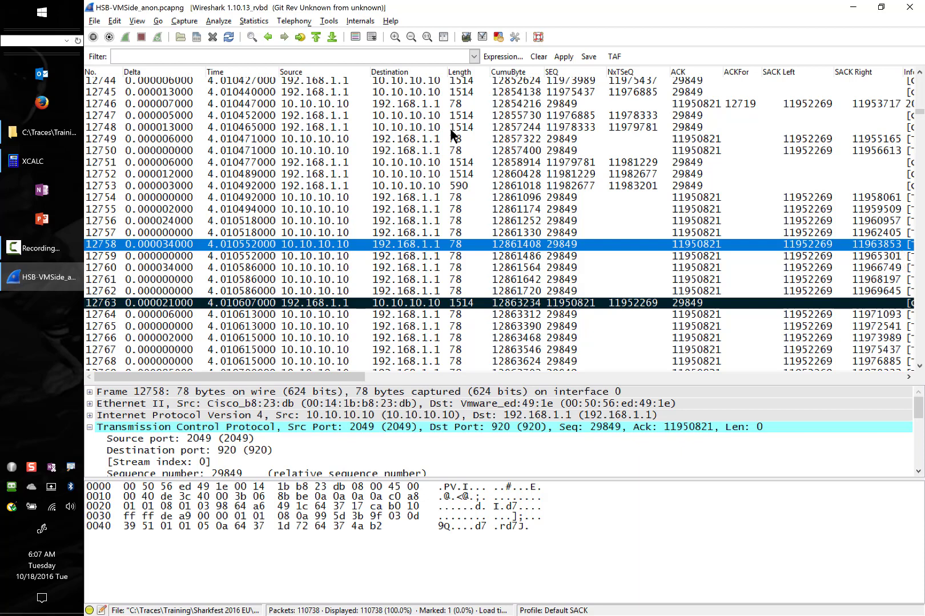
{"action": "left_click", "coordinate": [902, 258]}
{"action": "key", "text": "Down"}
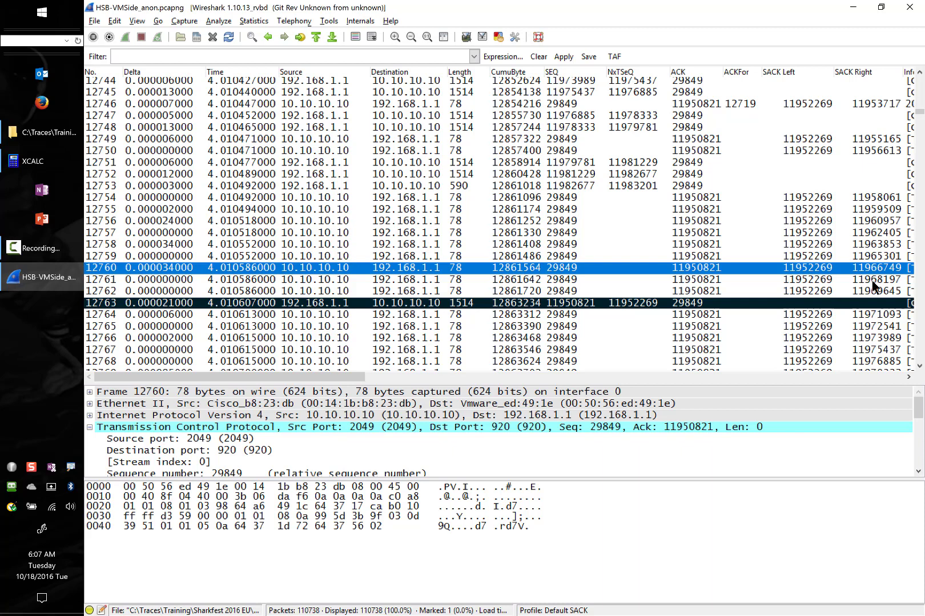
{"action": "key", "text": "Down"}
{"action": "key", "text": "Down"}
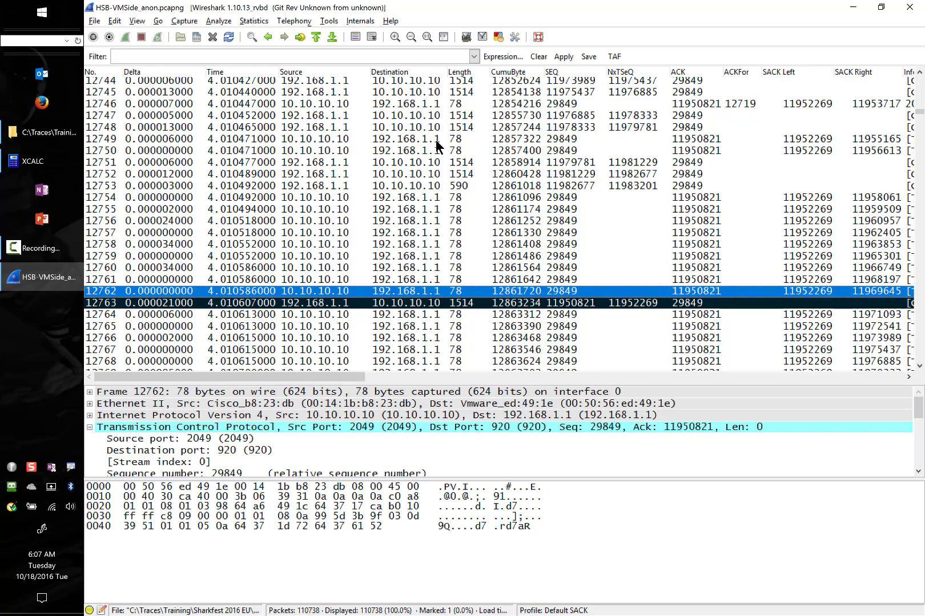
- Continue past the marked retransmission through the following duplicate ACKs up to packet 12770
{"action": "key", "text": "Down"}
{"action": "key", "text": "Down"}
{"action": "key", "text": "Down"}
{"action": "key", "text": "Down"}
{"action": "key", "text": "Down"}
{"action": "key", "text": "Down"}
{"action": "key", "text": "Down"}
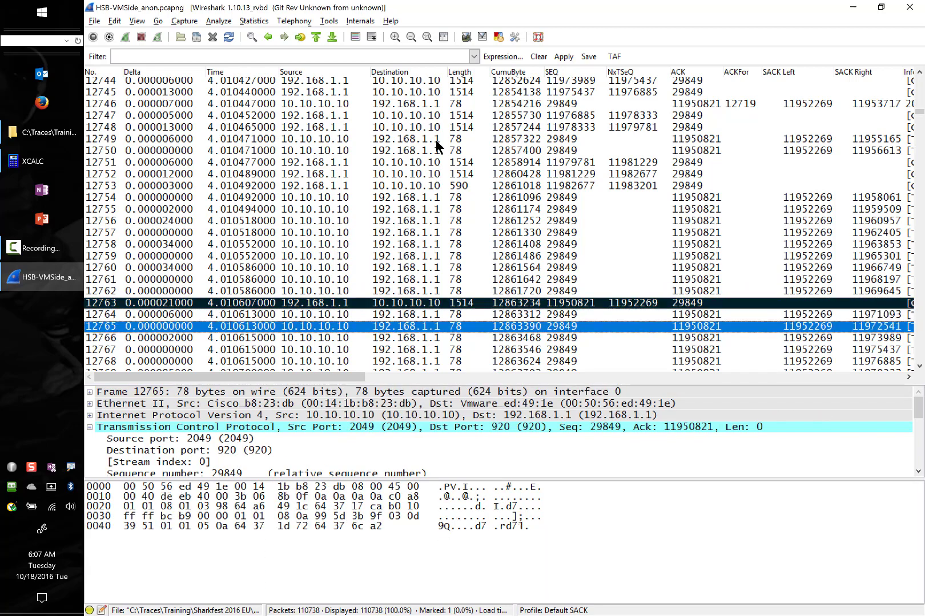
{"action": "key", "text": "Down"}
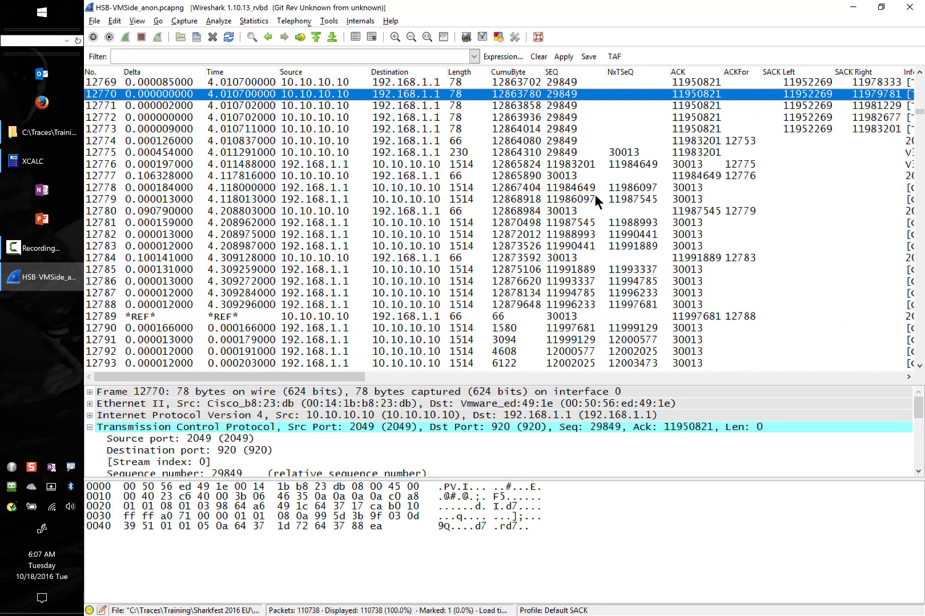
- Return to retransmission 12763 and compare its SEQ and NxTSeQ values with the ACK and SACK Left of duplicate ACK 12754
{"action": "left_click", "coordinate": [919, 73]}
{"action": "left_click", "coordinate": [920, 73]}
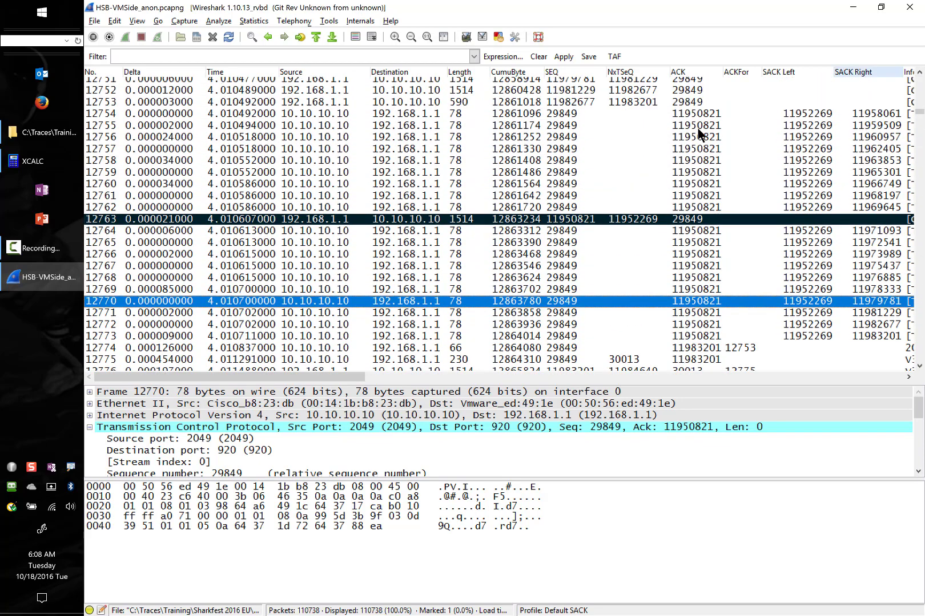
{"action": "left_click", "coordinate": [568, 221]}
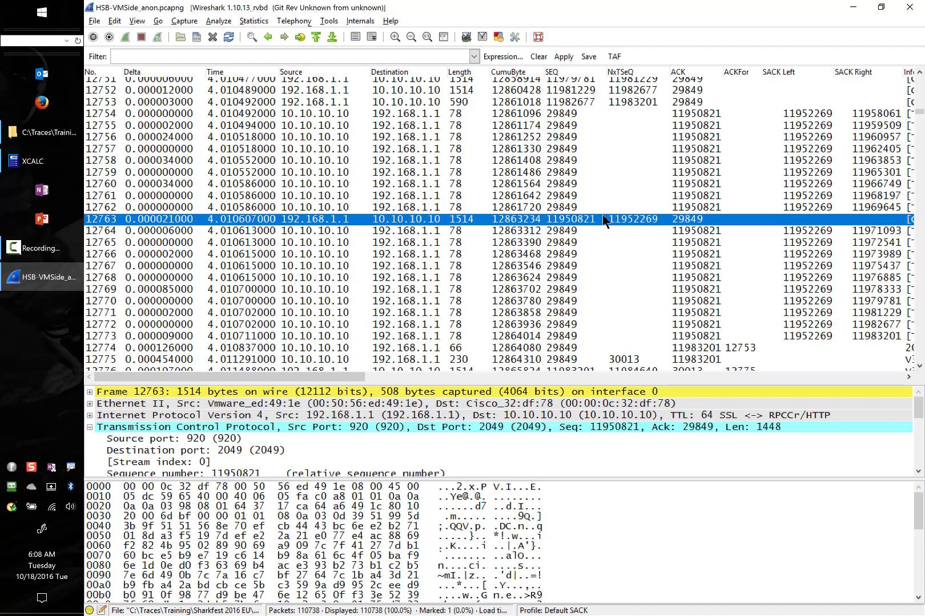
{"action": "left_click", "coordinate": [818, 113]}
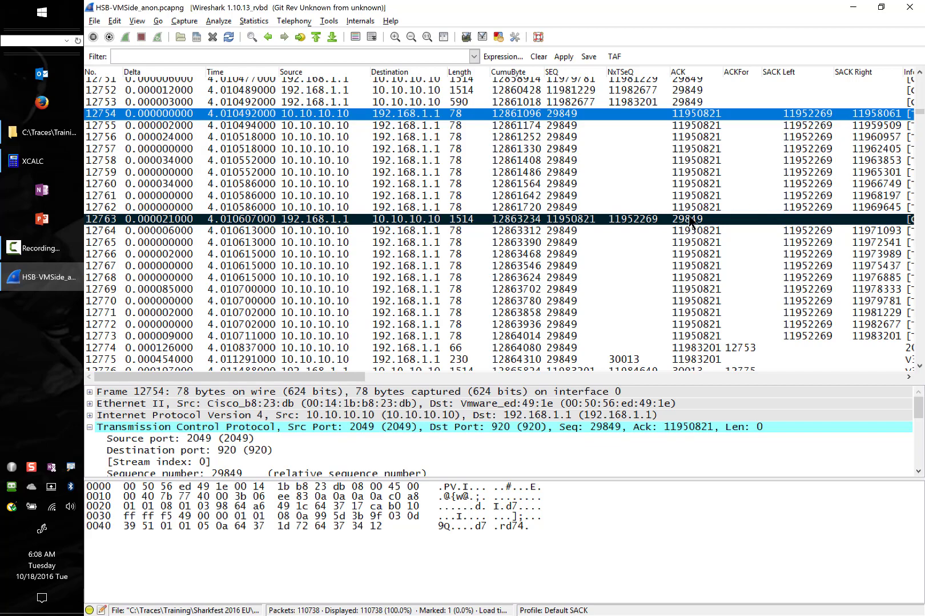
- Enlarge the packet details area to show the TCP options of duplicate ACK 12754, including its SACK range
{"action": "left_click", "coordinate": [594, 222]}
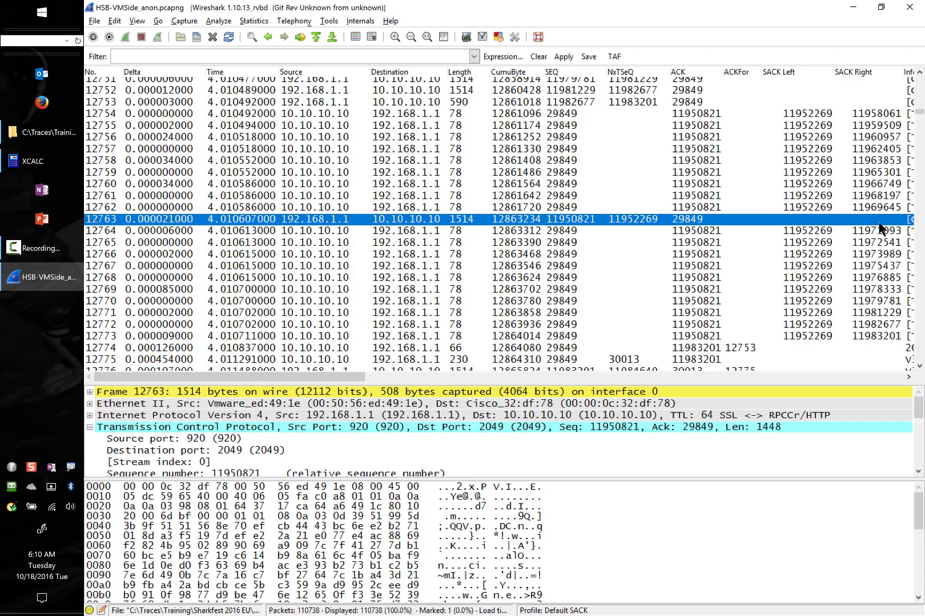
{"action": "left_click", "coordinate": [352, 114]}
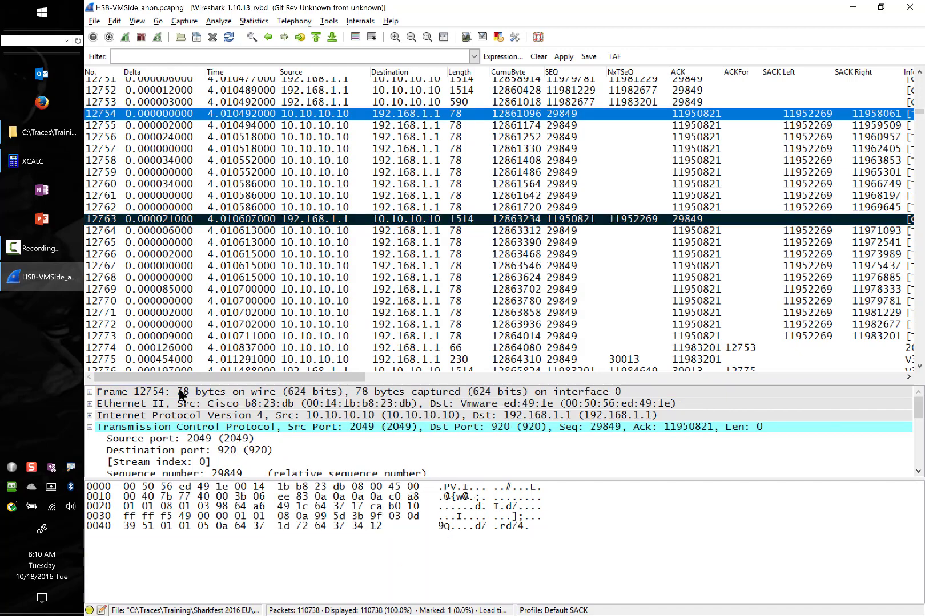
{"action": "scroll", "coordinate": [260, 422], "scroll_direction": "down", "scroll_amount": 3}
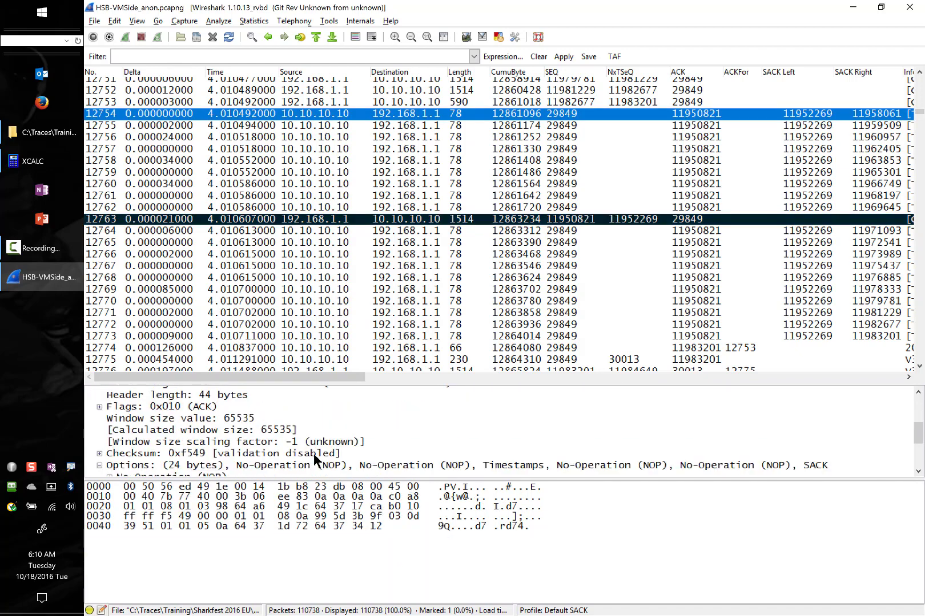
{"action": "left_click_drag", "start_coordinate": [331, 478], "coordinate": [279, 553]}
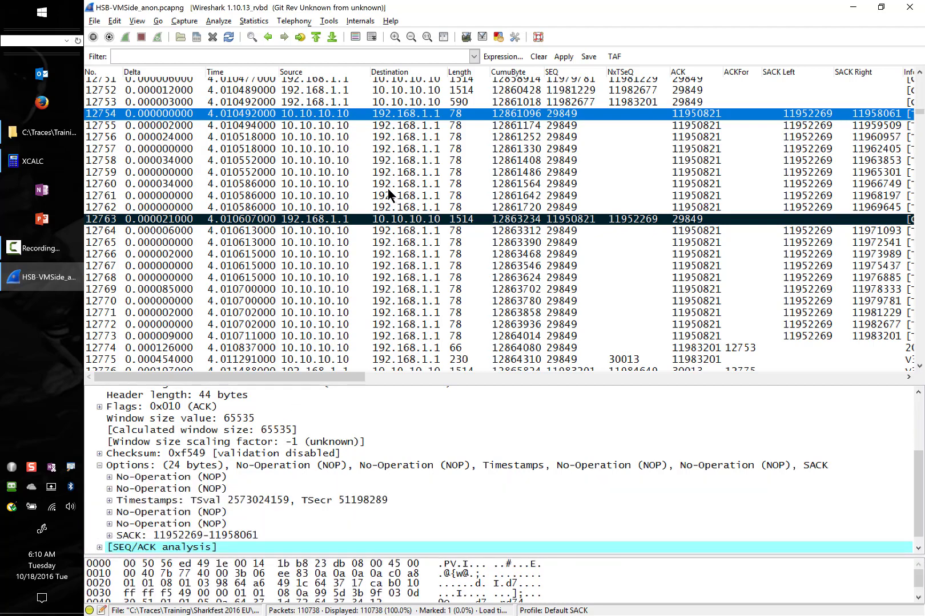
- Step through duplicate ACKs 12755 to 12762, just before the marked retransmission, and dismiss the photo albums notification
{"action": "key", "text": "Down"}
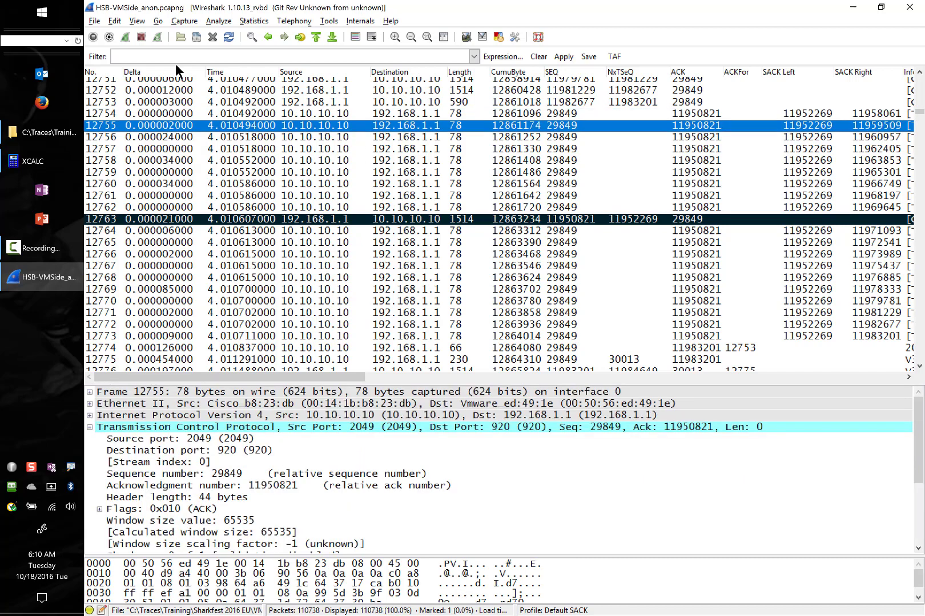
{"action": "key", "text": "Down"}
{"action": "key", "text": "Down"}
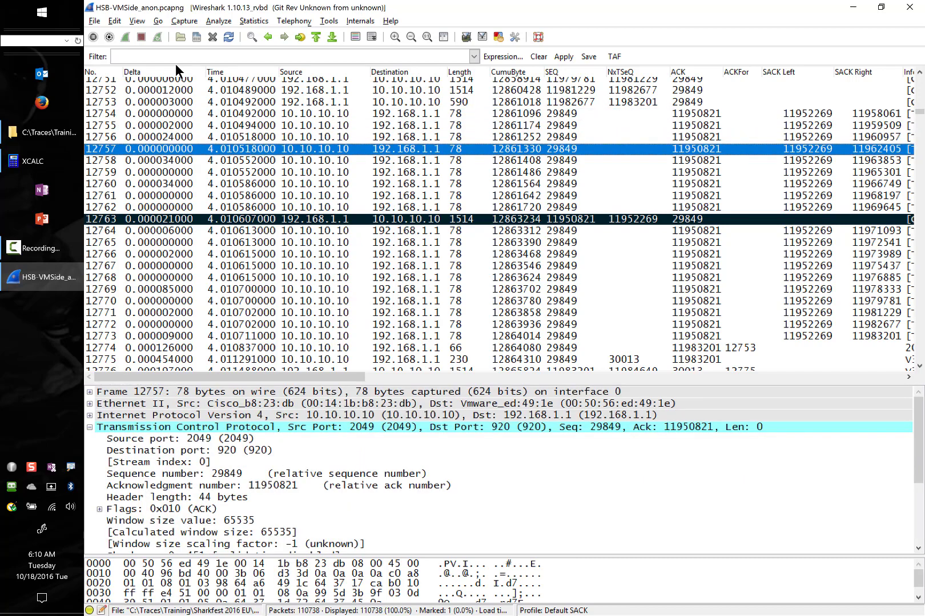
{"action": "key", "text": "Down"}
{"action": "key", "text": "Down"}
{"action": "key", "text": "Down"}
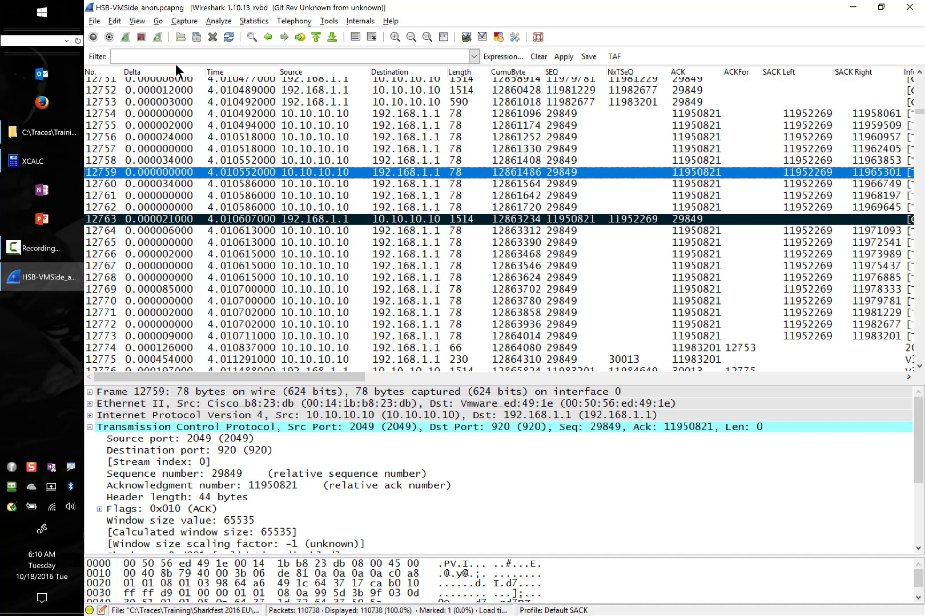
{"action": "key", "text": "Down"}
{"action": "key", "text": "Down"}
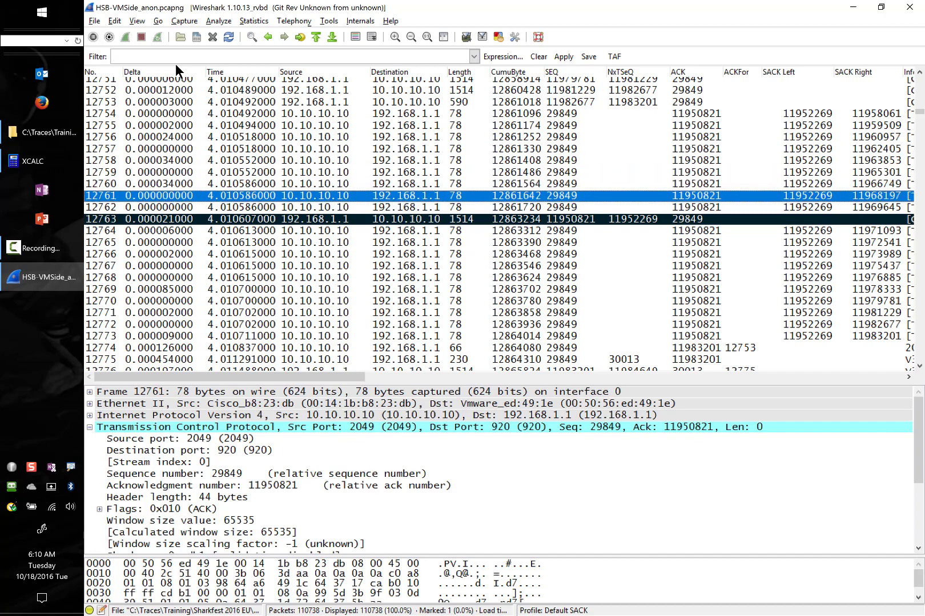
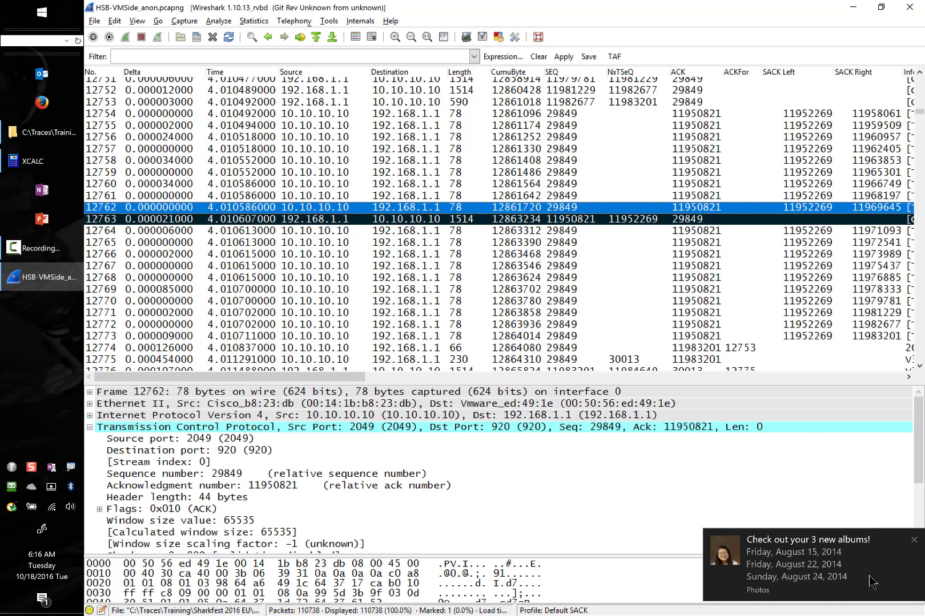
{"action": "left_click", "coordinate": [913, 543]}
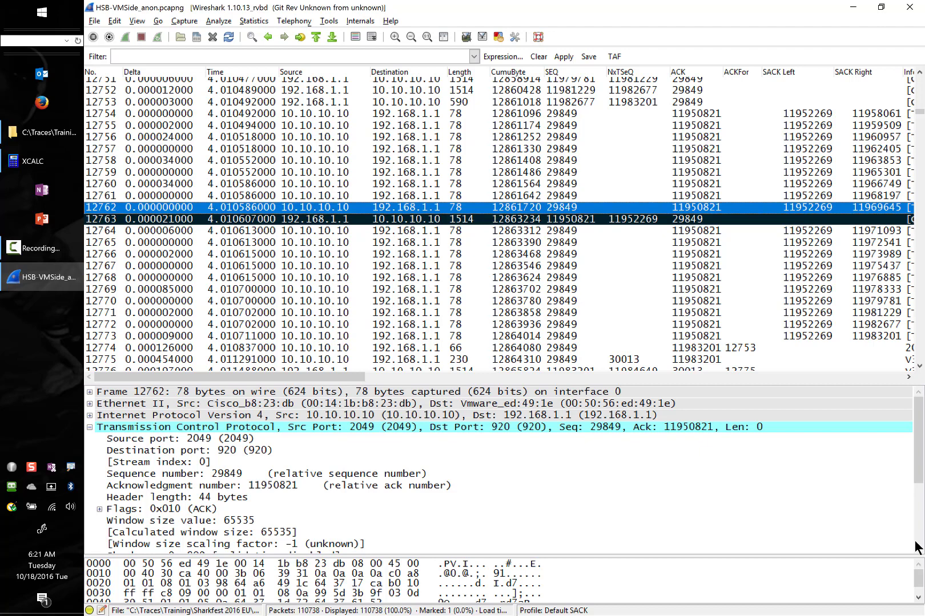
- Review the first duplicate ACKs from packet 12754 to about 12757, and return to packet 12754
{"action": "left_click", "coordinate": [348, 114]}
{"action": "key", "text": "Down"}
{"action": "key", "text": "Down"}
{"action": "key", "text": "Down"}
{"action": "key", "text": "Down"}
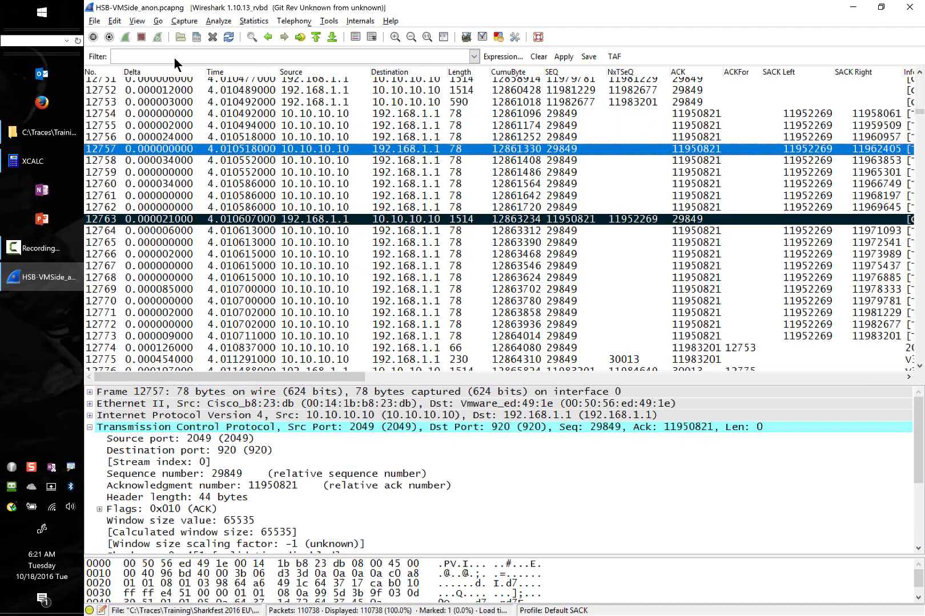
{"action": "key", "text": "Up"}
{"action": "key", "text": "Up"}
{"action": "key", "text": "Up"}
{"action": "key", "text": "Up"}
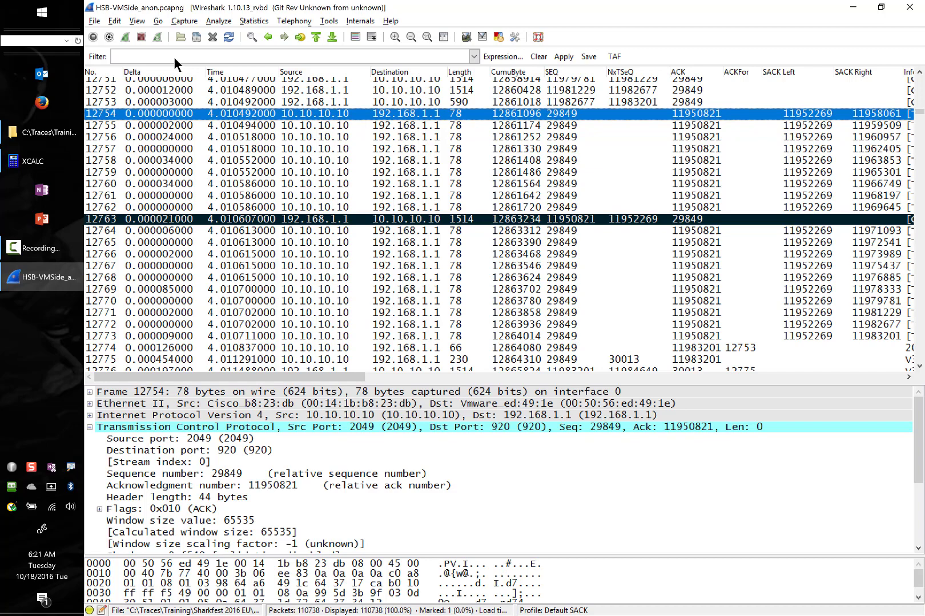
- Advance through the duplicate ACKs to packet 12761 and inspect its calculated window size and window size scaling factor
{"action": "key", "text": "Down"}
{"action": "key", "text": "Down"}
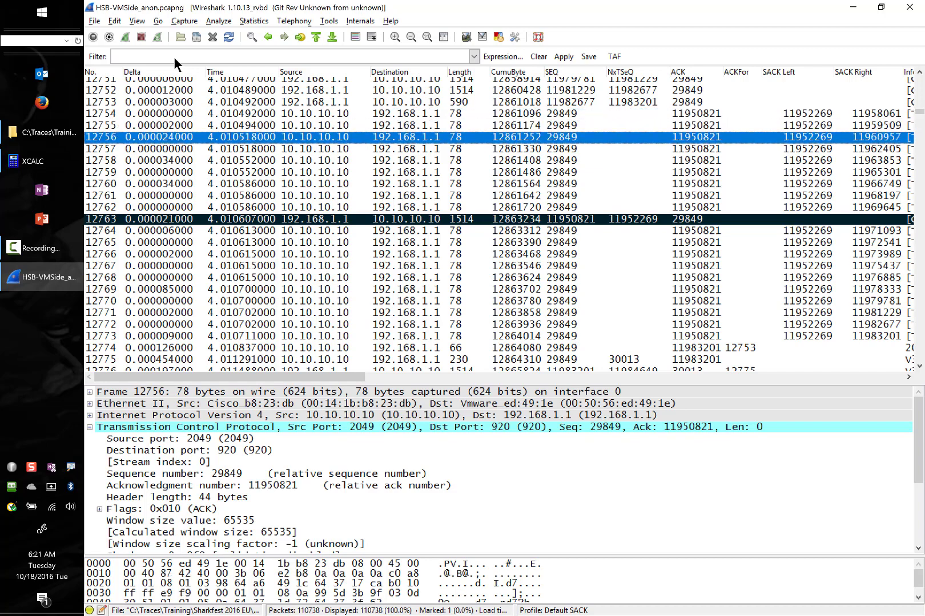
{"action": "key", "text": "Down"}
{"action": "key", "text": "Down"}
{"action": "key", "text": "Down"}
{"action": "key", "text": "Down"}
{"action": "key", "text": "Down"}
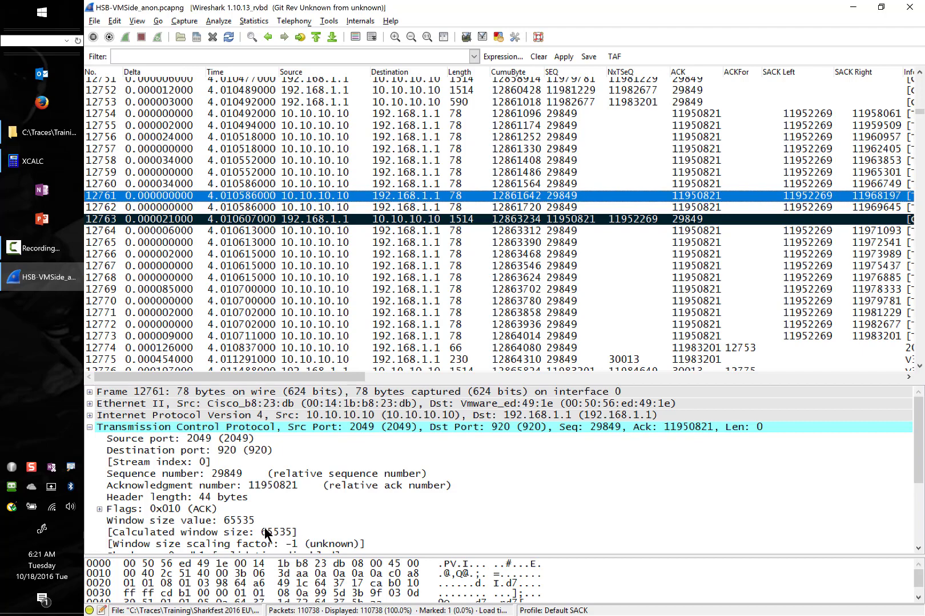
{"action": "left_click", "coordinate": [247, 532]}
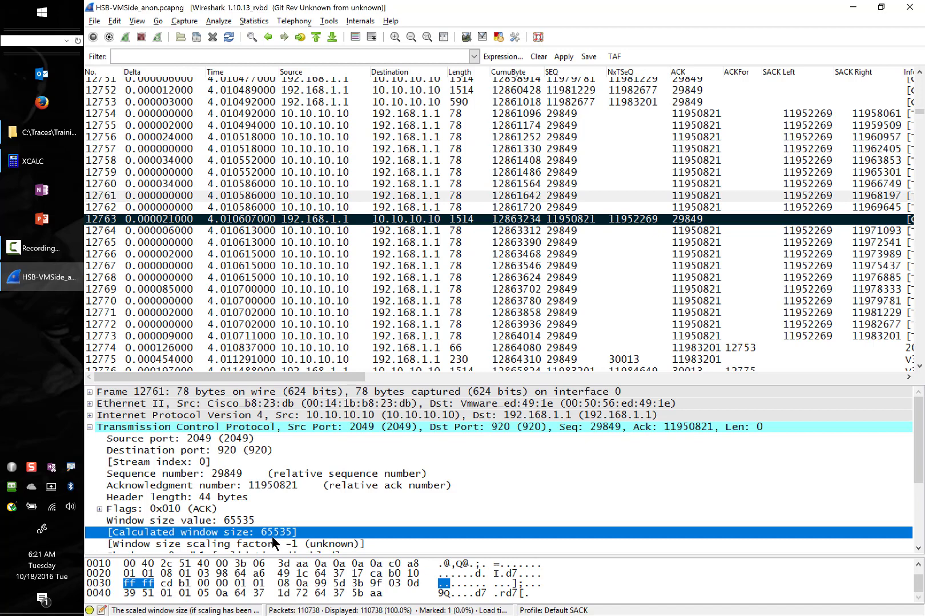
{"action": "key", "text": "Down"}
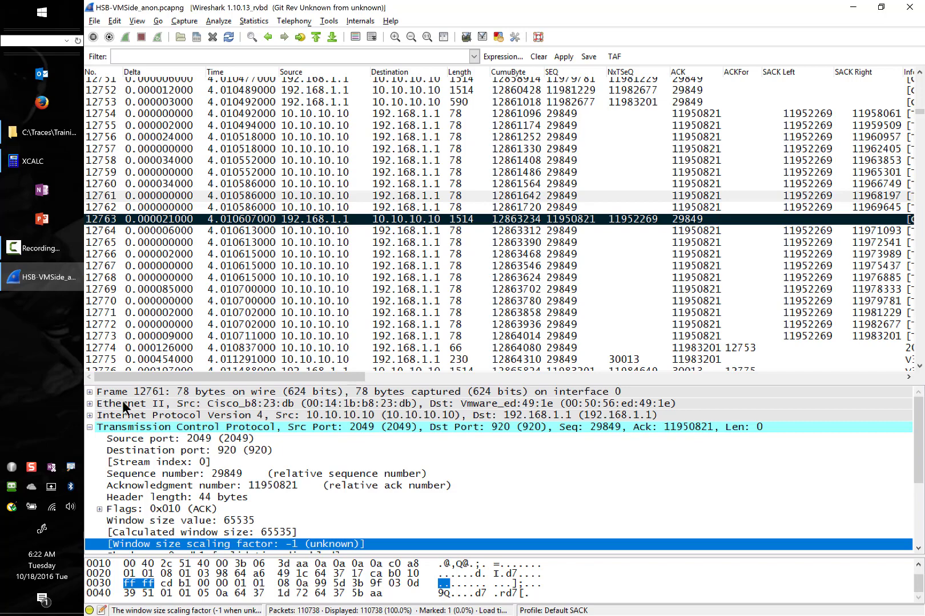
- Restart at duplicate ACK 12754 and step through the sequence past retransmission 12763 to duplicate ACK 12765
{"action": "left_click", "coordinate": [357, 113]}
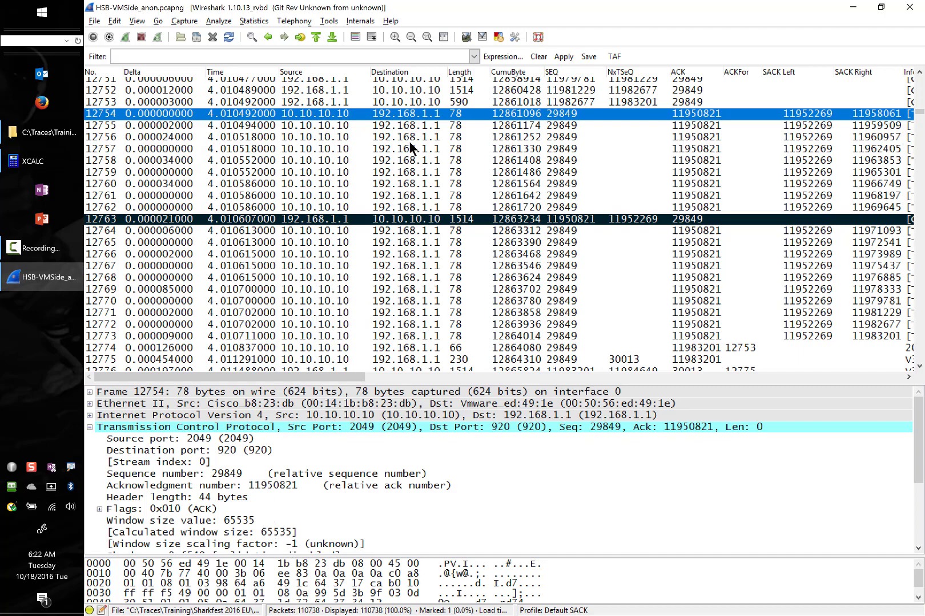
{"action": "key", "text": "Down"}
{"action": "key", "text": "Down"}
{"action": "key", "text": "Down"}
{"action": "key", "text": "Down"}
{"action": "key", "text": "Down"}
{"action": "key", "text": "Down"}
{"action": "key", "text": "Down"}
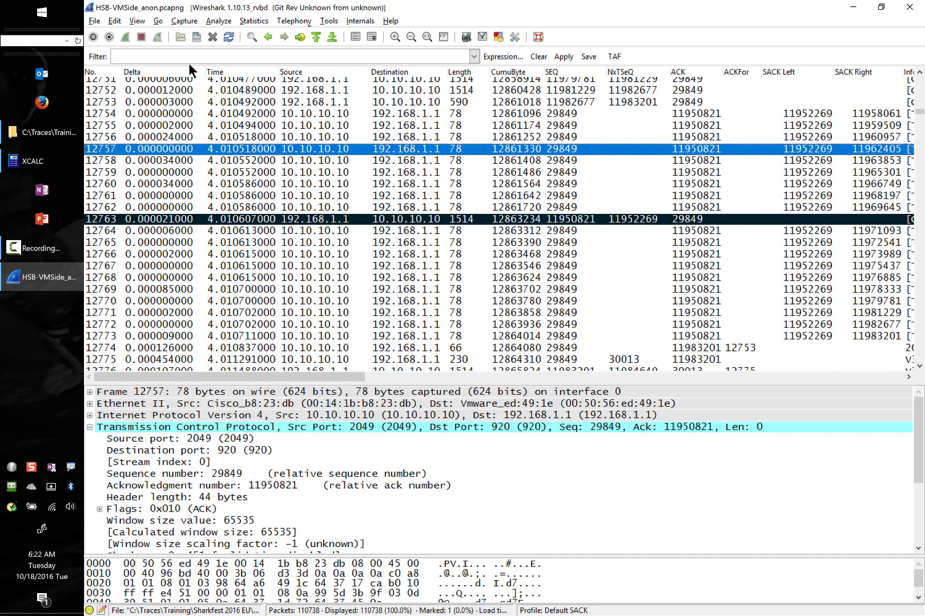
{"action": "key", "text": "Down"}
{"action": "key", "text": "Down"}
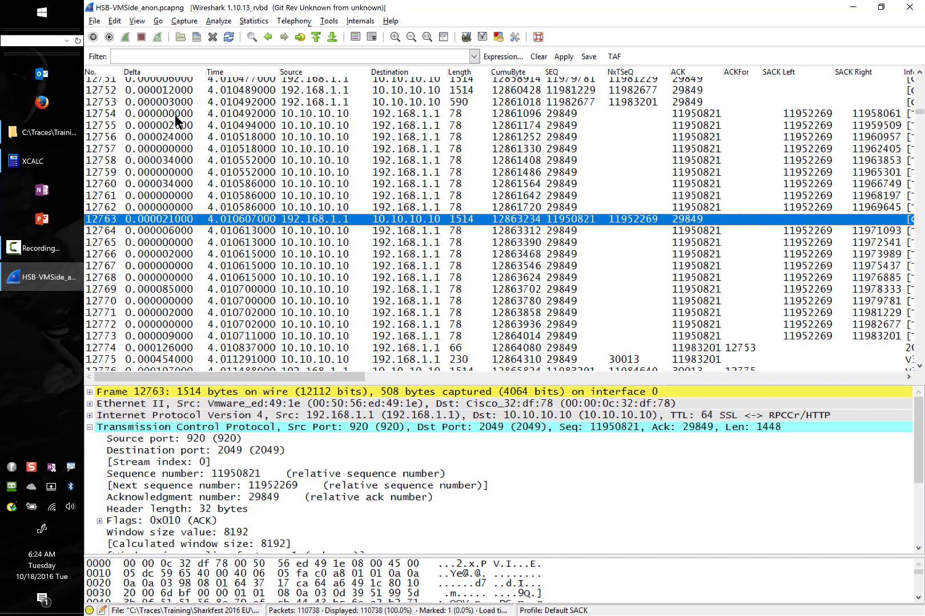
{"action": "key", "text": "Down"}
{"action": "key", "text": "Down"}
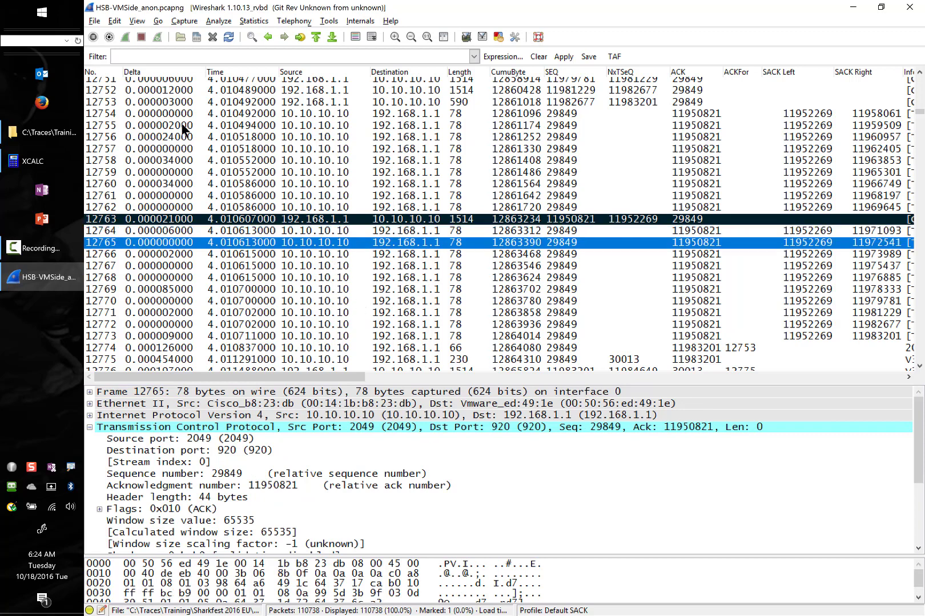